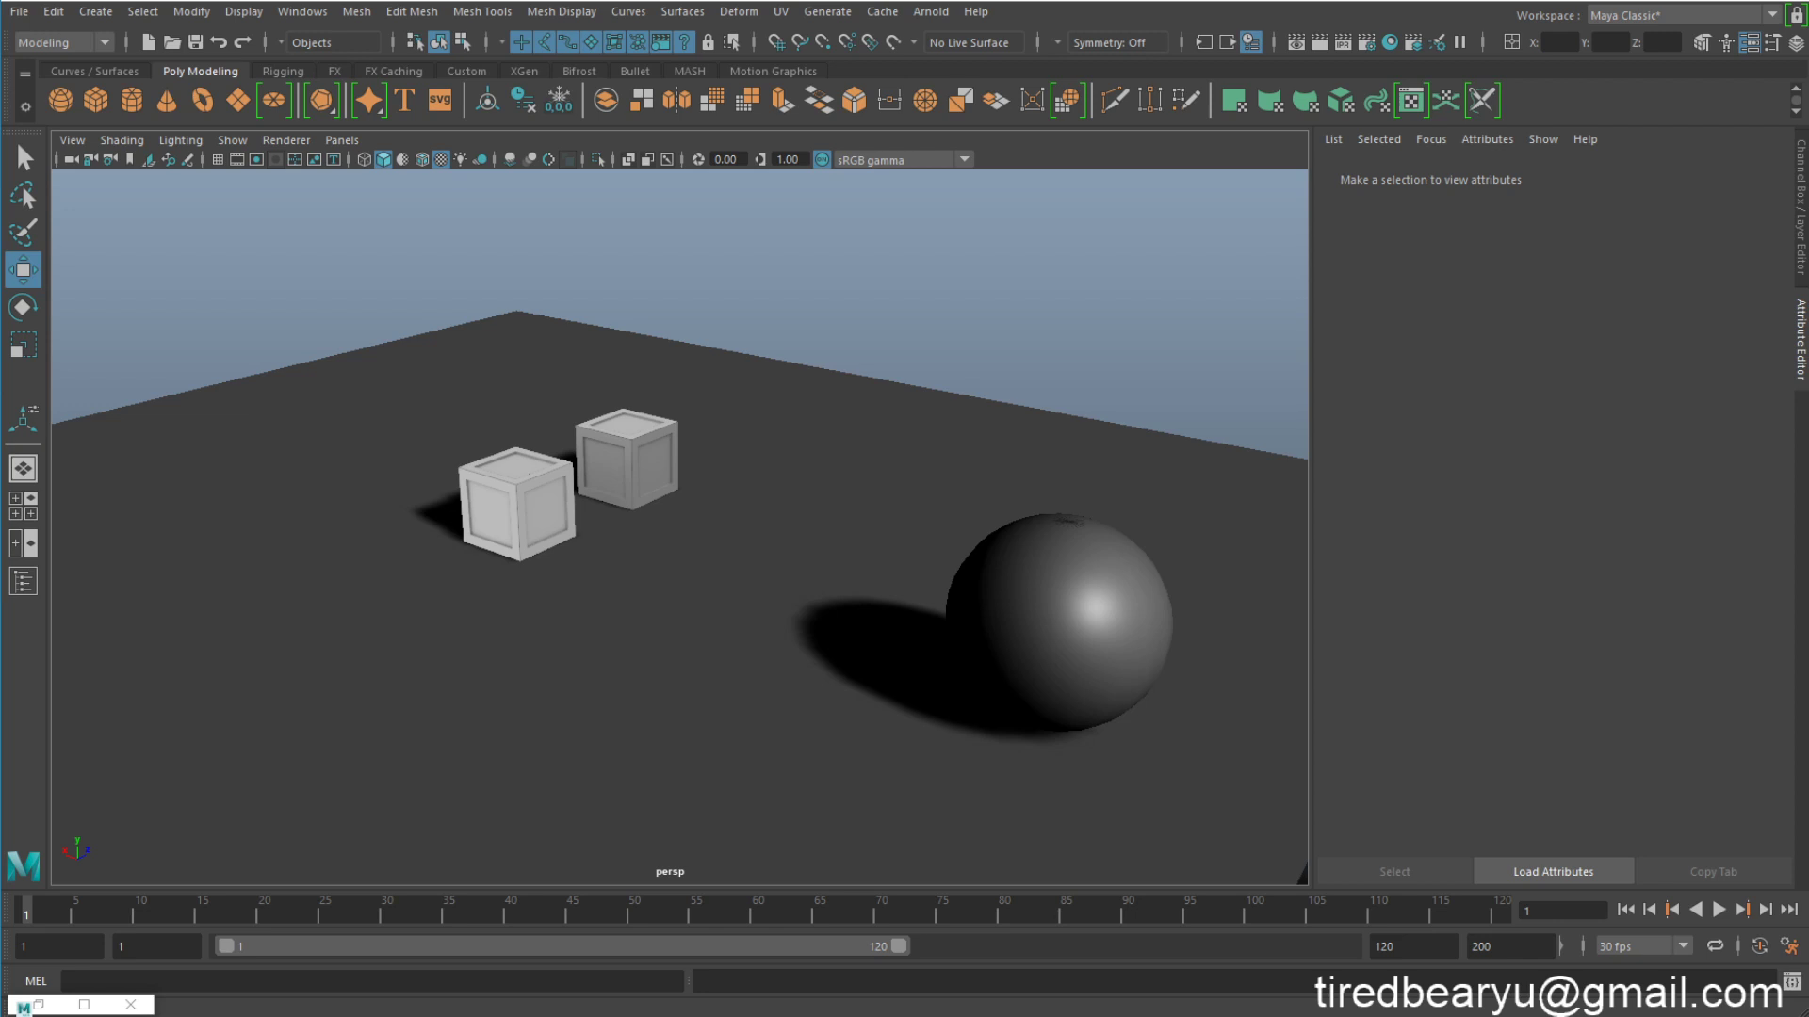
Step: Examine the floor plane, crates and sphere in the finished demo scene, including the shadows on the floor
middle_click_drag(797, 620, 722, 585, "alt")
right_click_drag(726, 588, 779, 618, "alt")
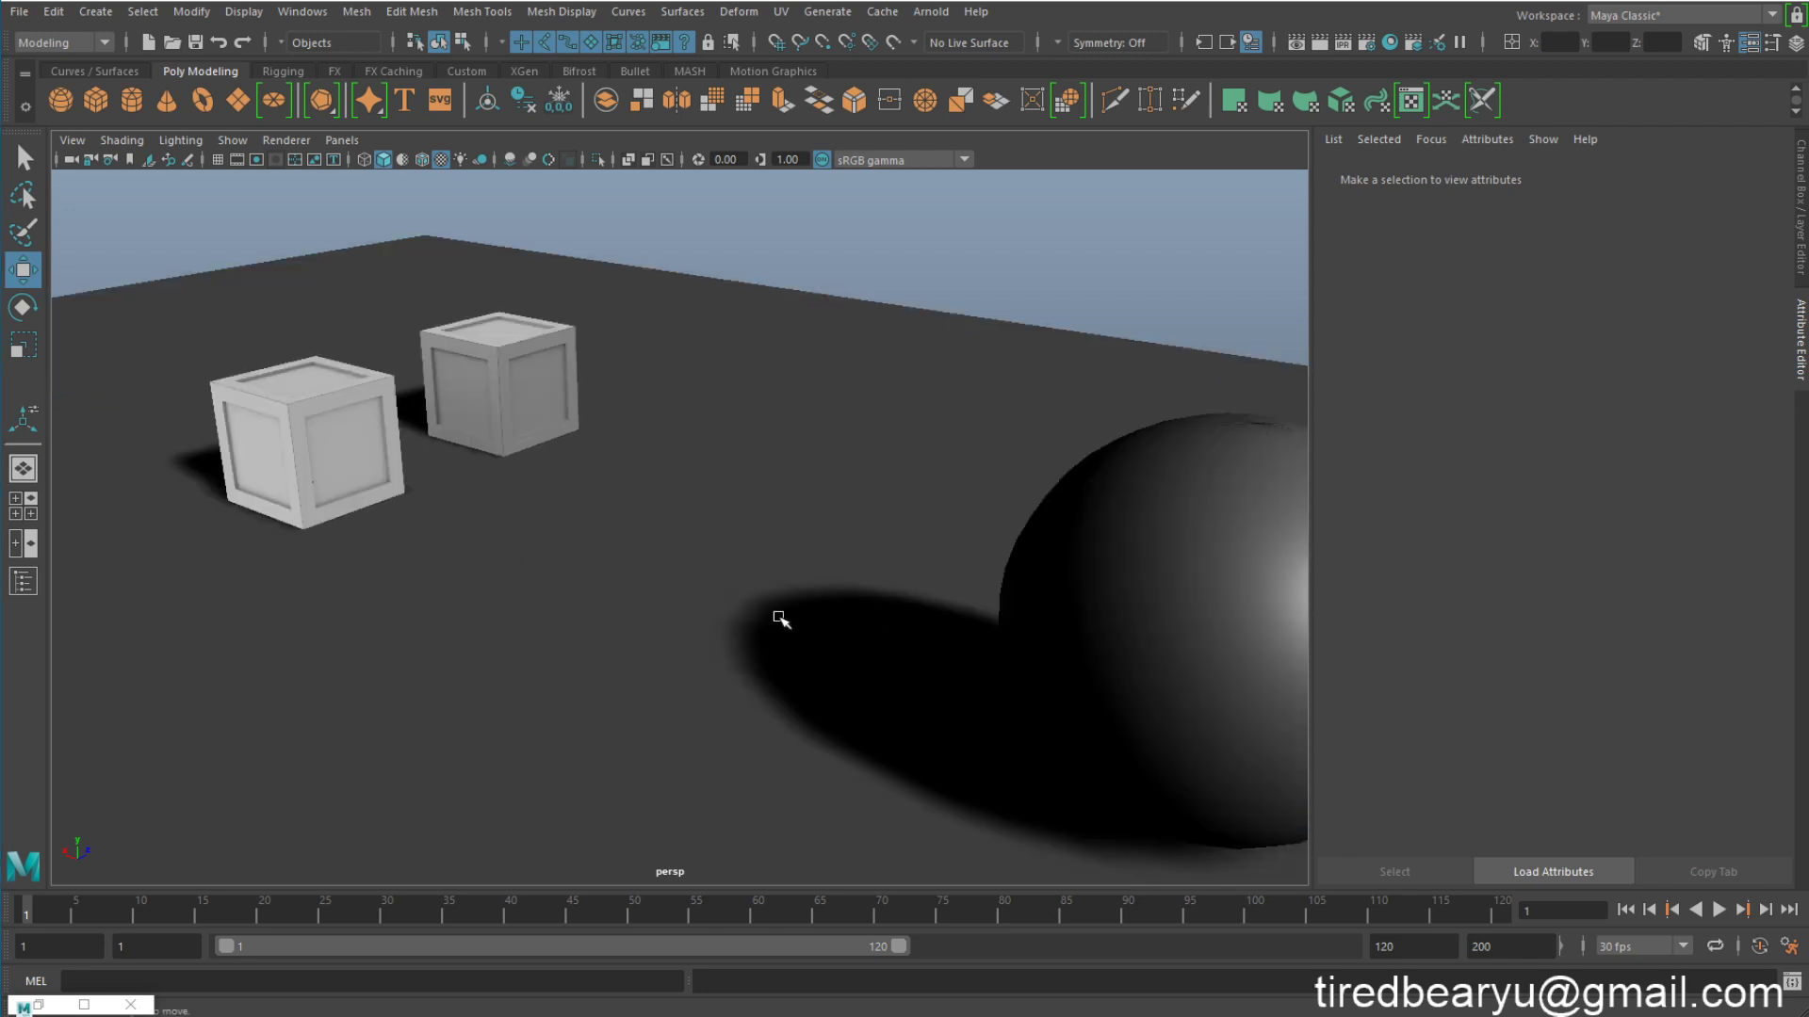
middle_click_drag(823, 629, 742, 633, "alt")
right_click_drag(742, 633, 678, 569, "alt")
left_click_drag(678, 569, 733, 560, "alt")
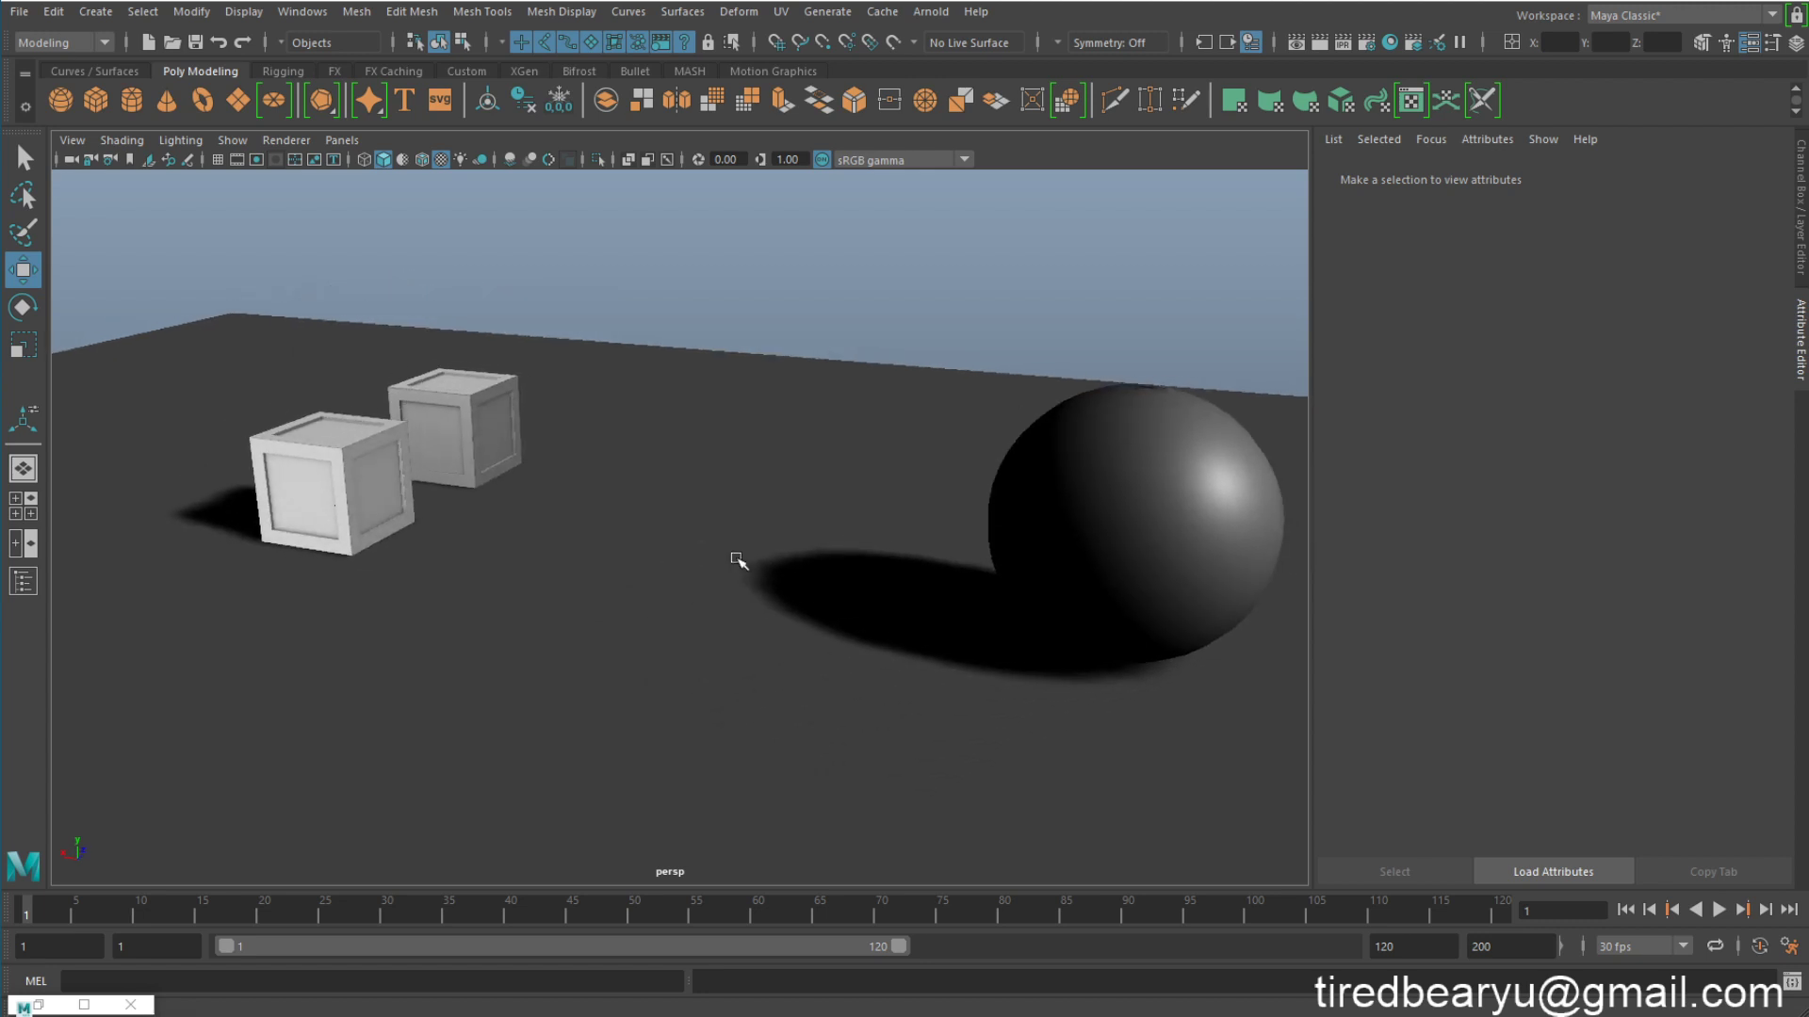
left_click(916, 618)
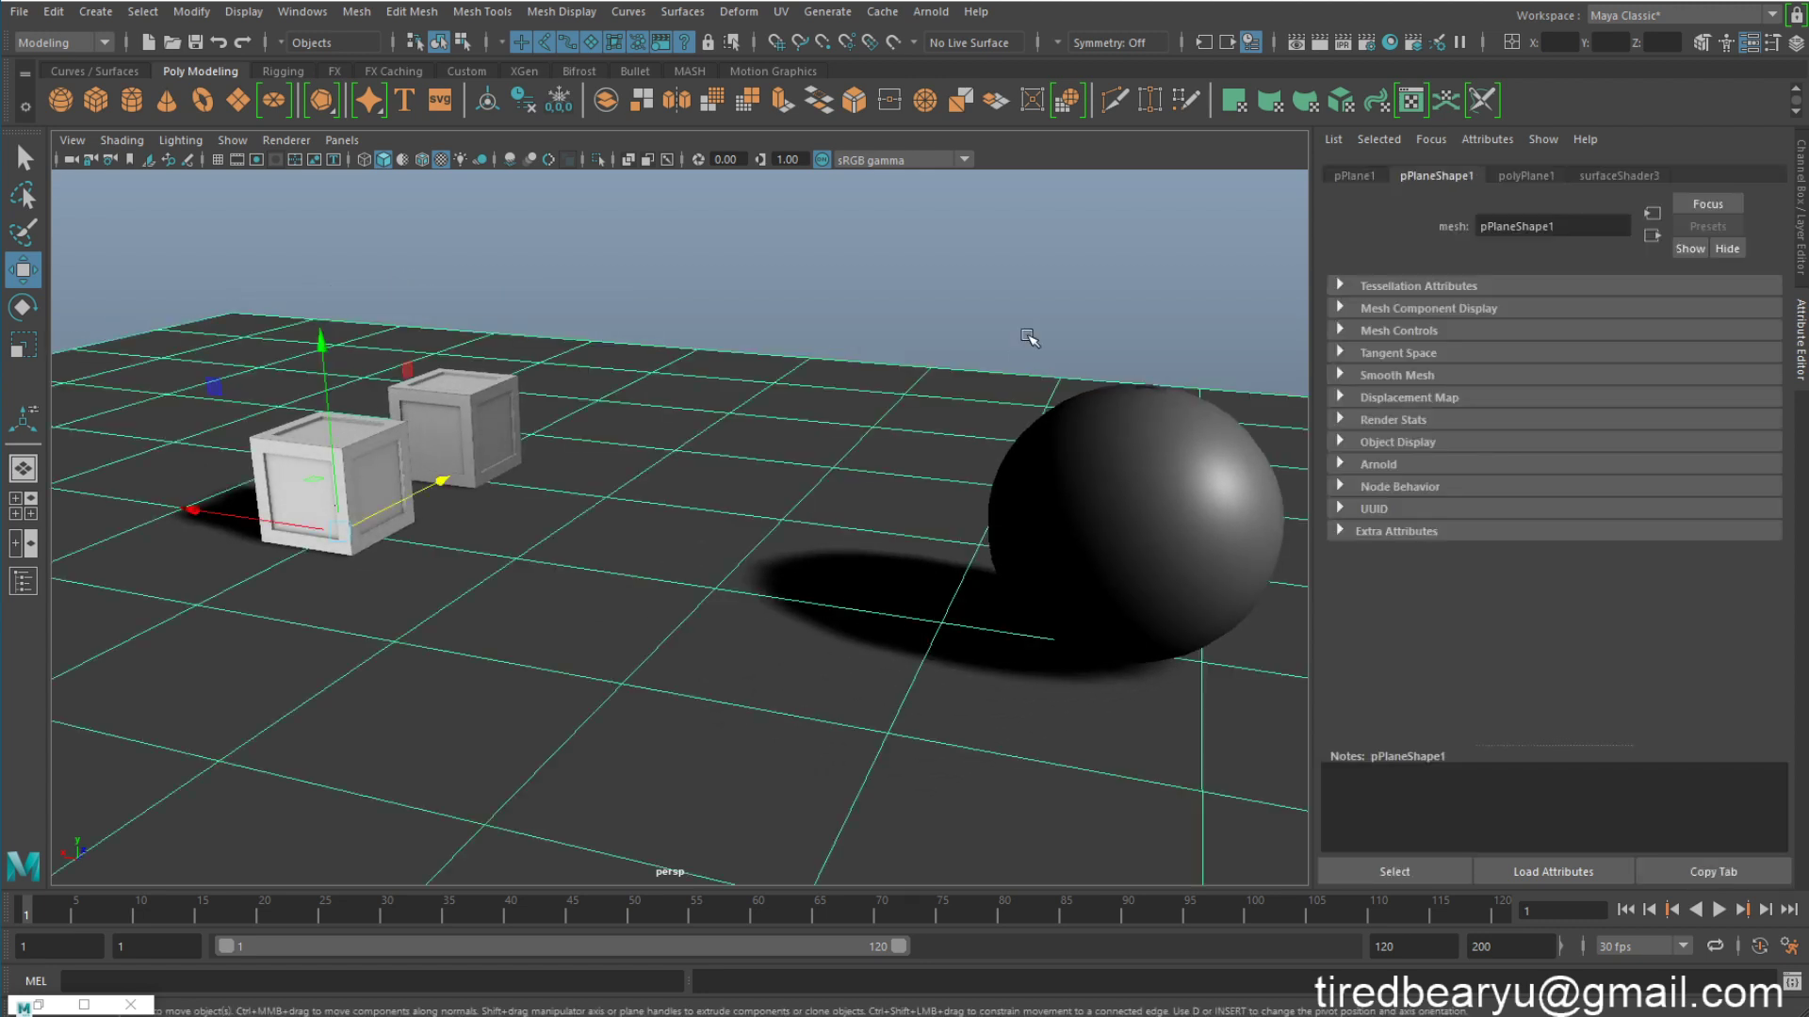
left_click(1036, 318)
left_click(908, 658)
left_click(1131, 288)
Step: Try moving the sphere across the floor and undo the moves
left_click(1145, 506)
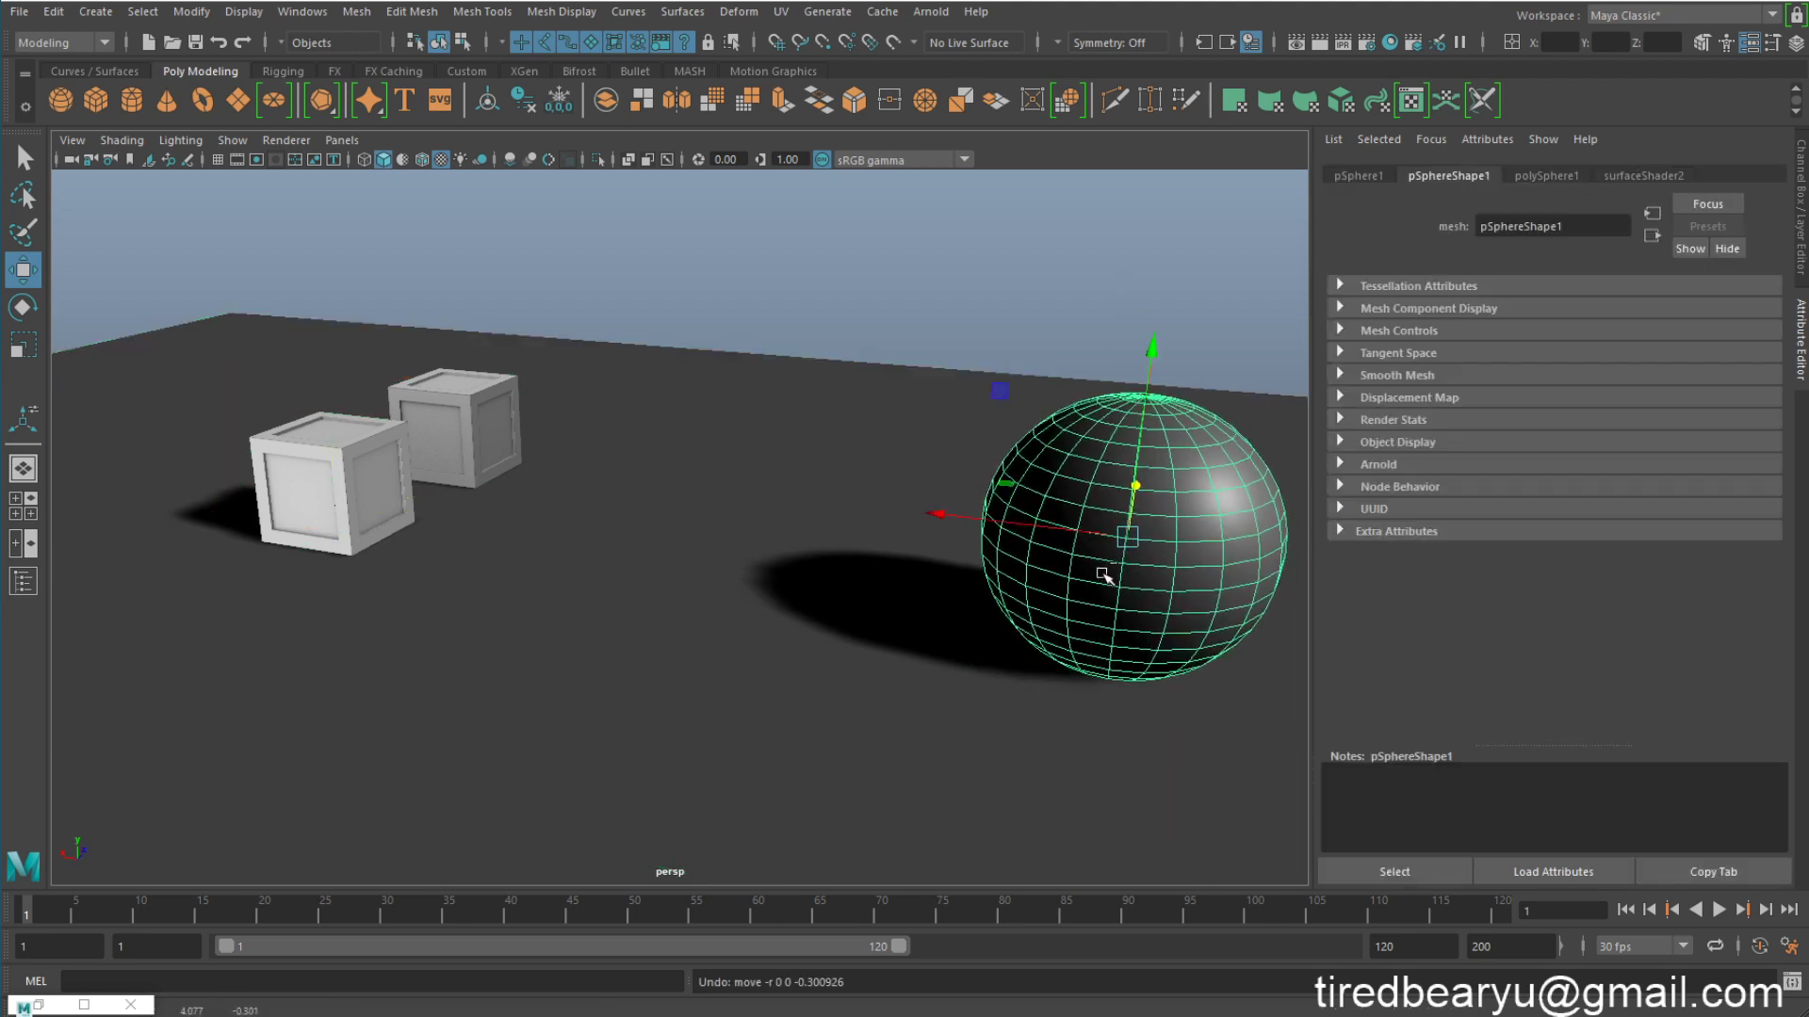
left_click_drag(1140, 518, 711, 481)
key("ctrl+z")
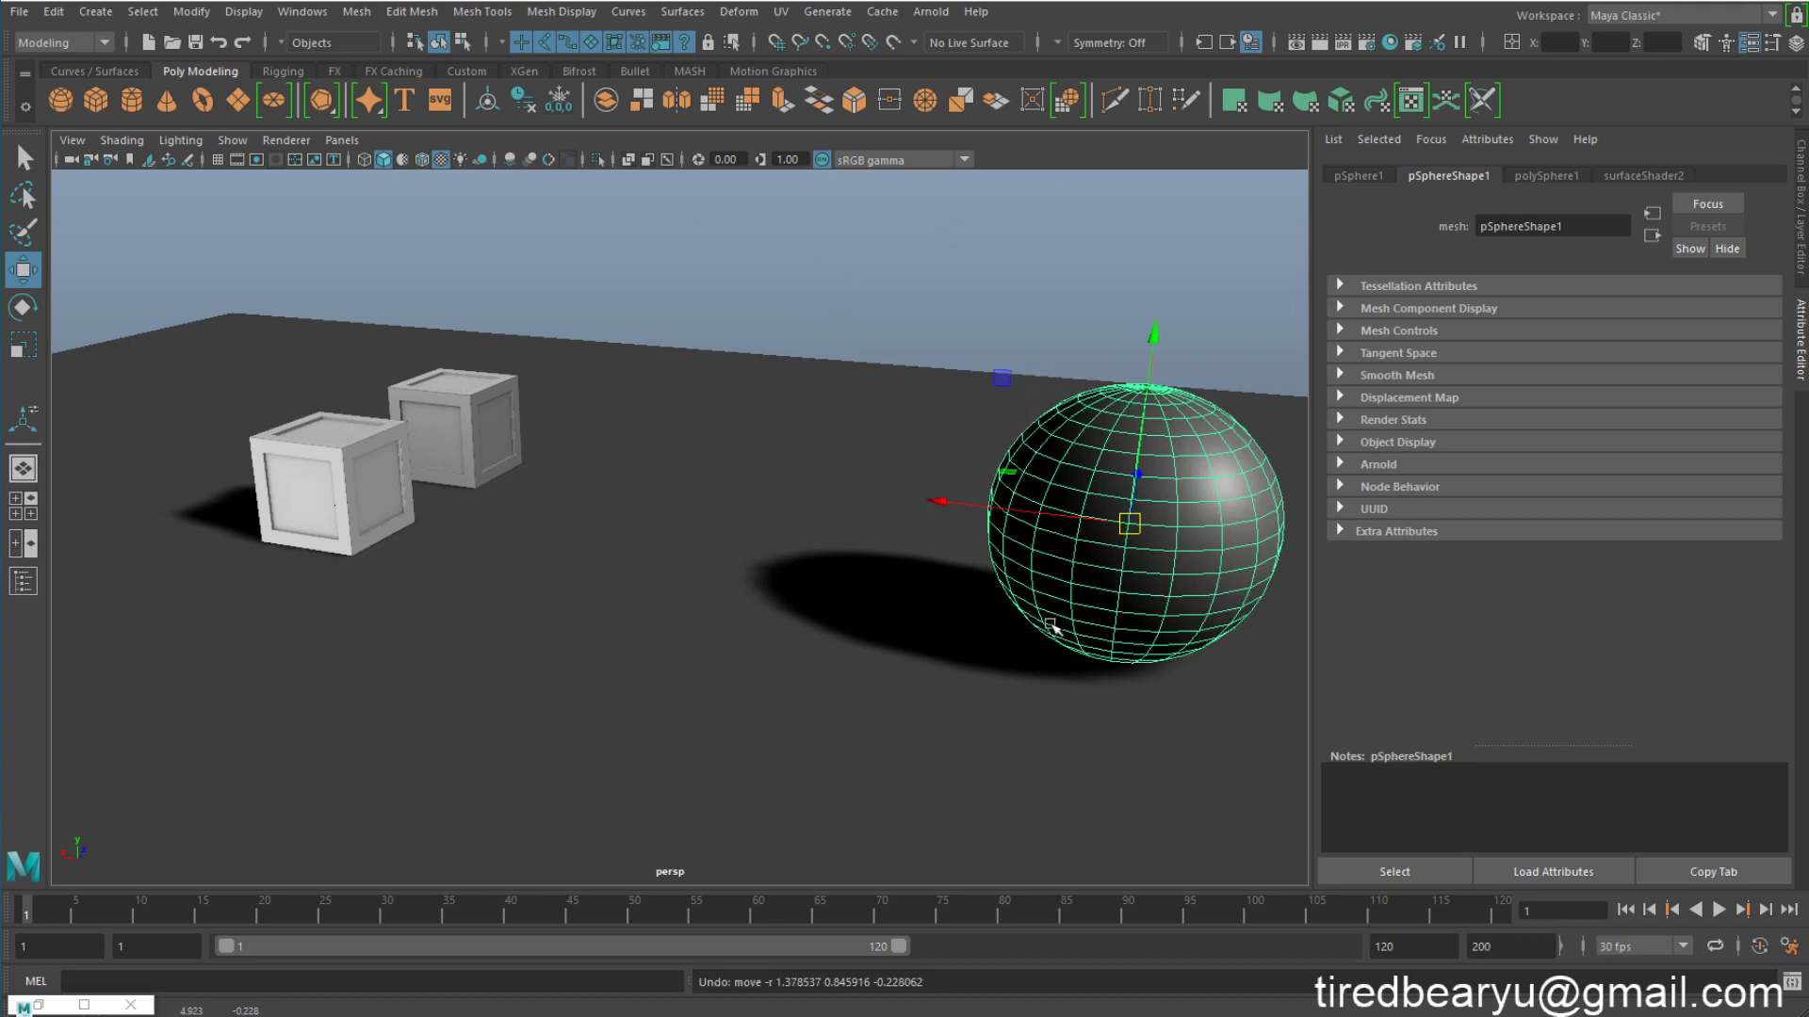
Step: Inspect the two neighbouring crates up close, selecting each one to compare their surface shading
left_click_drag(1080, 666, 1121, 674, "alt")
middle_click_drag(1121, 674, 1106, 564, "alt")
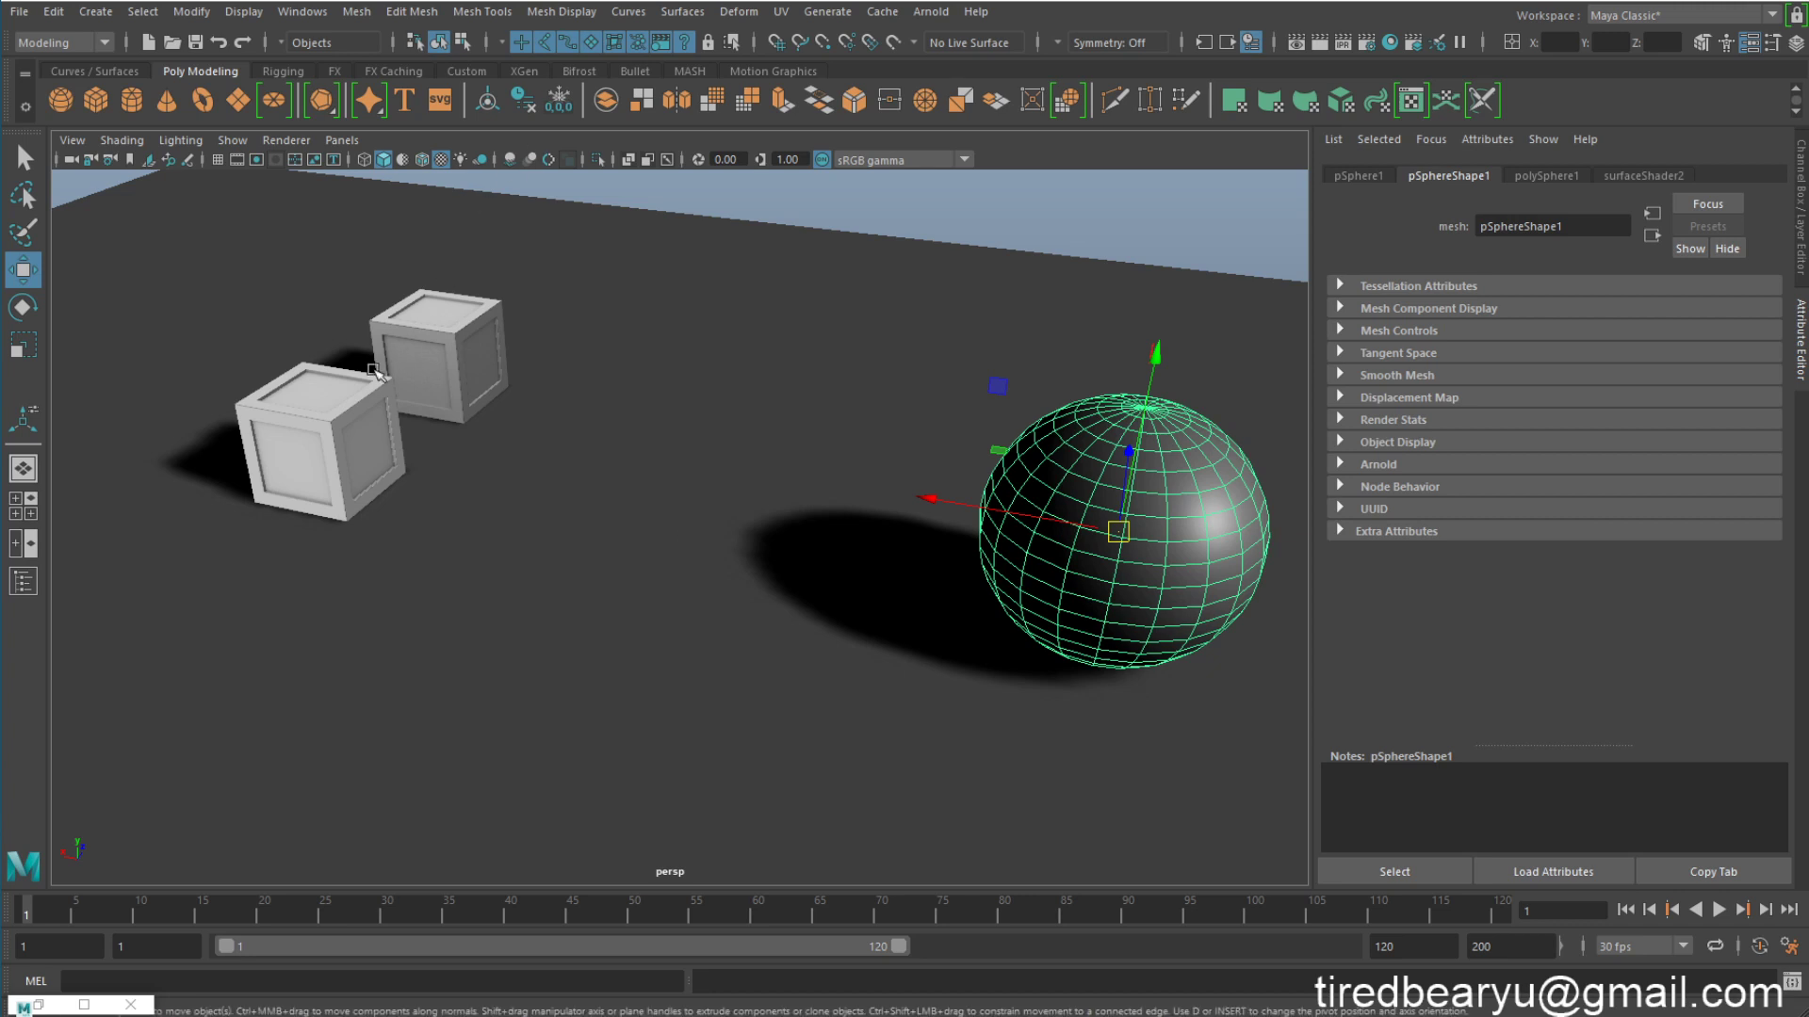
left_click(311, 423)
key("f")
left_click_drag(630, 490, 515, 427, "alt")
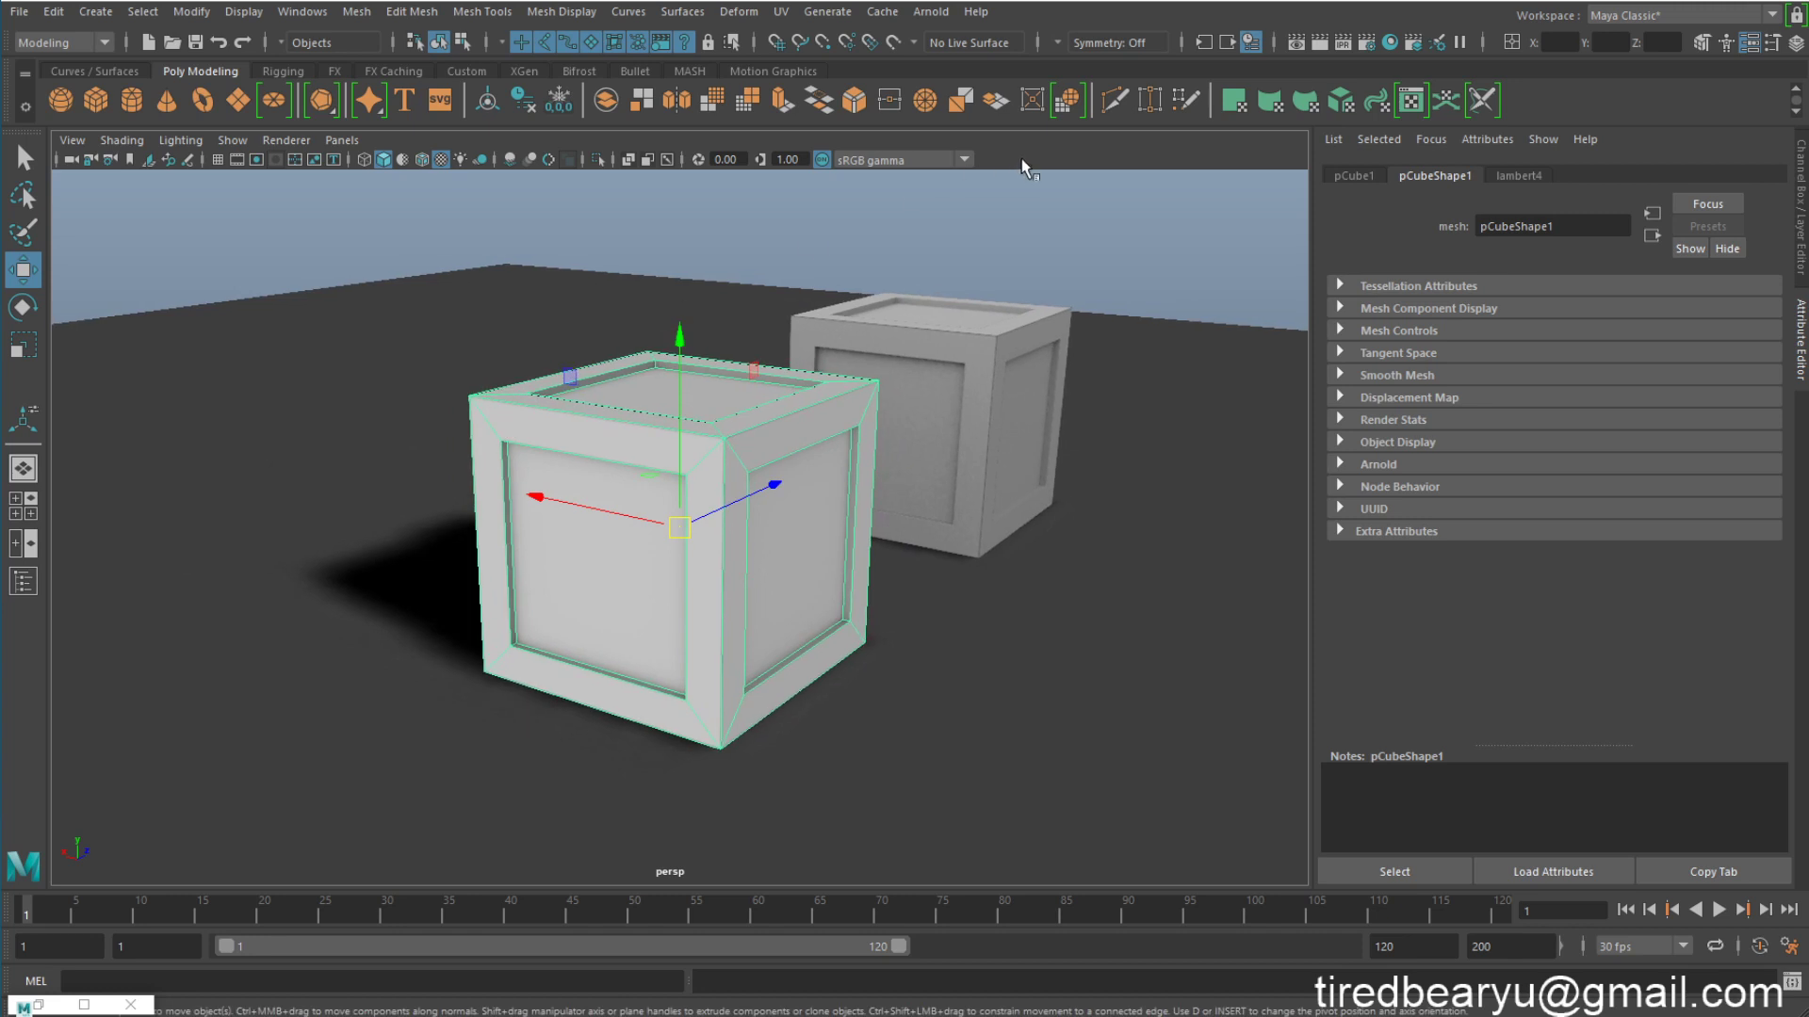
left_click(1109, 268)
left_click(834, 476)
left_click(1018, 379)
left_click(1168, 238)
left_click(1010, 398)
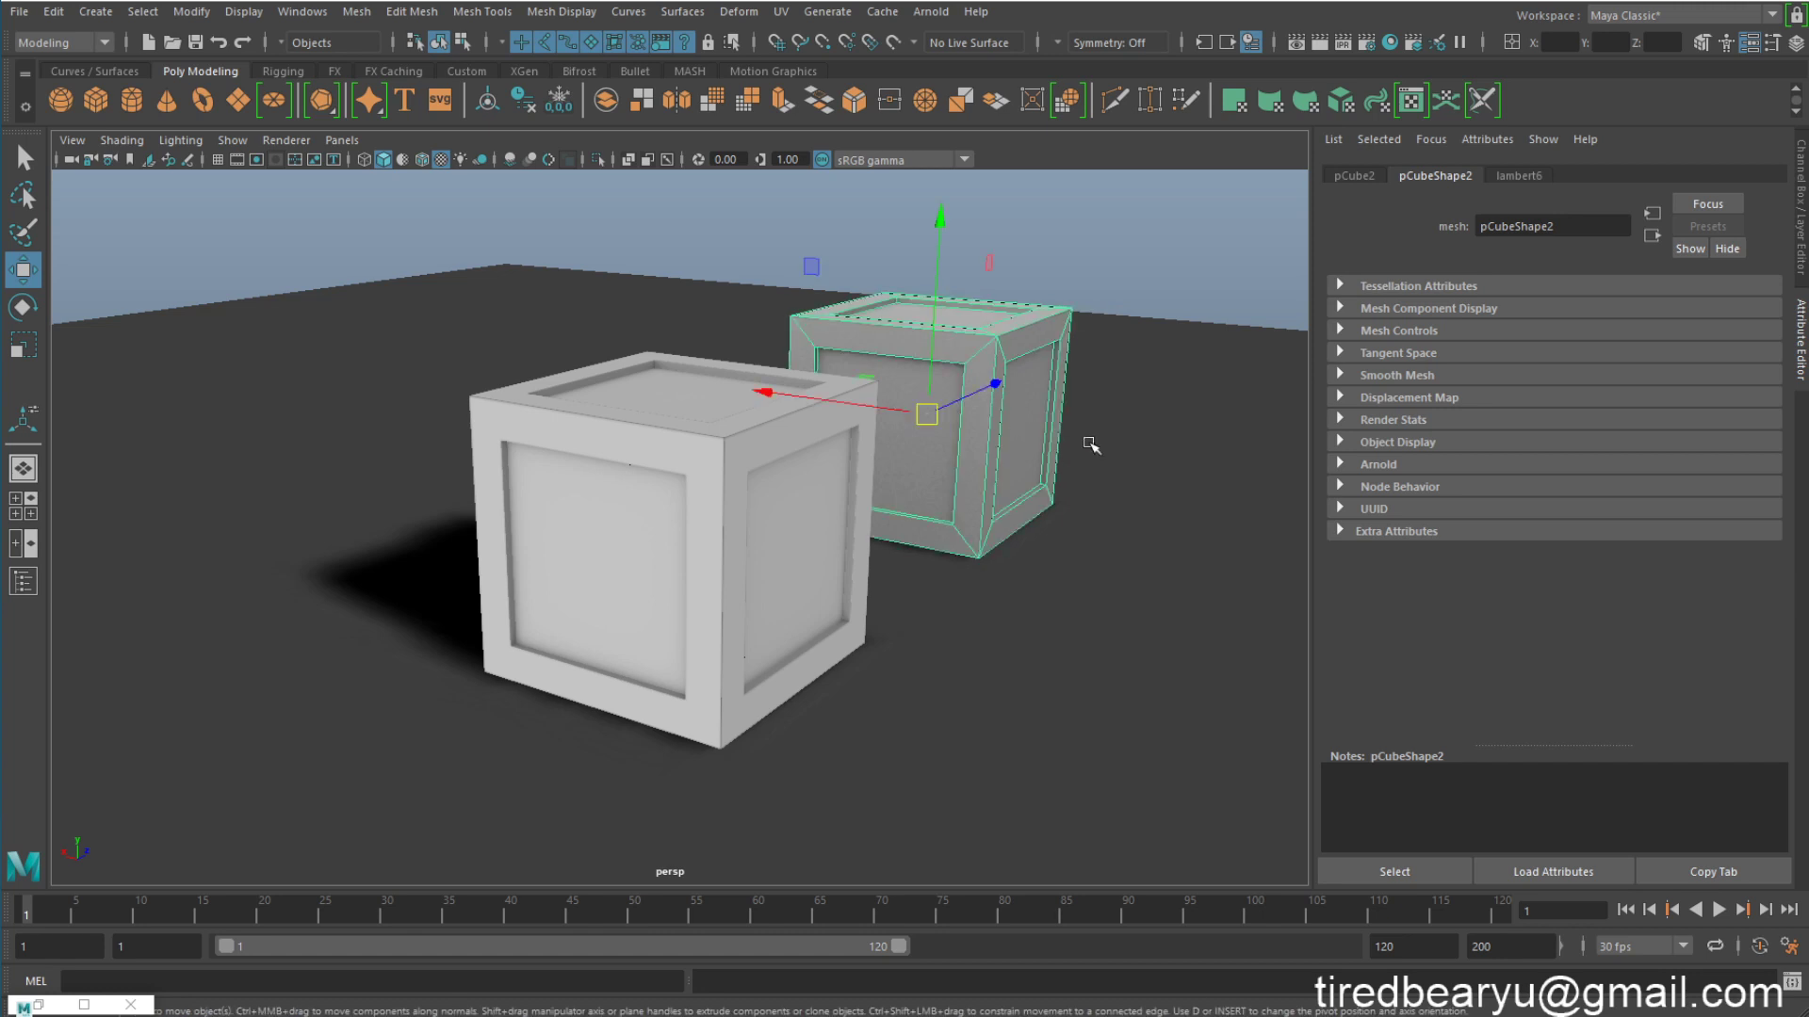
left_click(1230, 258)
left_click_drag(1053, 436, 999, 434, "alt")
right_click_drag(999, 435, 1189, 412, "alt")
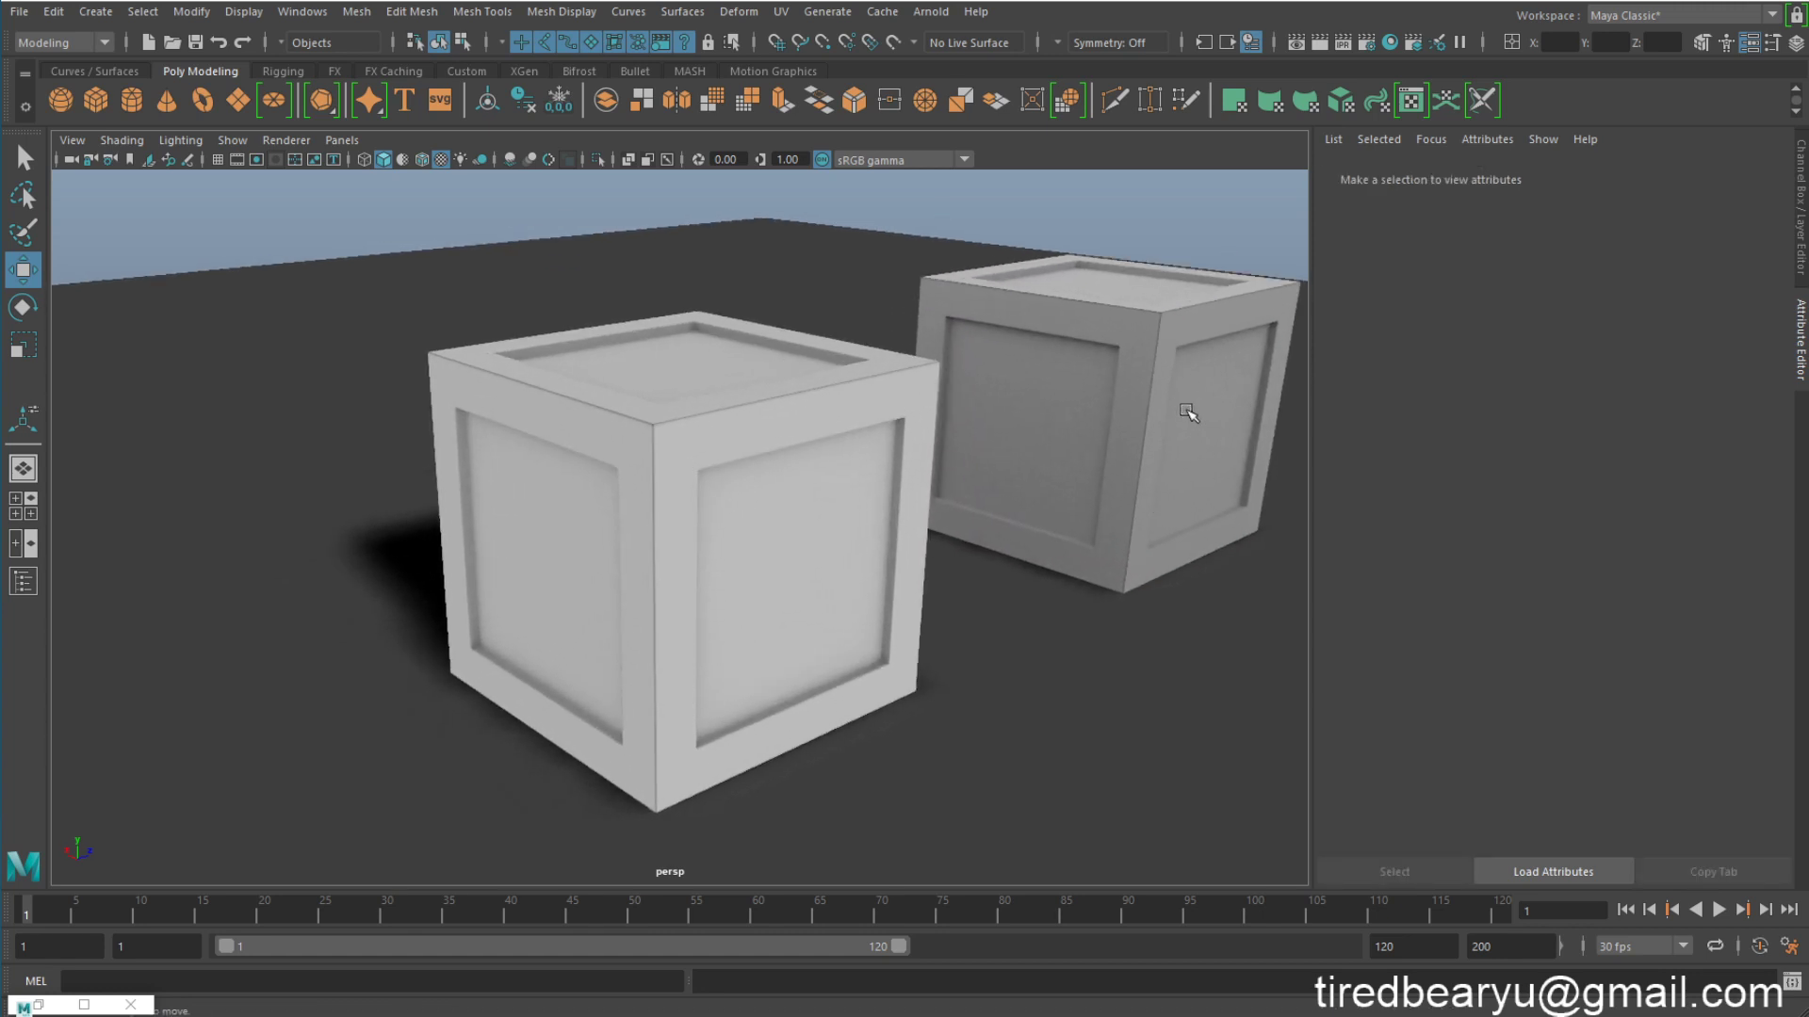
Step: Move the separate third crate across the floor to line up beside the other two crates
right_click_drag(881, 464, 595, 377, "alt")
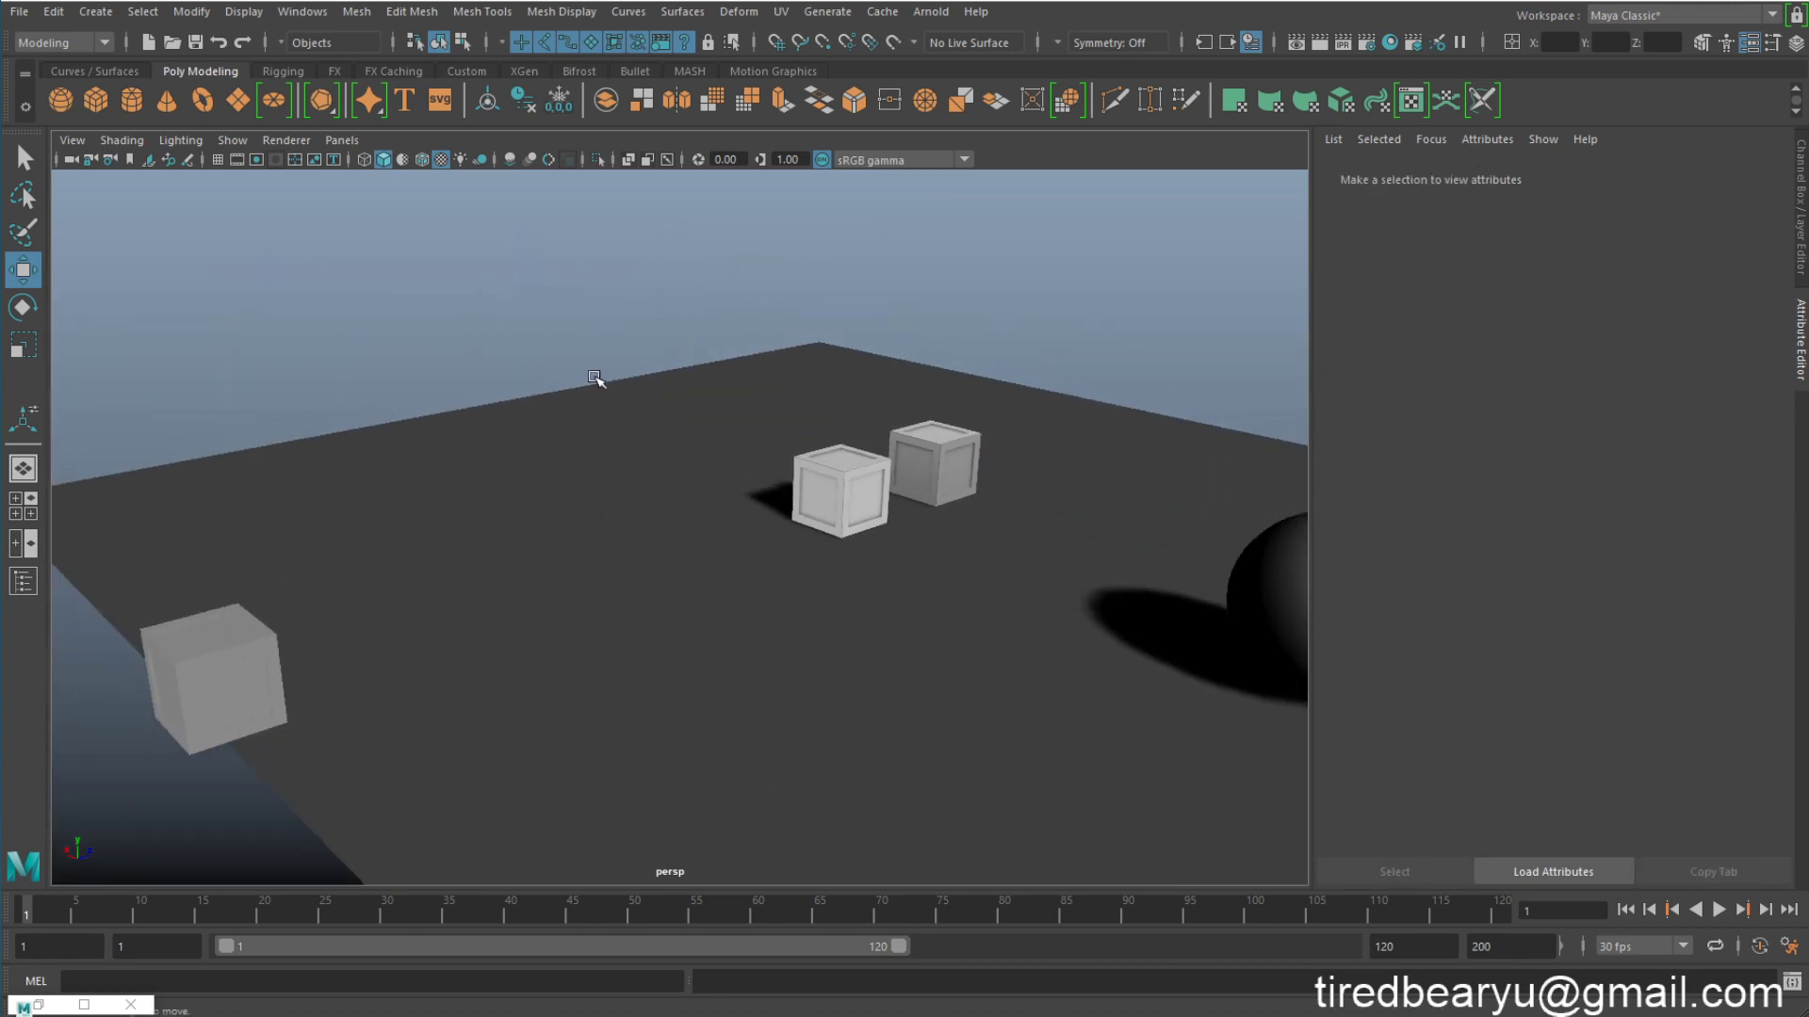
left_click(265, 636)
left_click_drag(342, 640, 828, 538)
middle_click_drag(877, 560, 786, 584, "alt")
right_click_drag(786, 584, 910, 566, "alt")
middle_click_drag(910, 566, 836, 602, "alt")
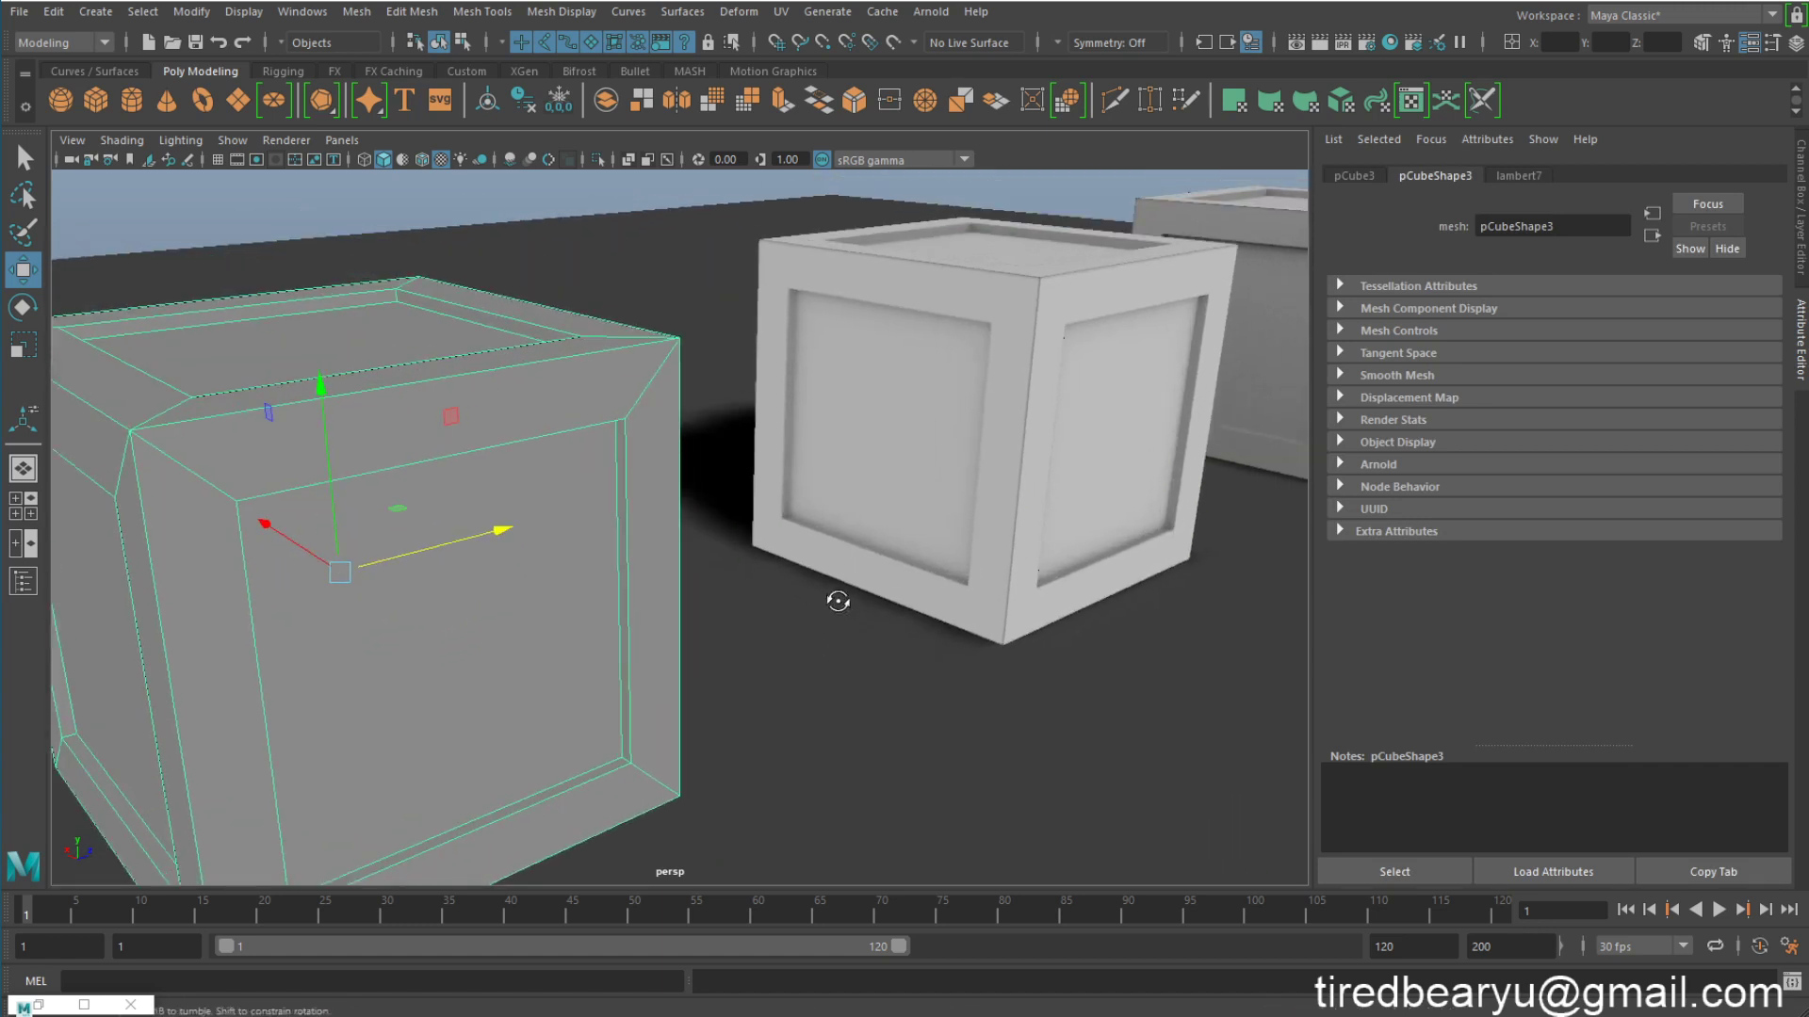
left_click_drag(836, 603, 832, 549, "alt")
Step: Compare the shading of the recessed panels and edges on the three crates from several angles
left_click(766, 288)
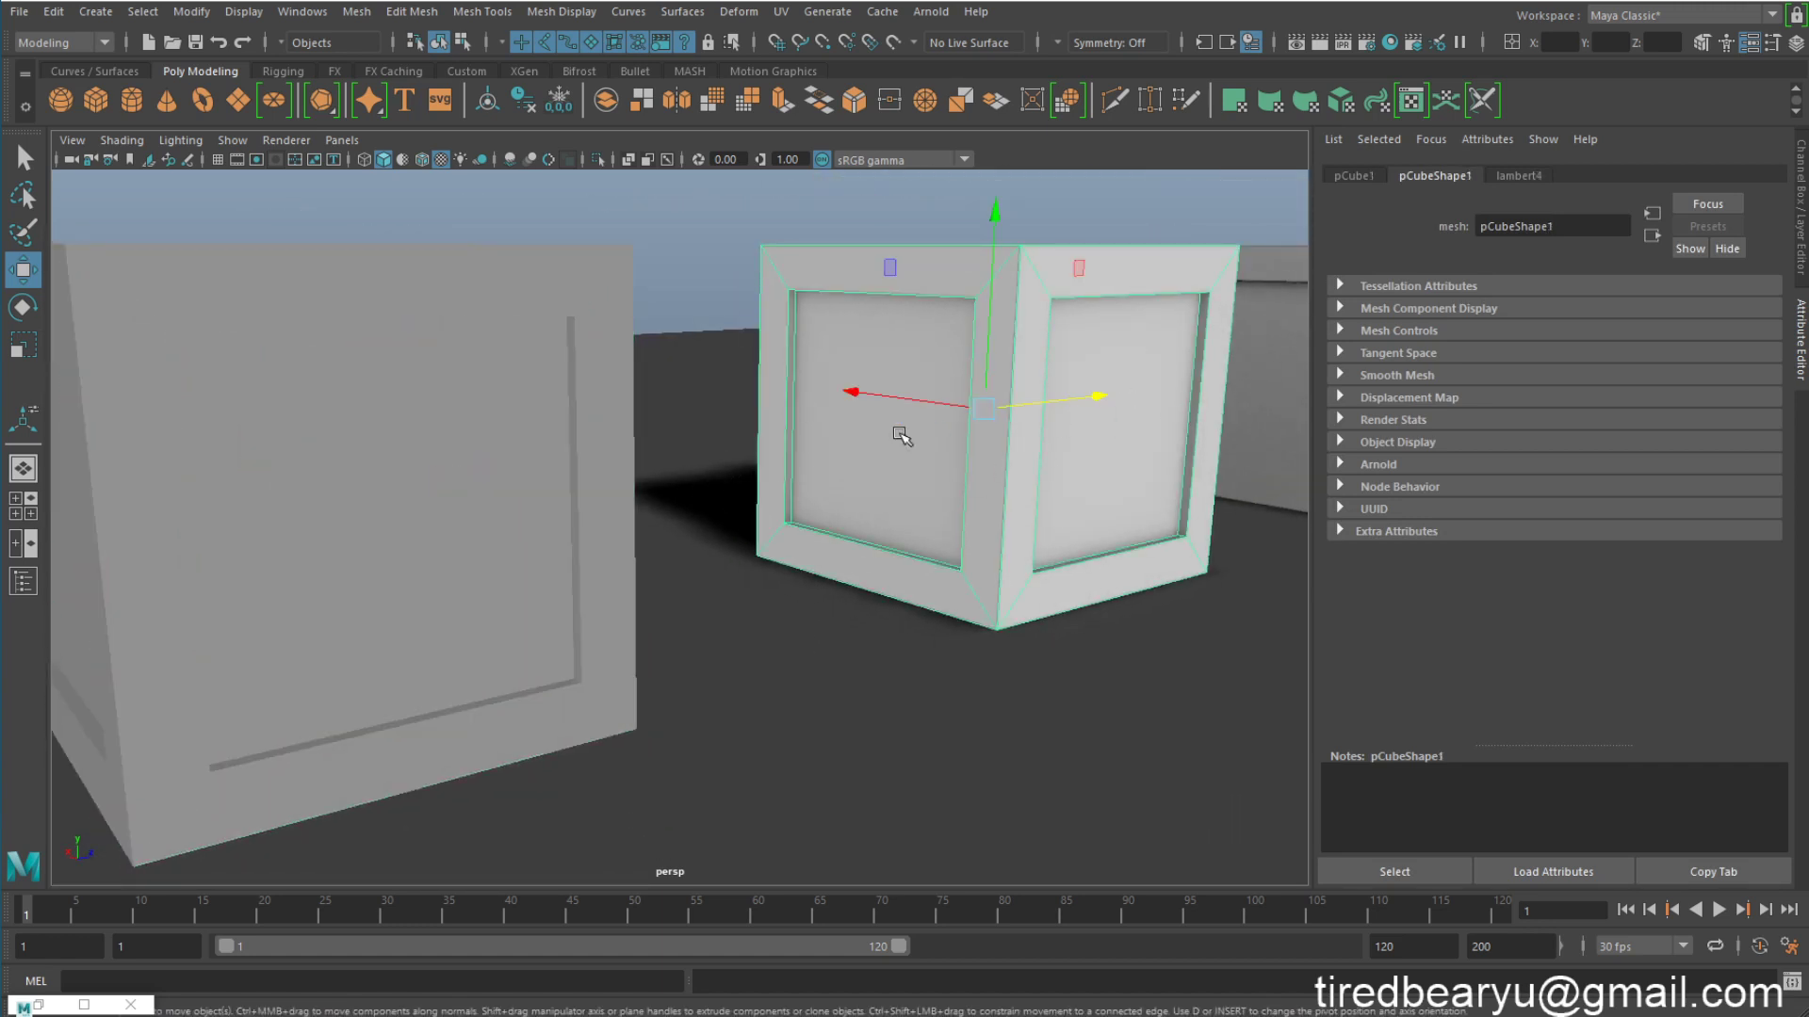
middle_click_drag(1267, 381, 999, 382, "alt")
left_click_drag(999, 381, 992, 420, "alt")
left_click(1027, 215)
mouse_move(1097, 279)
left_mouse_down("alt")
mouse_move(1087, 261)
mouse_move(1115, 259)
left_mouse_up("alt")
left_click(1150, 231)
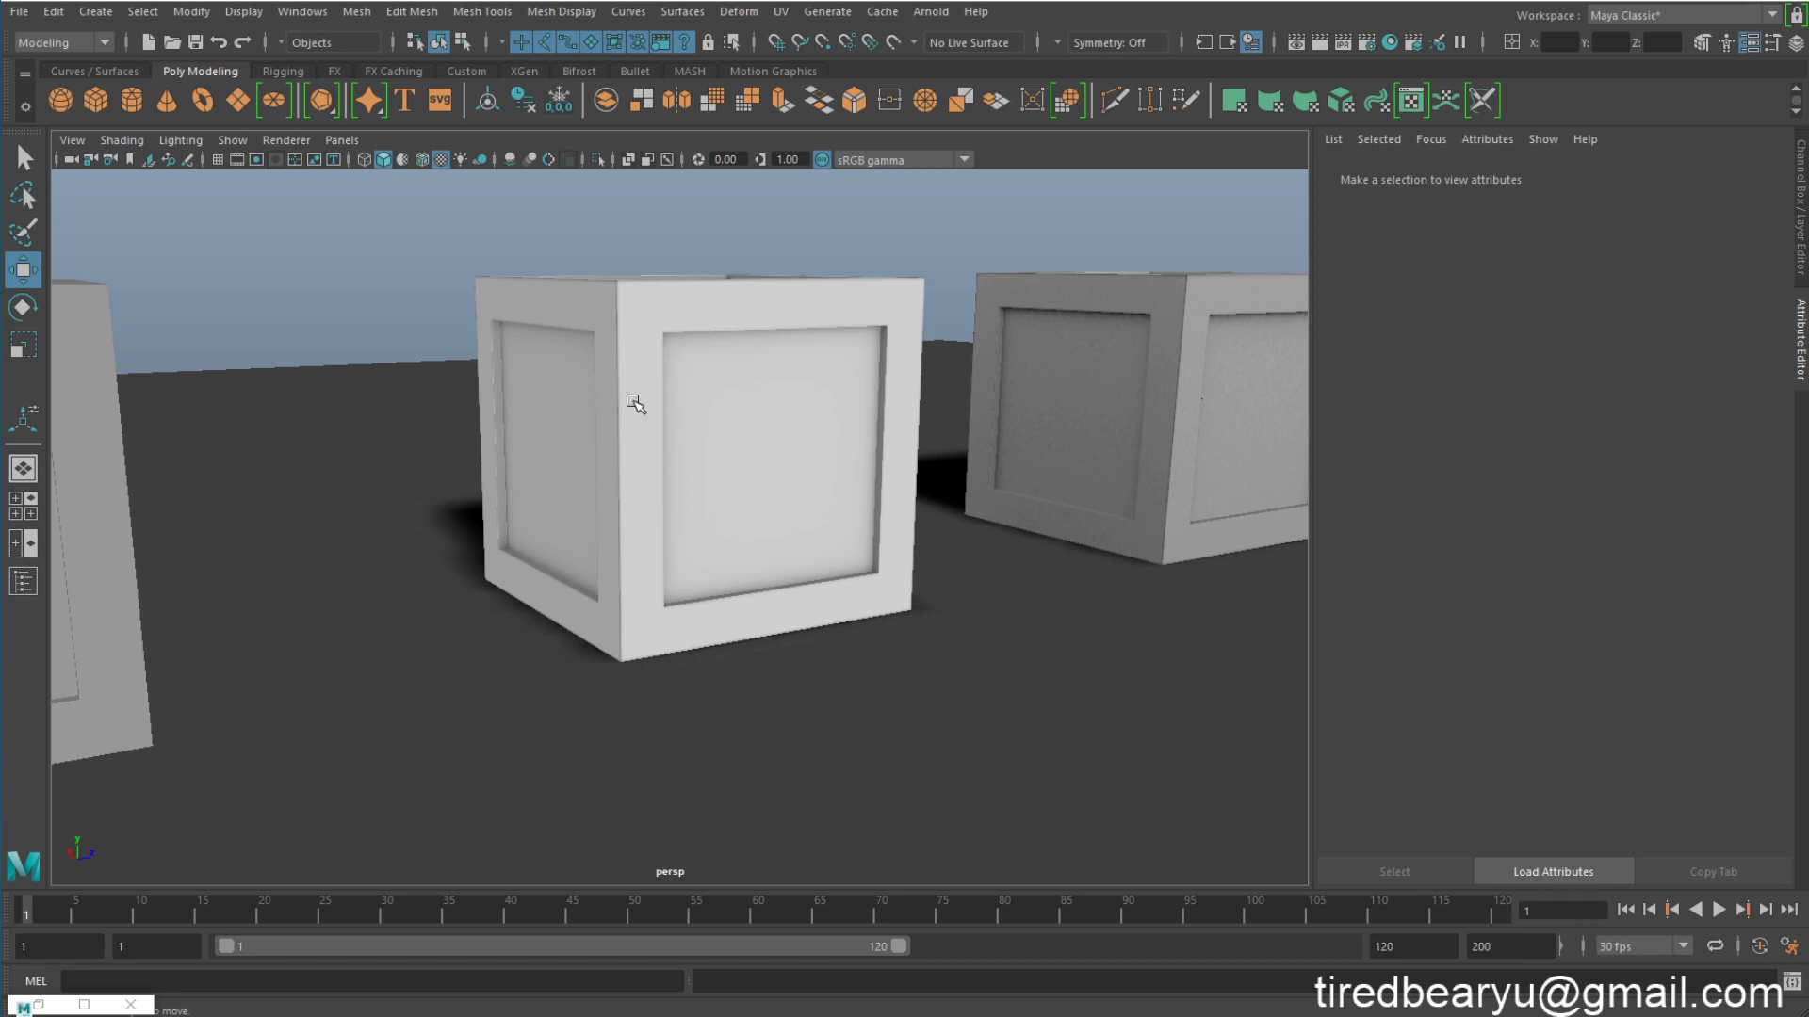
mouse_move(681, 367)
left_mouse_down("alt")
mouse_move(650, 411)
mouse_move(489, 376)
mouse_move(555, 398)
mouse_move(666, 390)
left_mouse_up("alt")
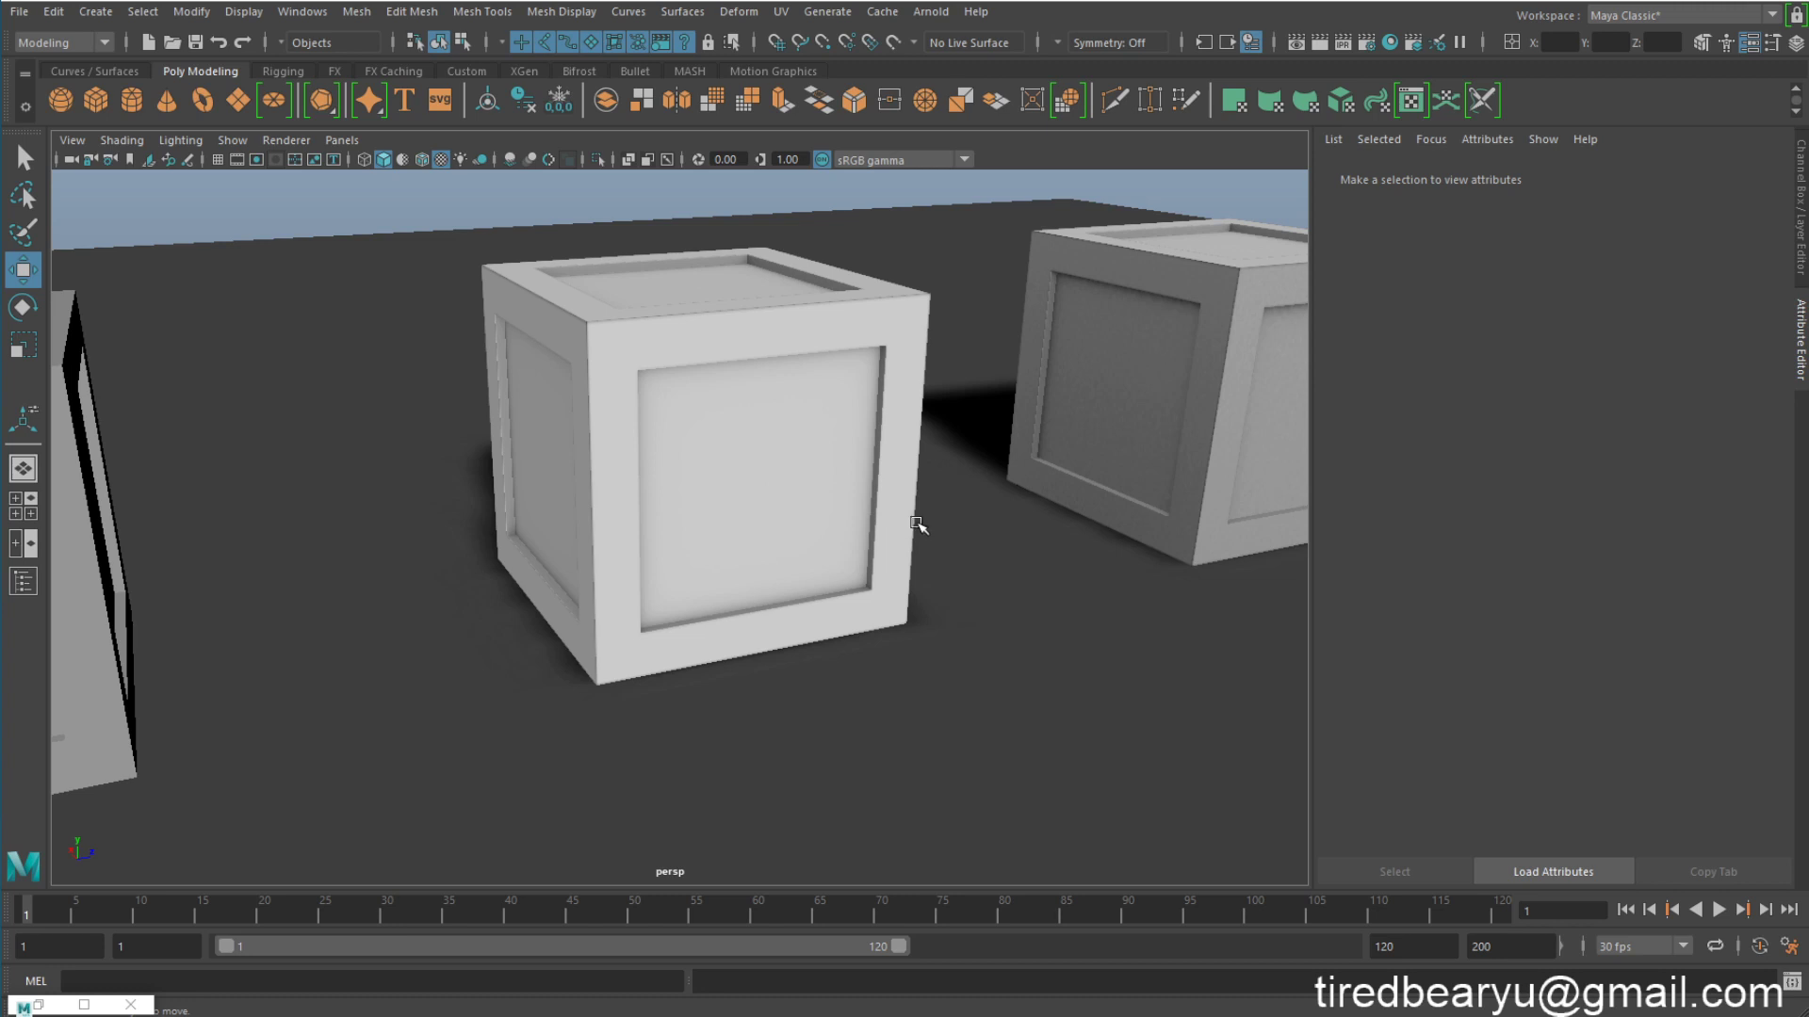
left_click_drag(759, 476, 649, 348, "alt")
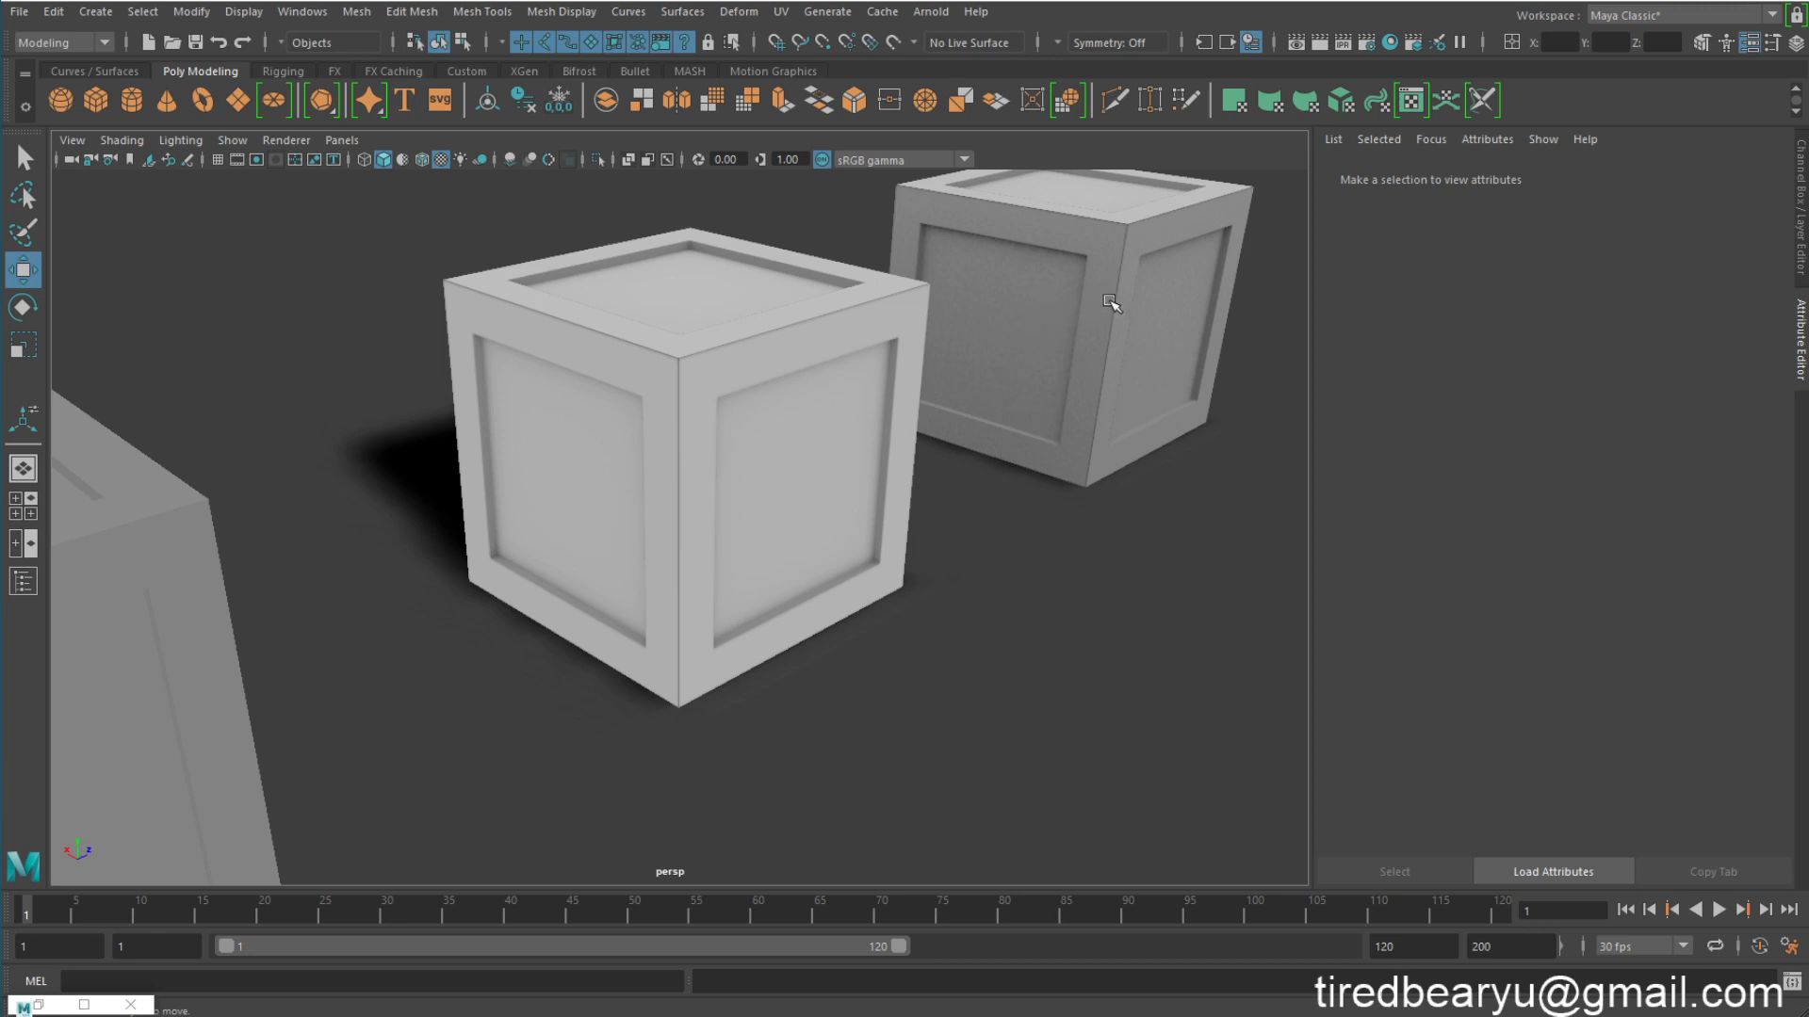
scroll(1060, 348, "down", 4)
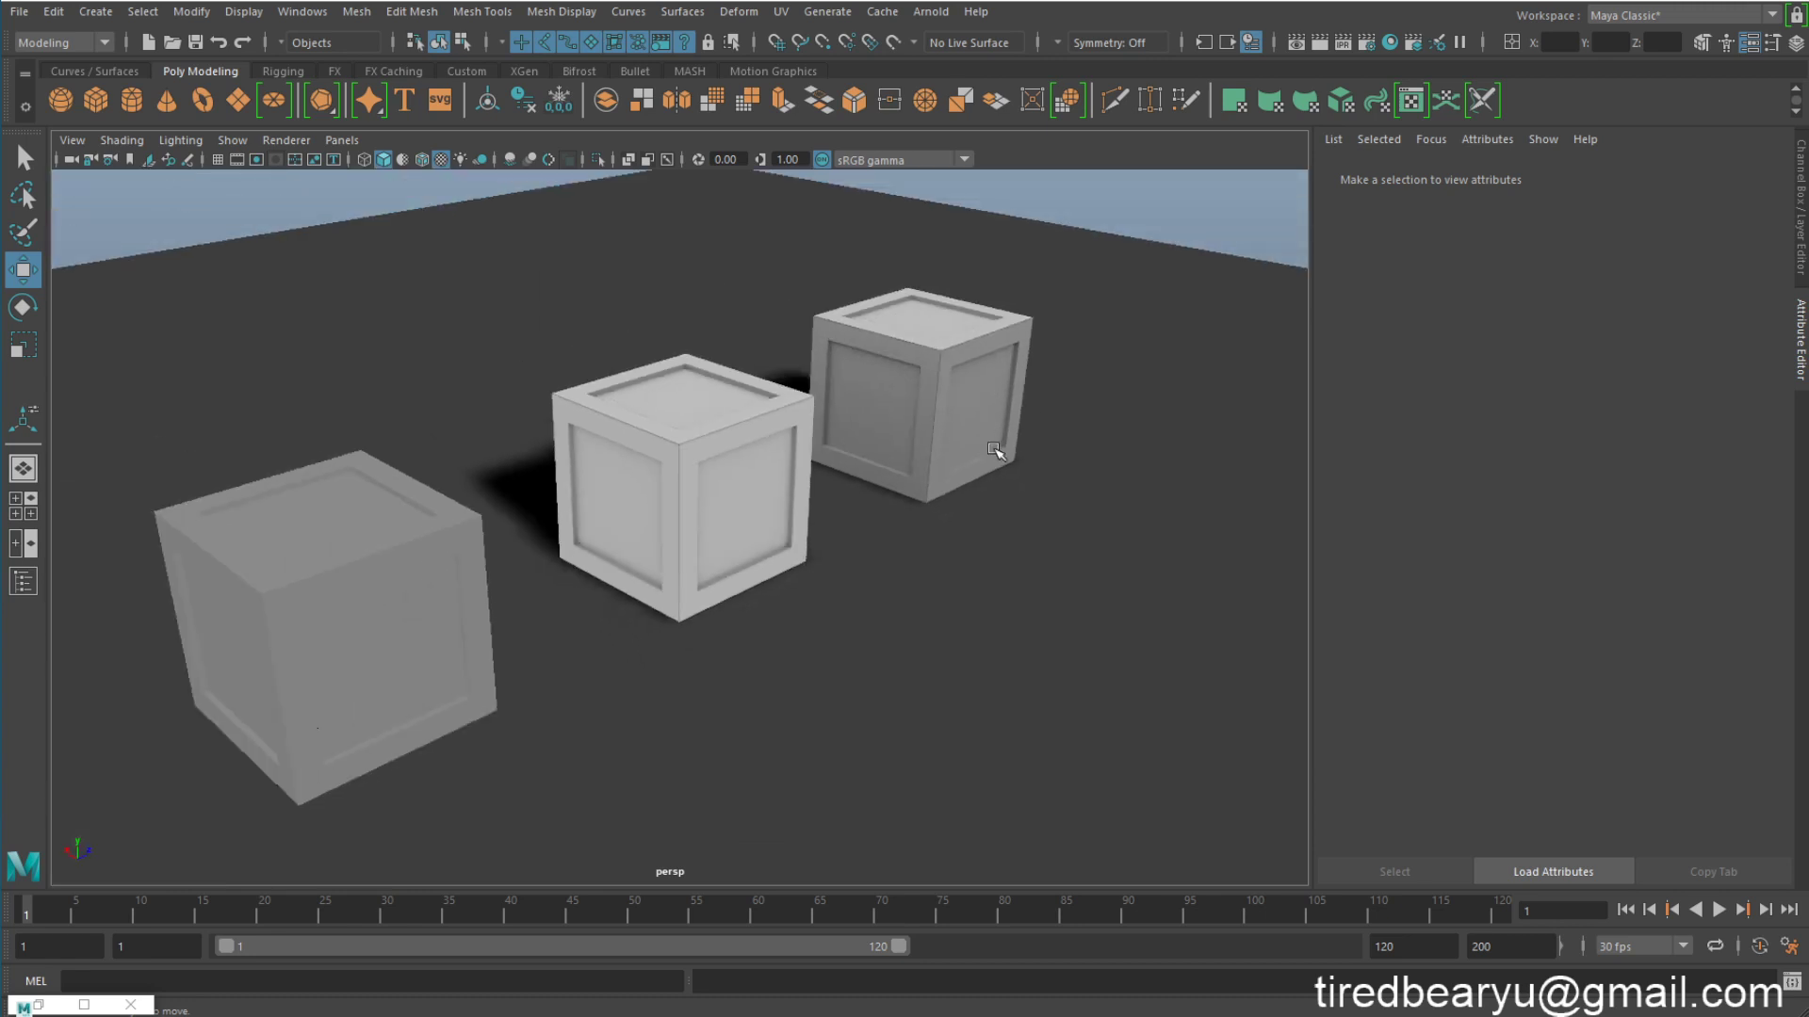
left_click_drag(995, 450, 722, 412, "alt")
scroll(723, 412, "down", 4)
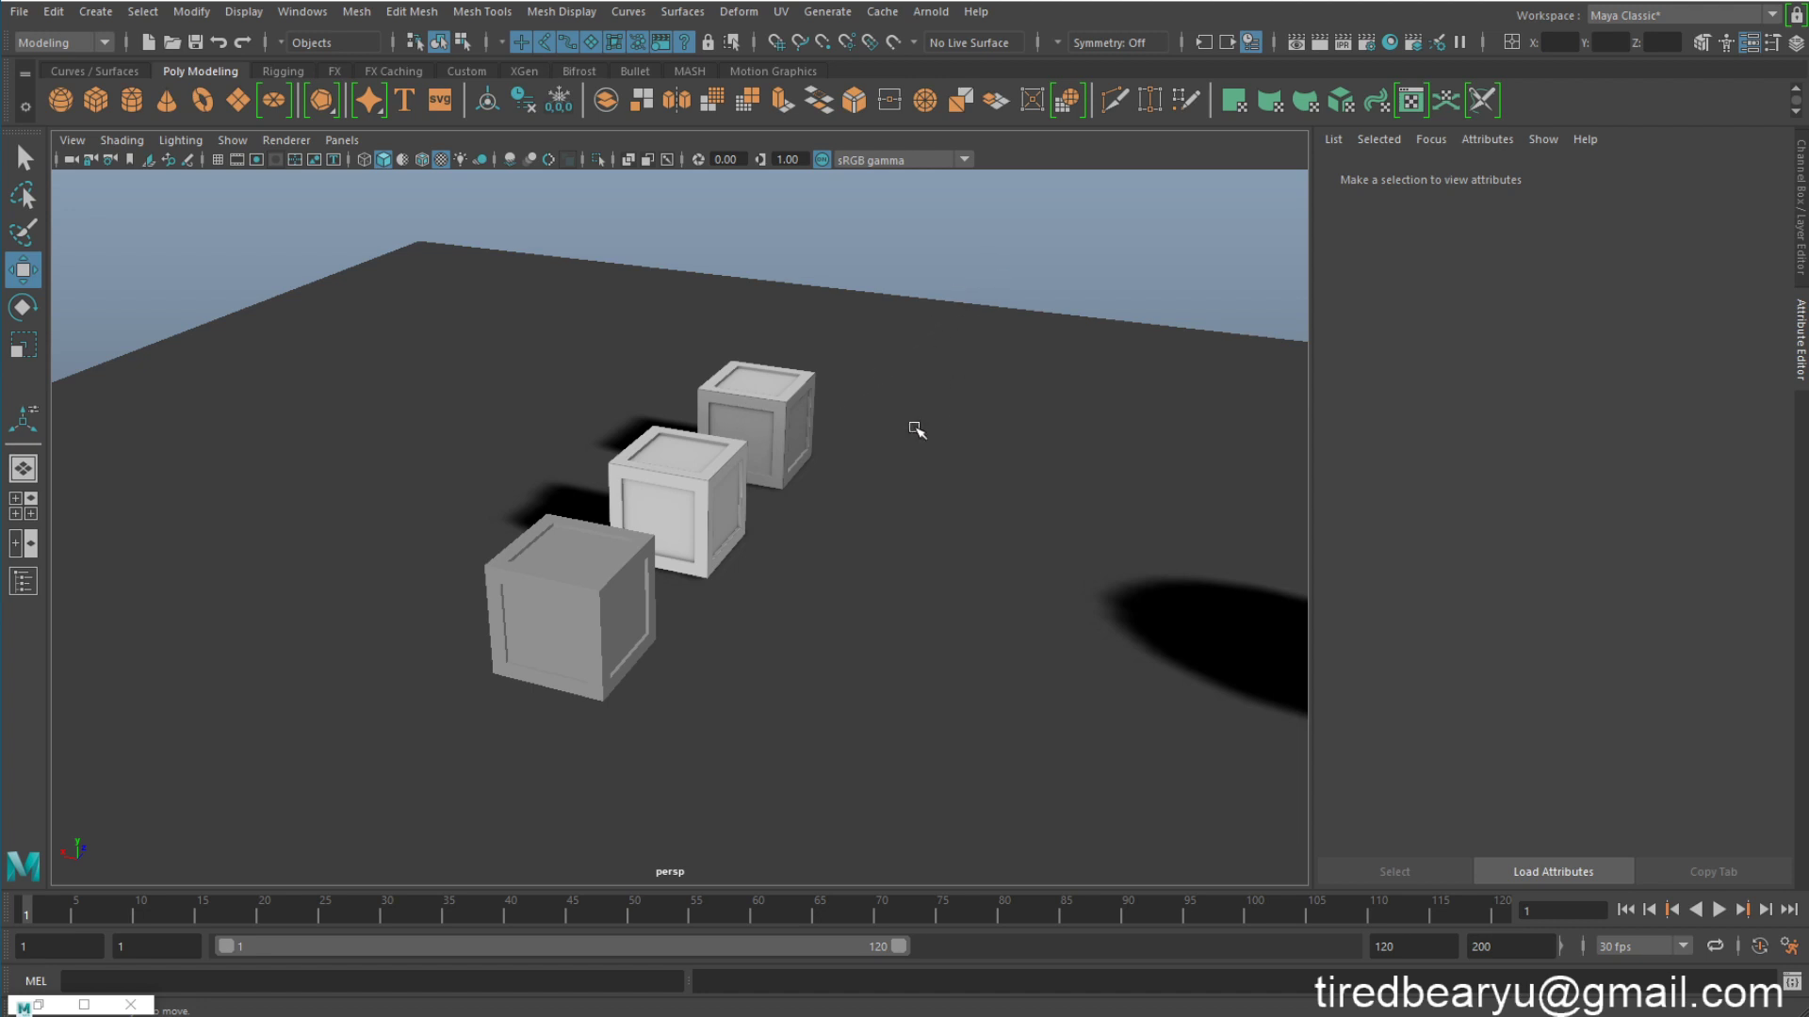
Step: Start a new scene without saving the current one, and add a polygon plane scaled up as the floor
key("ctrl+n")
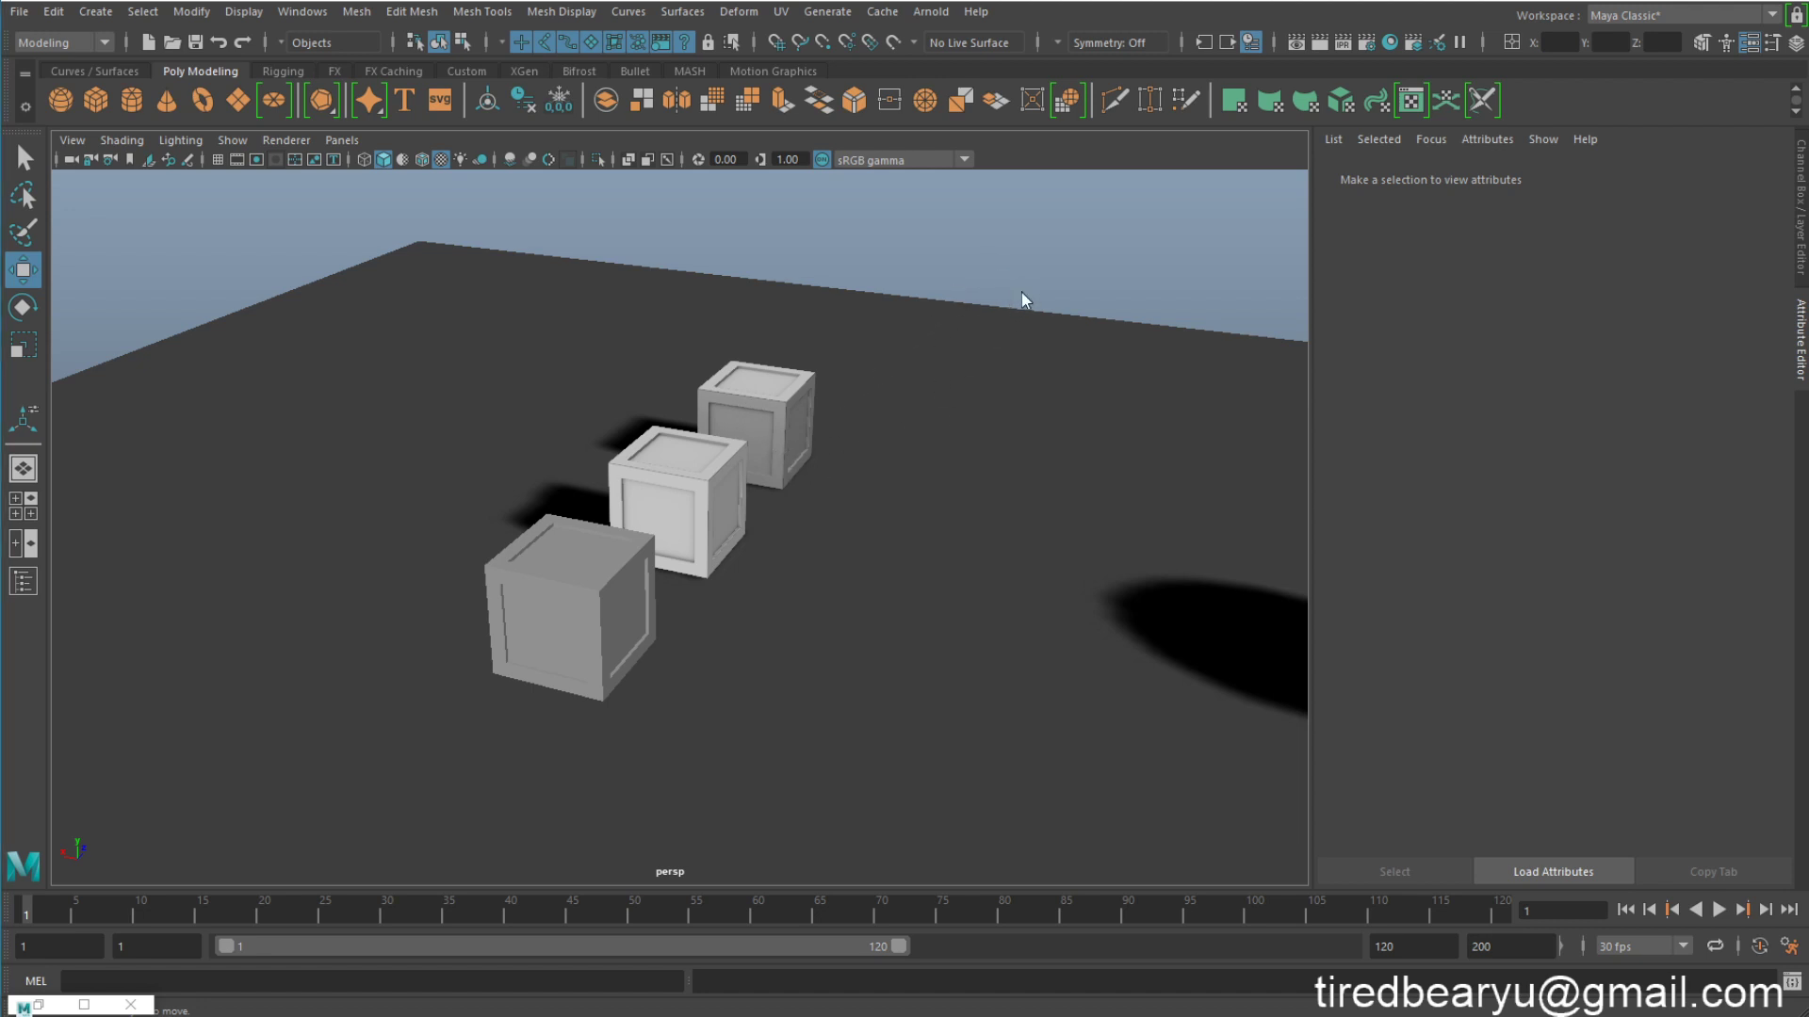
key("n")
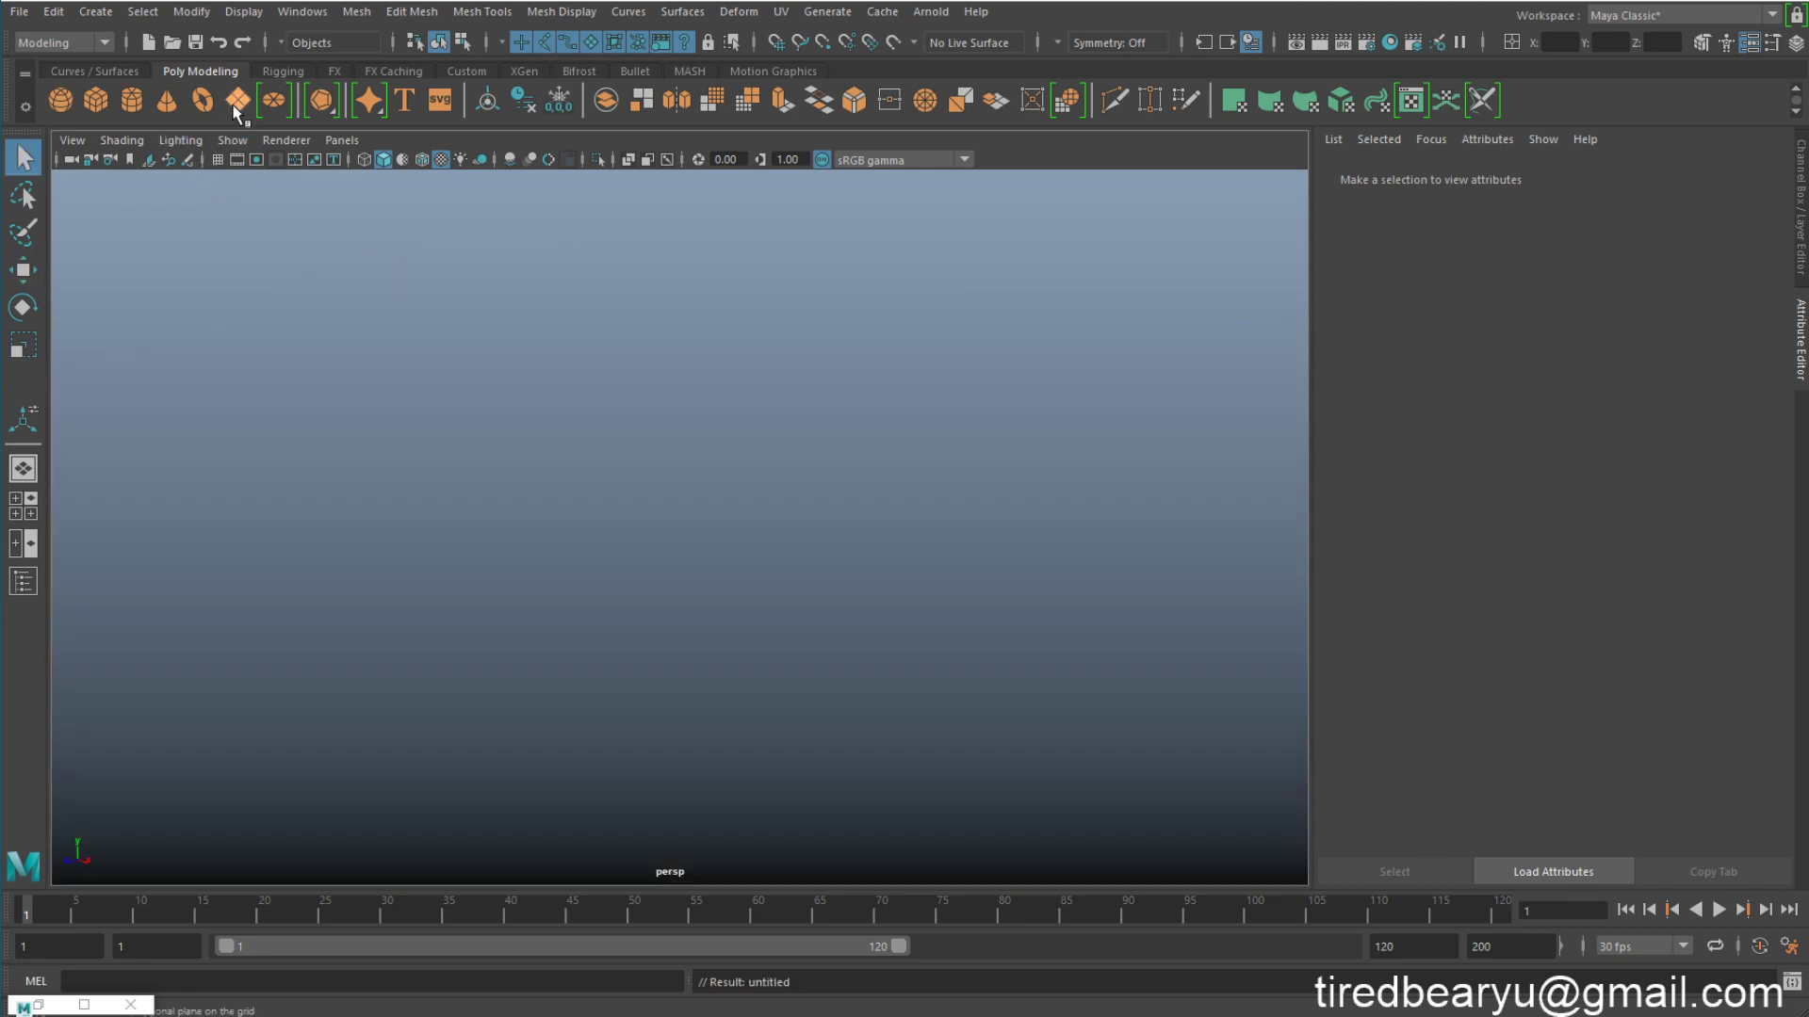
left_click(237, 100)
key("r")
left_click_drag(680, 527, 932, 467)
key("q")
left_click_drag(744, 435, 949, 432, "alt")
Step: Add a polygon sphere at the centre of the floor, enlarge it and raise it to rest on the plane
key("w")
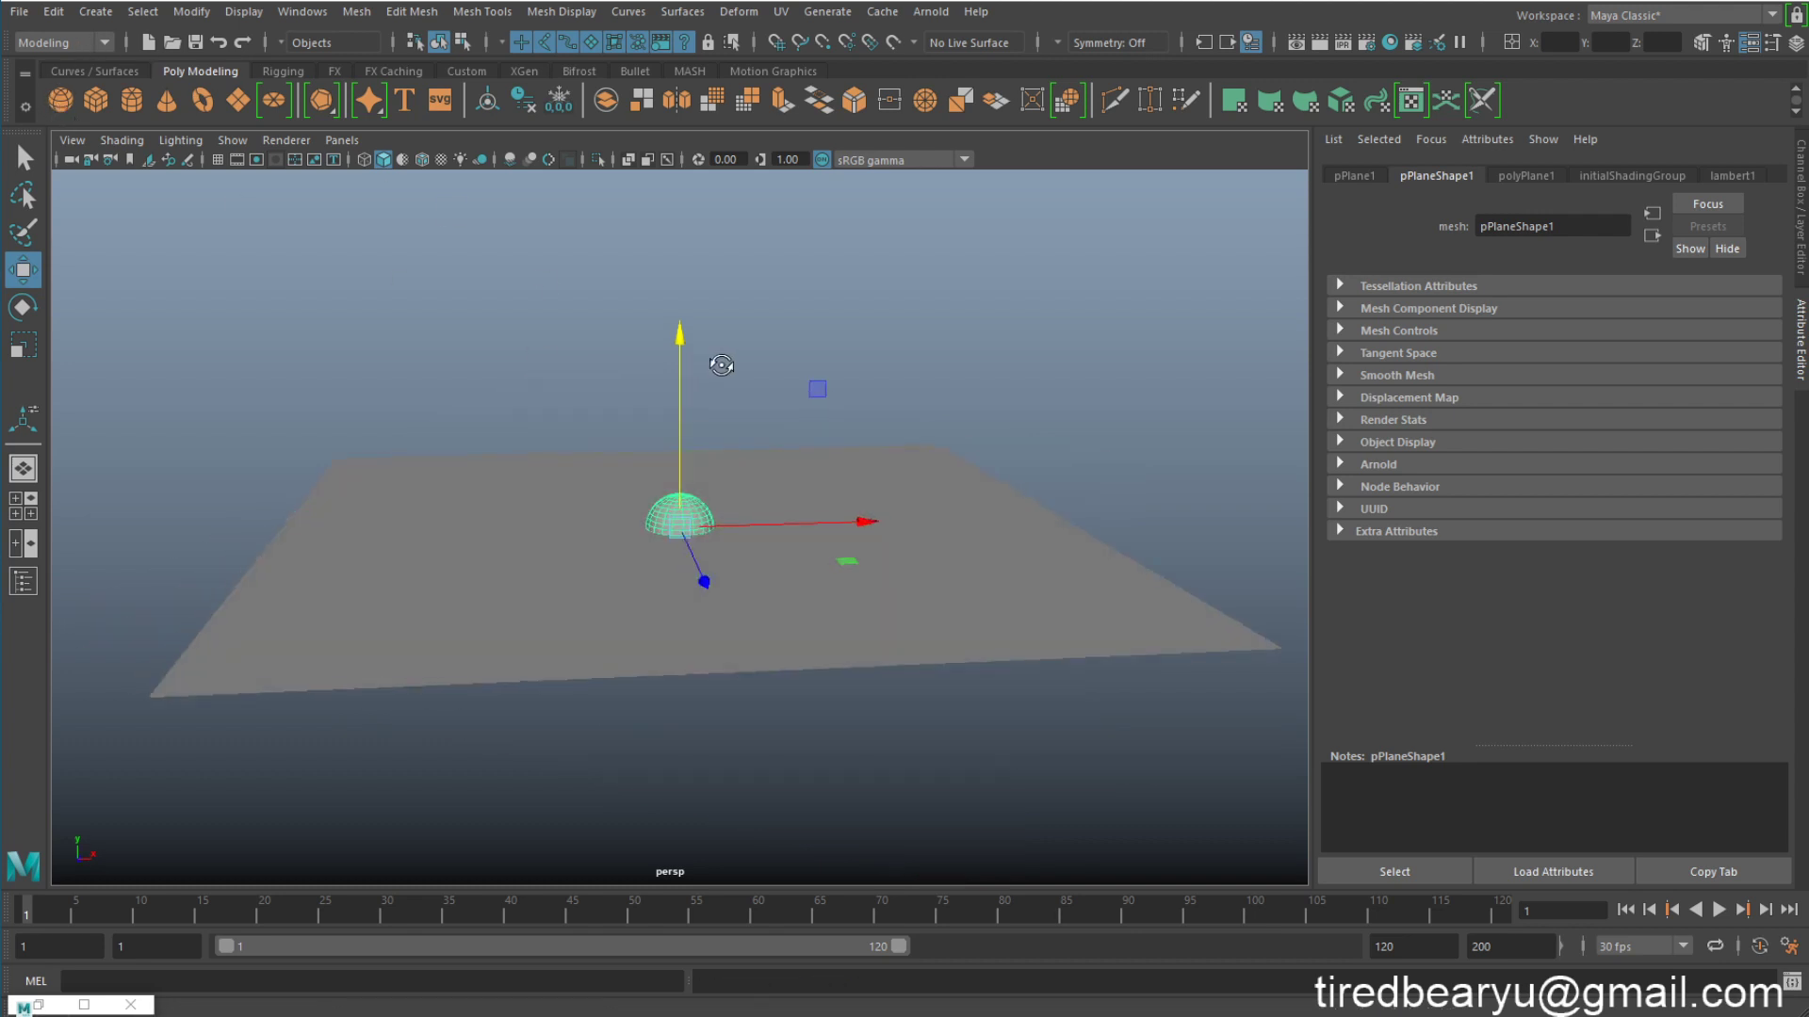
key("r")
left_click_drag(719, 452, 685, 436)
key("w")
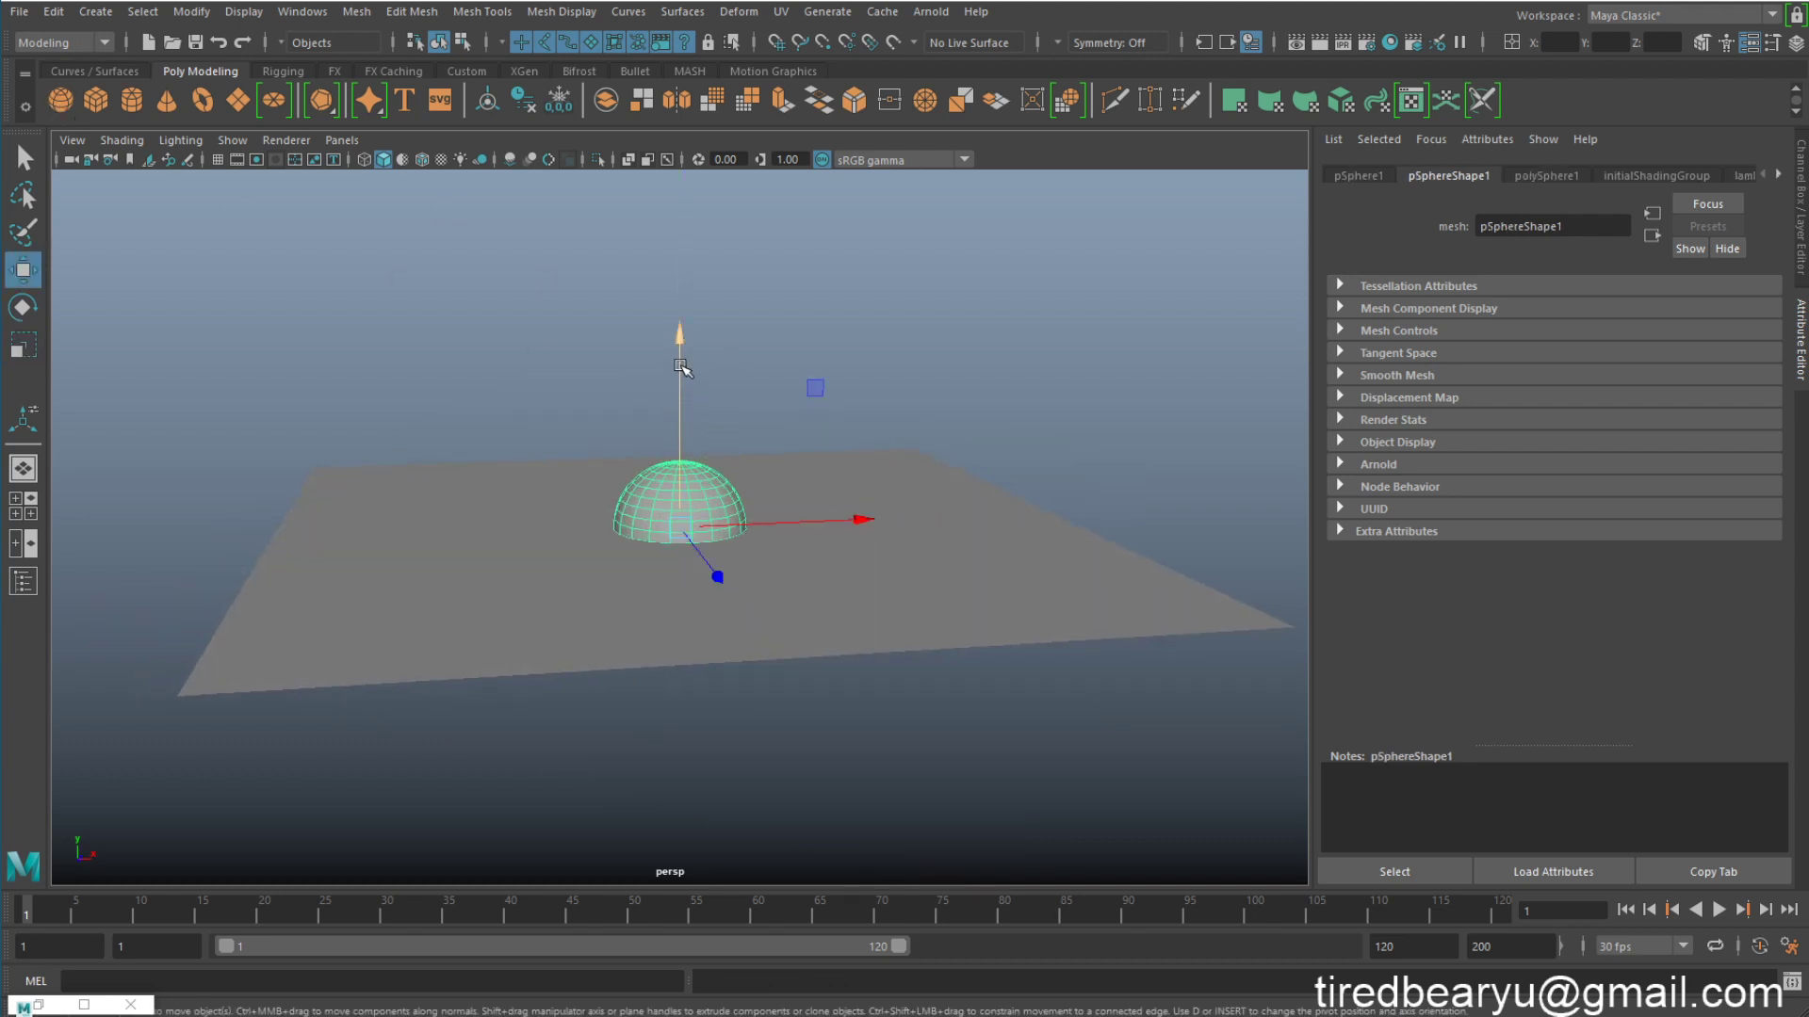
left_click_drag(678, 343, 878, 372)
left_click(994, 300)
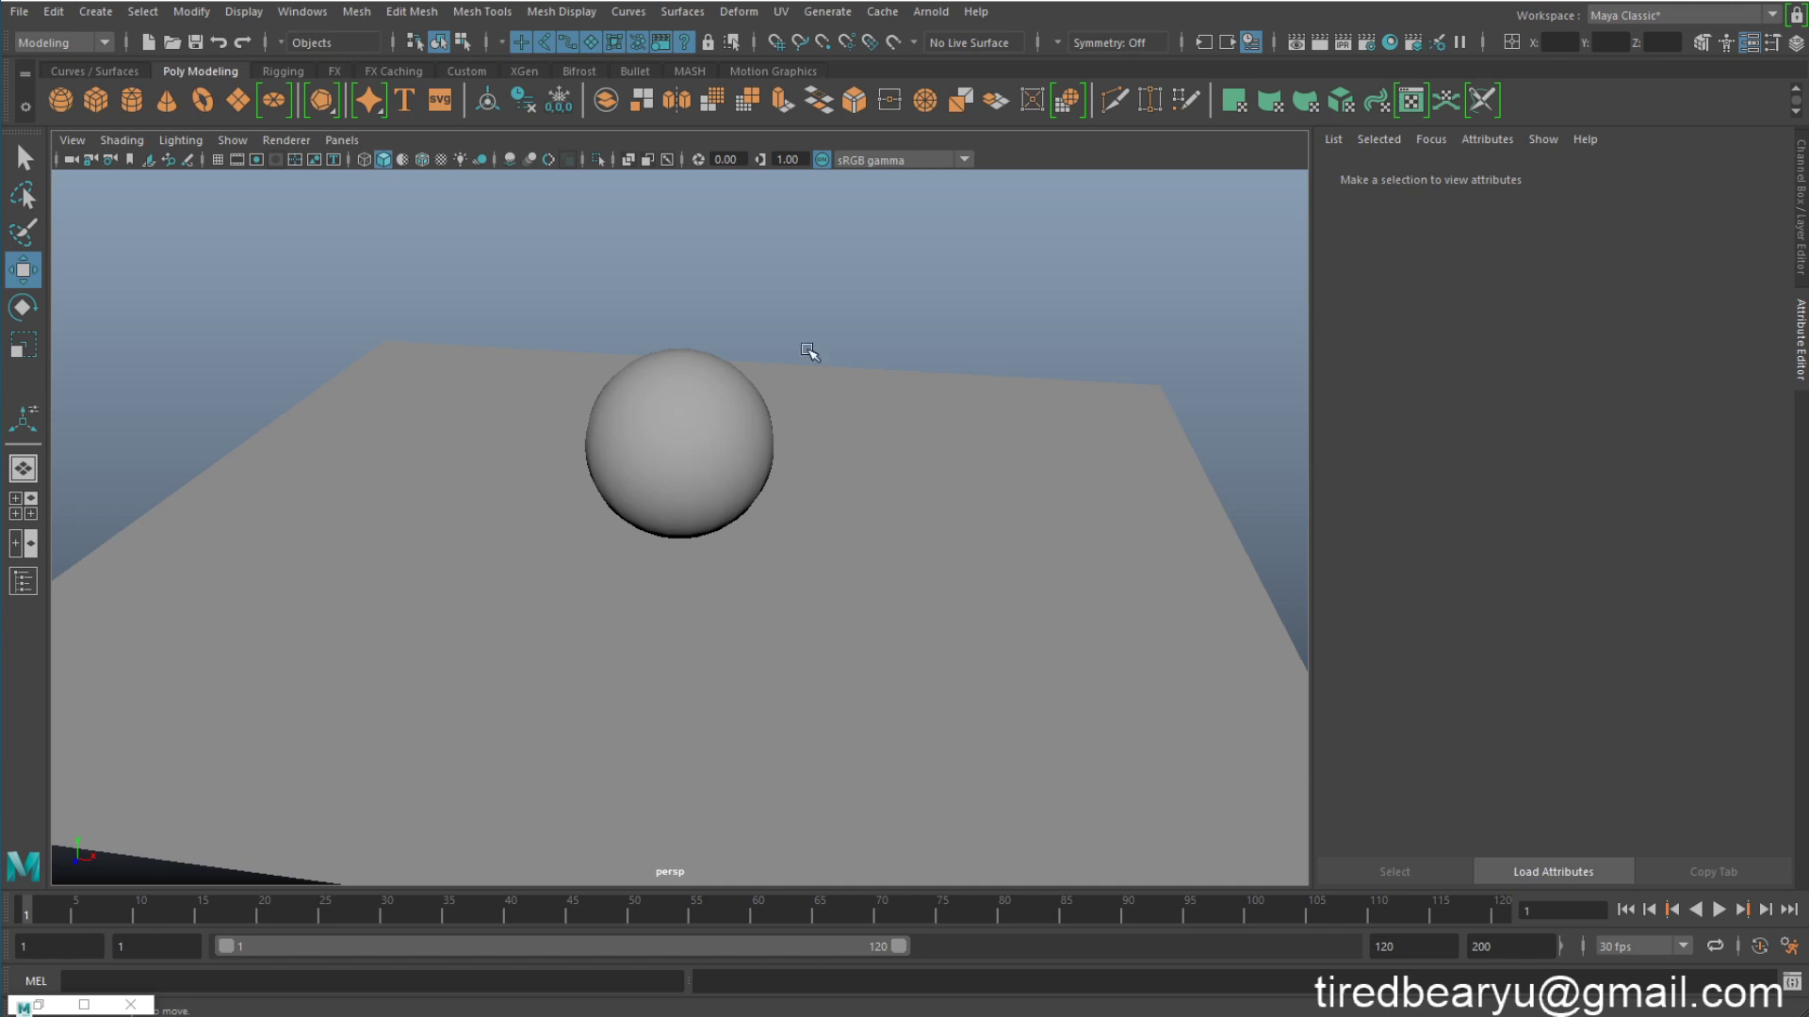
Step: Assign a new Lambert material to the floor plane and a separate new Lambert to the sphere
left_click(938, 469)
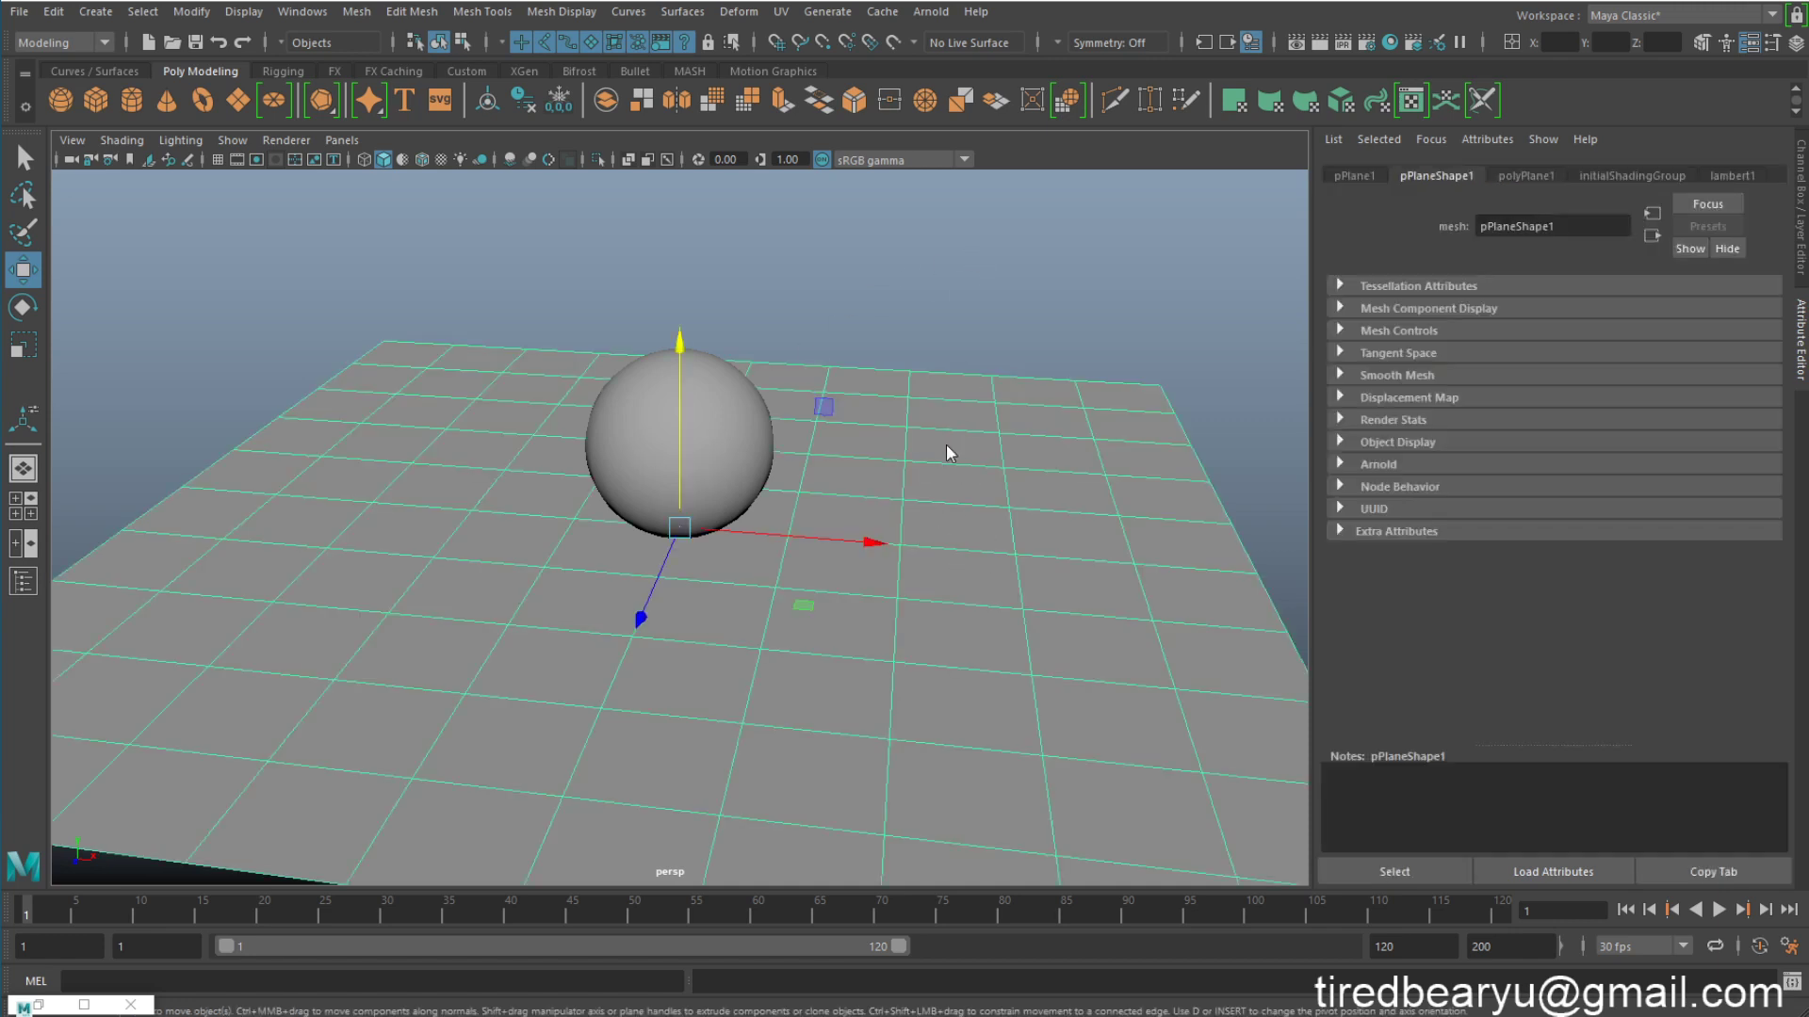
right_click_drag(948, 445, 1071, 893)
left_click(737, 407)
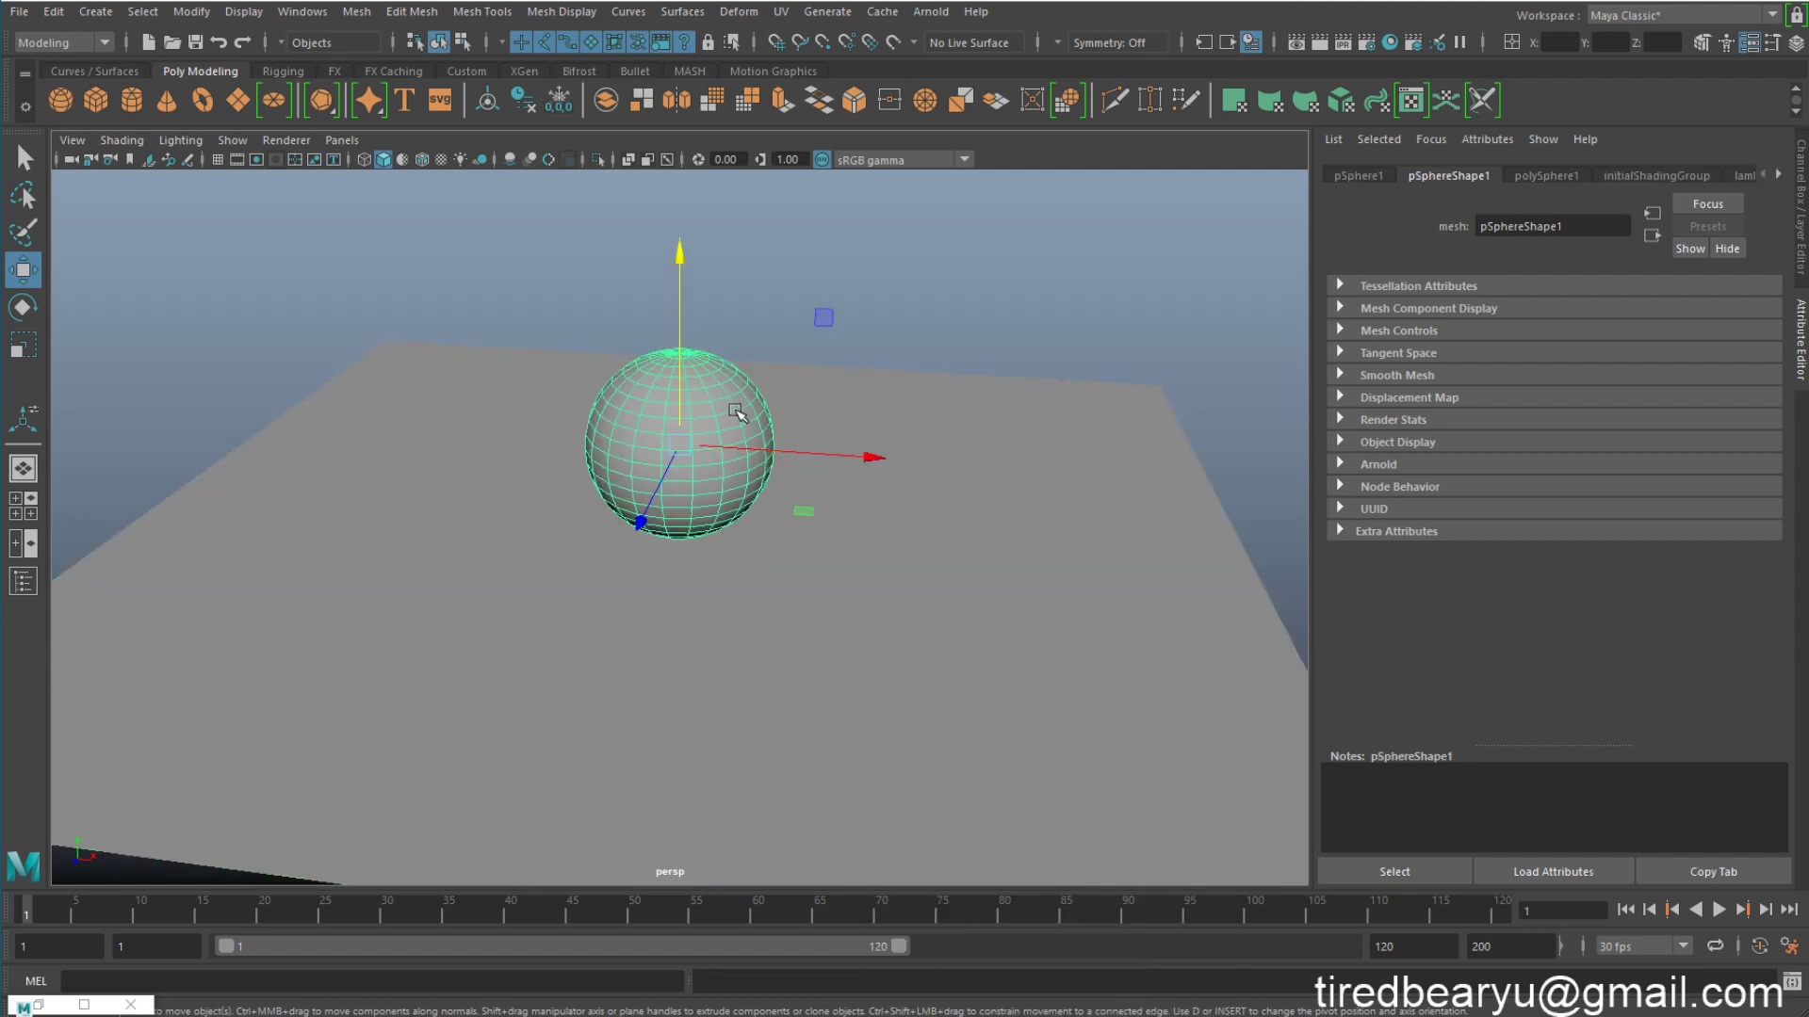
right_click_drag(737, 409, 883, 896)
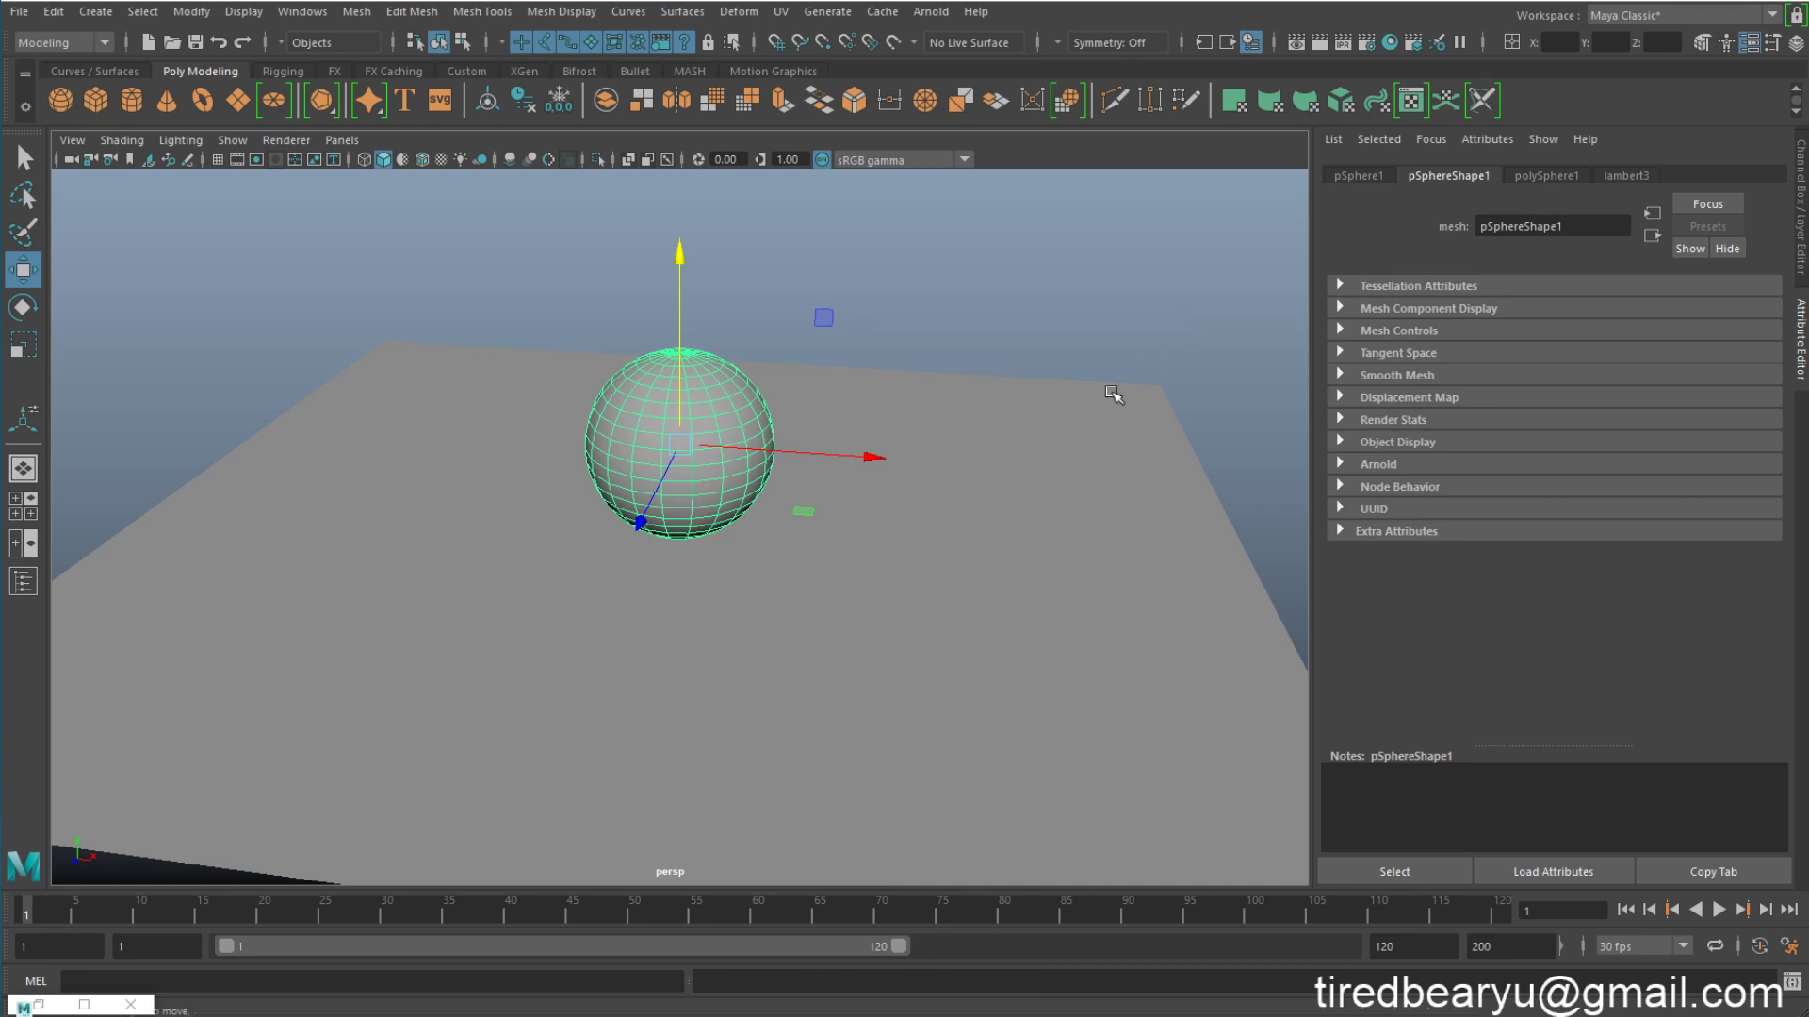
left_click(1078, 408)
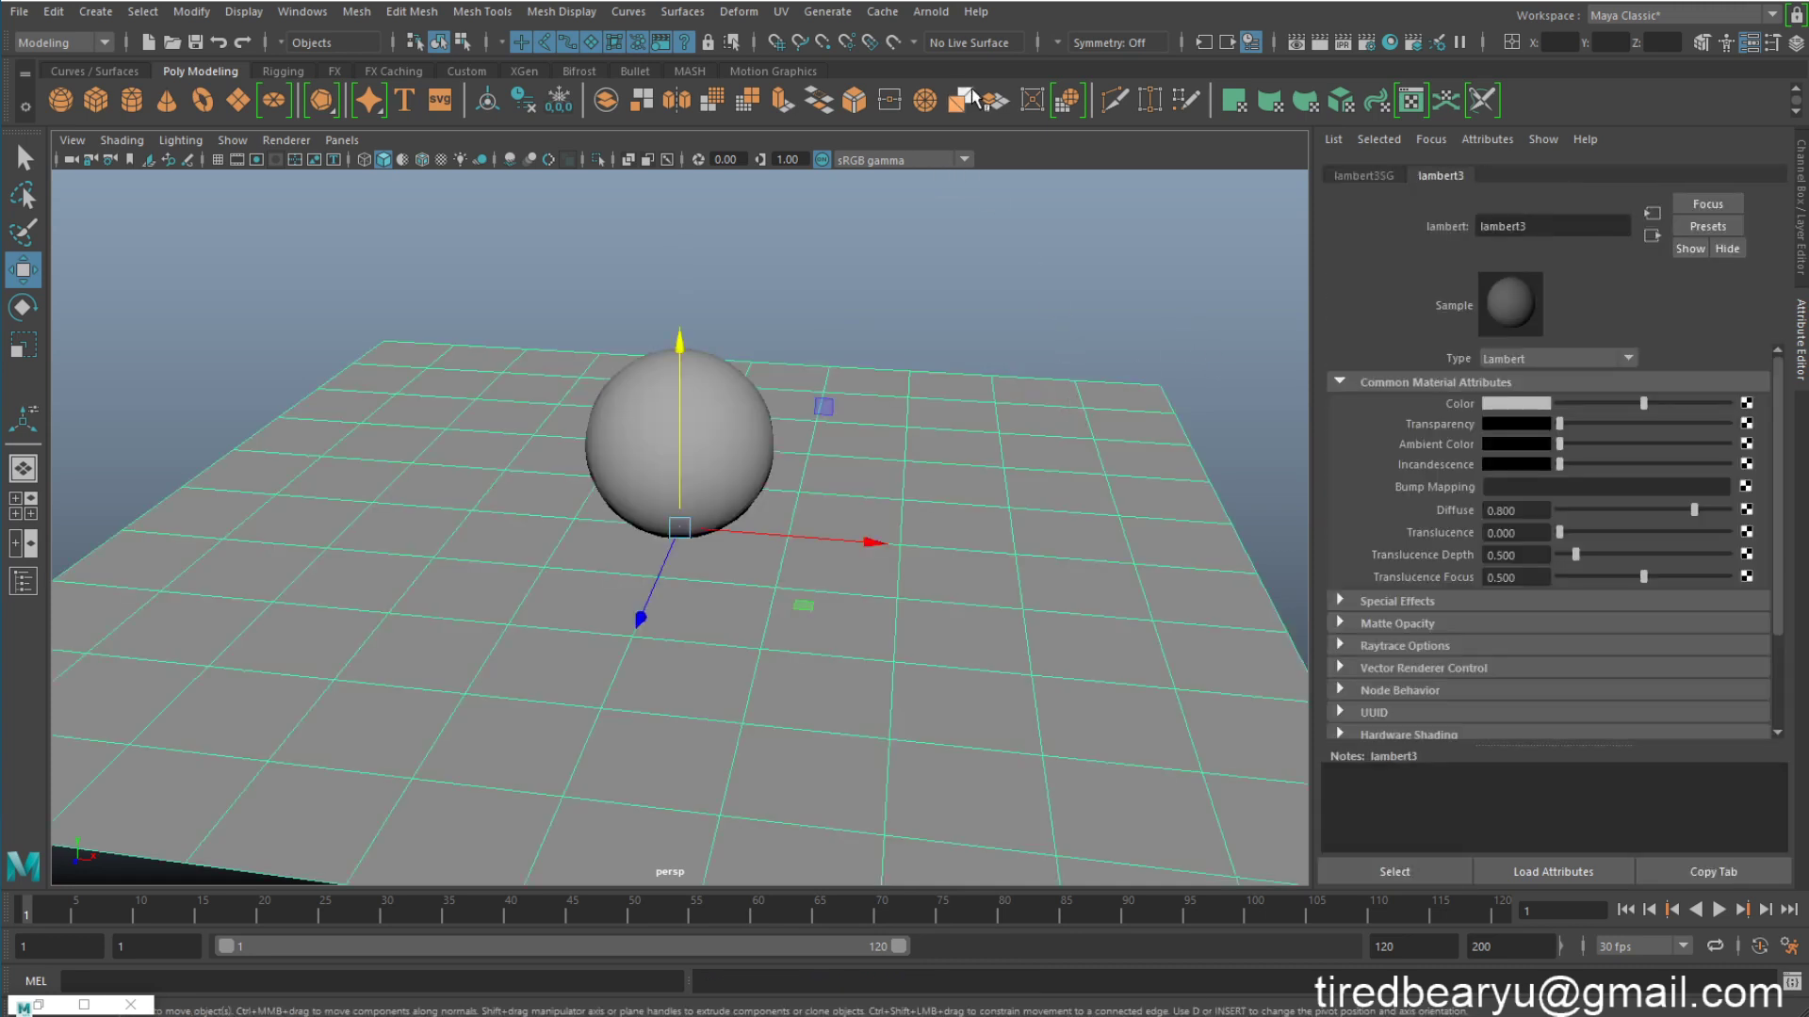
left_click(743, 406)
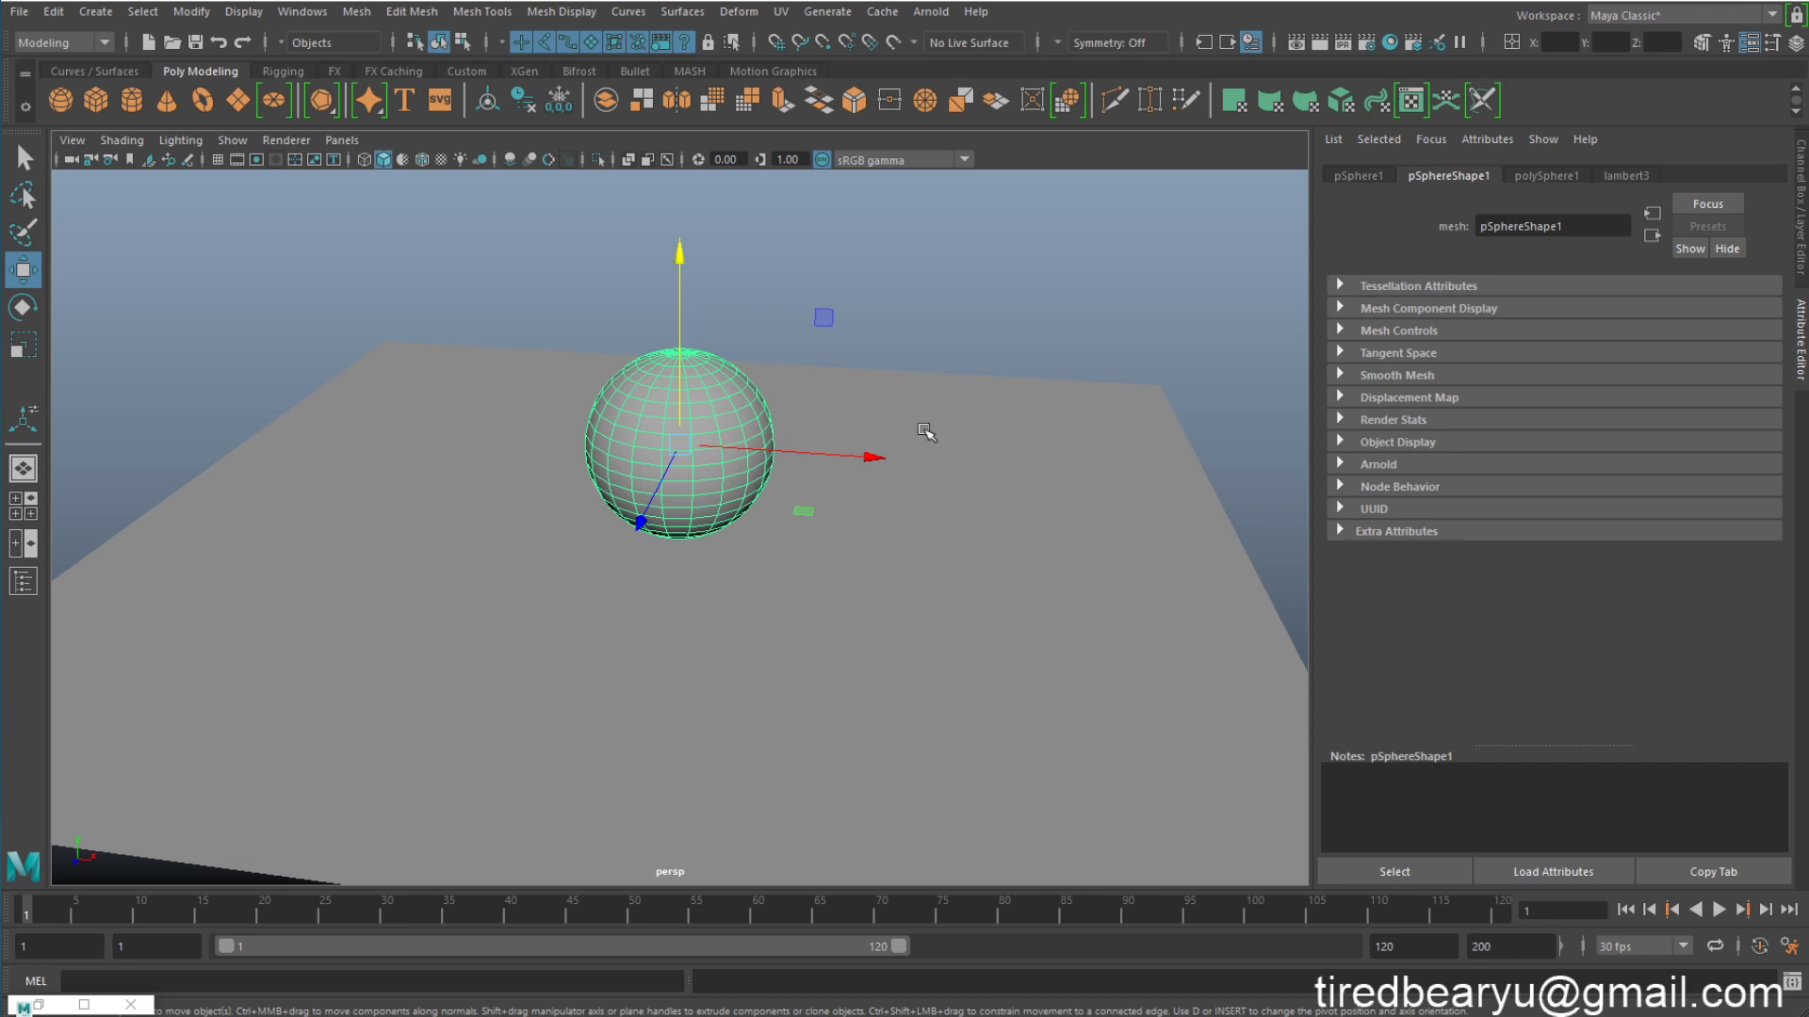
Step: Open the Hypershade as a floating window beside the viewport, keeping the sphere and floor in view
left_click(1392, 43)
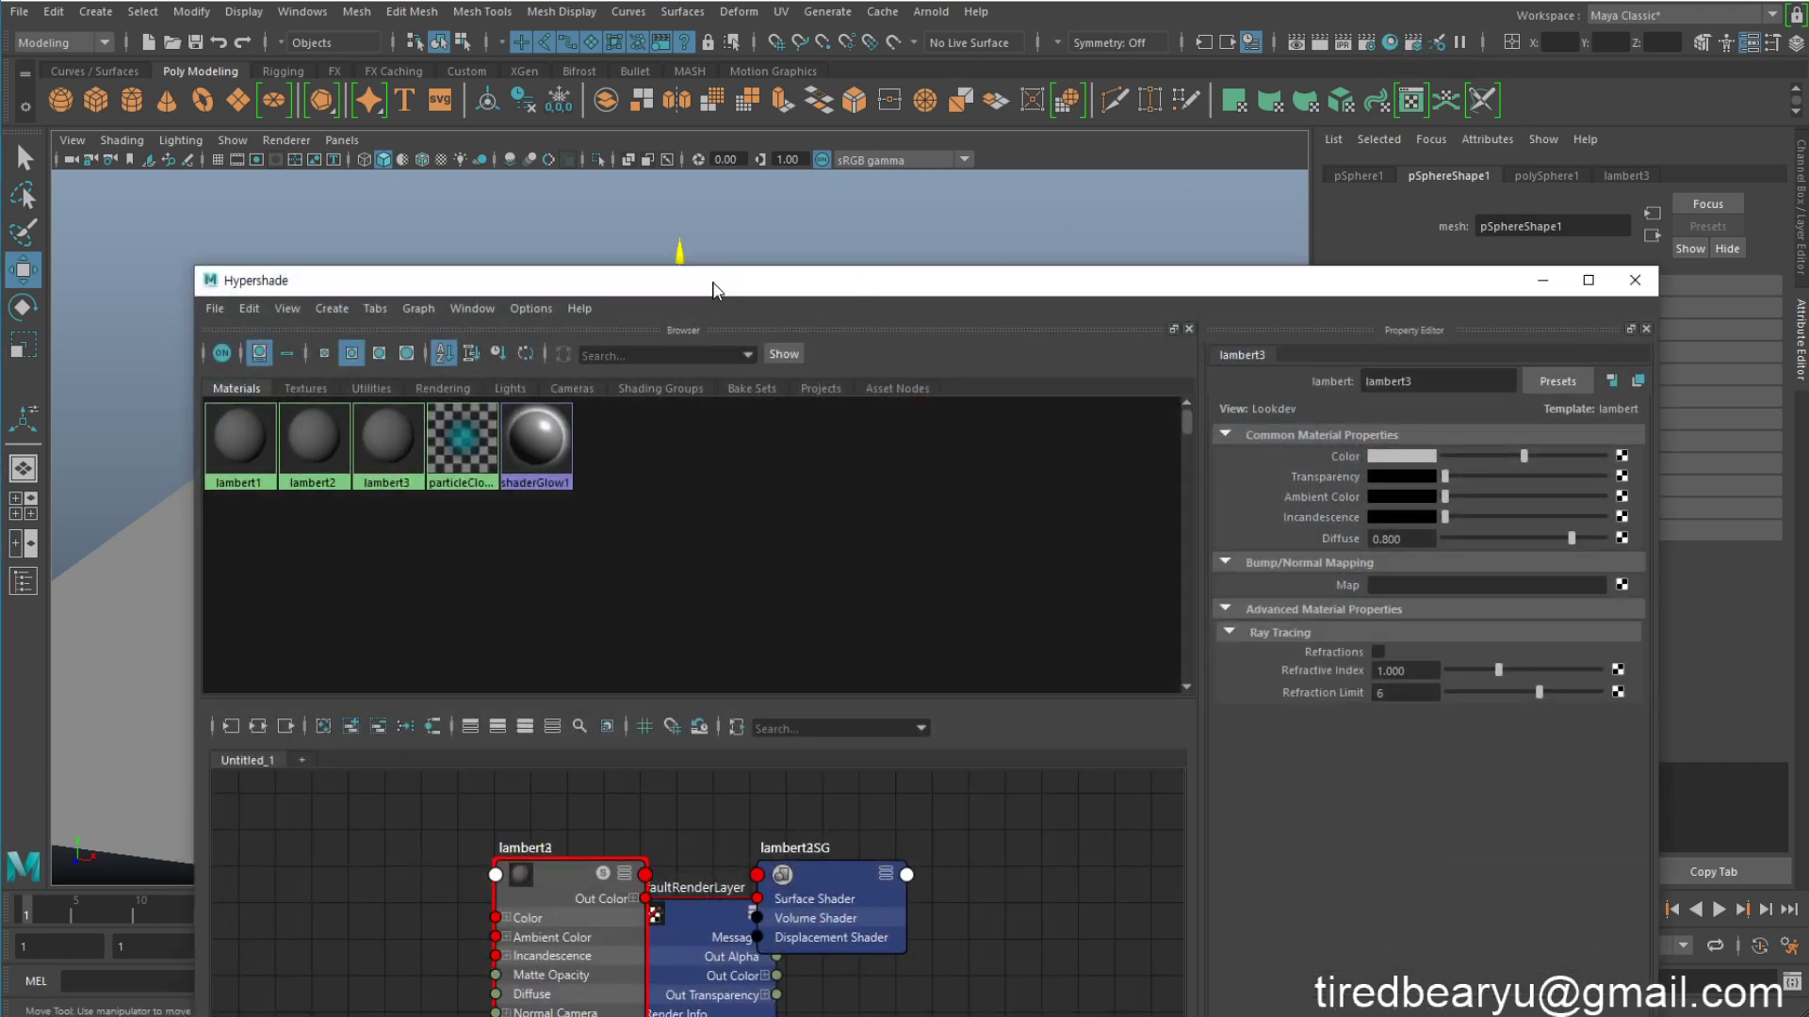
left_click_drag(713, 289, 1451, 143)
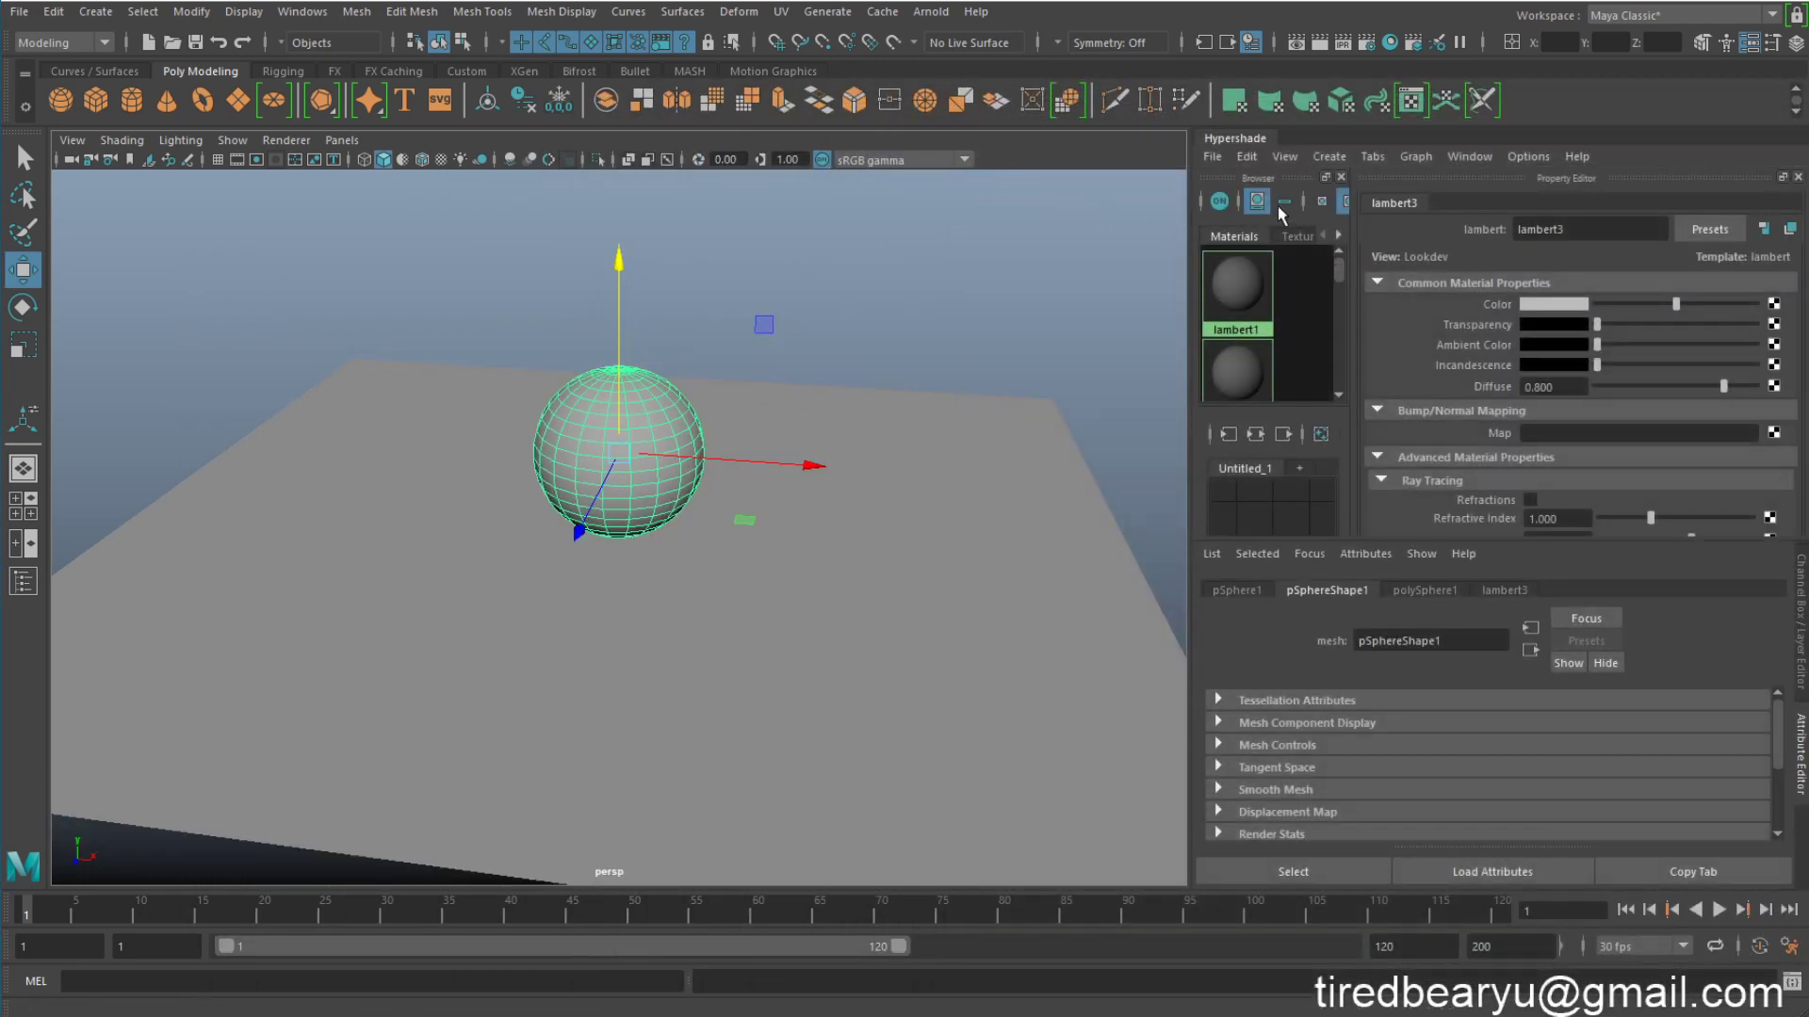
left_click_drag(1244, 146, 1149, 132)
middle_click_drag(799, 462, 653, 342, "alt")
middle_click_drag(768, 384, 701, 505, "alt")
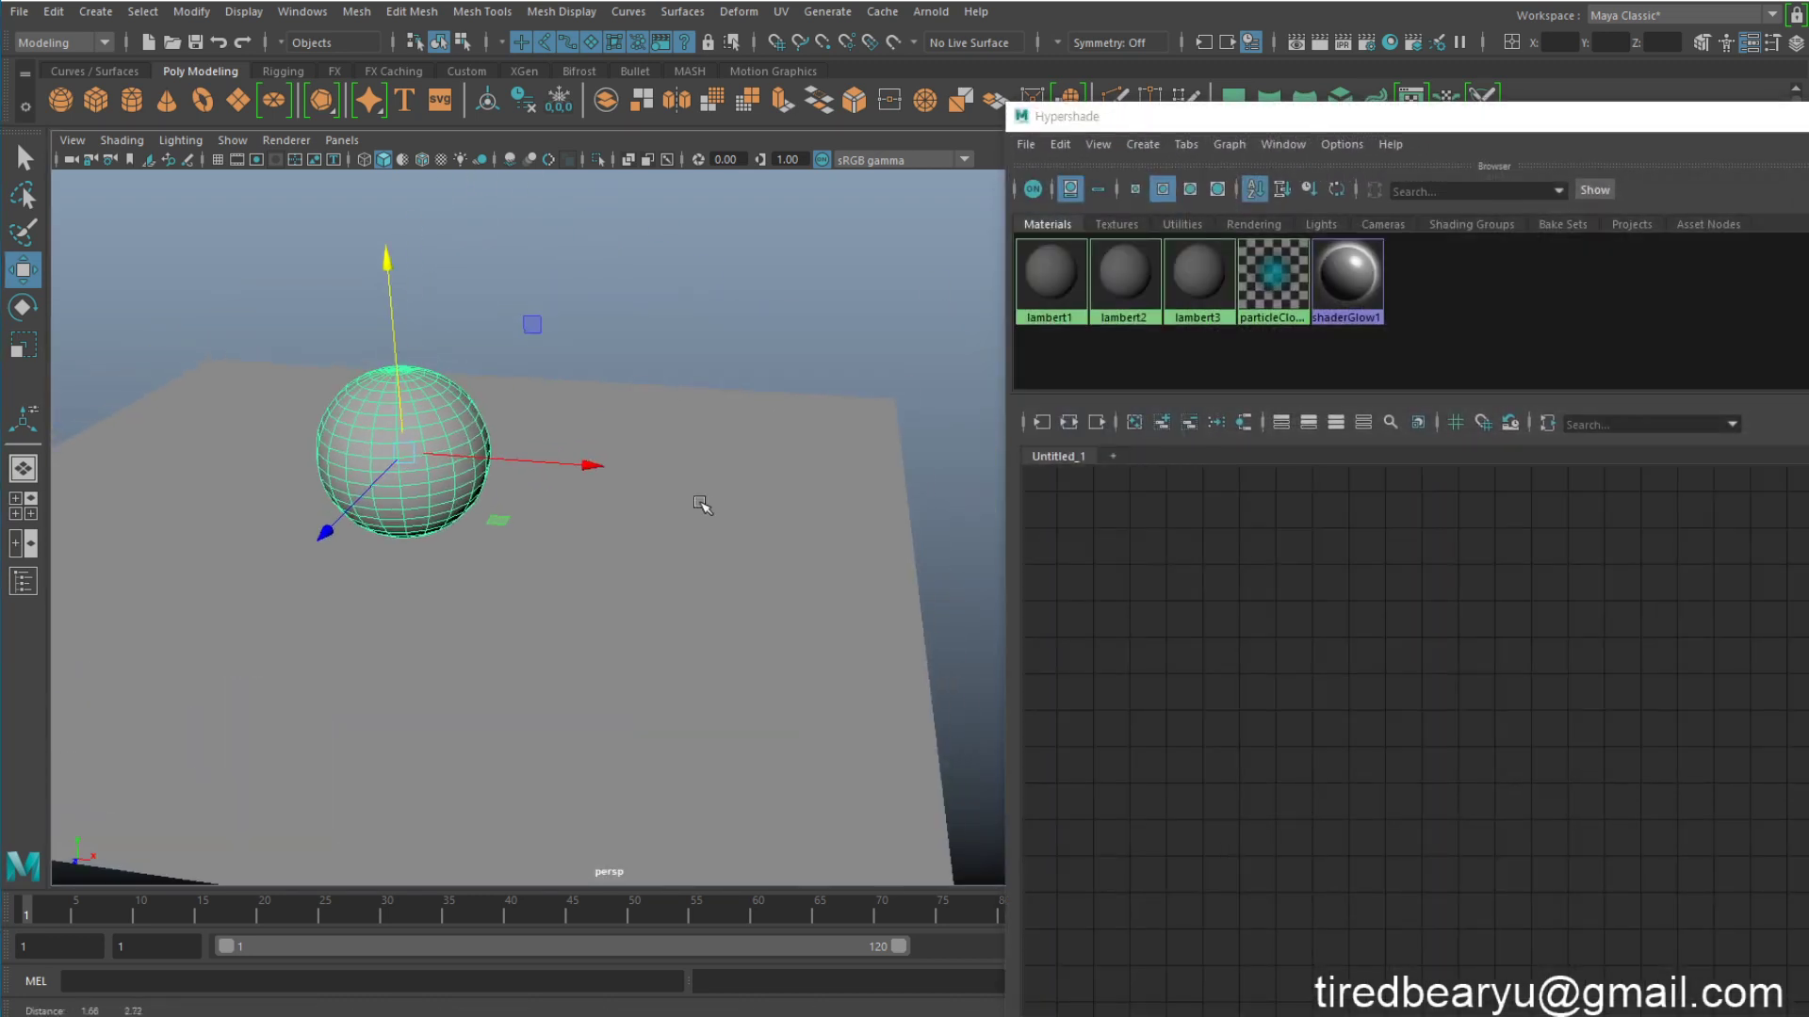
scroll(701, 505, "down", 3)
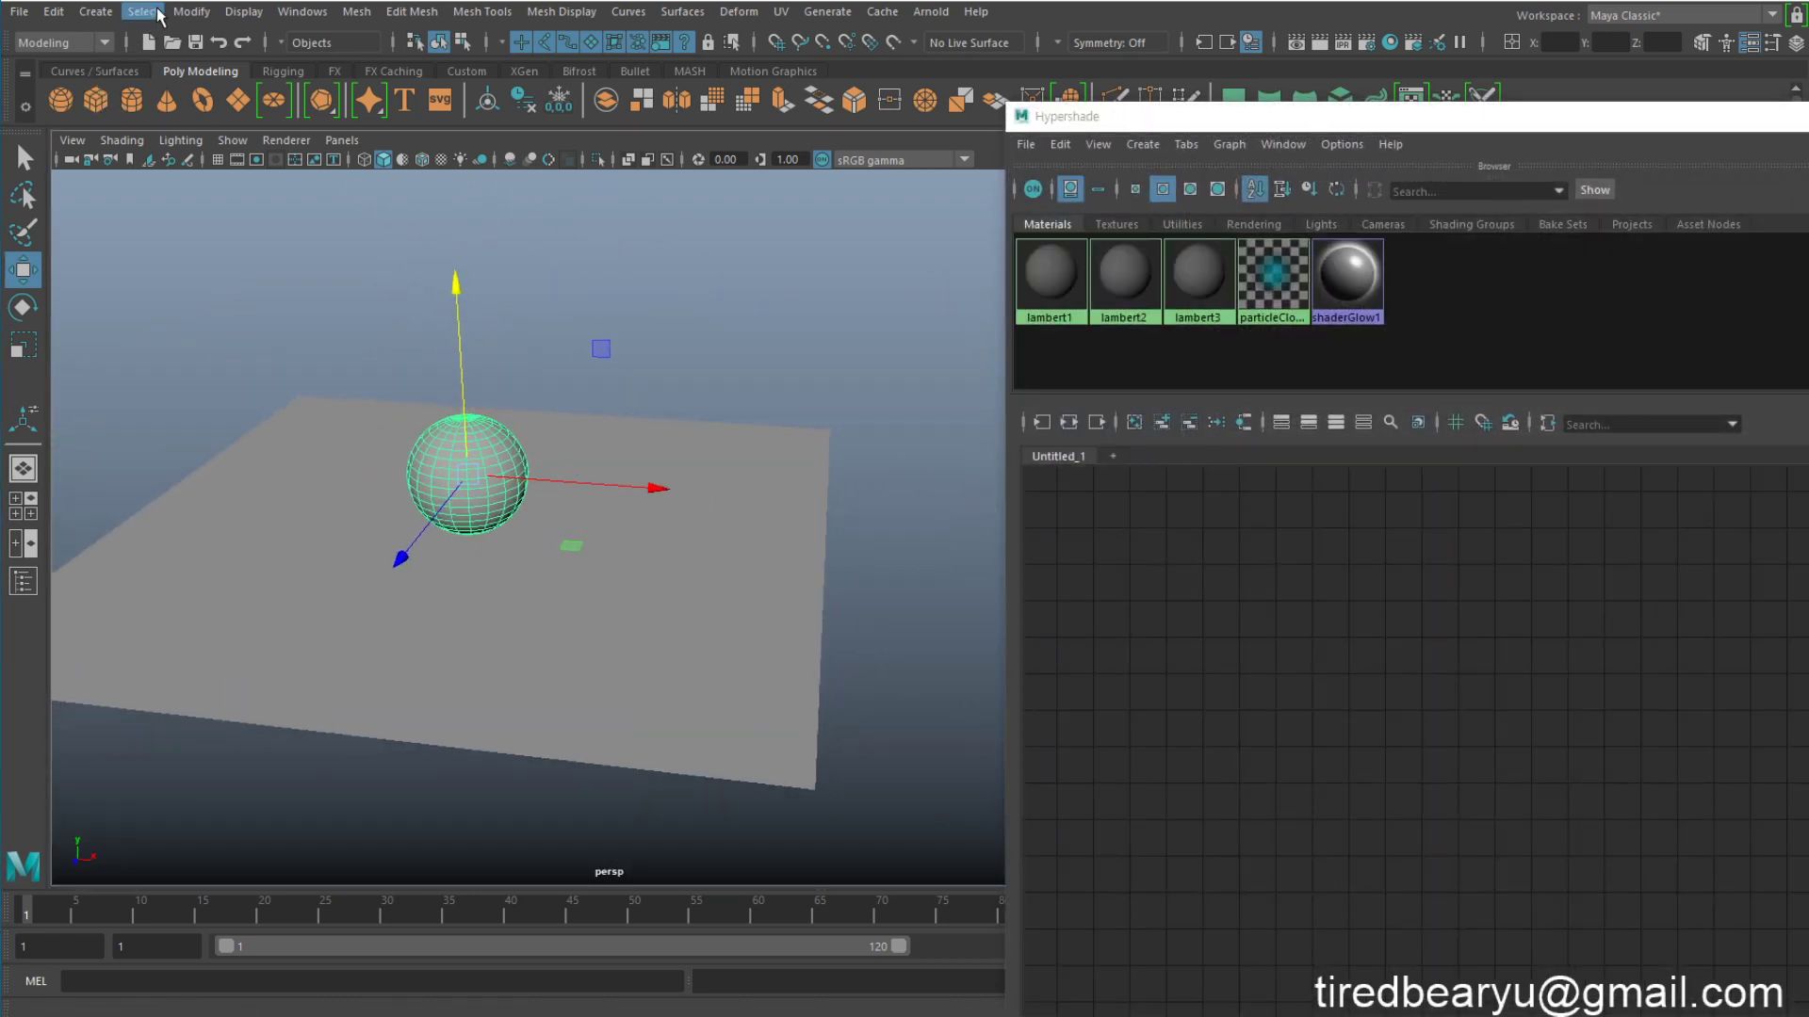
Step: Create a directional light and scale its icon up uniformly to about 7.8
left_click(95, 11)
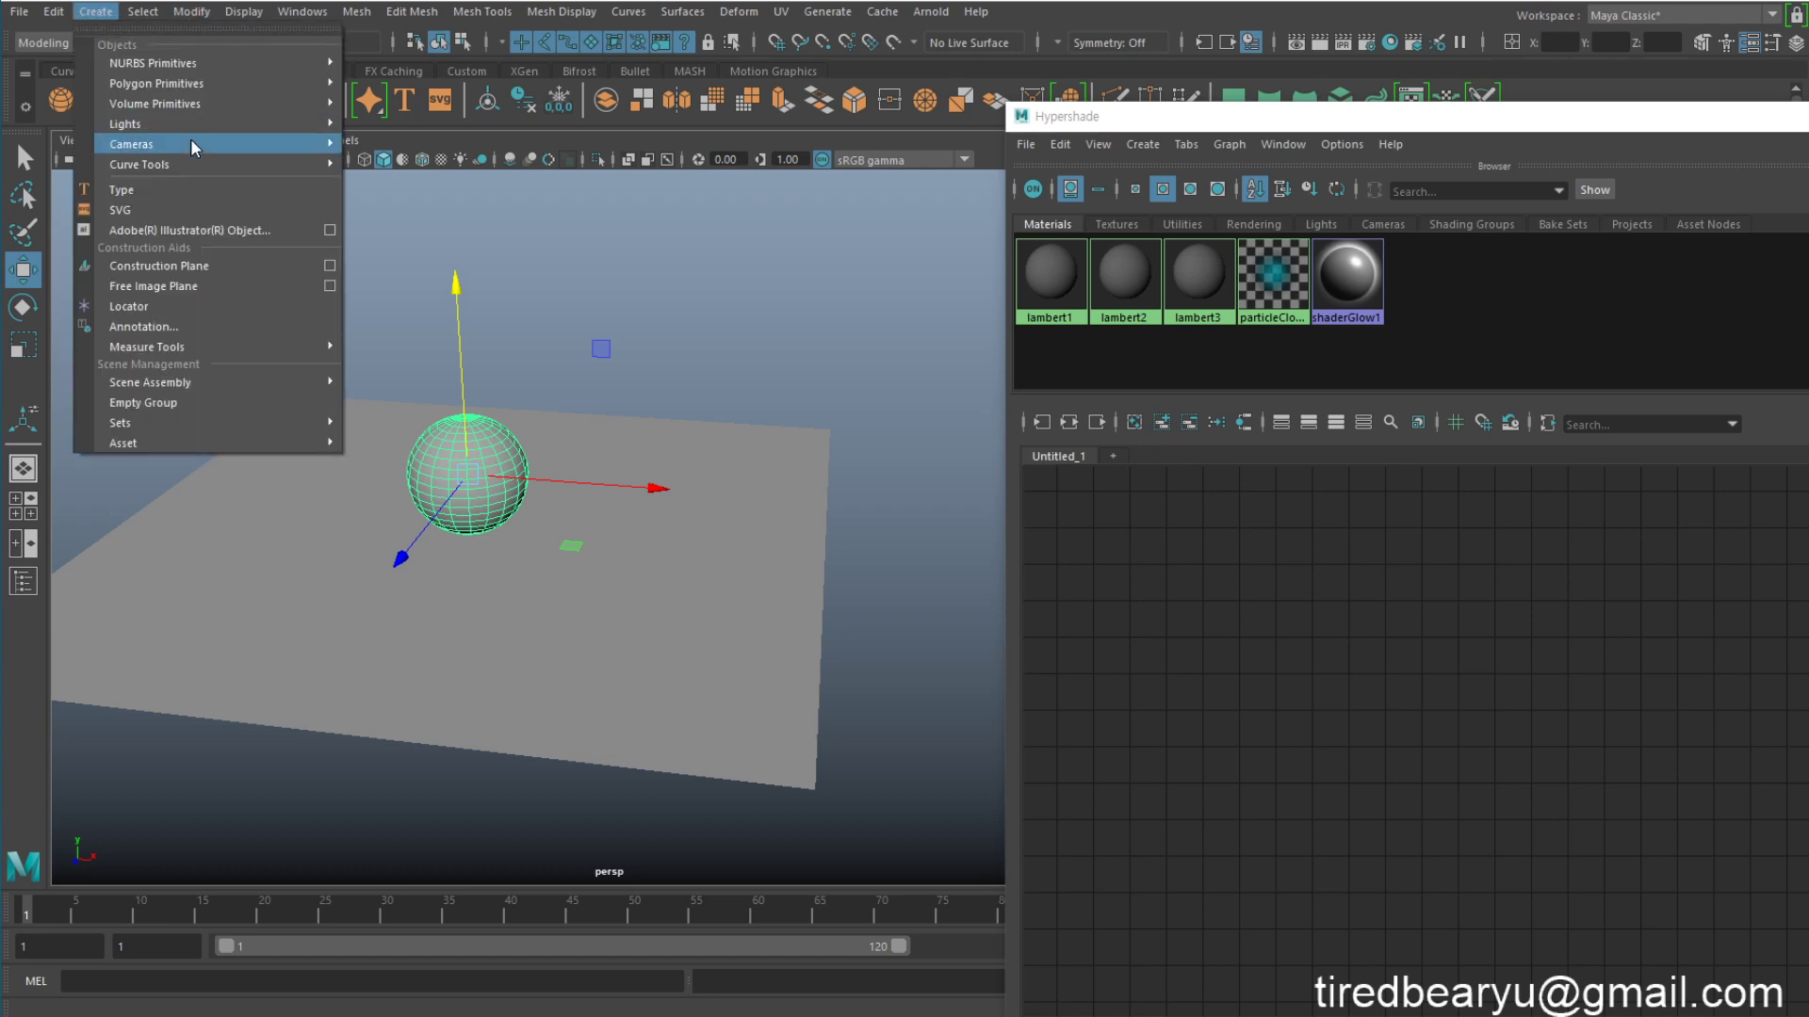
mouse_move(196, 124)
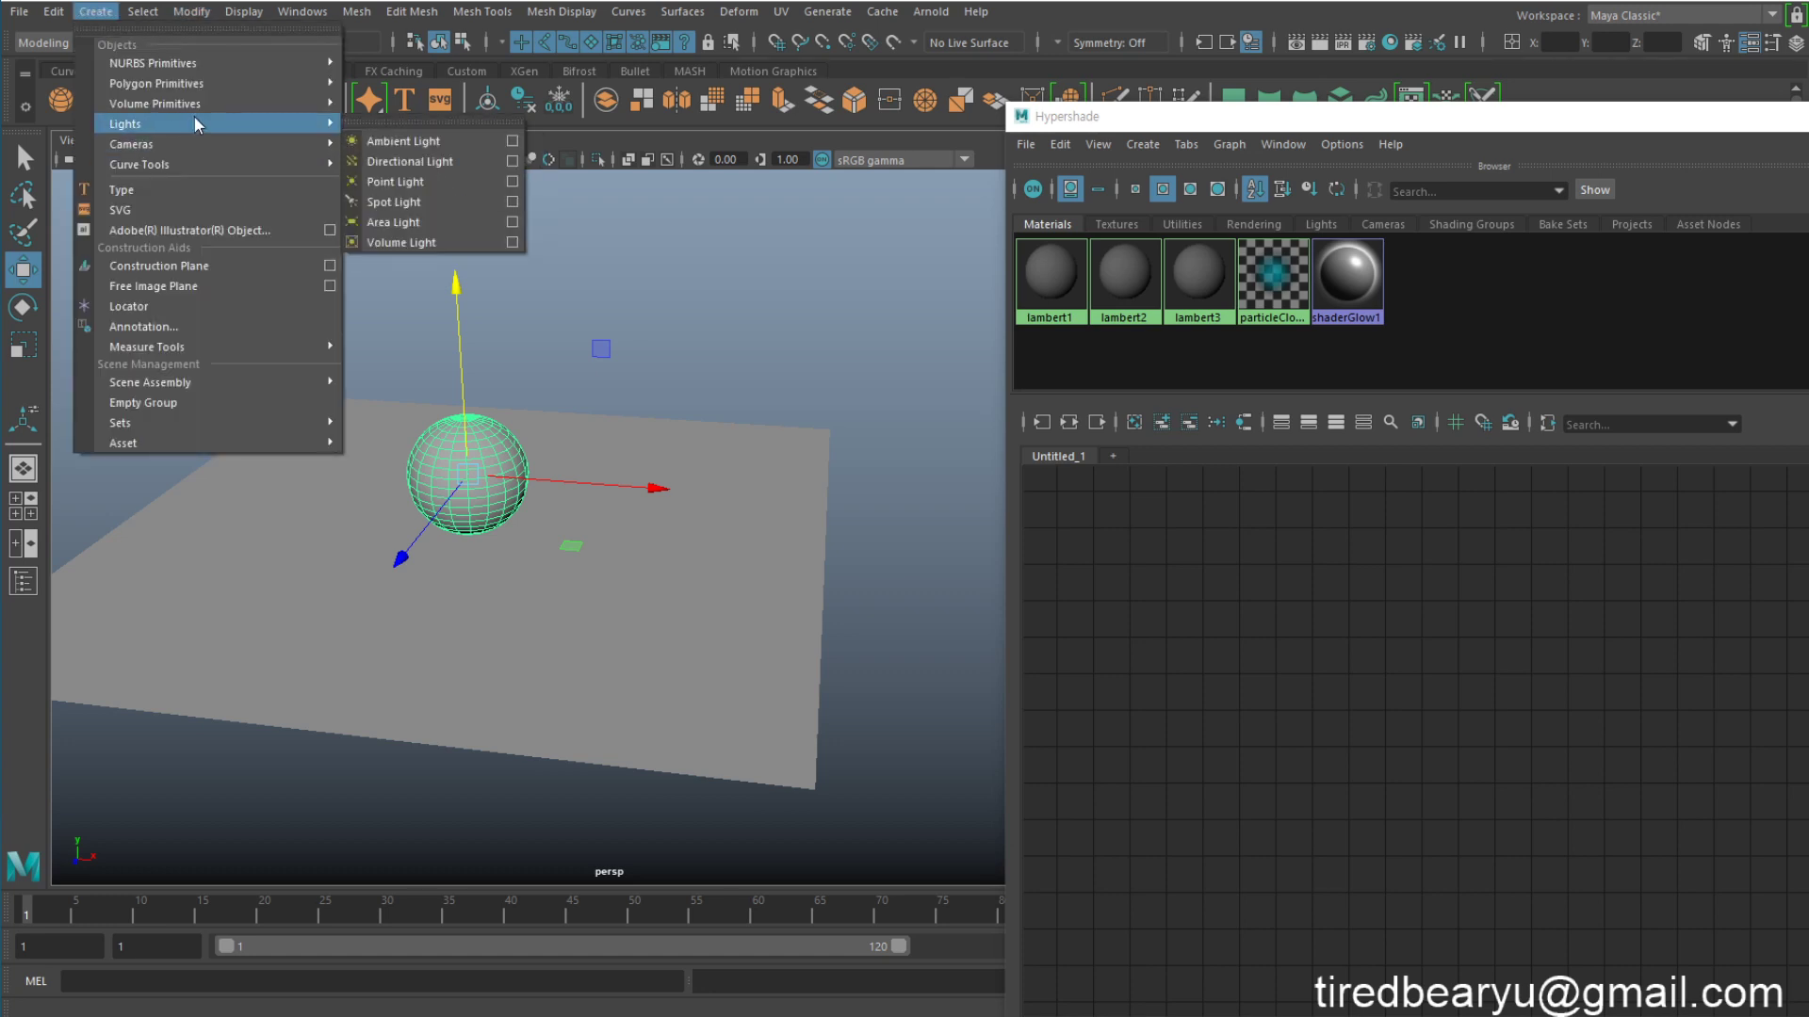
left_click(426, 162)
left_click_drag(552, 533, 568, 557, "alt")
key("r")
middle_click_drag(294, 531, 513, 504)
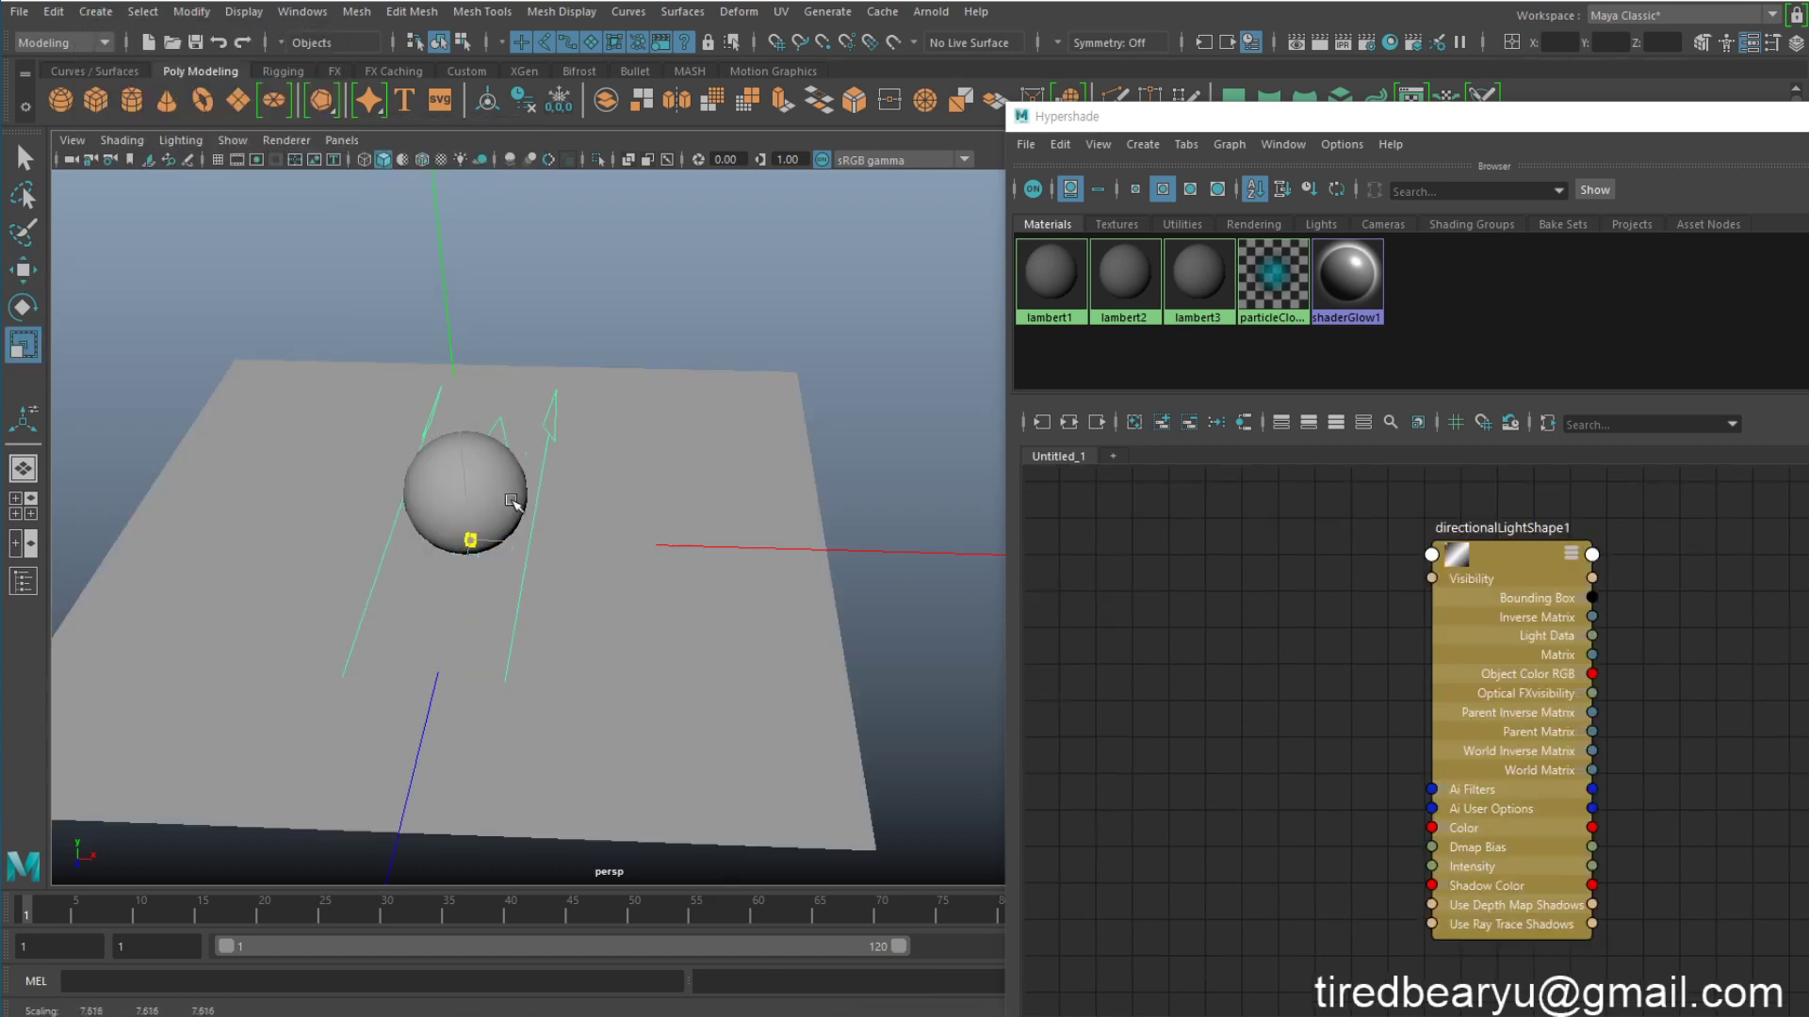
Step: Rotate the directional light so it points diagonally across the sphere and floor
key("e")
left_click_drag(509, 570, 592, 440)
key("w")
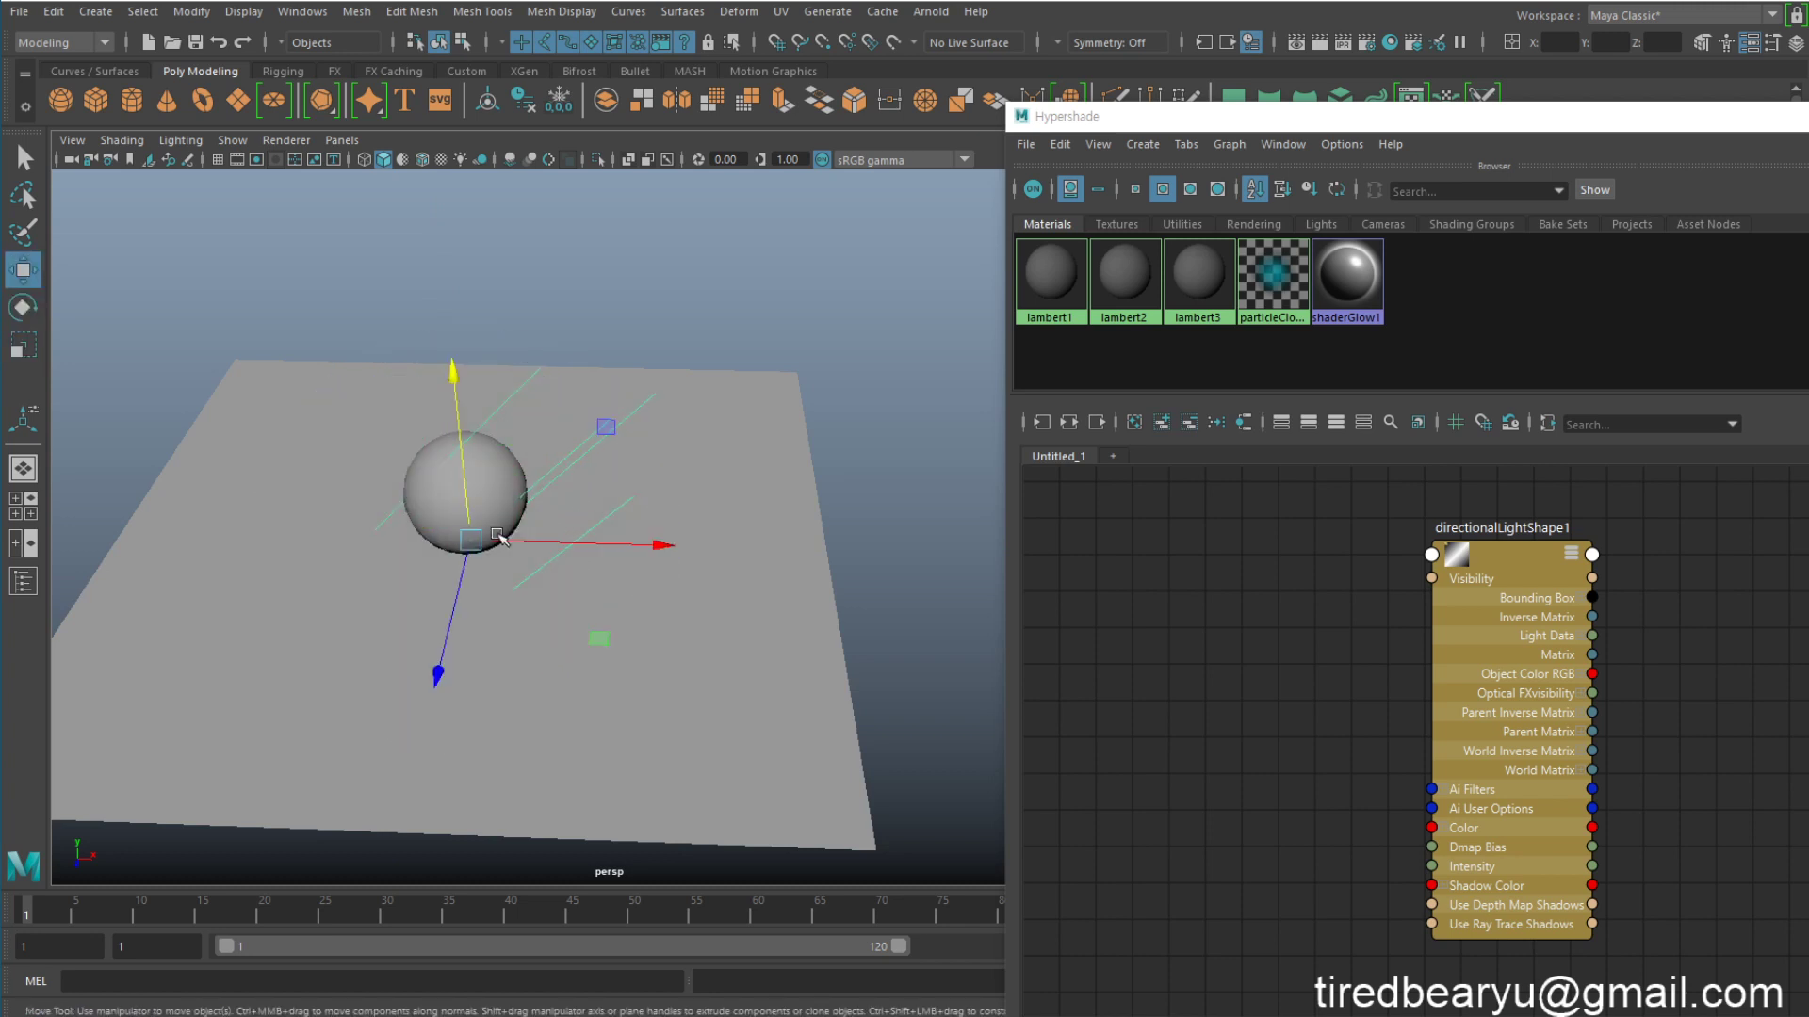
Step: Move the directional light up and away from the sphere and rotate it to slant down toward the sphere
left_click_drag(496, 536, 789, 280, "alt")
key("e")
middle_click_drag(764, 235, 761, 325, "alt")
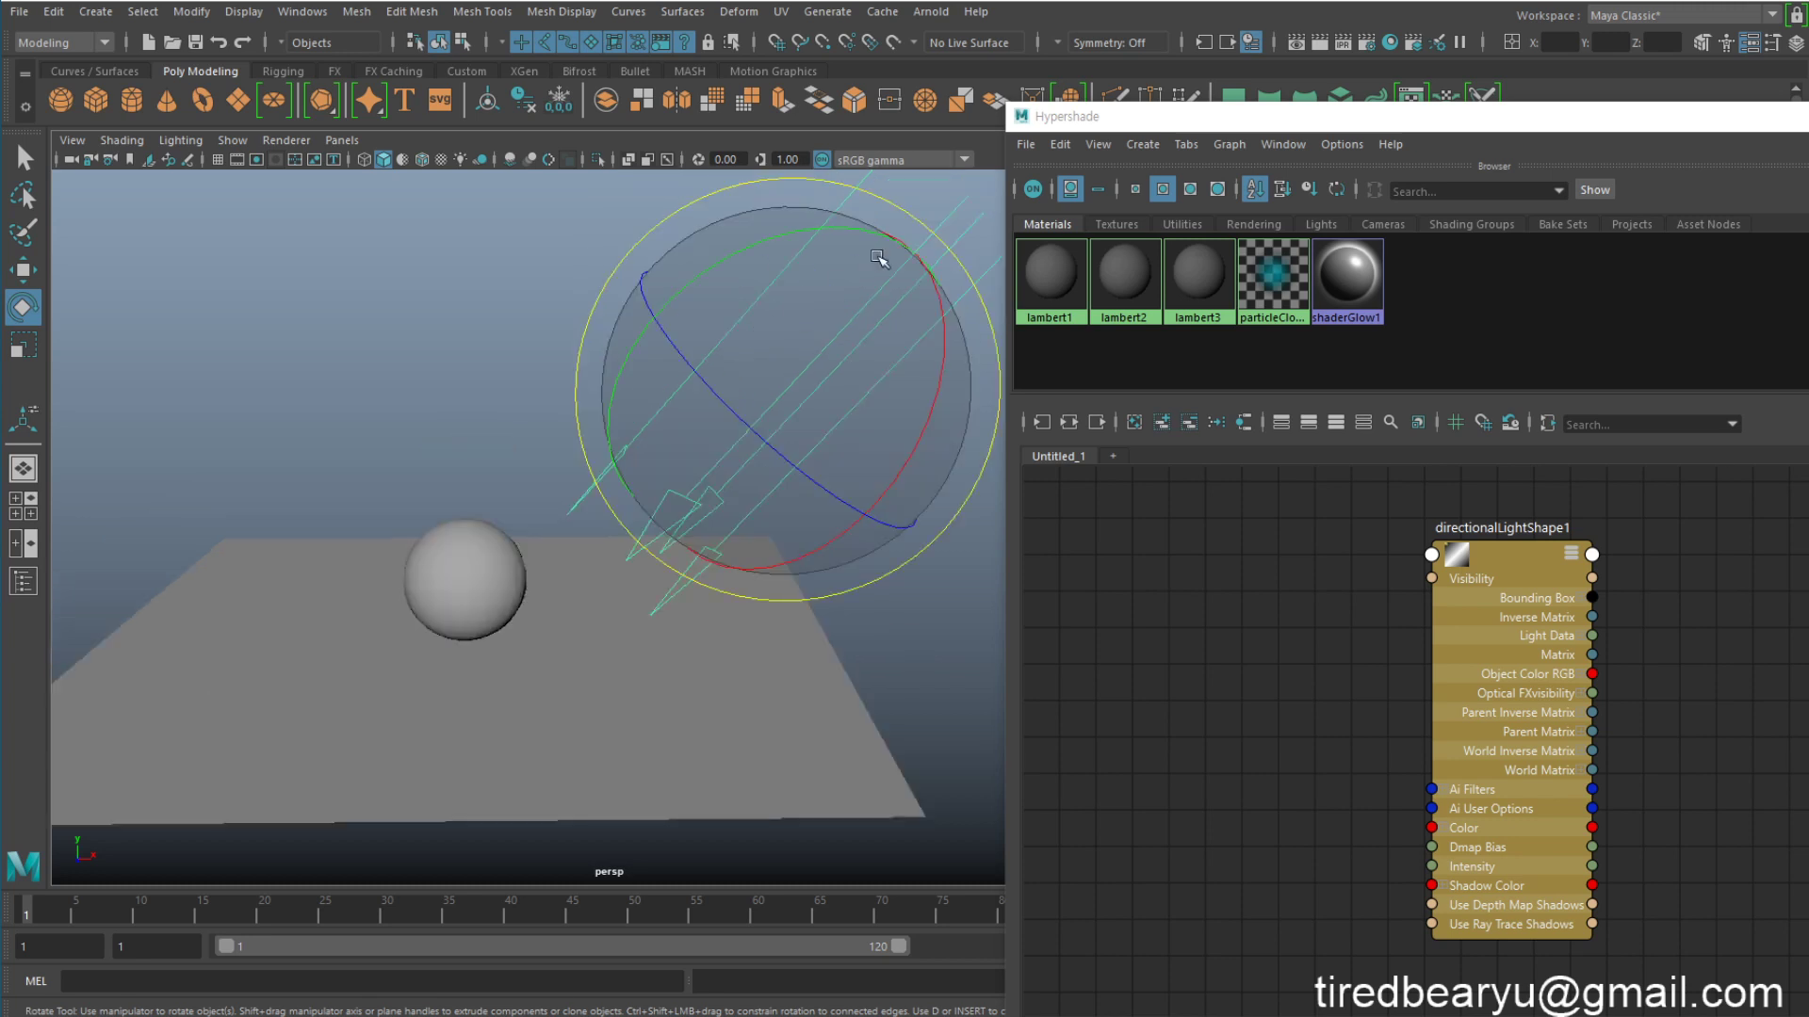
left_click_drag(915, 213, 950, 247)
key("q")
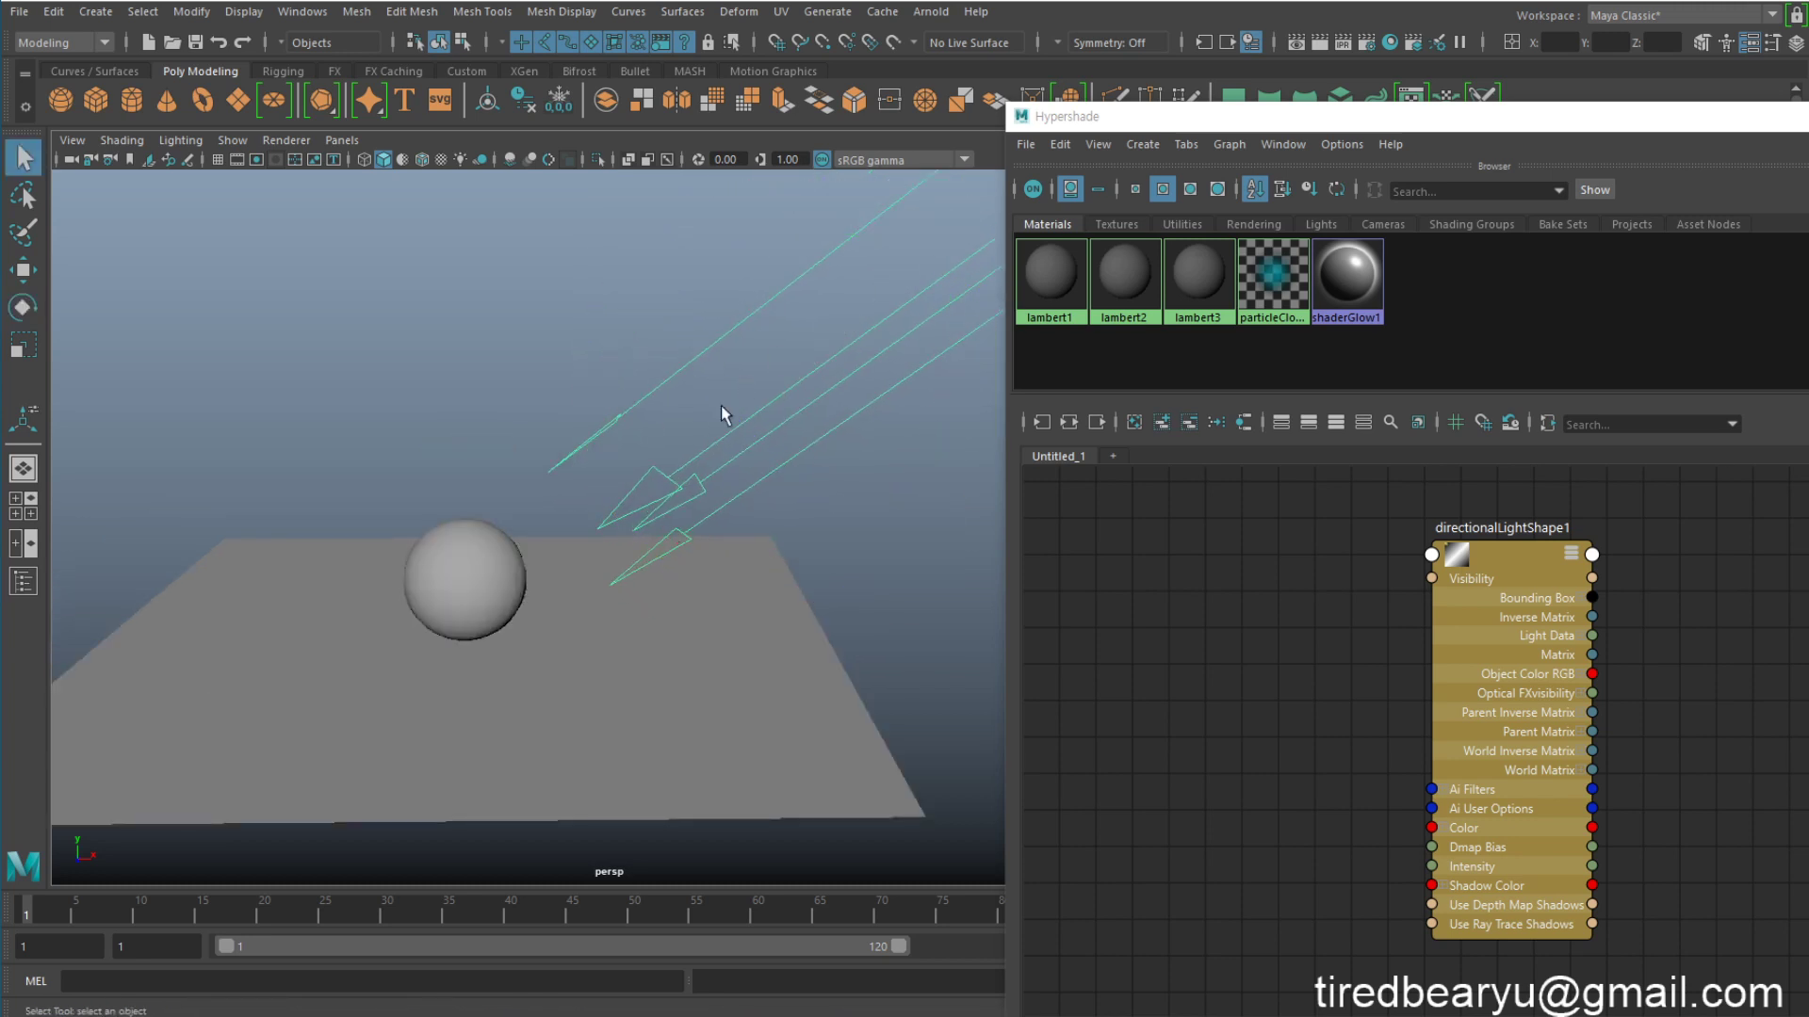
Step: Set the viewport lighting to Use All Lights and turn on Shadows
left_click(171, 140)
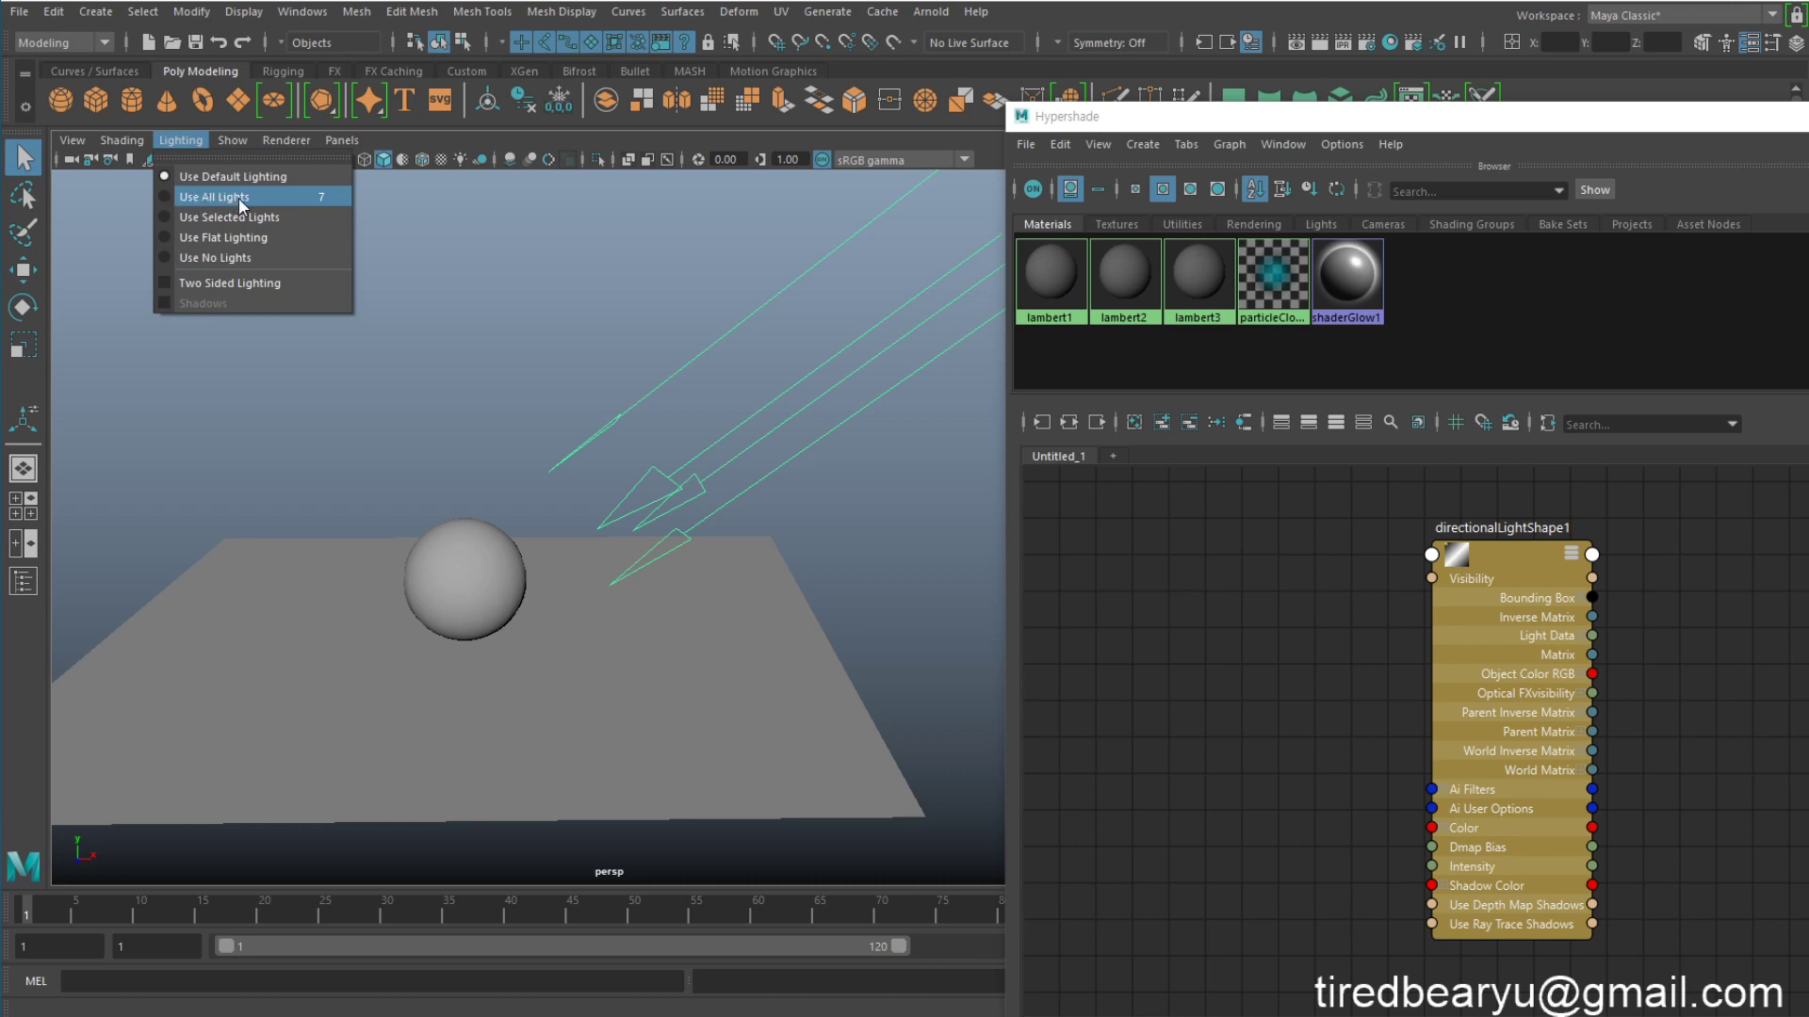
left_click(239, 196)
left_click(177, 140)
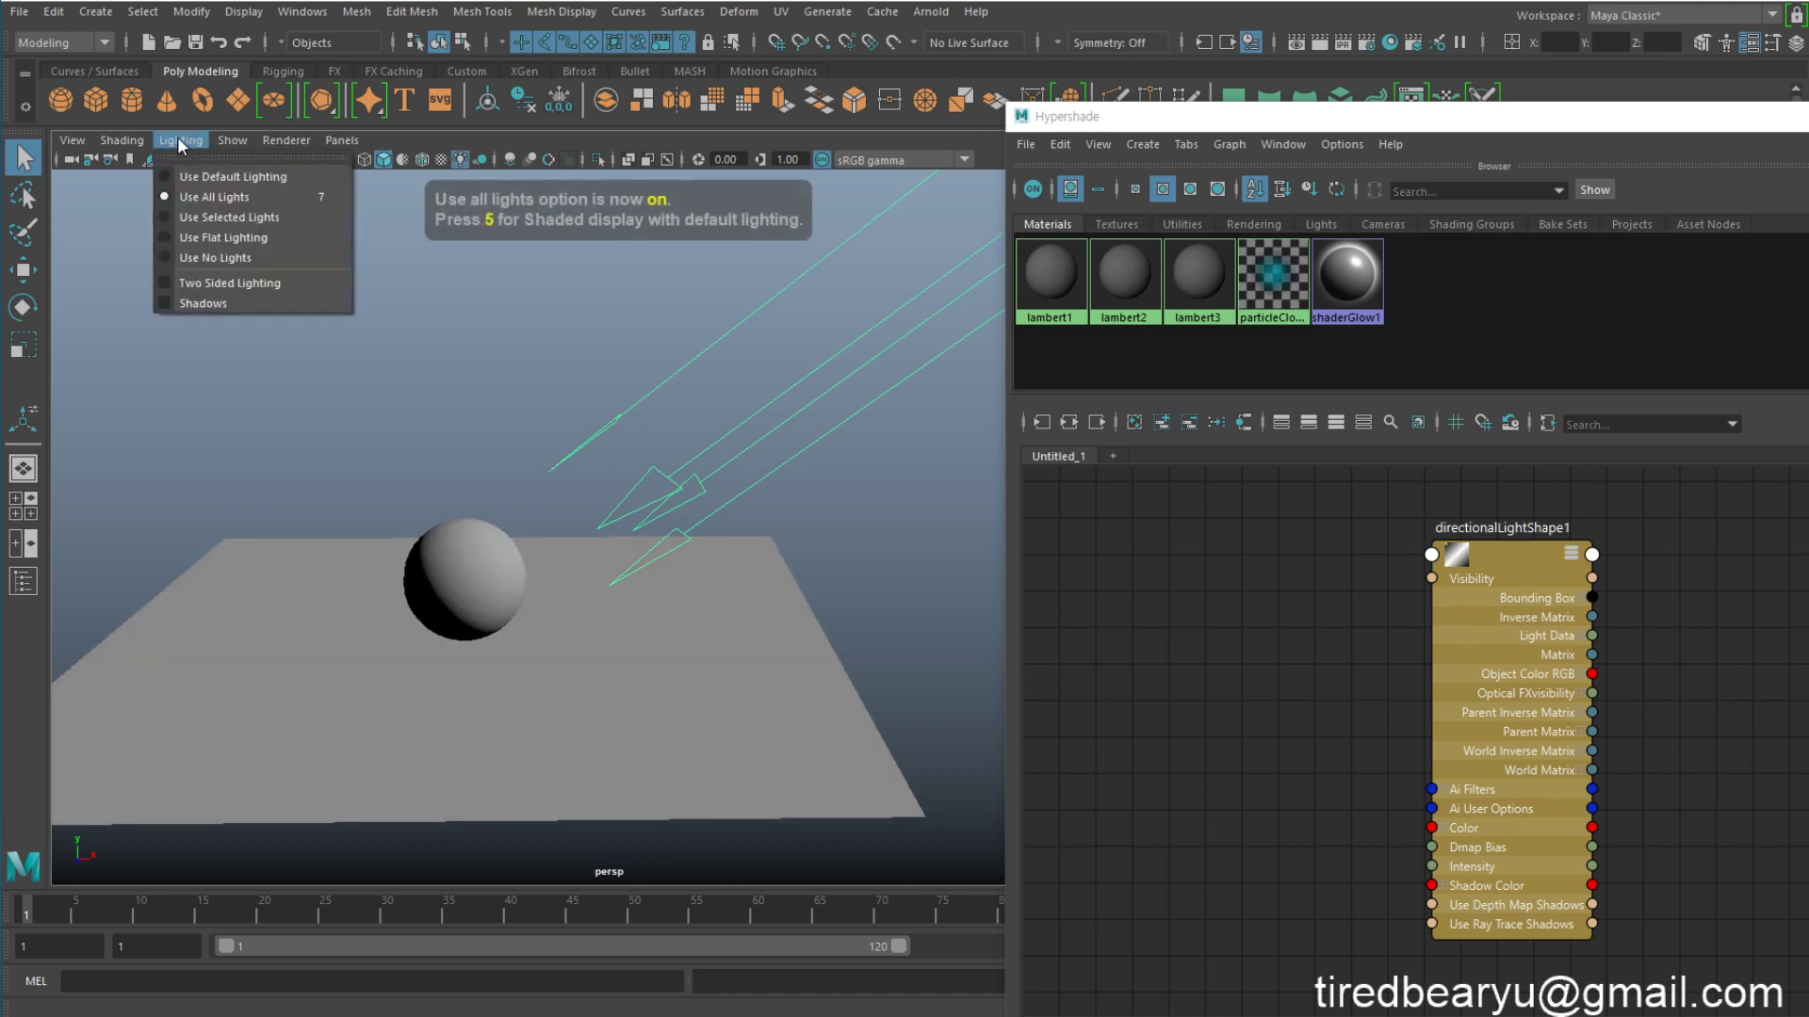
left_click(228, 299)
left_click(551, 412)
left_click_drag(551, 413, 703, 393, "alt")
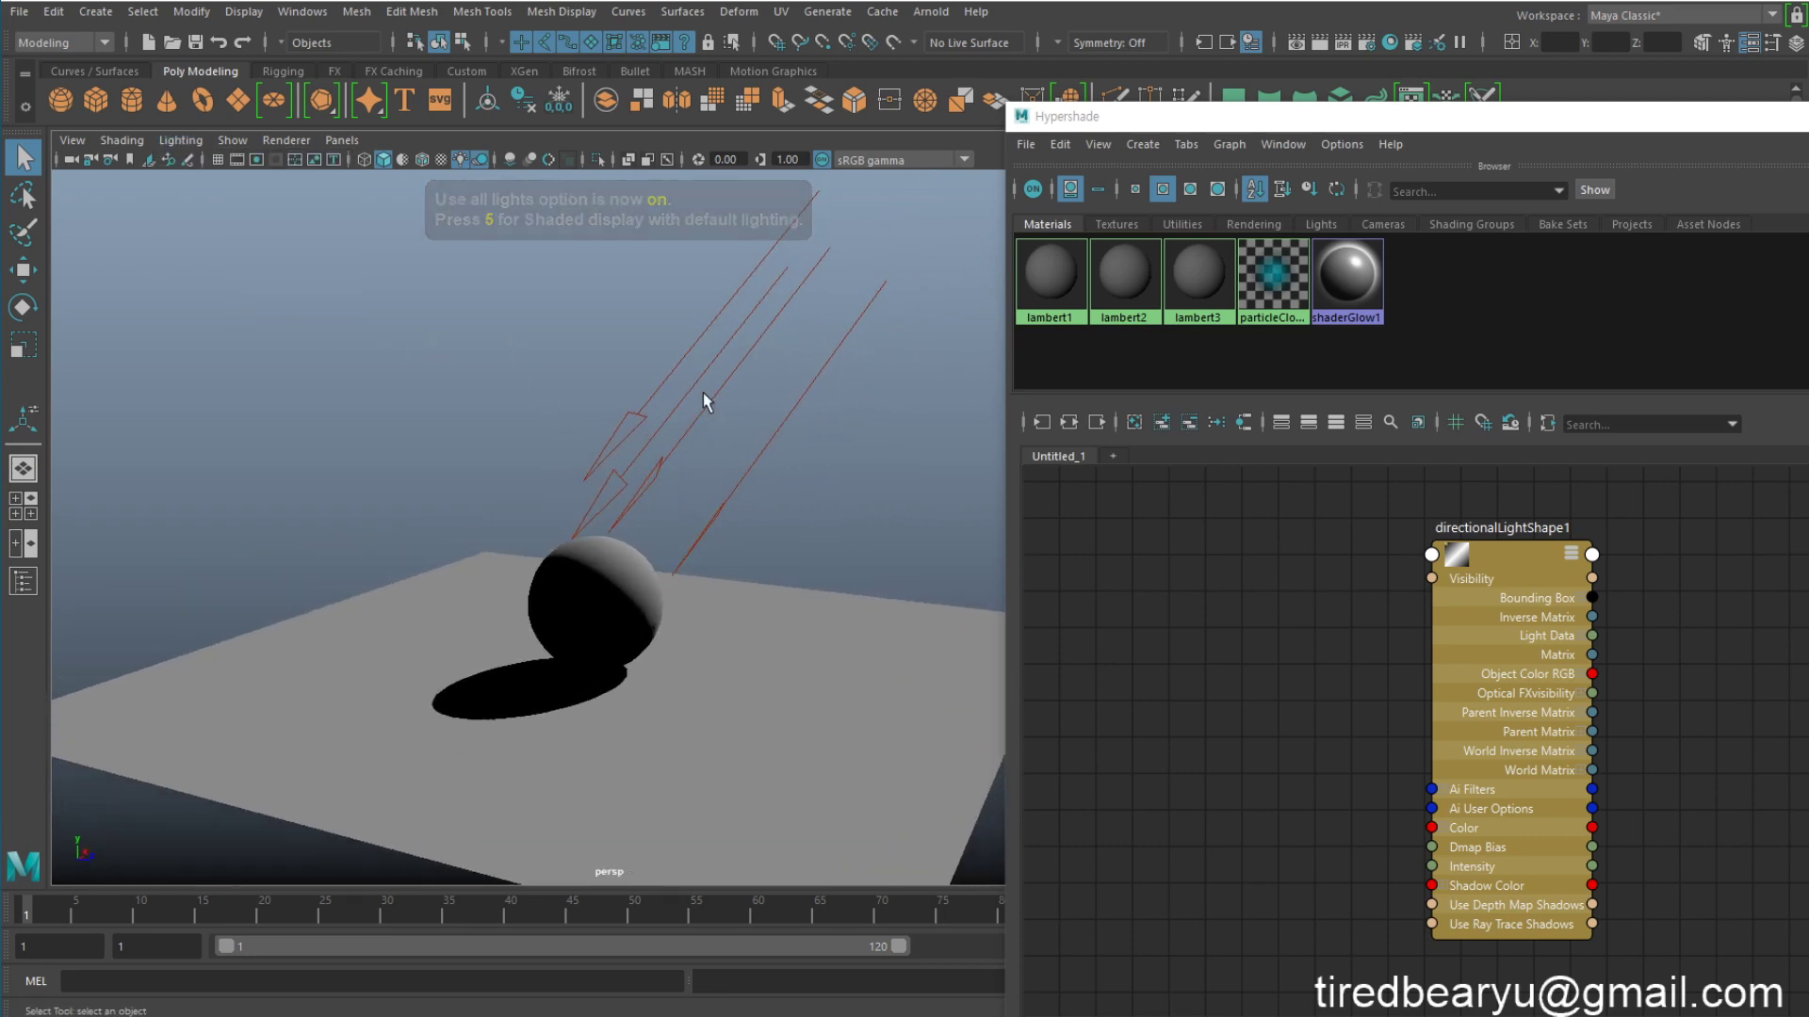
Step: Examine the light's direction, the shading on the sphere and the shadow cast on the floor
mouse_move(662, 318)
left_mouse_down()
mouse_move(804, 403)
mouse_move(690, 412)
mouse_move(796, 382)
mouse_move(651, 514)
mouse_move(675, 421)
mouse_move(754, 359)
mouse_move(711, 547)
mouse_move(782, 523)
left_mouse_up()
key("e")
left_click_drag(670, 472, 517, 509, "alt")
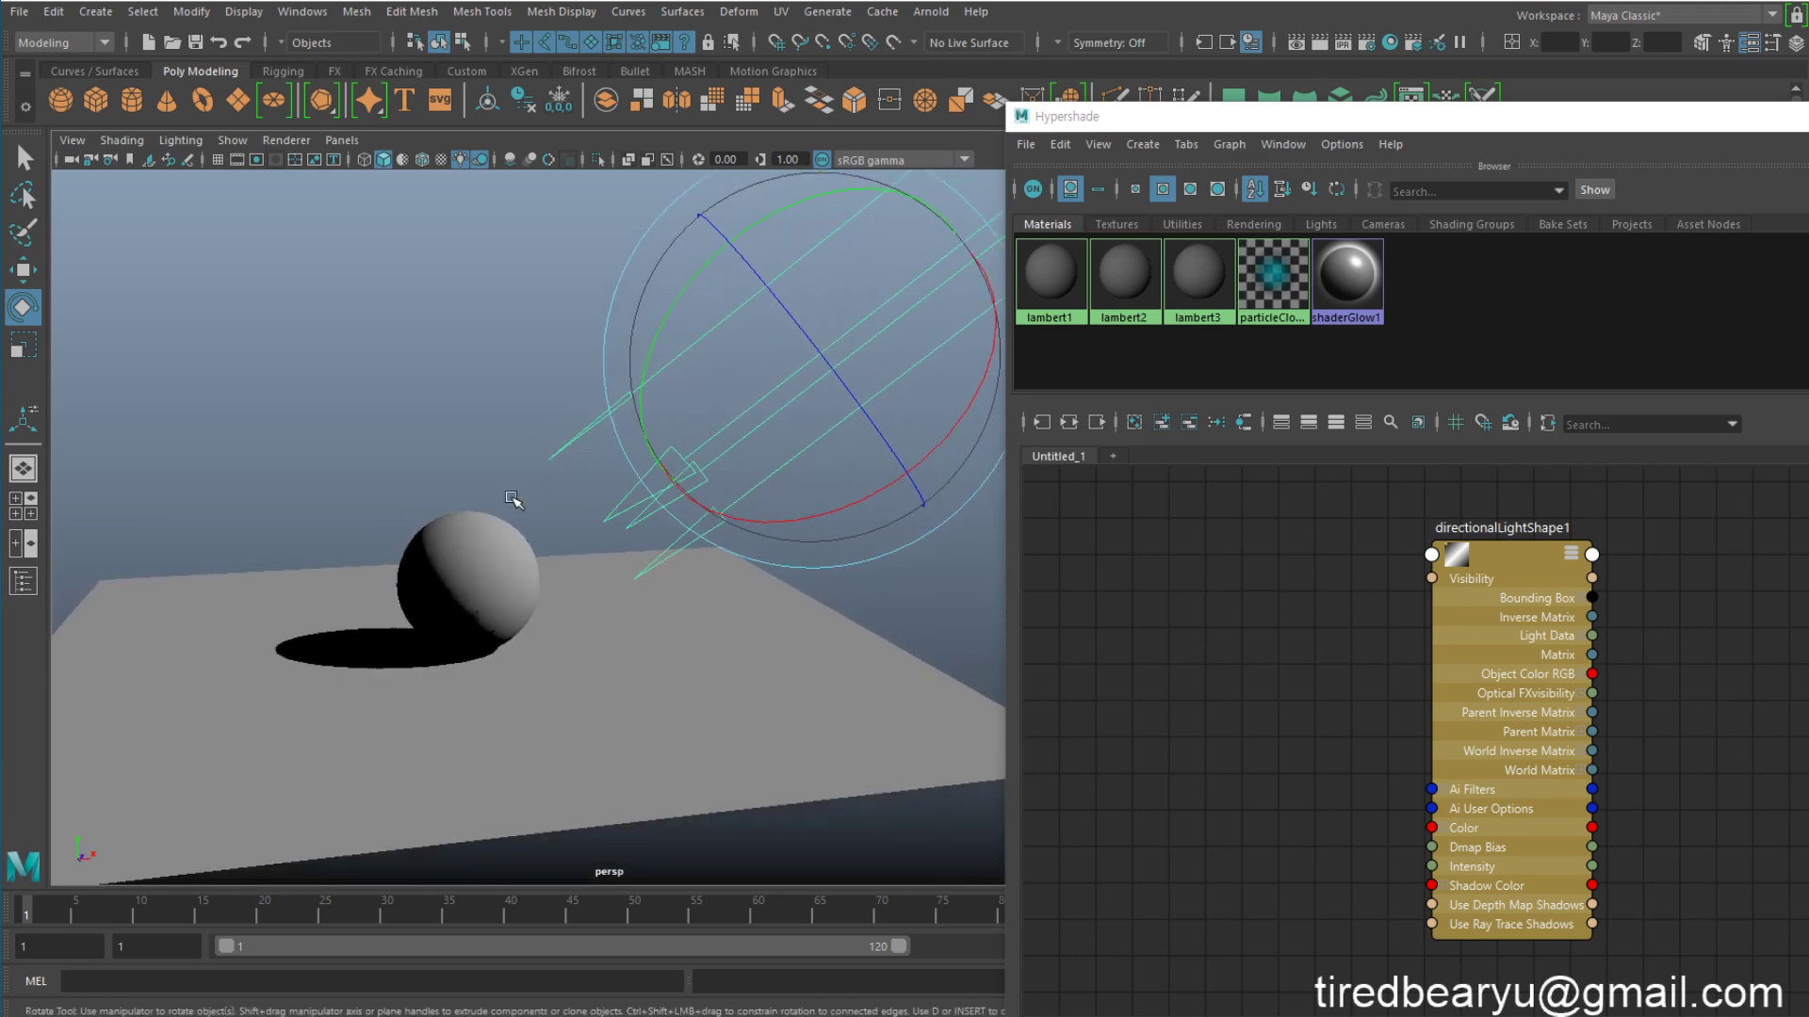
left_click(459, 586)
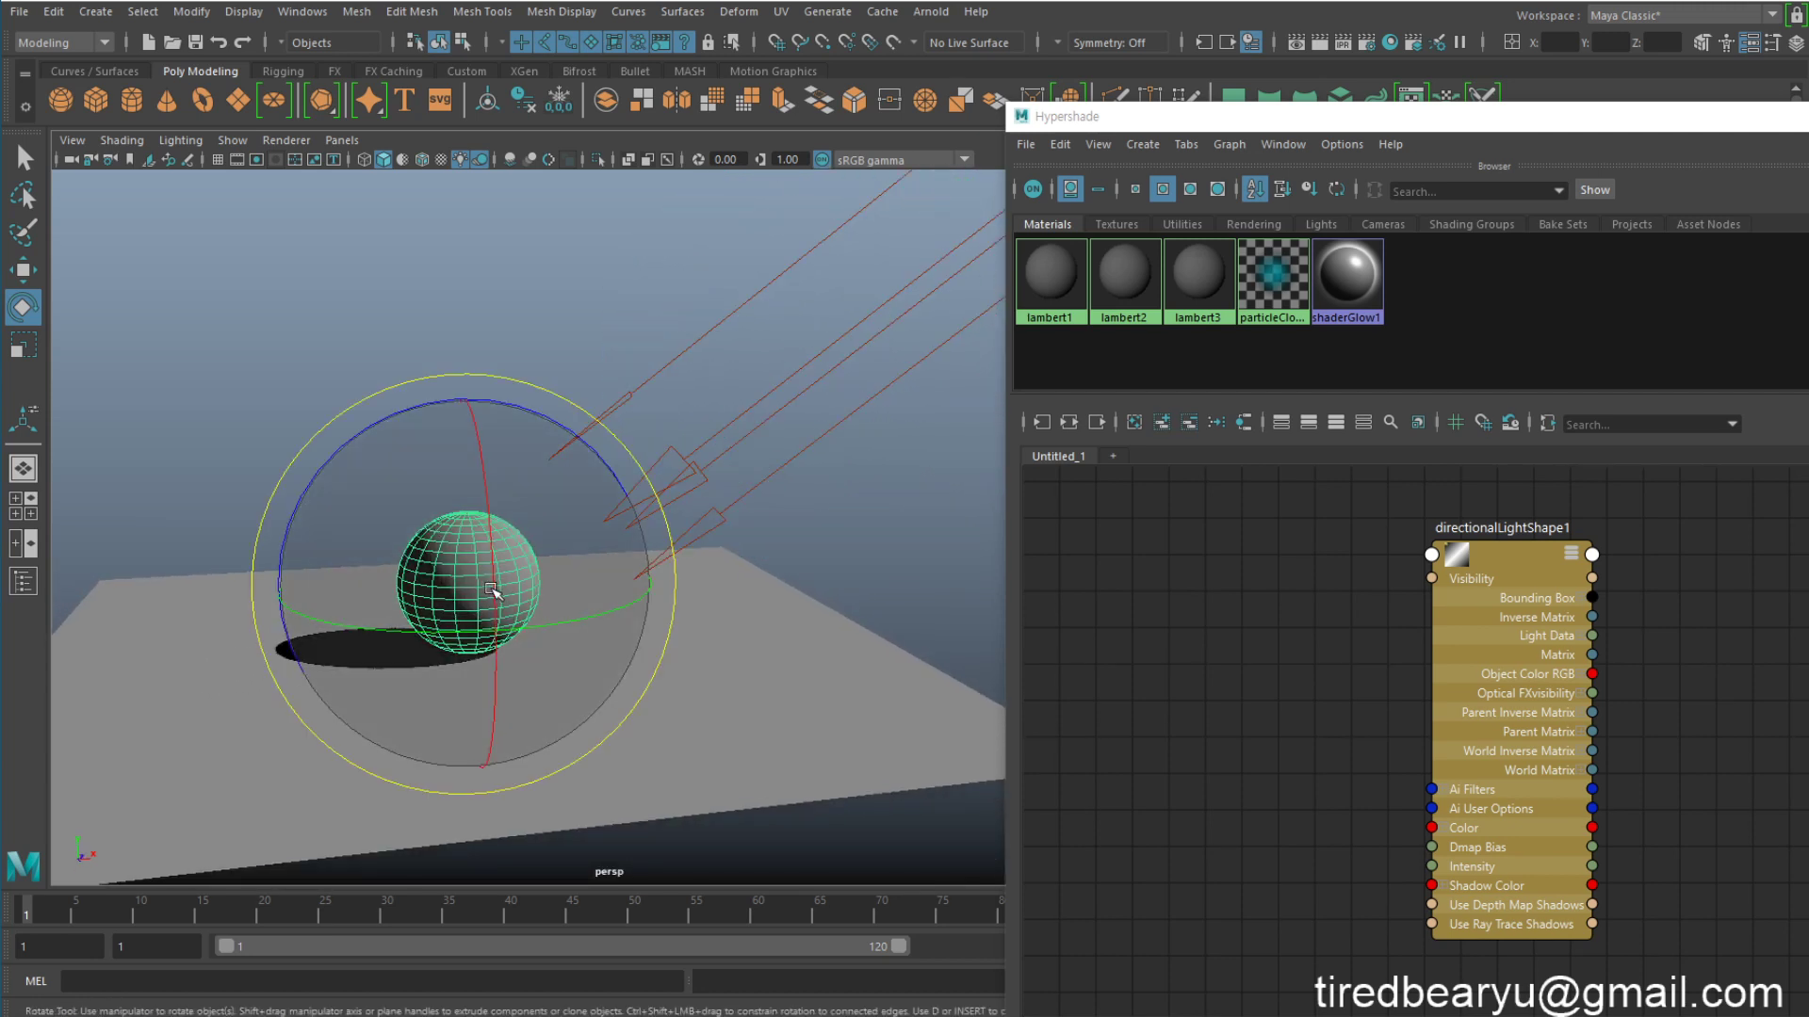
key("q")
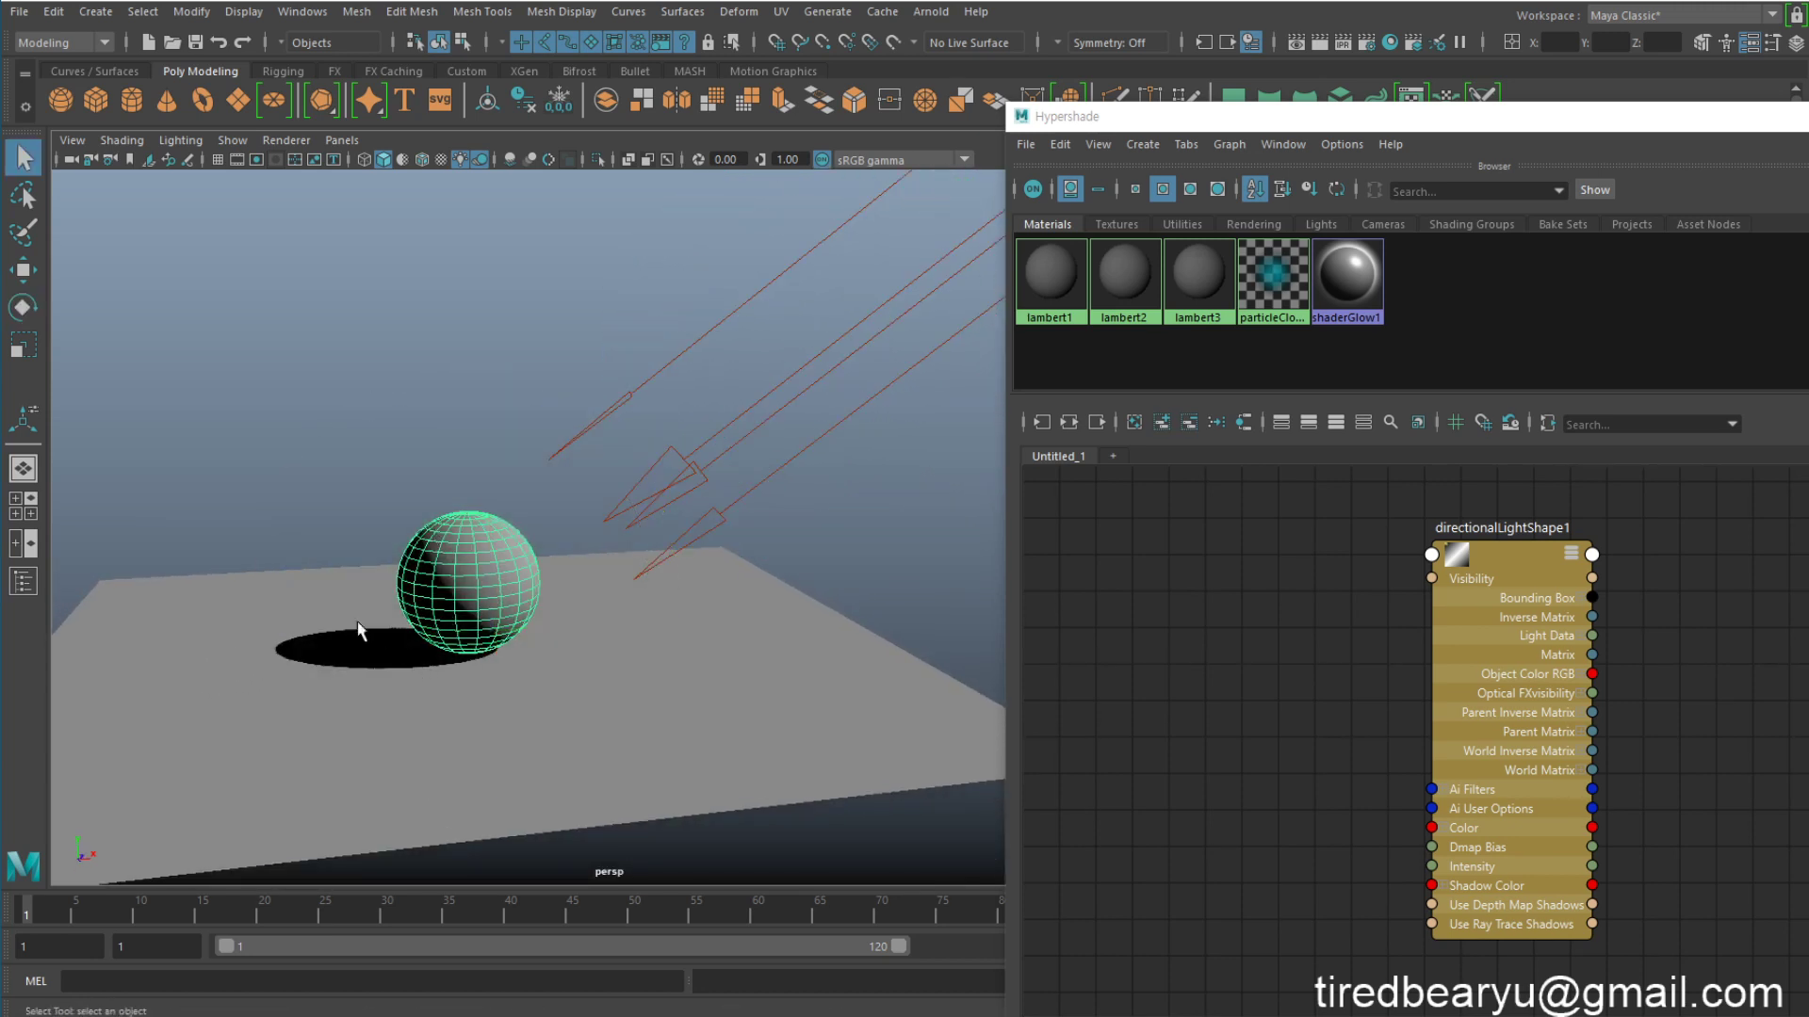
left_click(488, 694)
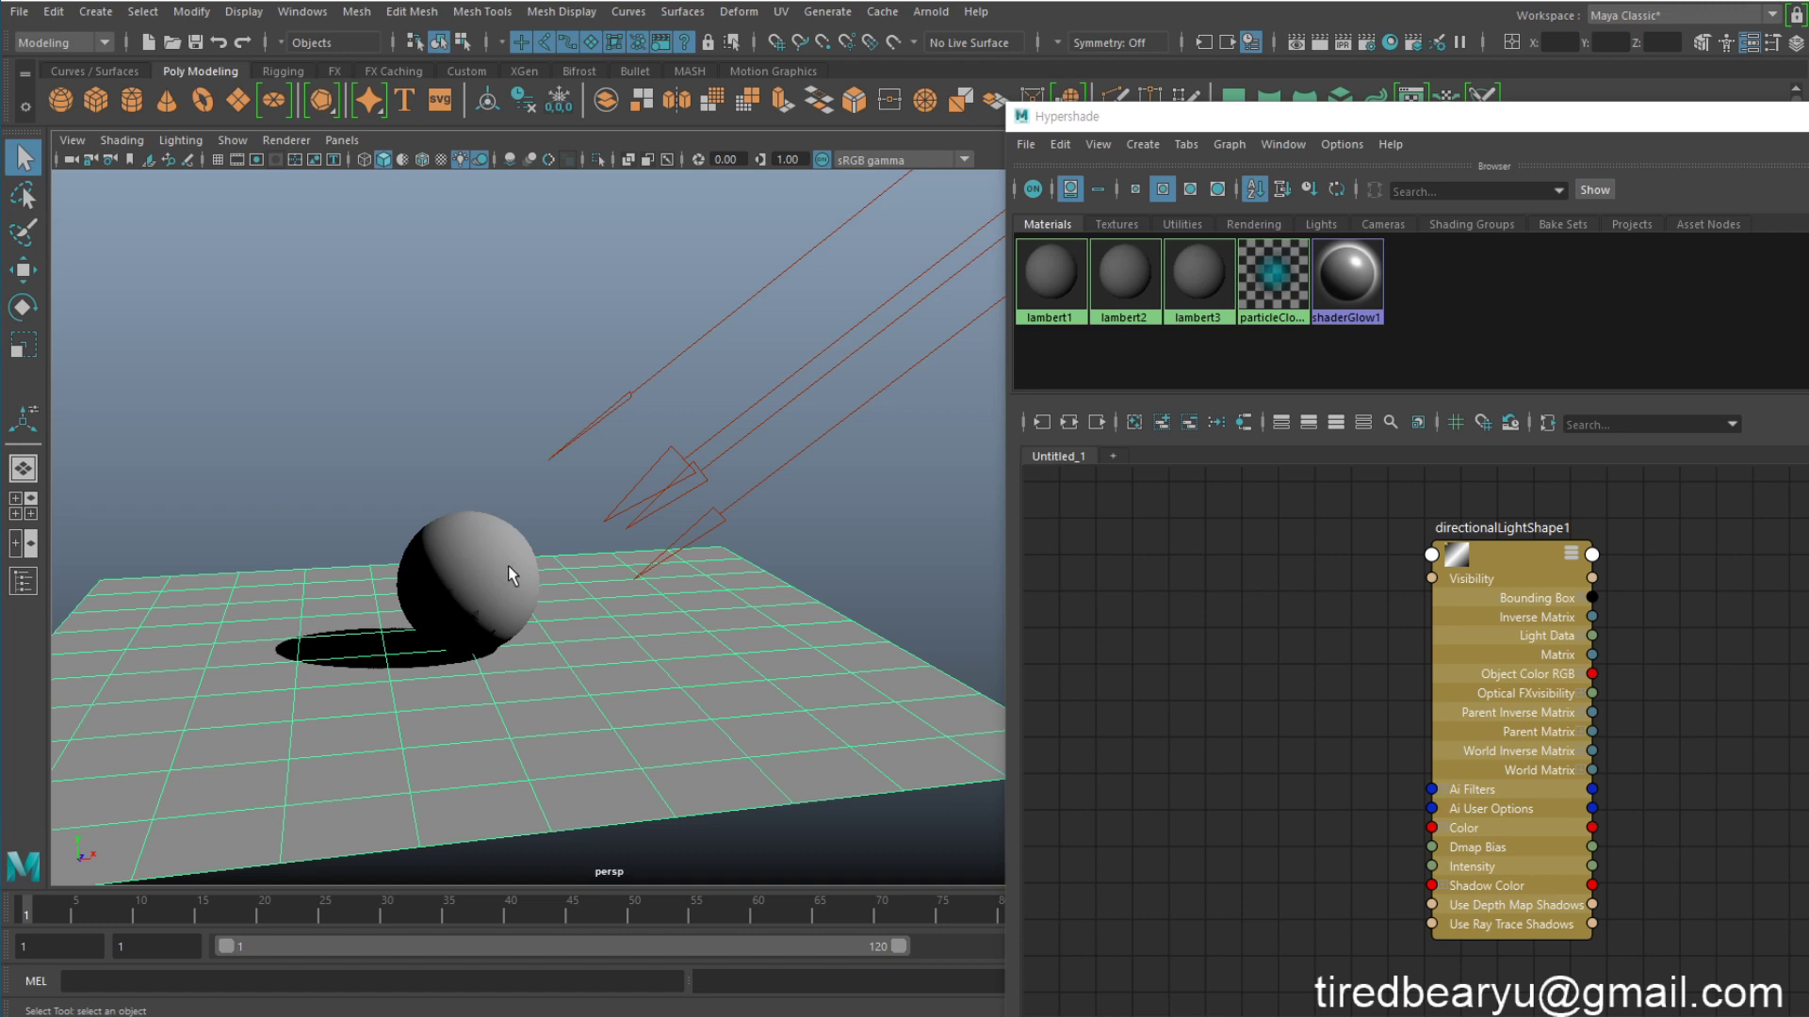
right_click_drag(677, 422, 636, 329, "alt")
Step: Delete the directional light and undo the deletion
left_click(839, 403)
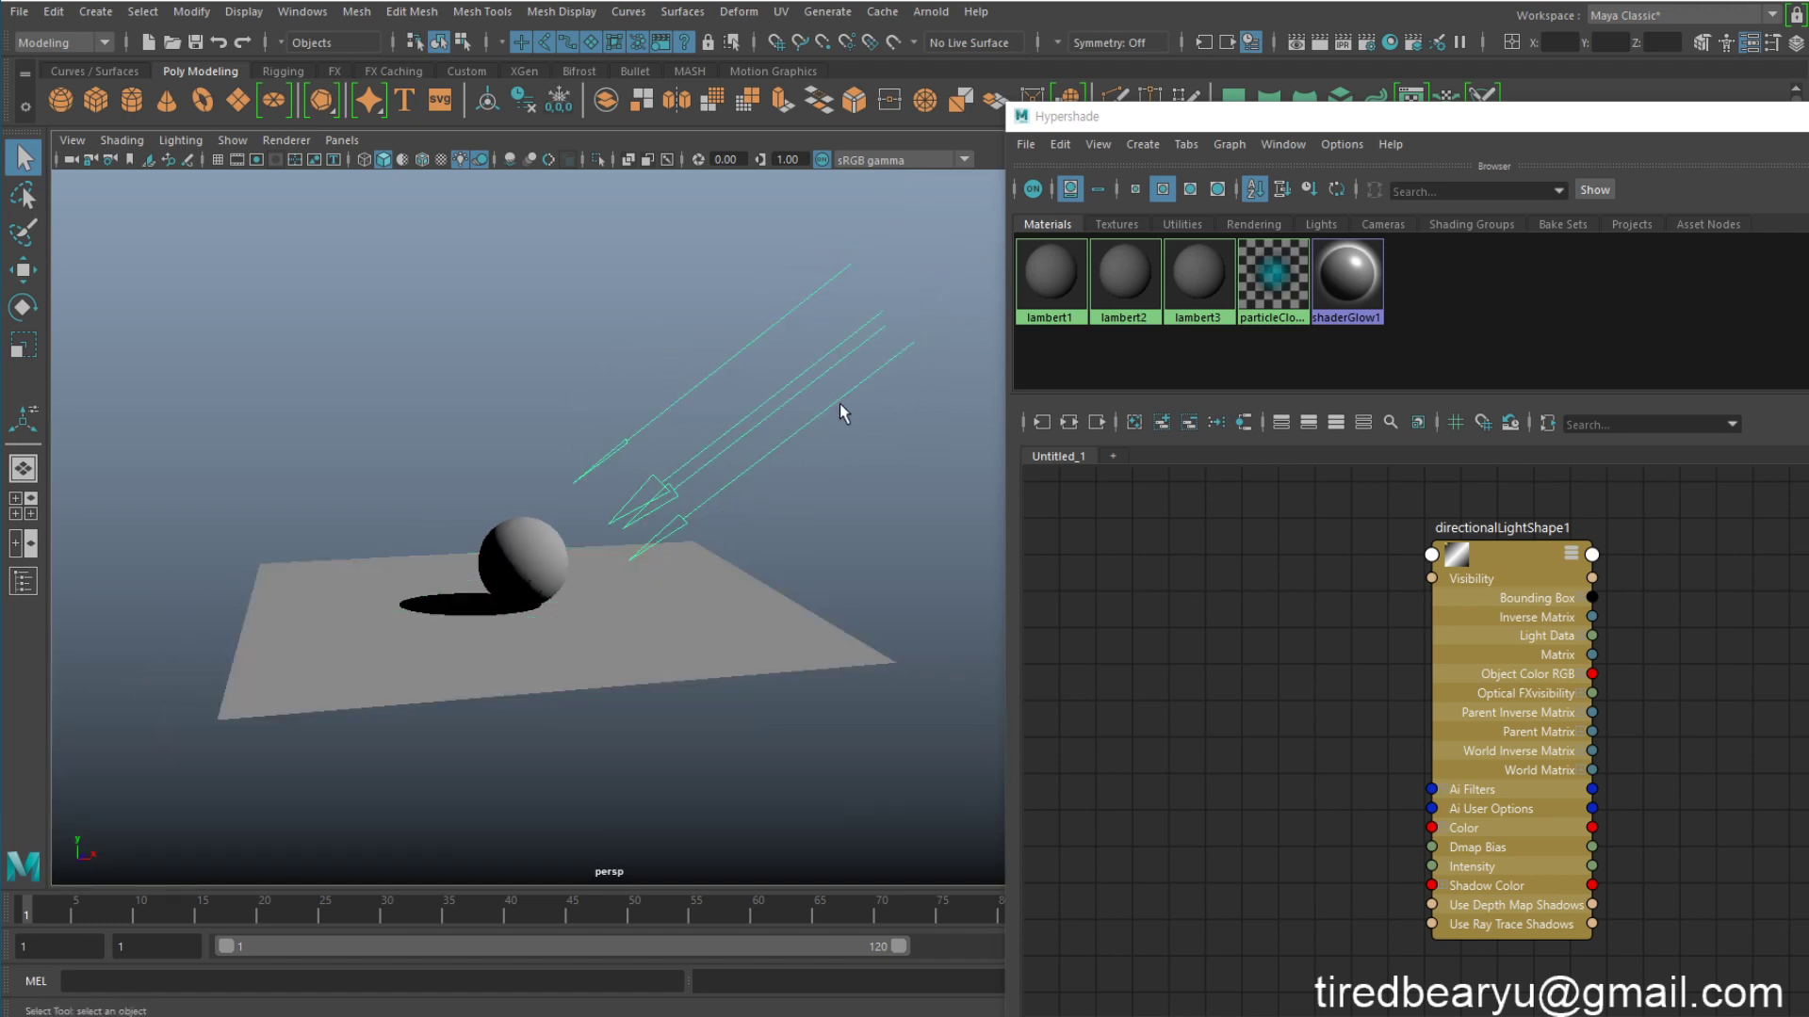
key("Delete")
key("ctrl+z")
Step: Make lambert2's color darker grey and lambert3's color nearly white, keeping the sphere in view beside the Hypershade
right_click_drag(541, 590, 731, 596, "alt")
left_click_drag(731, 596, 680, 631, "alt")
left_click(506, 591)
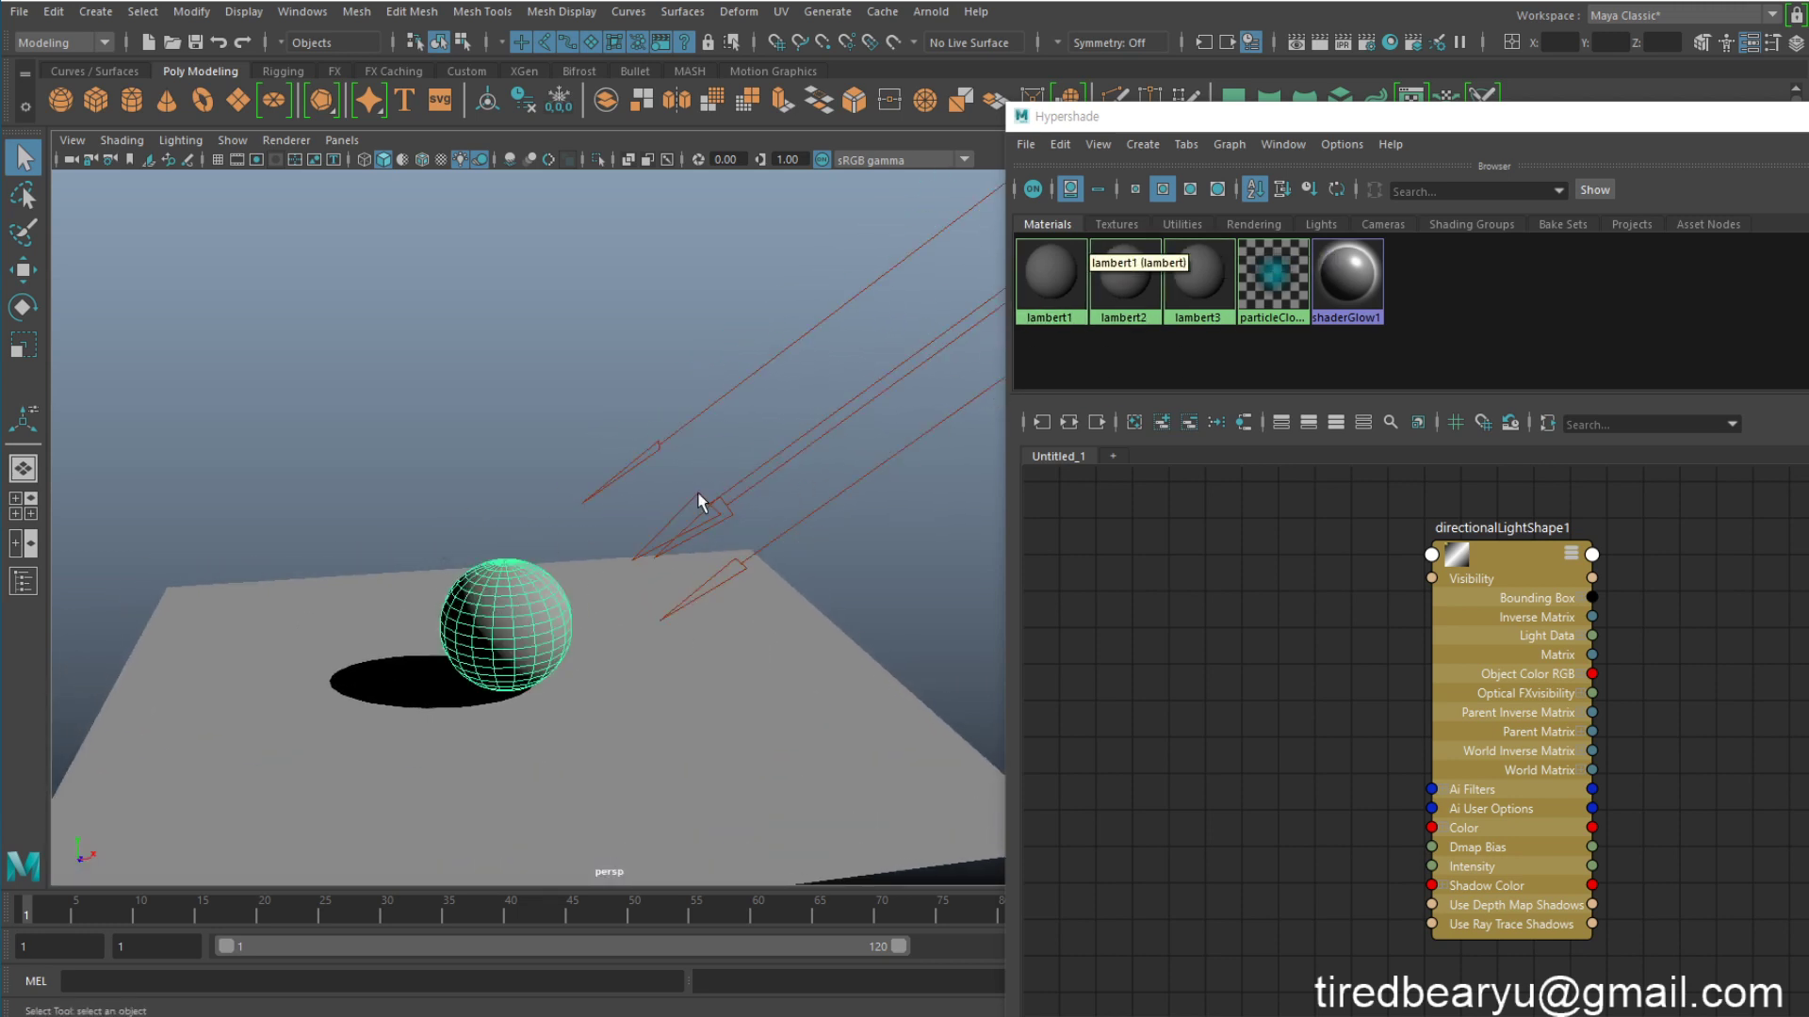
left_click(506, 472)
left_click(486, 574)
left_click(1126, 279)
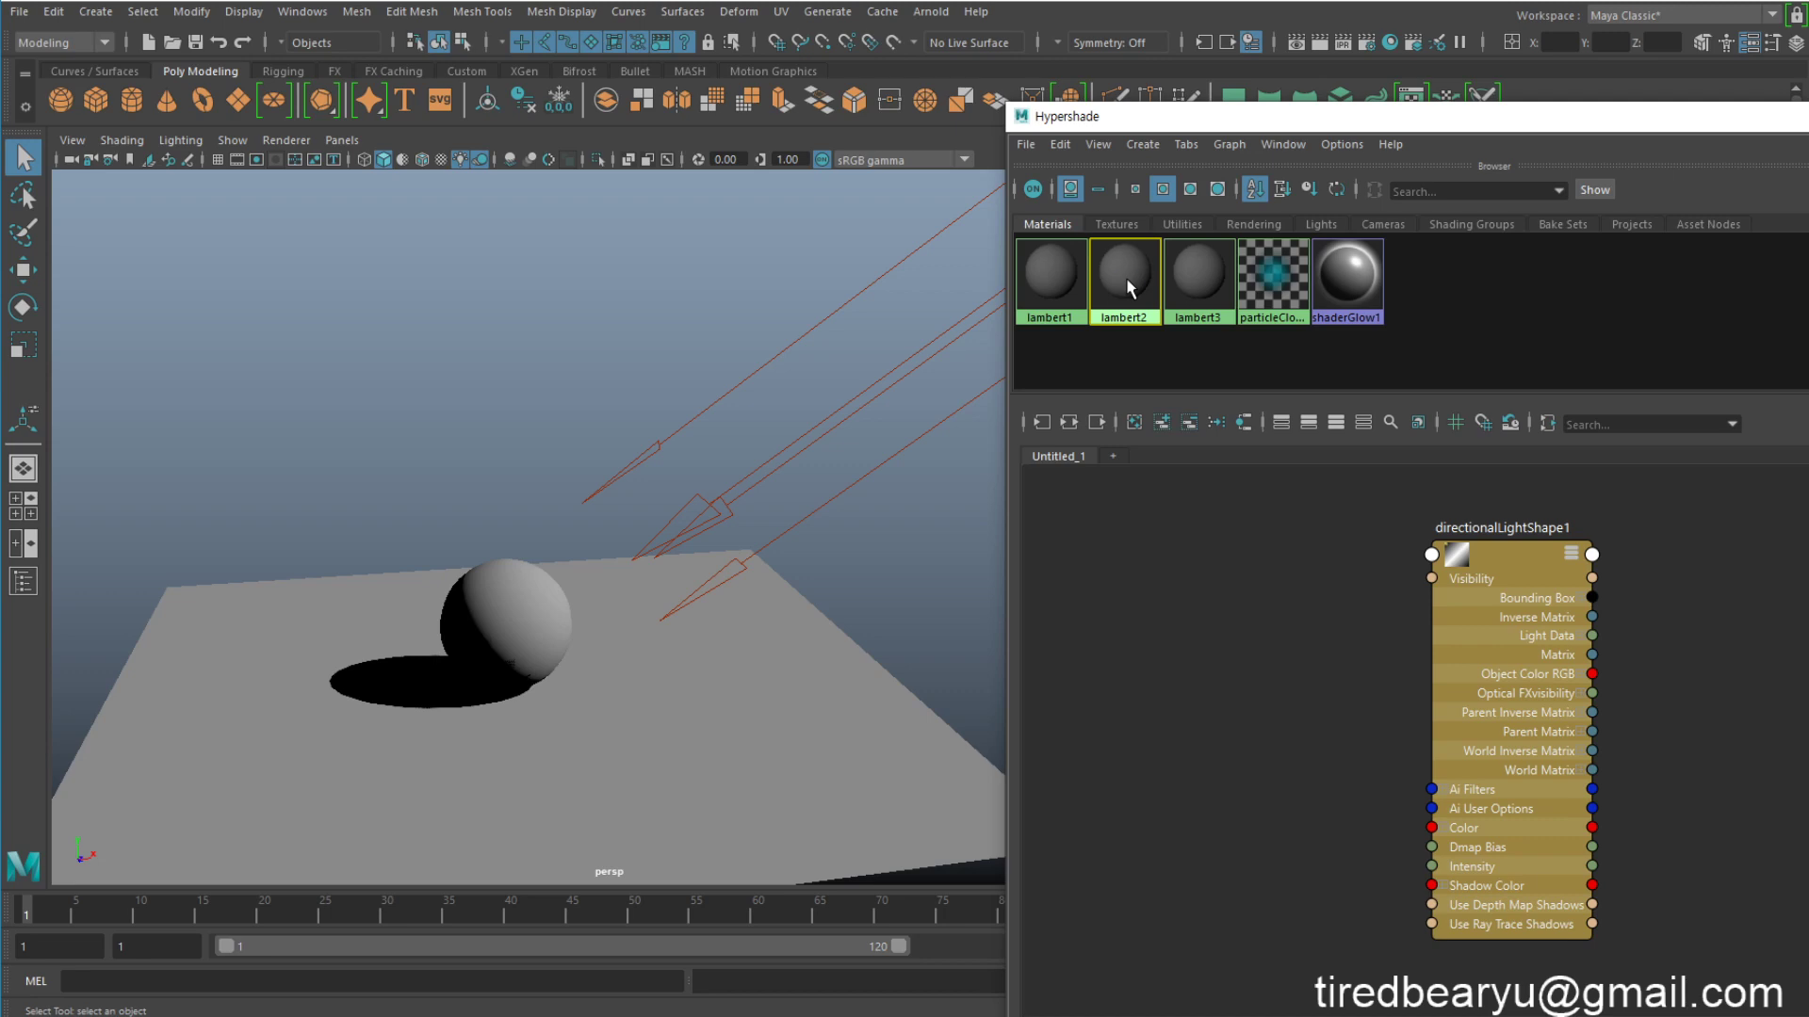
left_click_drag(1546, 130, 1049, 134)
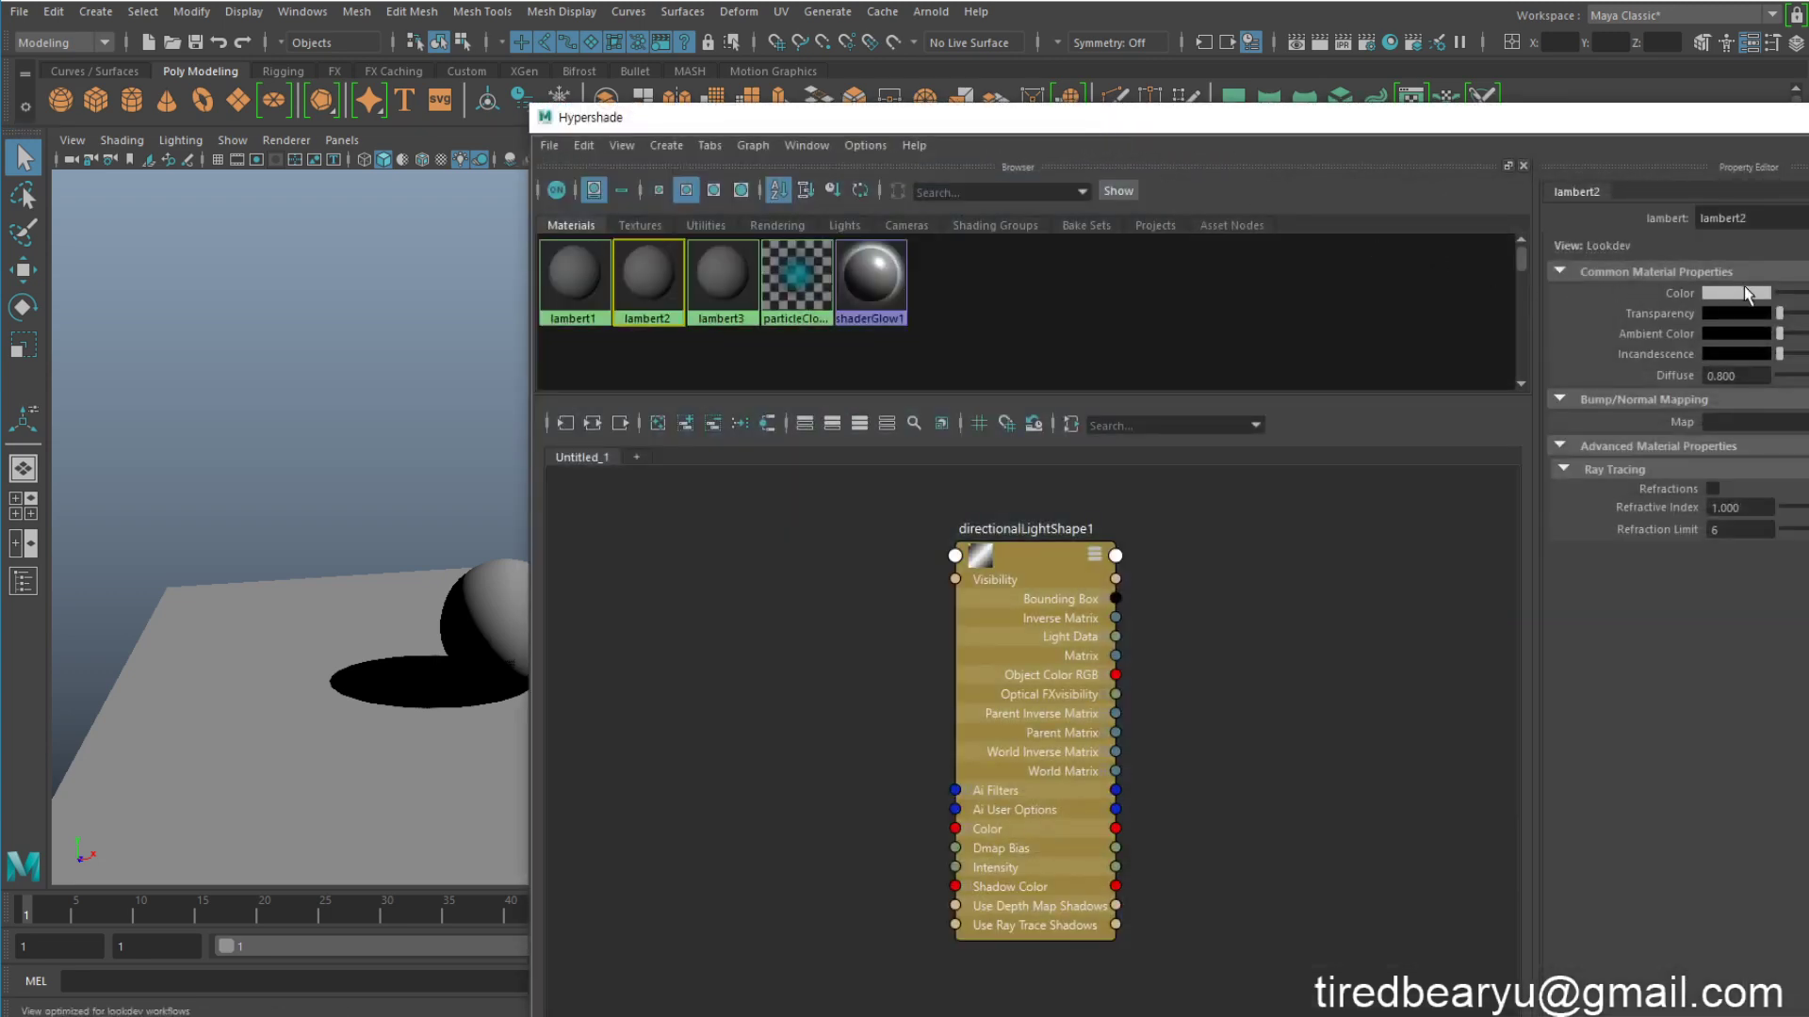
left_click_drag(1807, 293, 1802, 293)
left_click(726, 274)
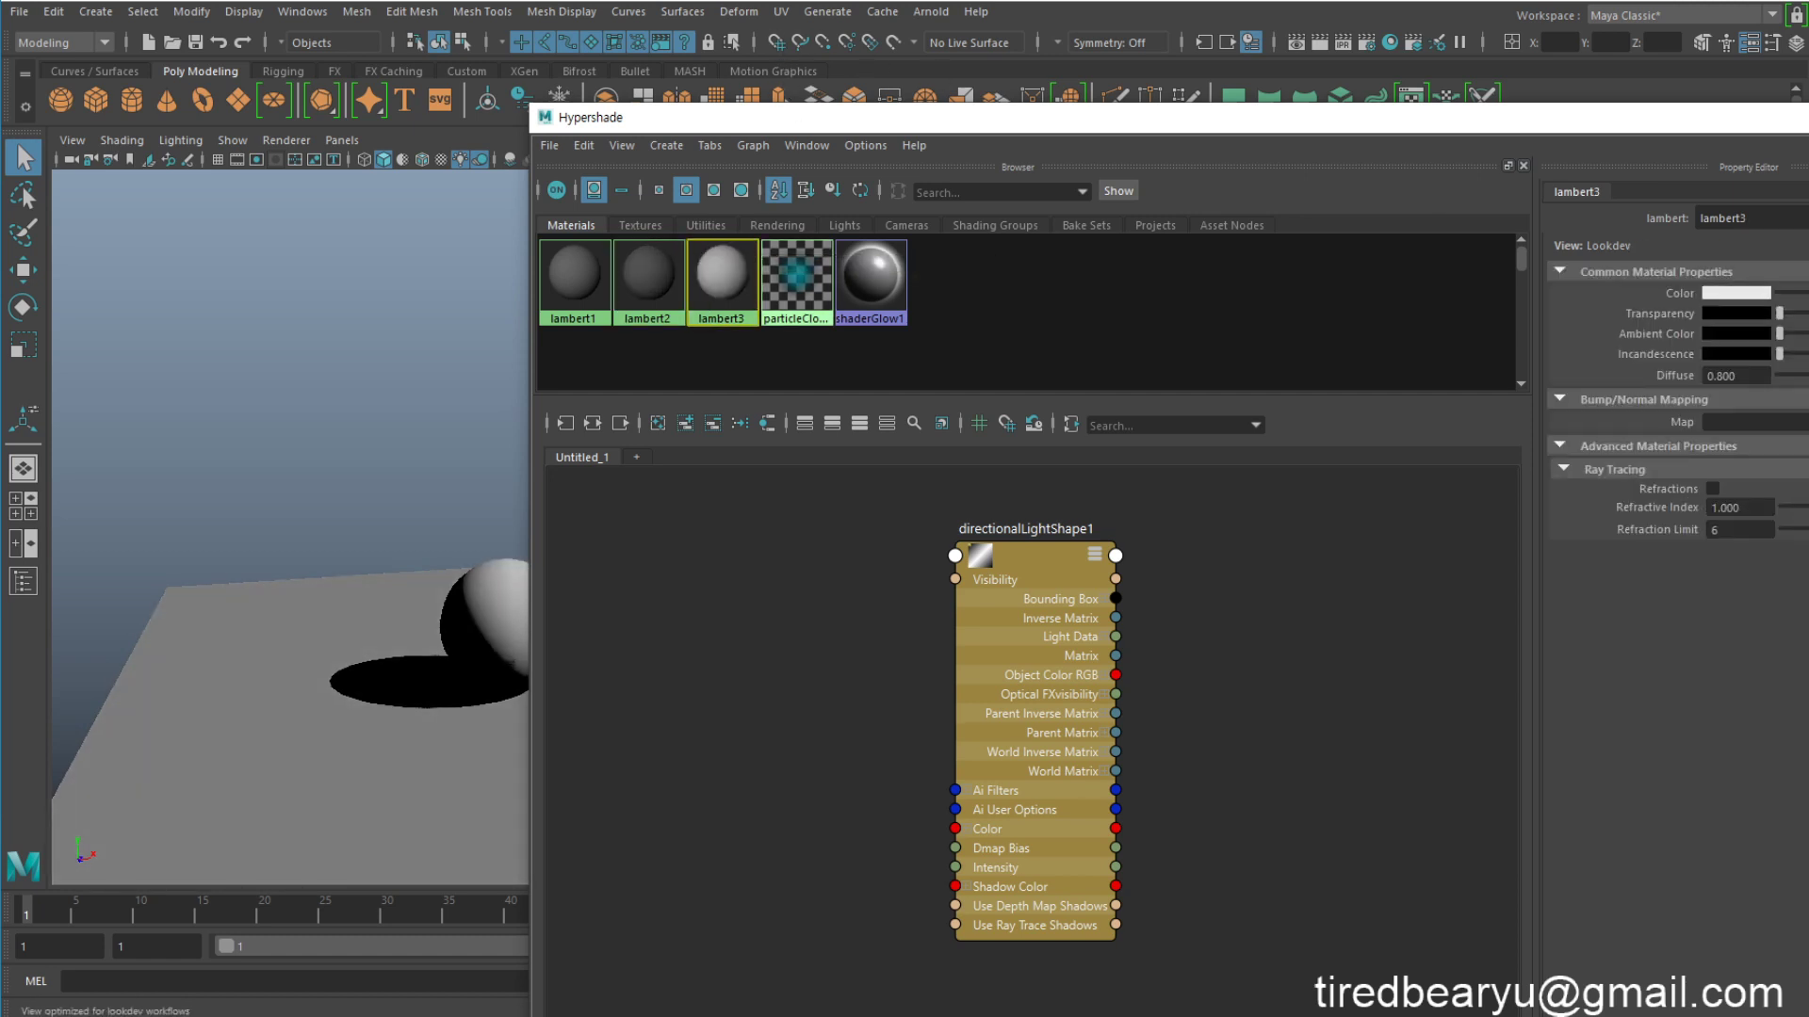
left_click_drag(1058, 122, 1369, 97)
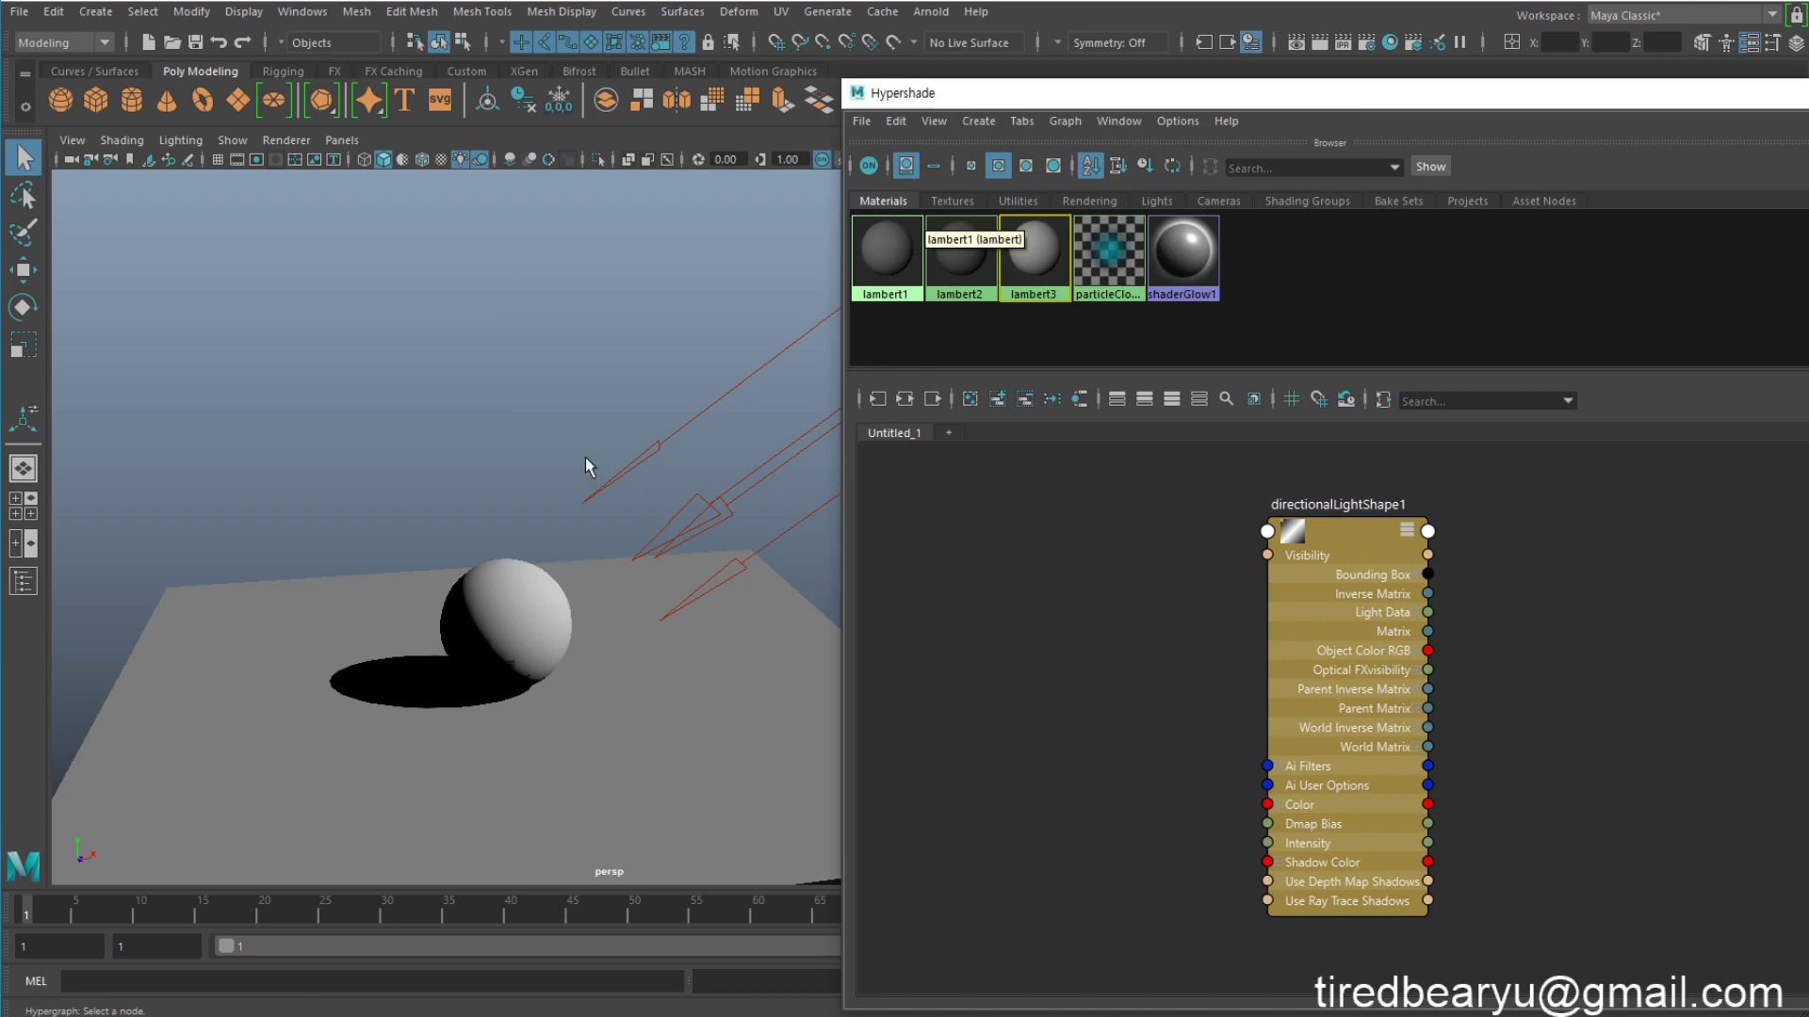
Step: Select the sphere together with lambert3 and open the Convert to File Texture (Maya Software) options
left_click(503, 610)
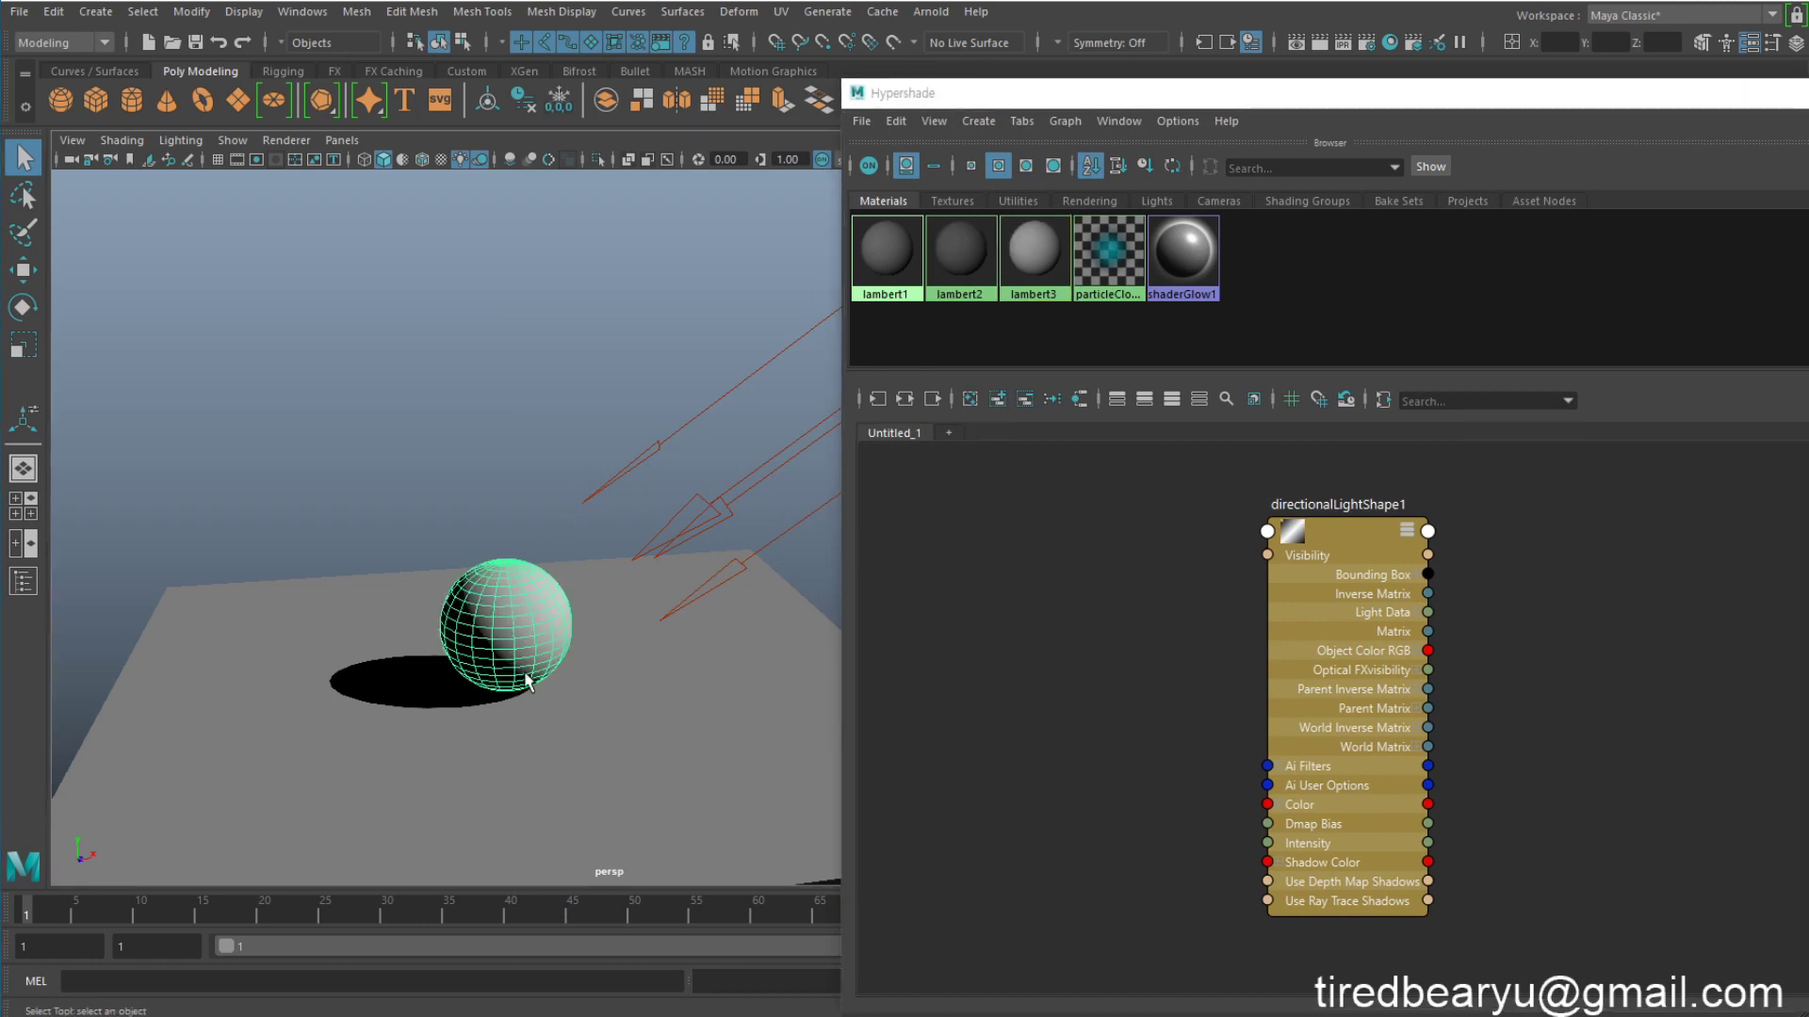
left_click(1042, 245)
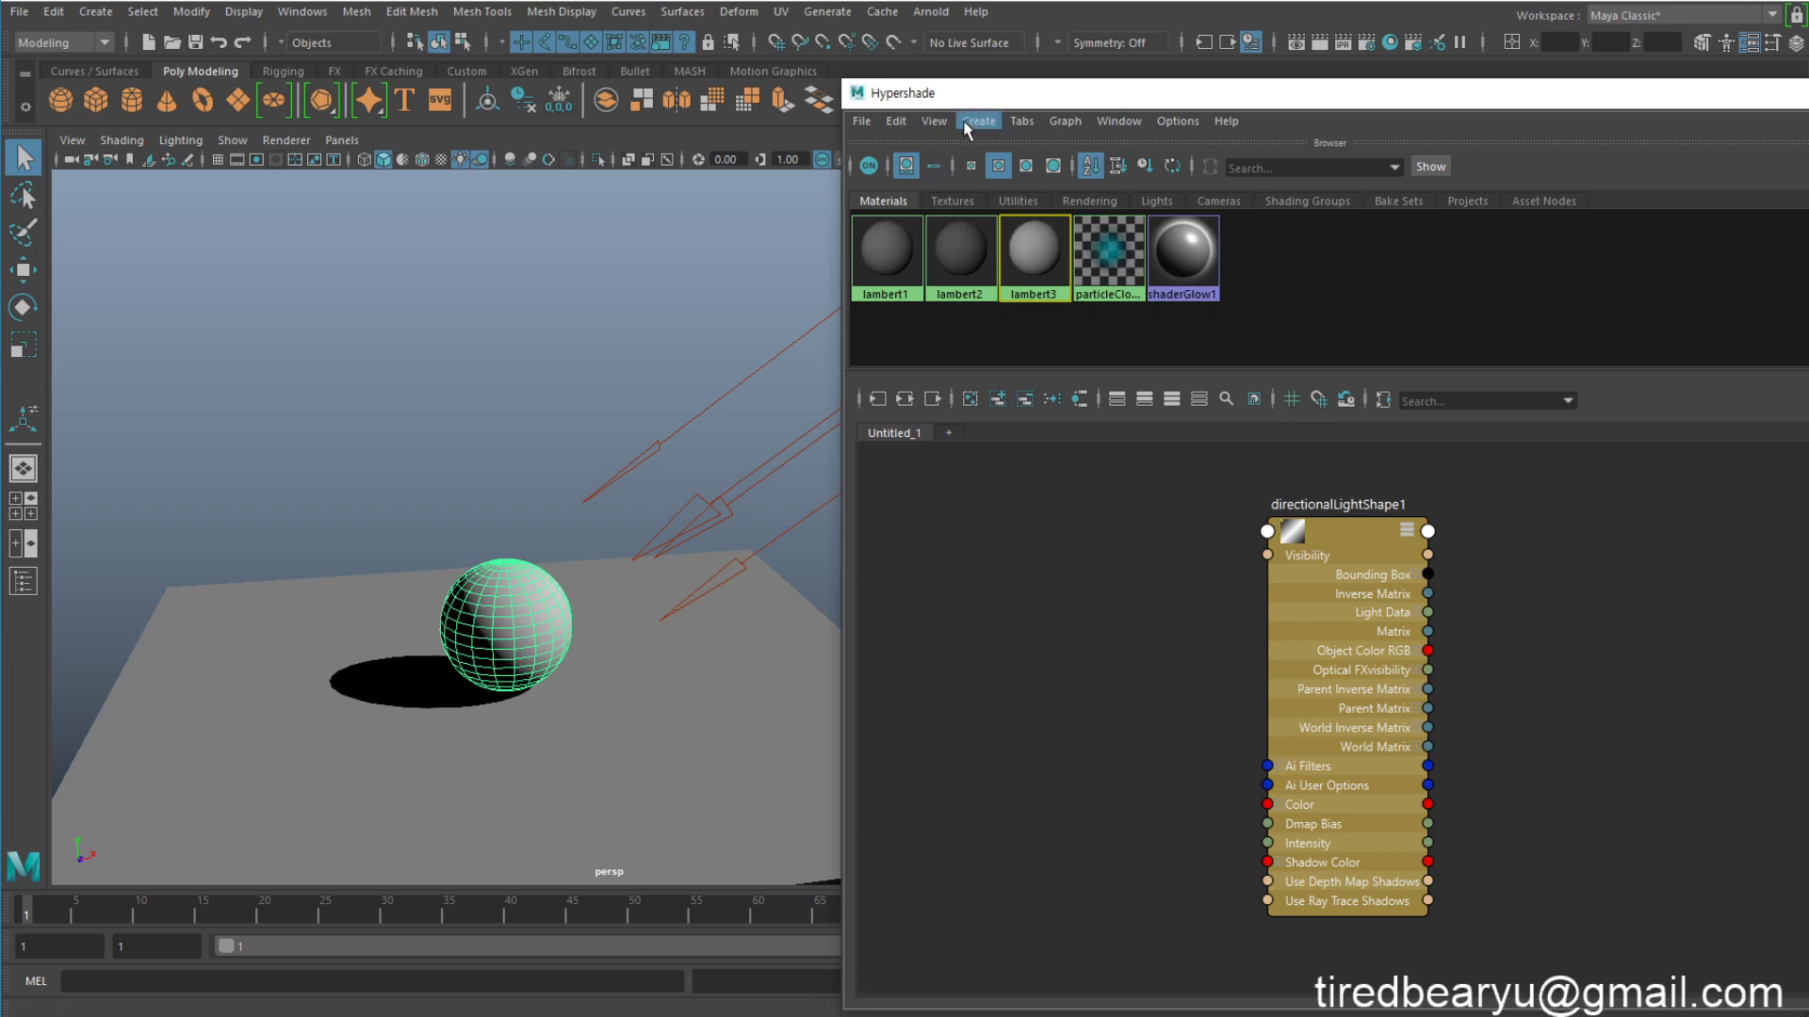
left_click(895, 123)
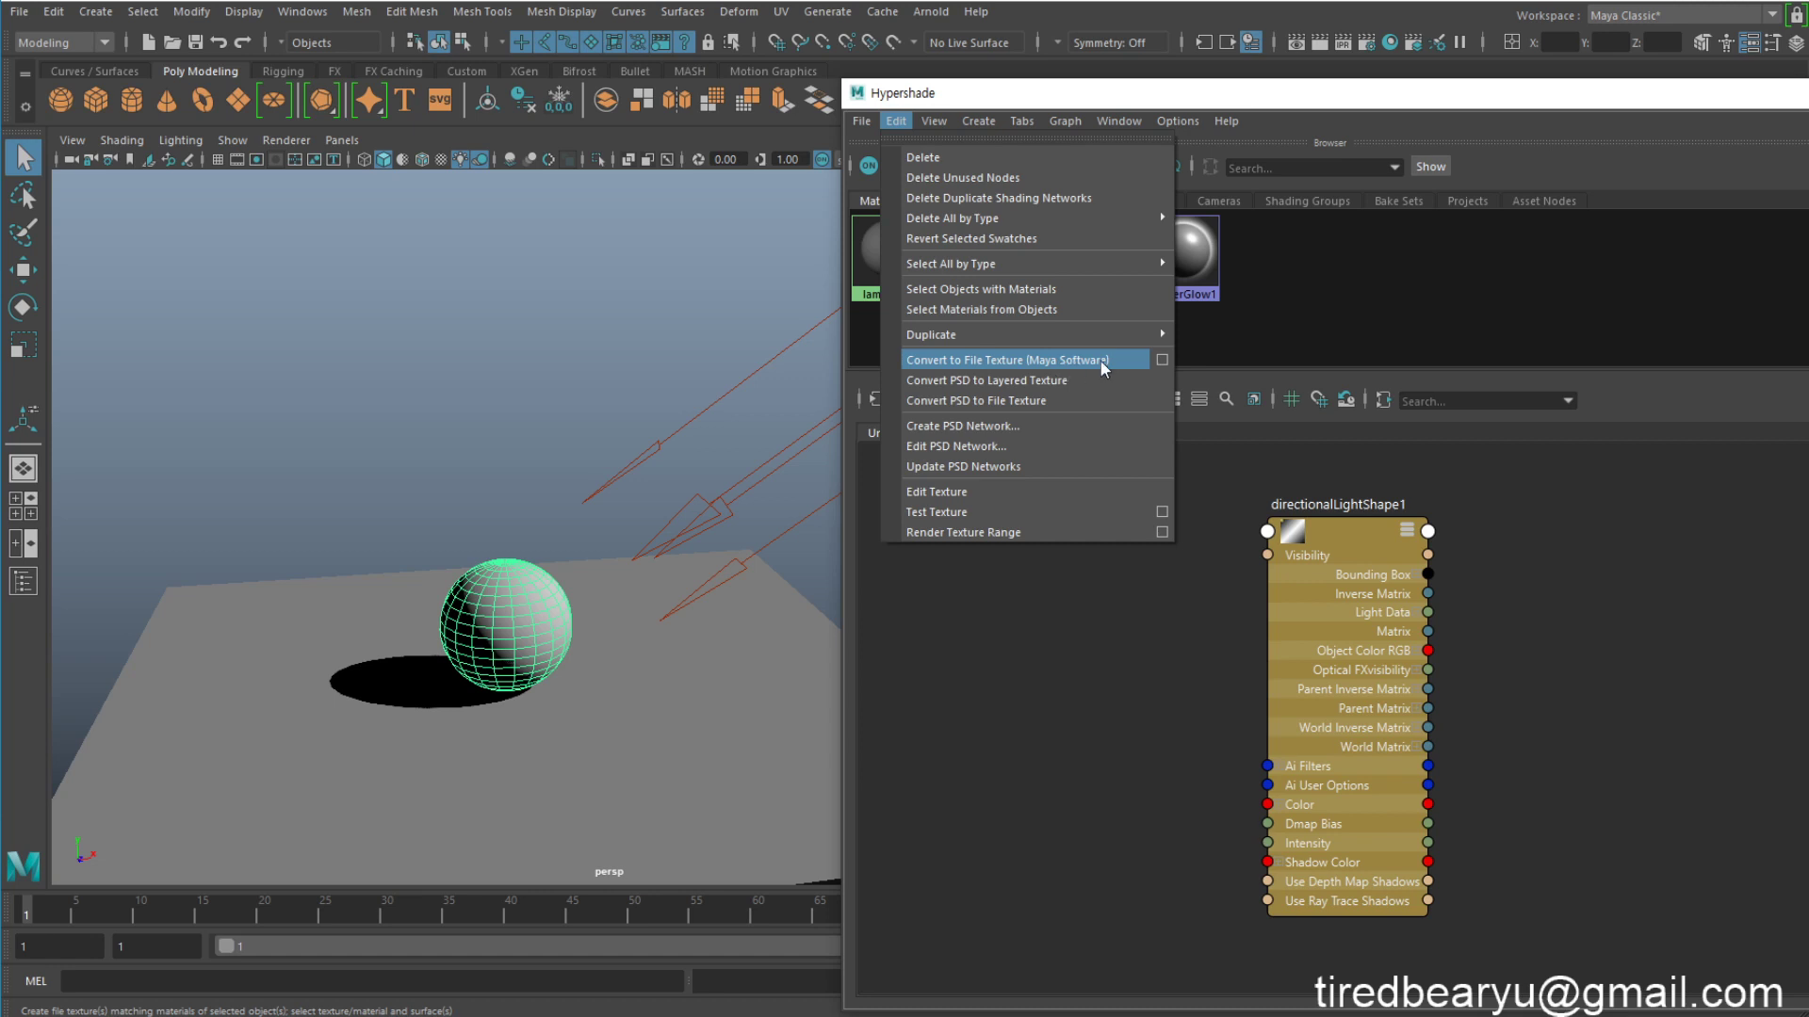
left_click(1161, 360)
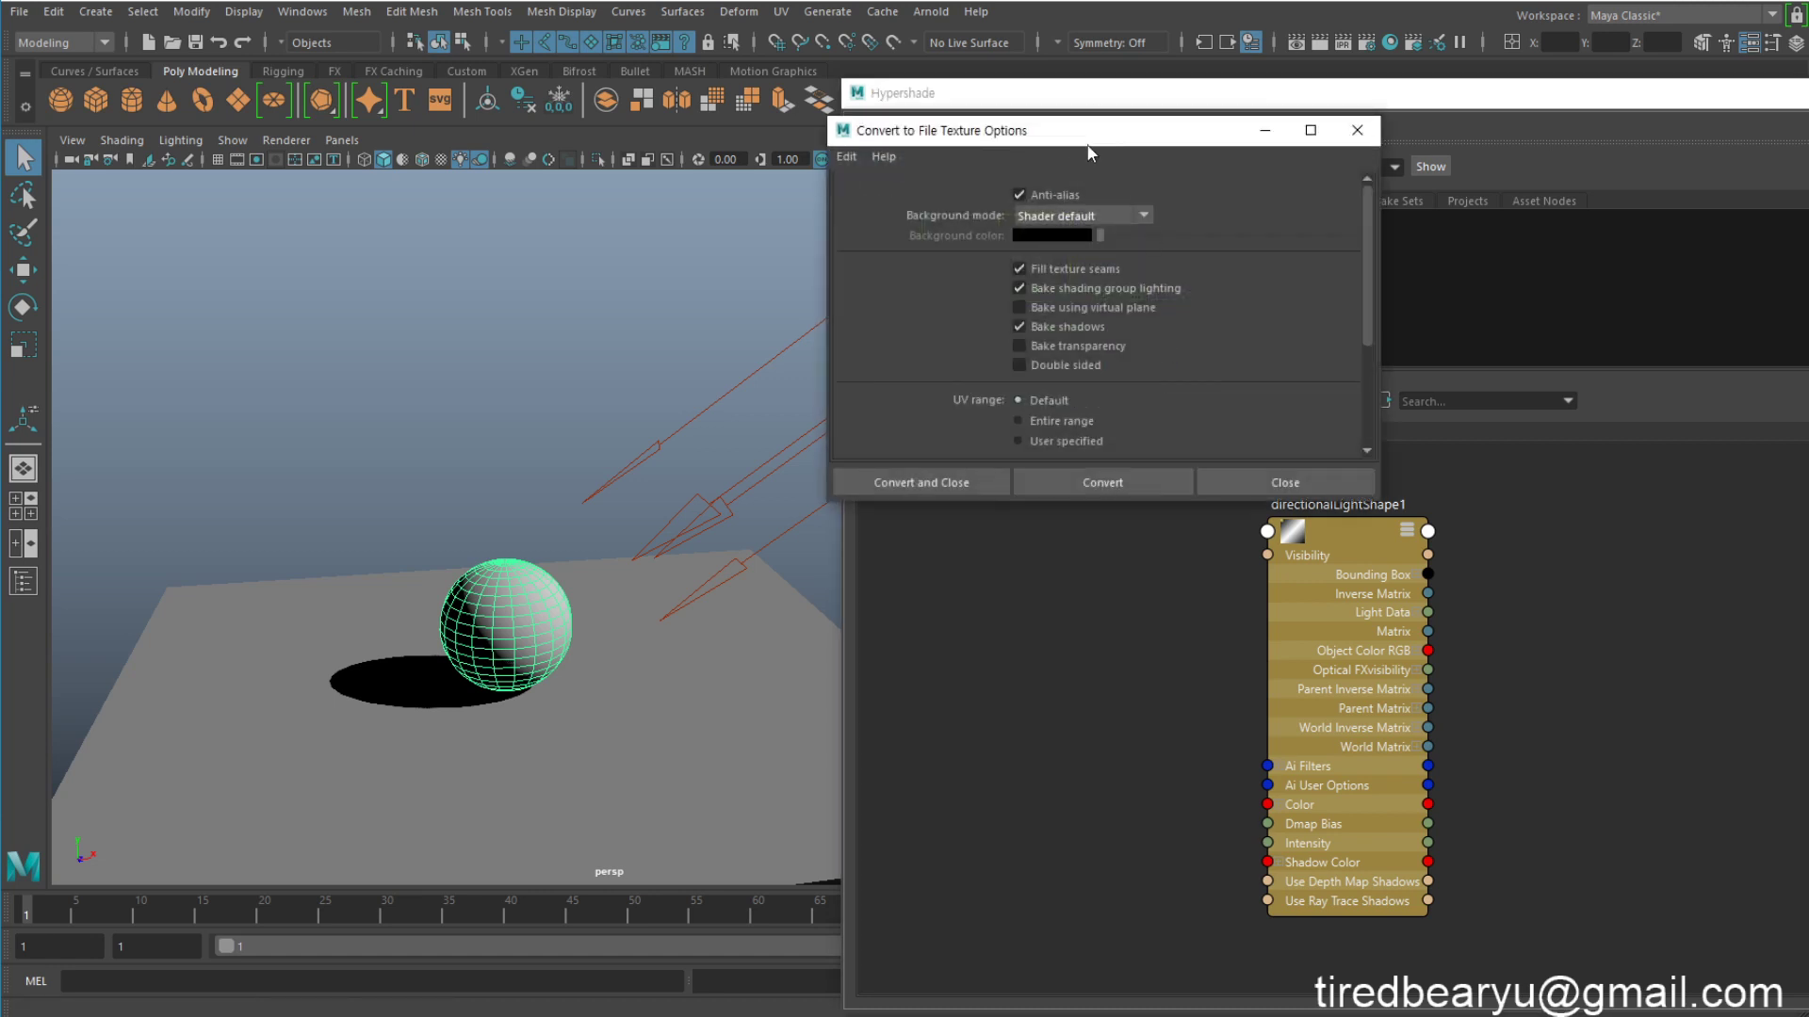
left_click_drag(1083, 131, 1283, 177)
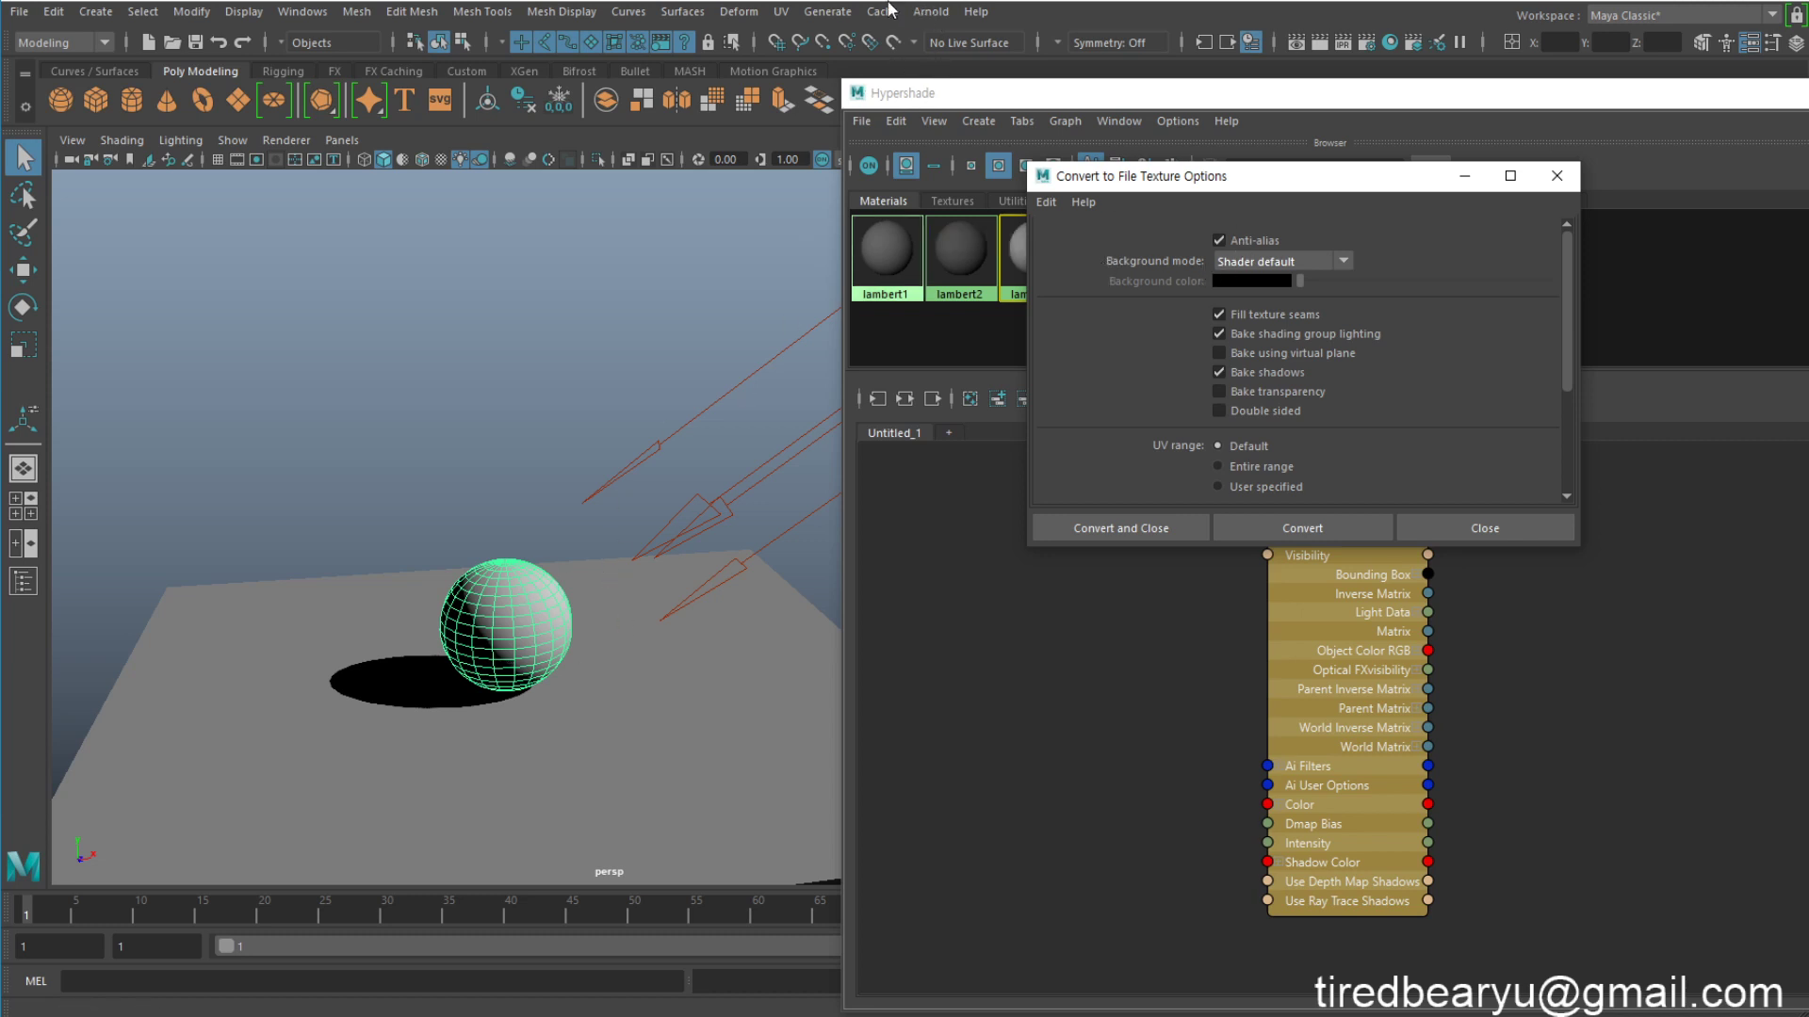
Step: Open the UV Editor for the sphere's UV layout and place it below the conversion options
left_click(781, 11)
left_click(845, 52)
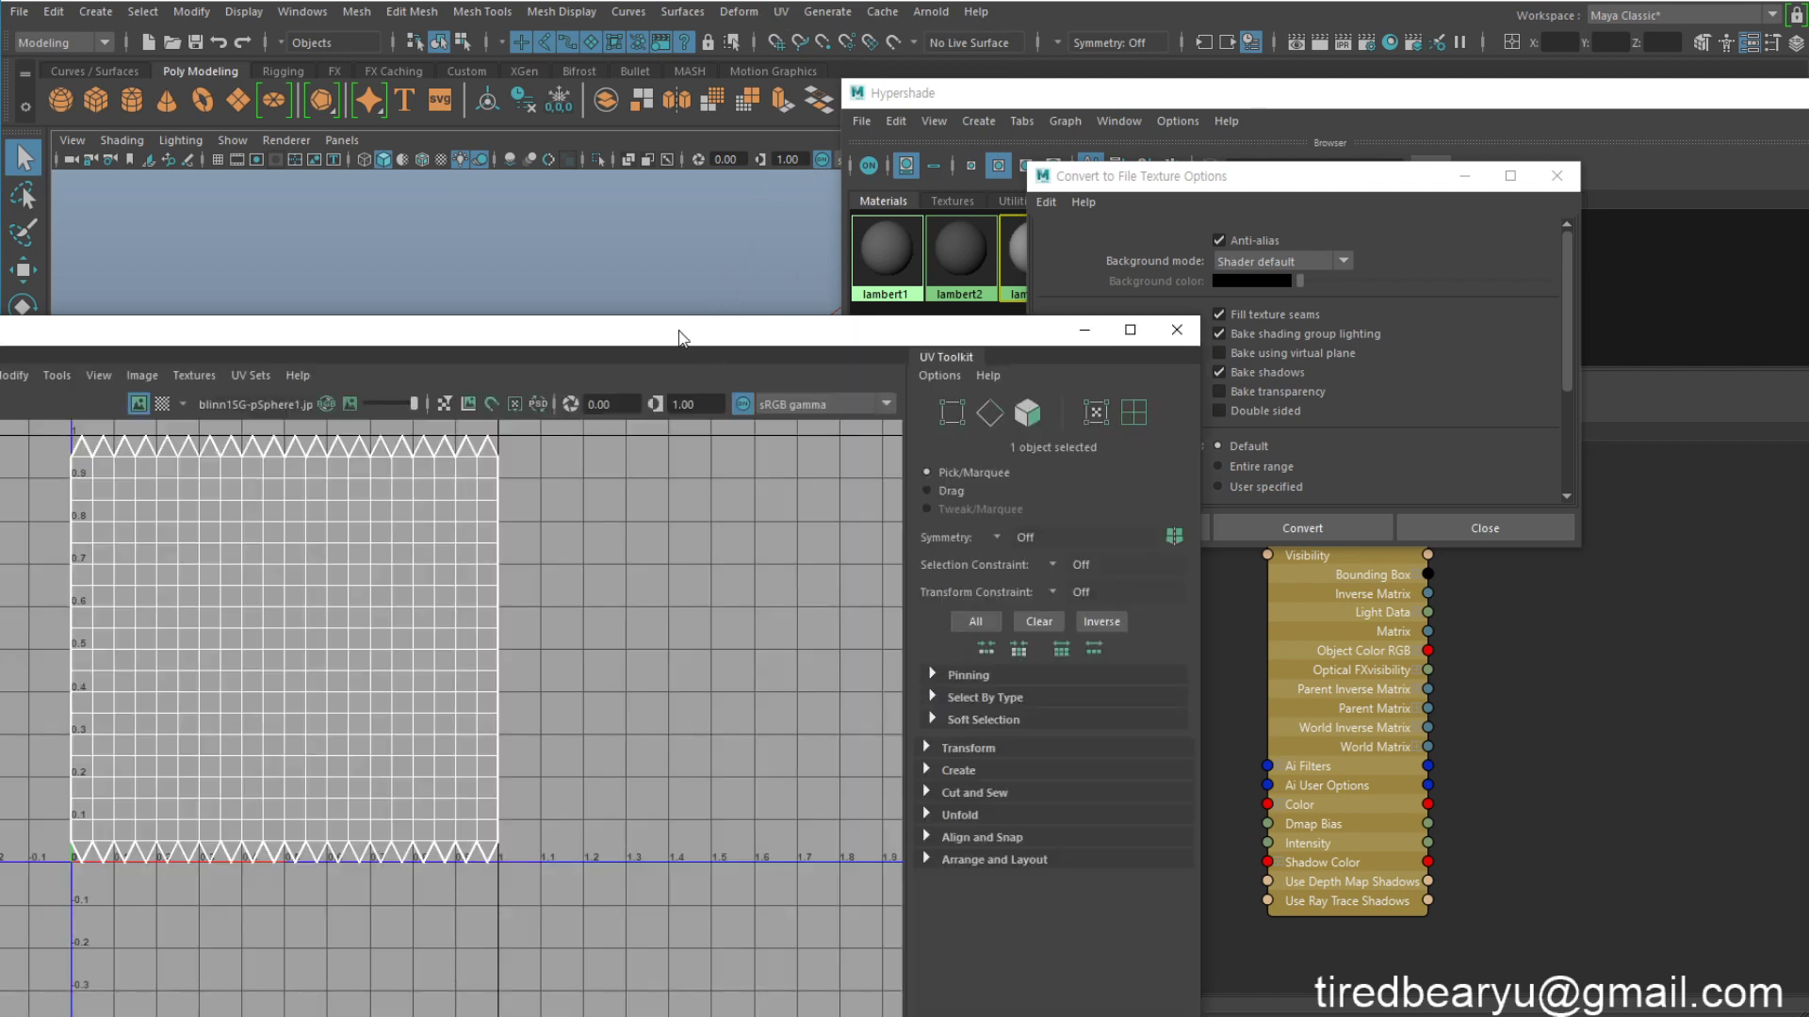
left_click_drag(677, 330, 1370, 555)
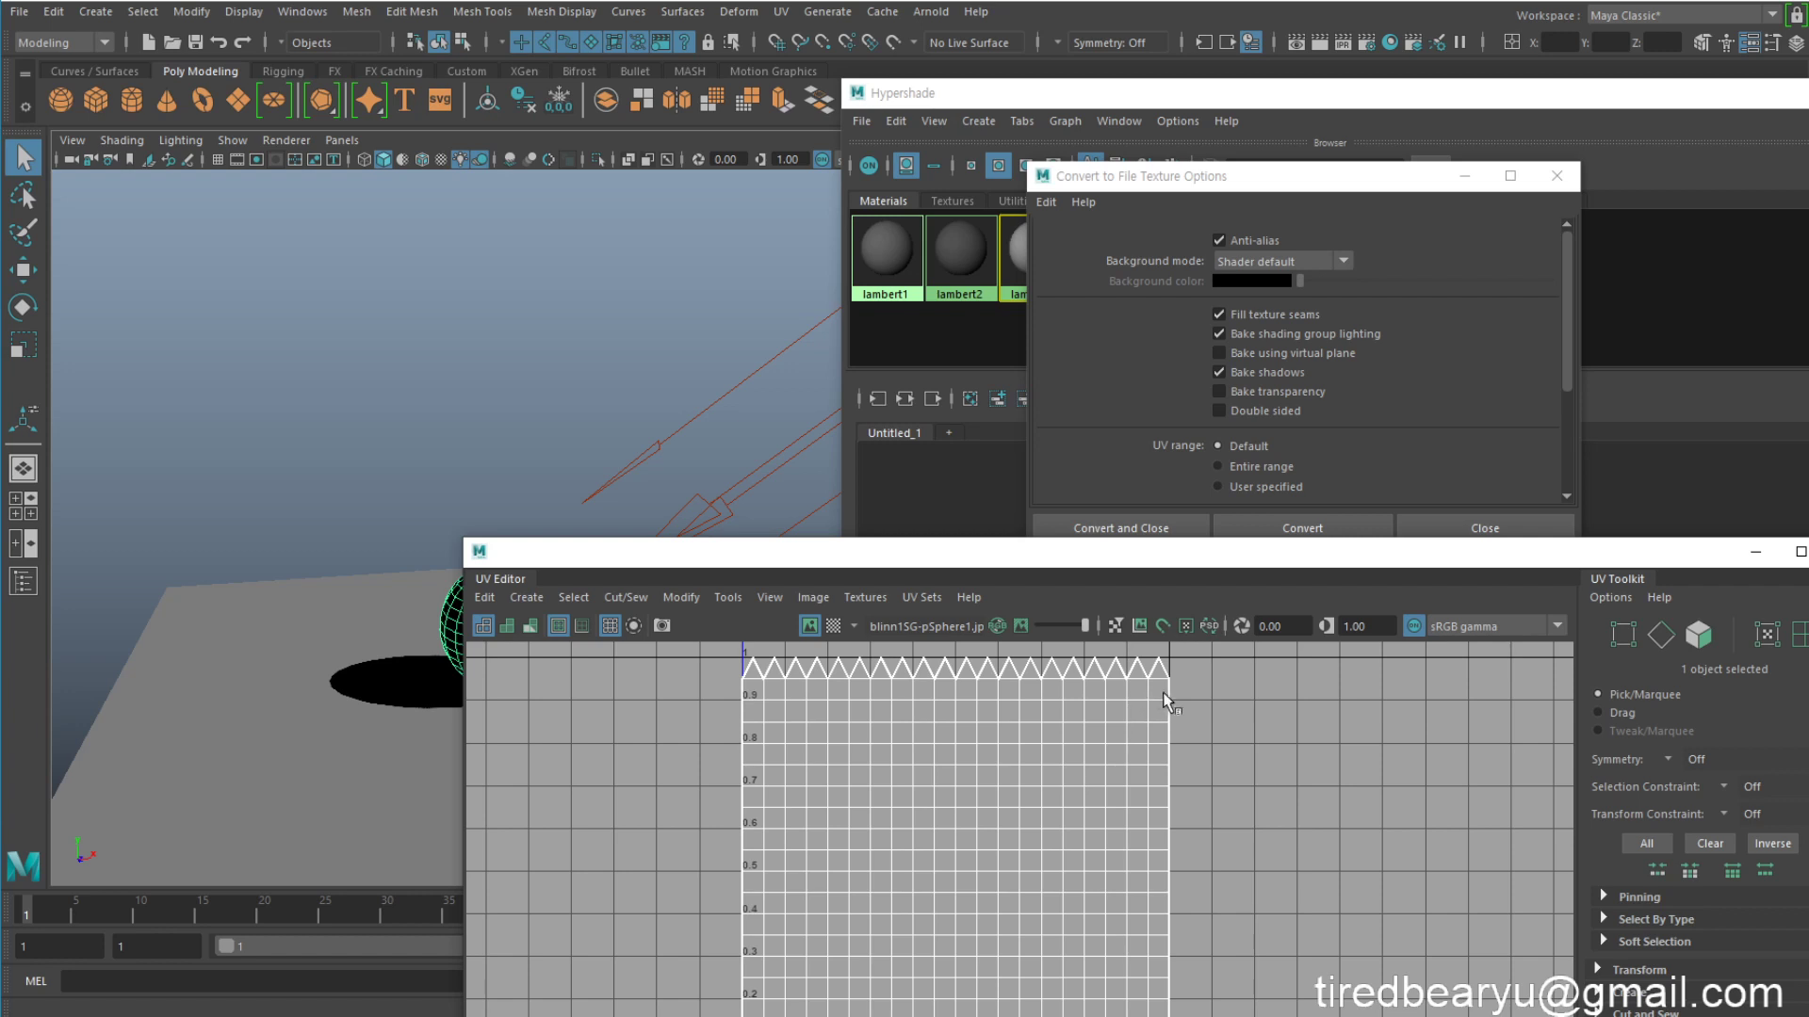
Step: Review the Anti-alias and Background mode settings in the conversion options
left_click(1251, 243)
left_click(1252, 243)
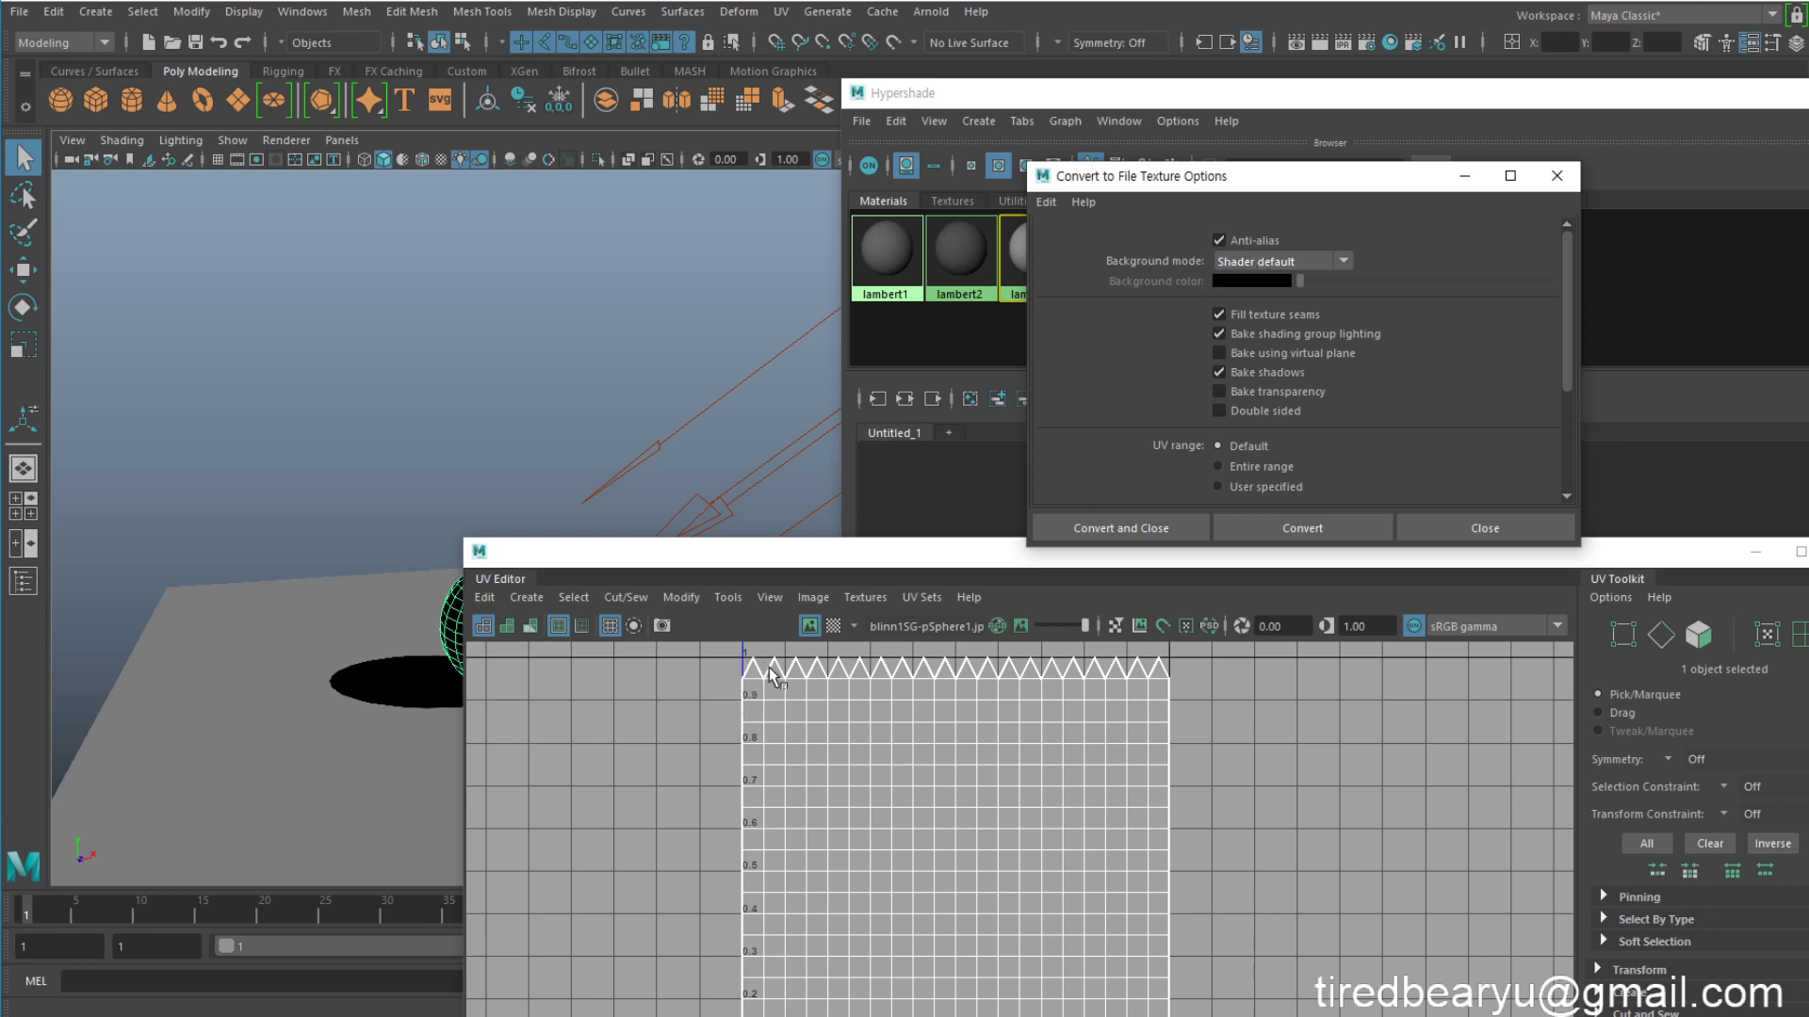
left_click(1278, 264)
left_click(1277, 265)
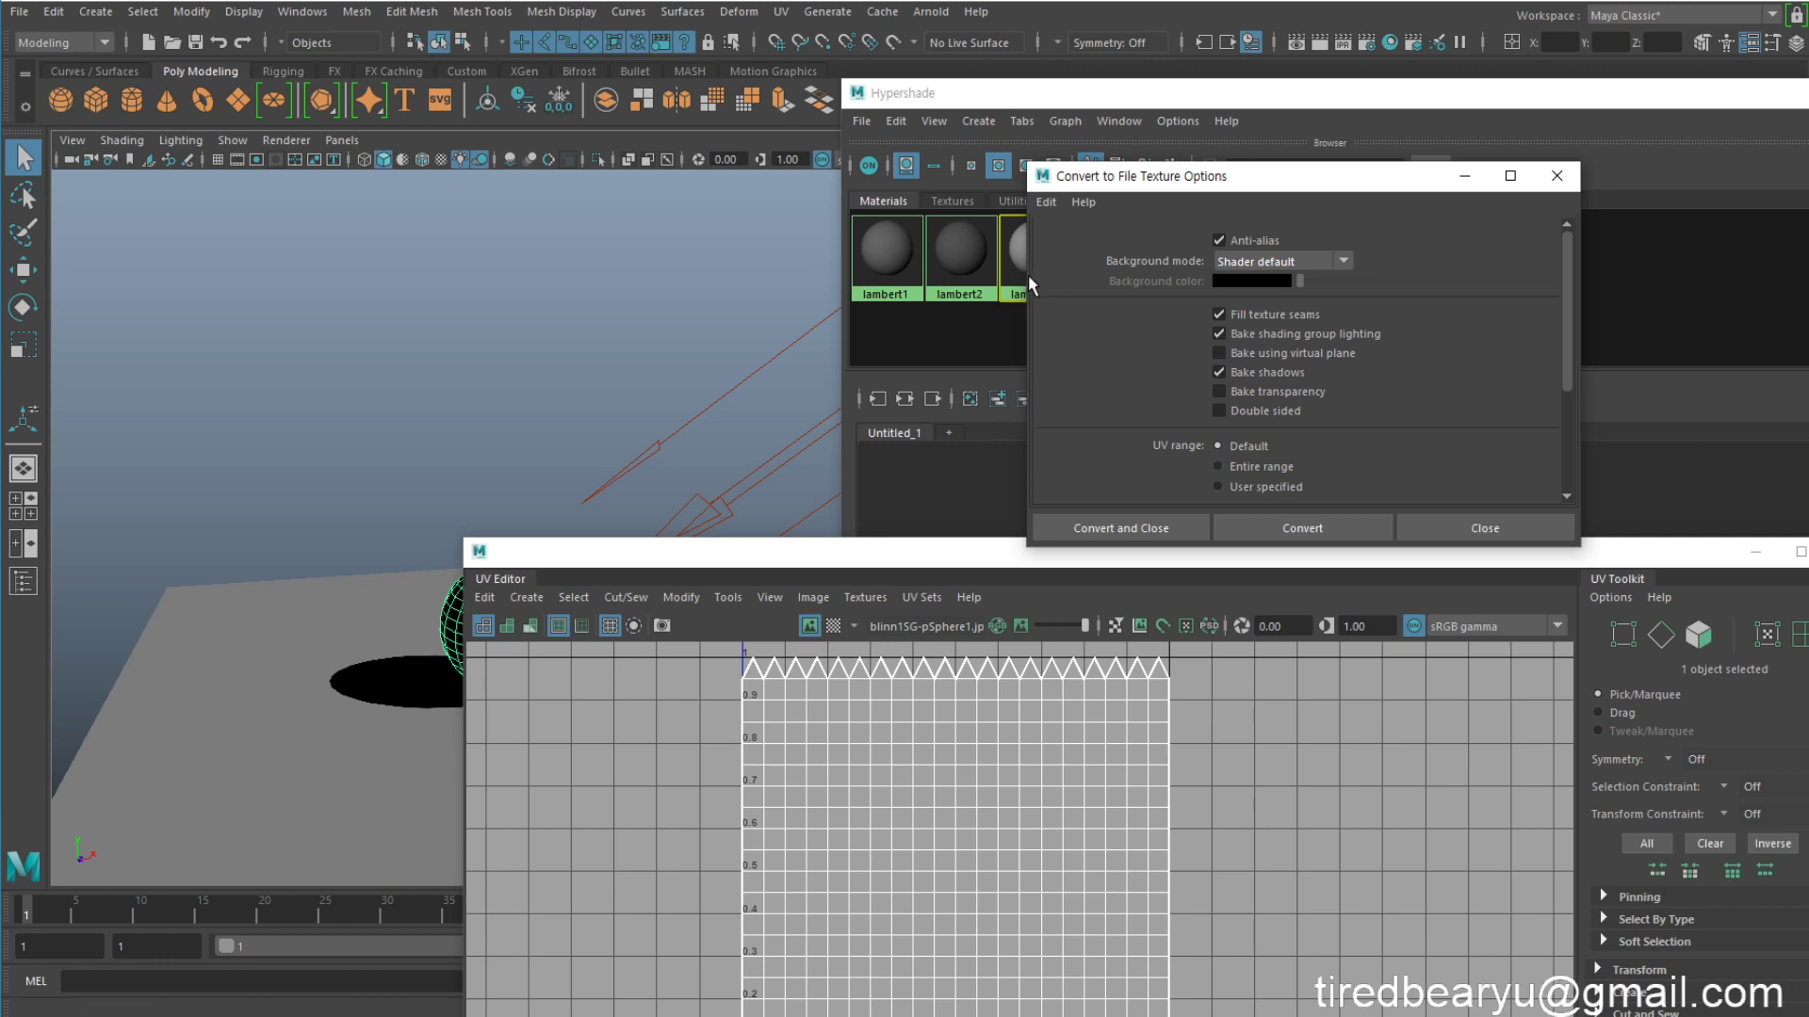
Step: Select lambert3 and rearrange the Hypershade, conversion options and UV Editor windows to uncover its full attributes
left_click(1014, 264)
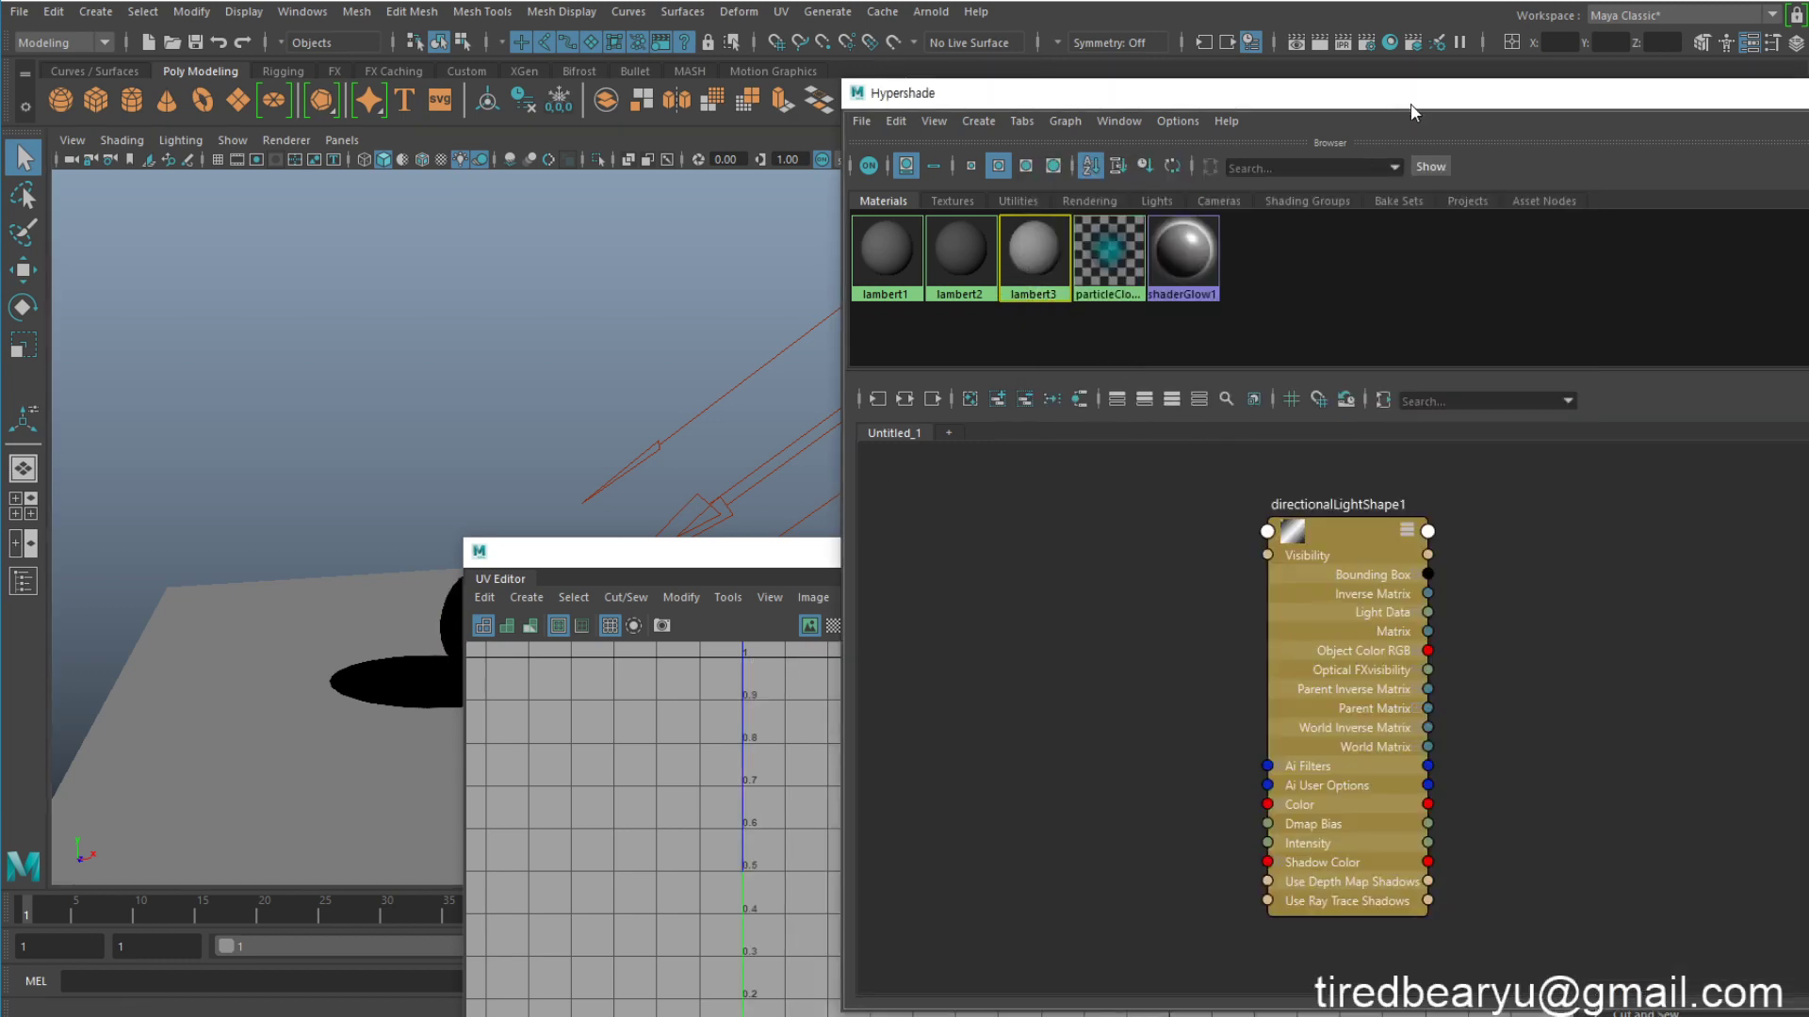
left_click_drag(1393, 99, 998, 94)
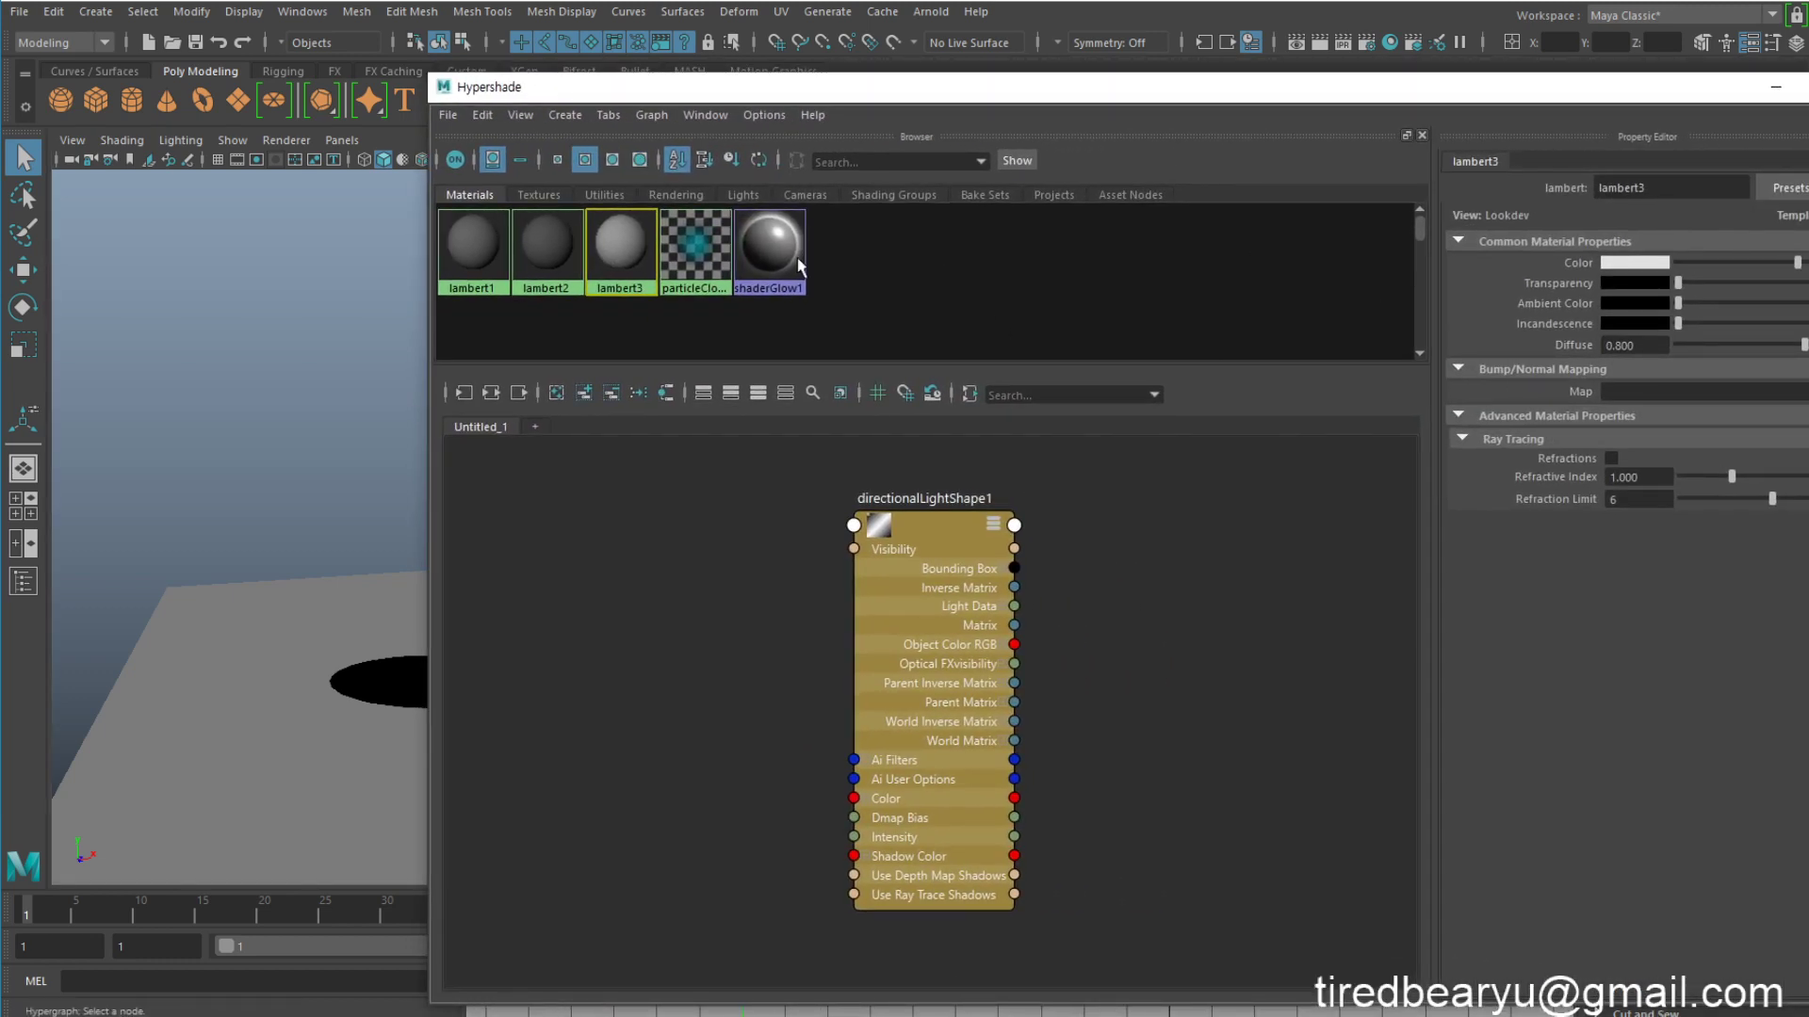
left_click_drag(848, 98, 786, 526)
left_click_drag(1353, 181, 974, 188)
left_click_drag(1424, 513, 701, 198)
left_click_drag(1442, 565, 1387, 862)
Step: Examine lambert3's Matte Opacity, Raytrace Options, Hardware Texturing and Hardware Shading attributes
scroll(1479, 548, "down", 3)
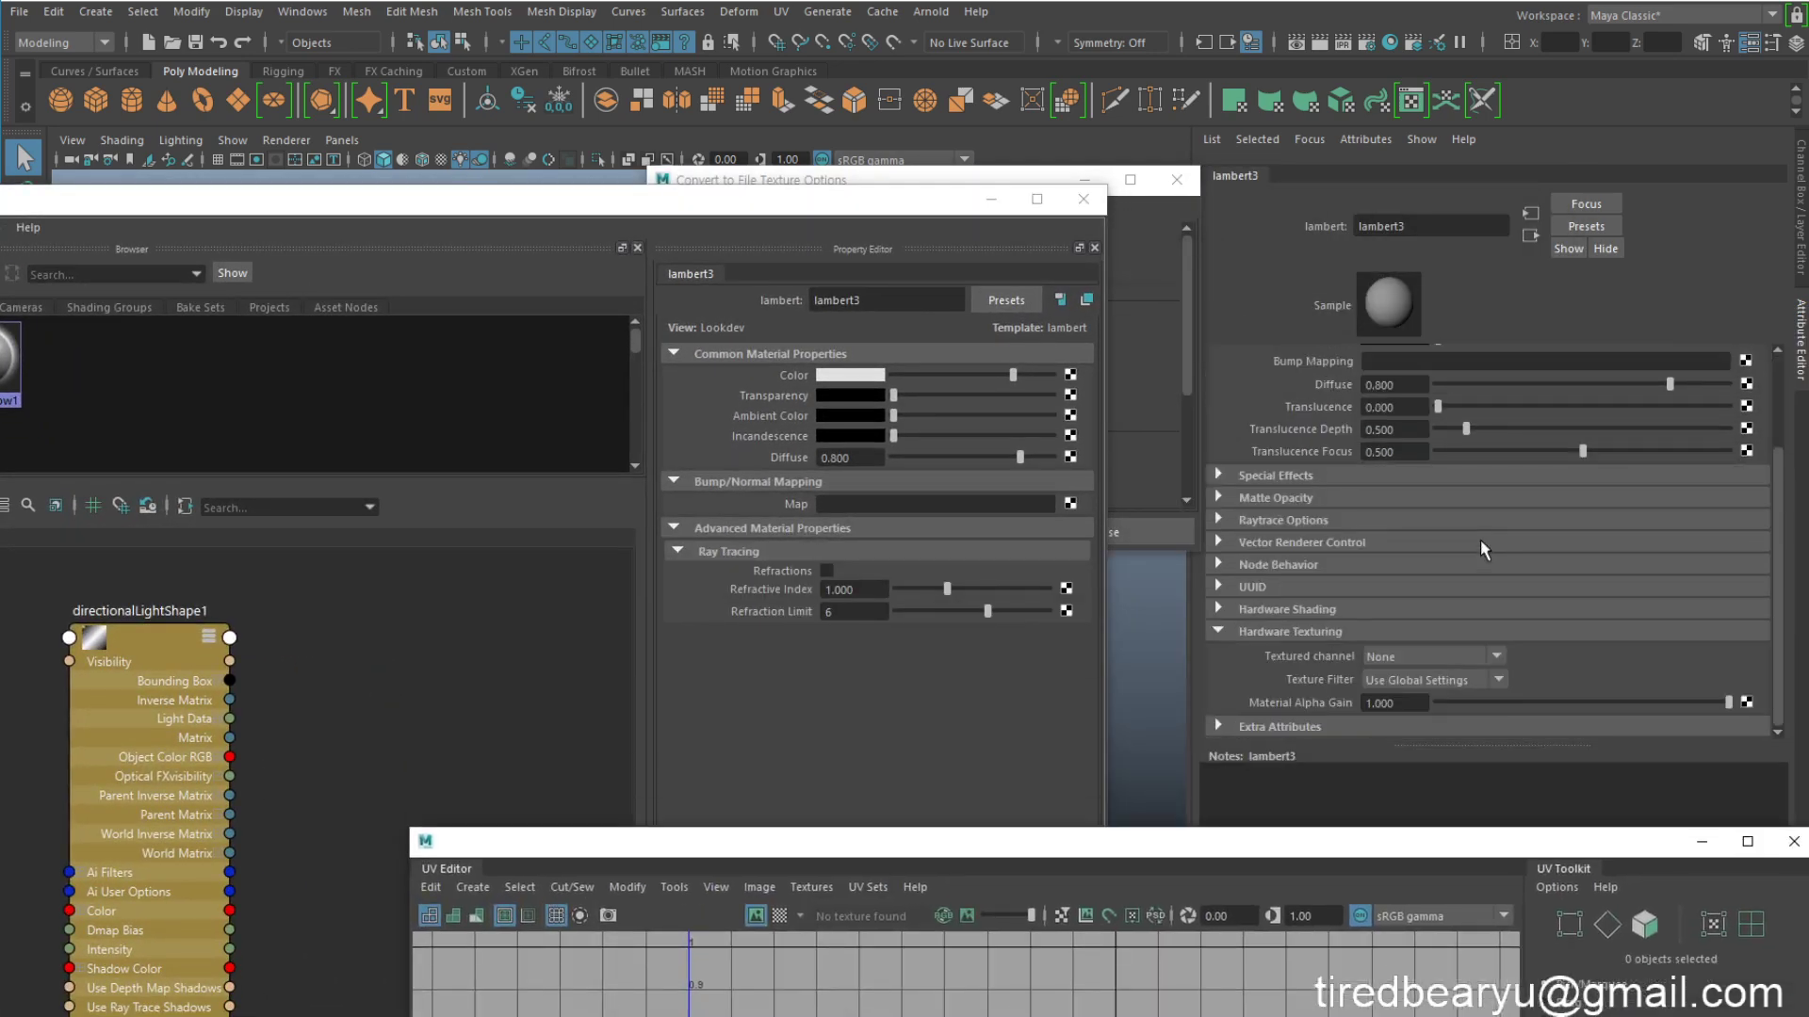
left_click(1300, 497)
left_click(1306, 498)
left_click(1308, 522)
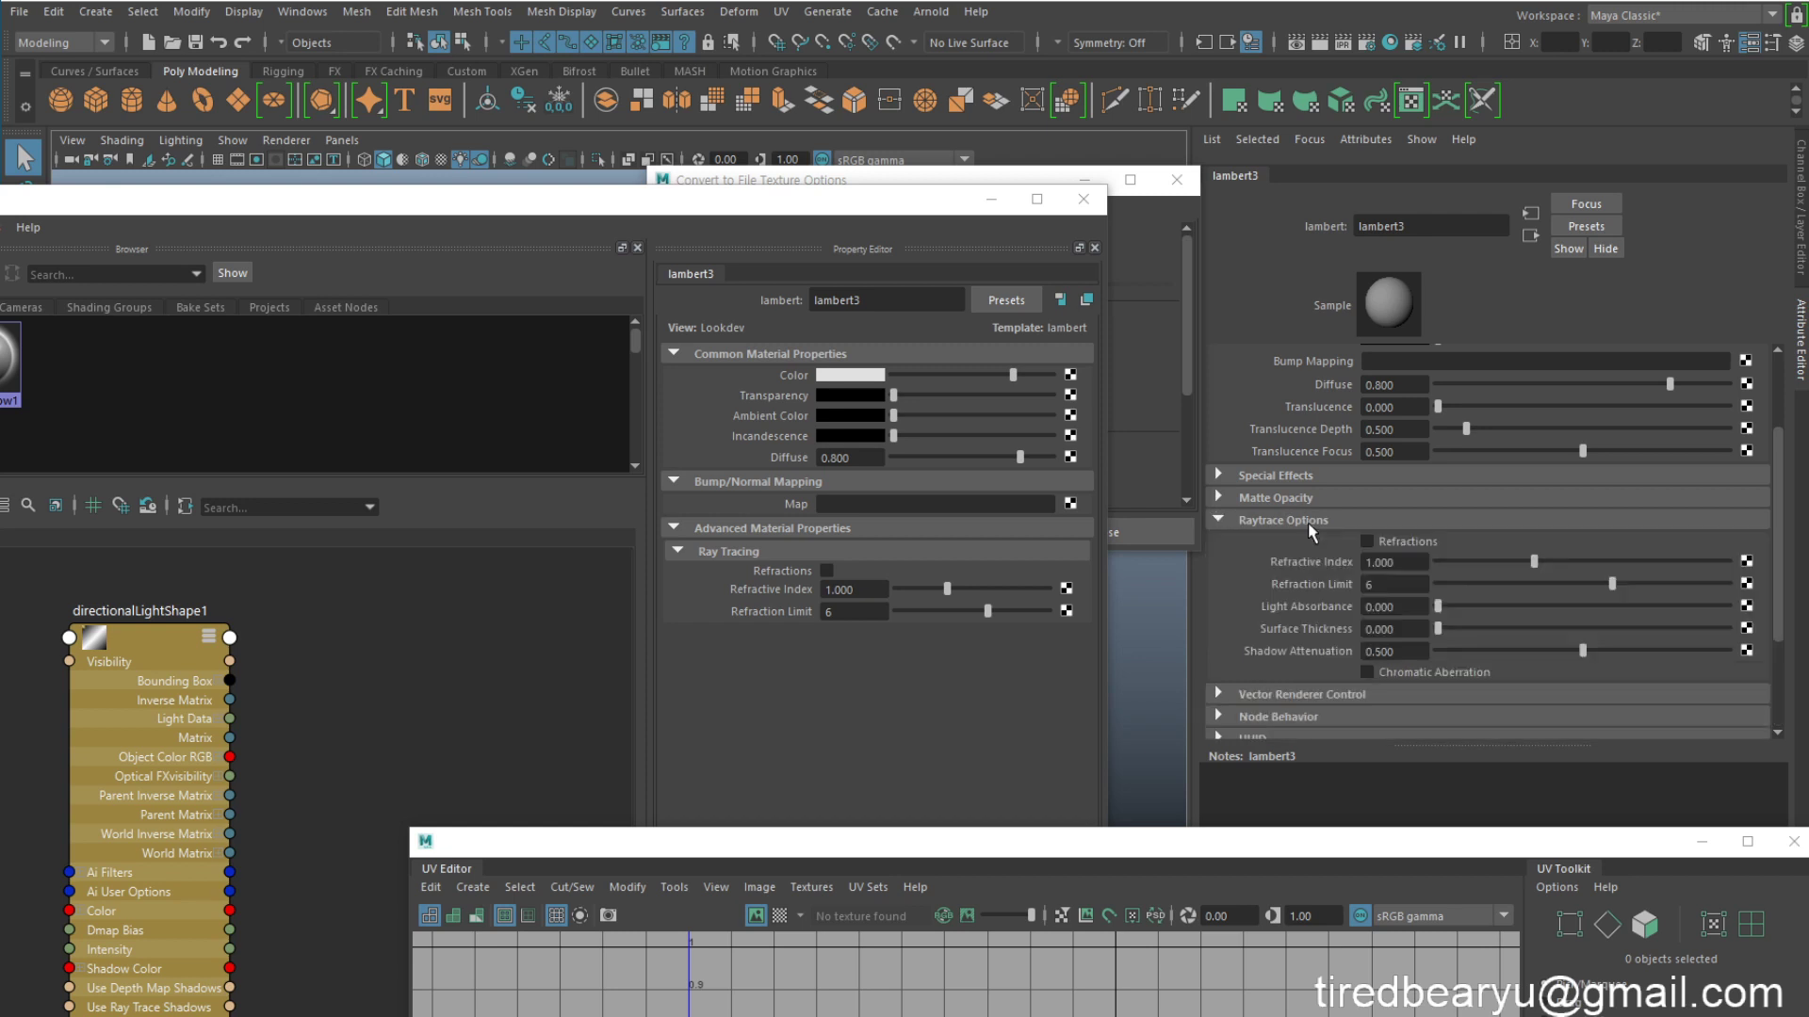
left_click(1307, 521)
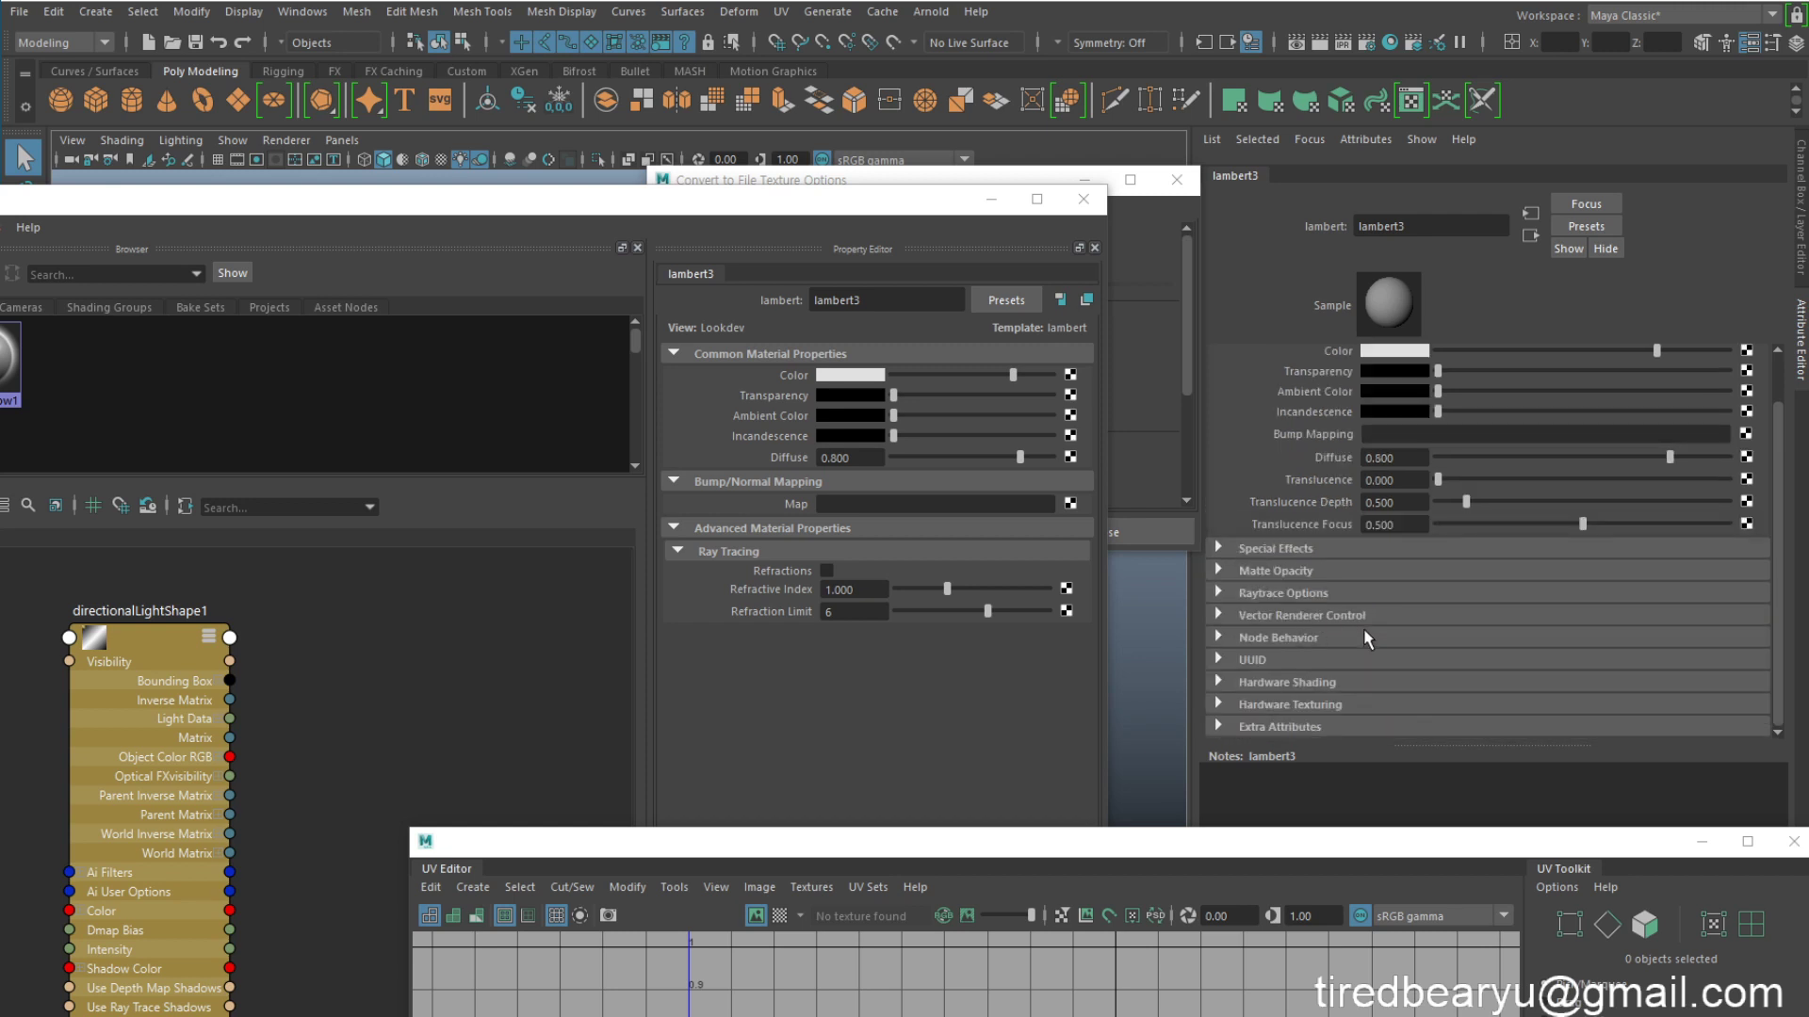
left_click(1345, 685)
left_click(1349, 682)
left_click(1351, 681)
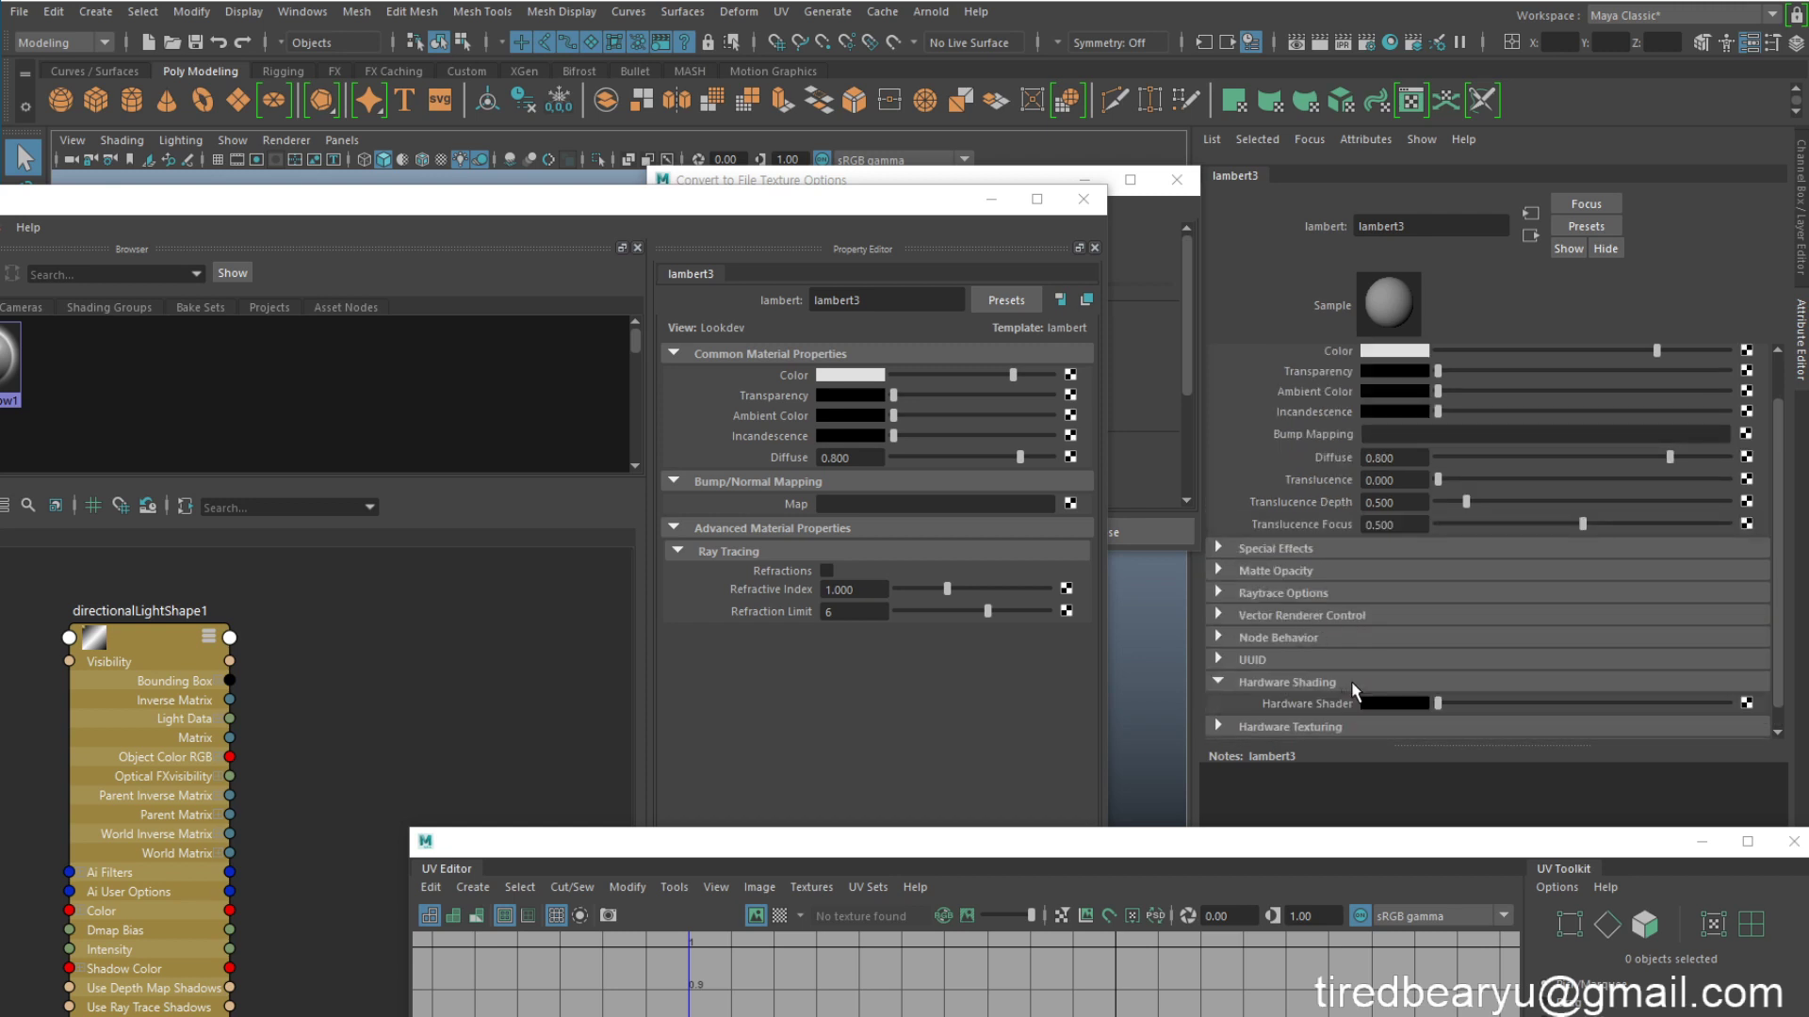
left_click(1352, 682)
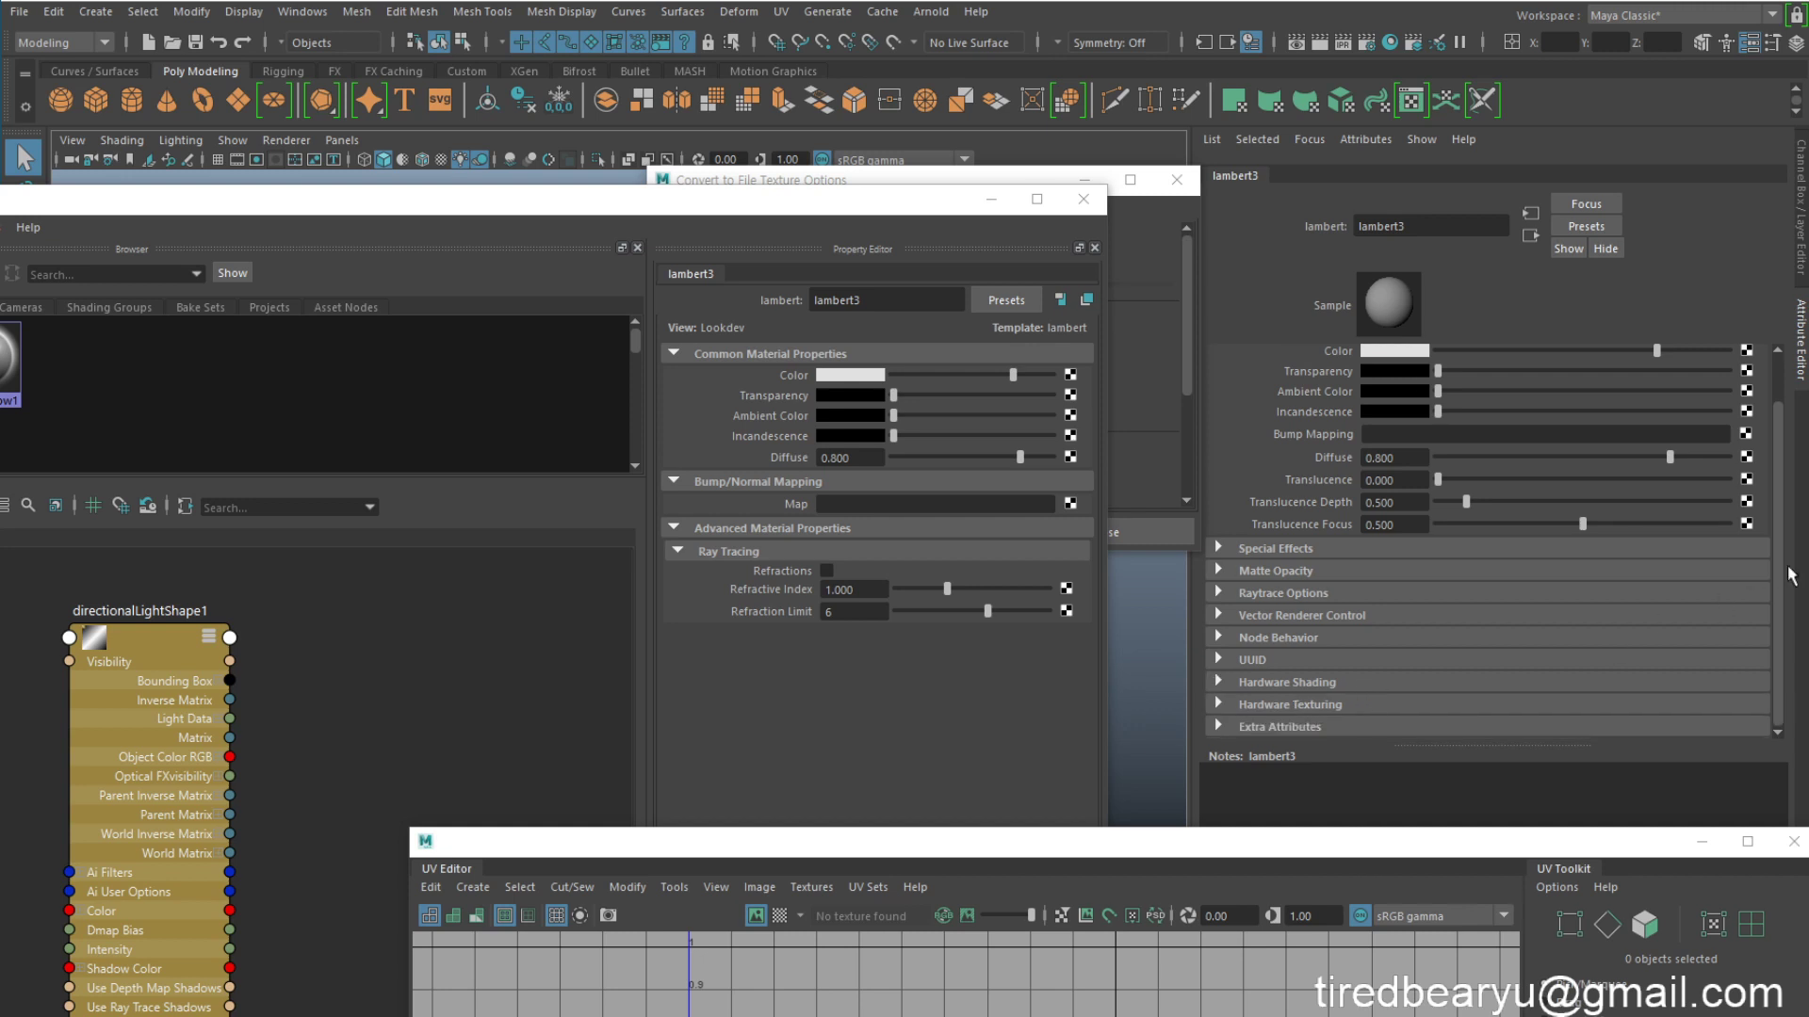
left_click_drag(1776, 538, 1780, 652)
Step: Inspect lambert3's shading group, return to lambert3 and make its color a slightly darker light grey
left_click_drag(718, 205, 1143, 652)
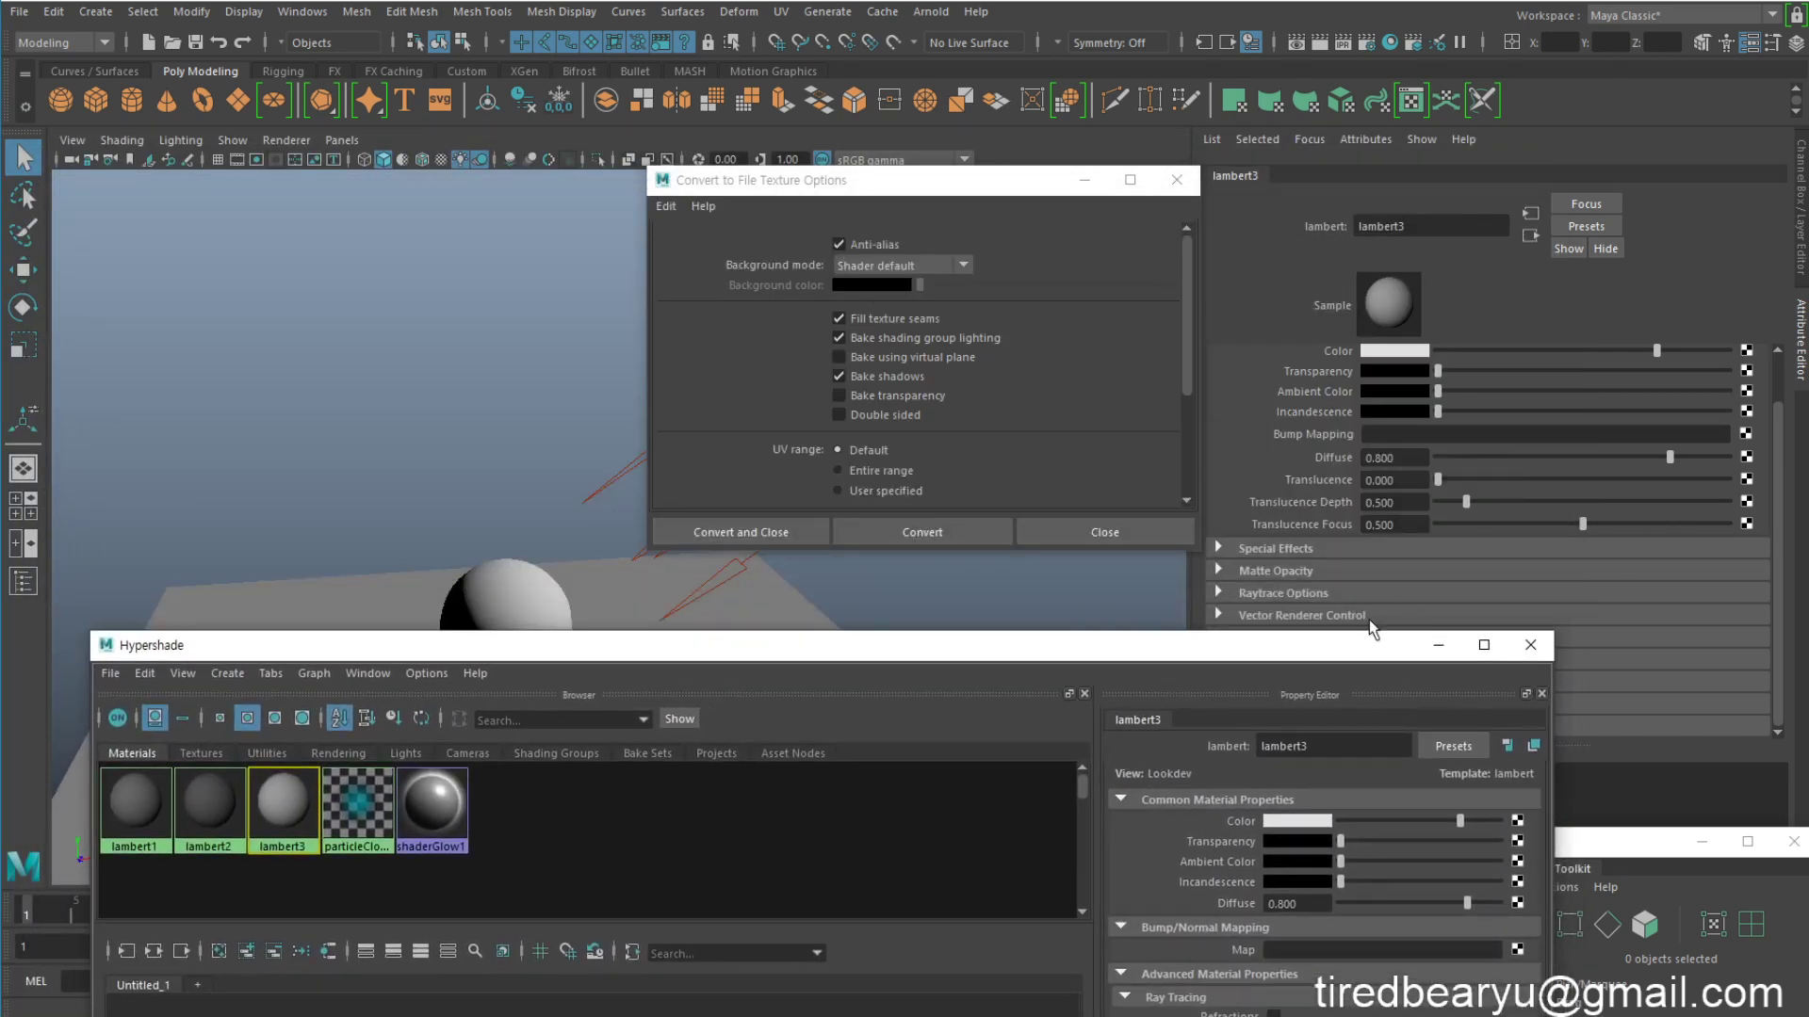
left_click_drag(1366, 646, 1151, 650)
left_click(1530, 236)
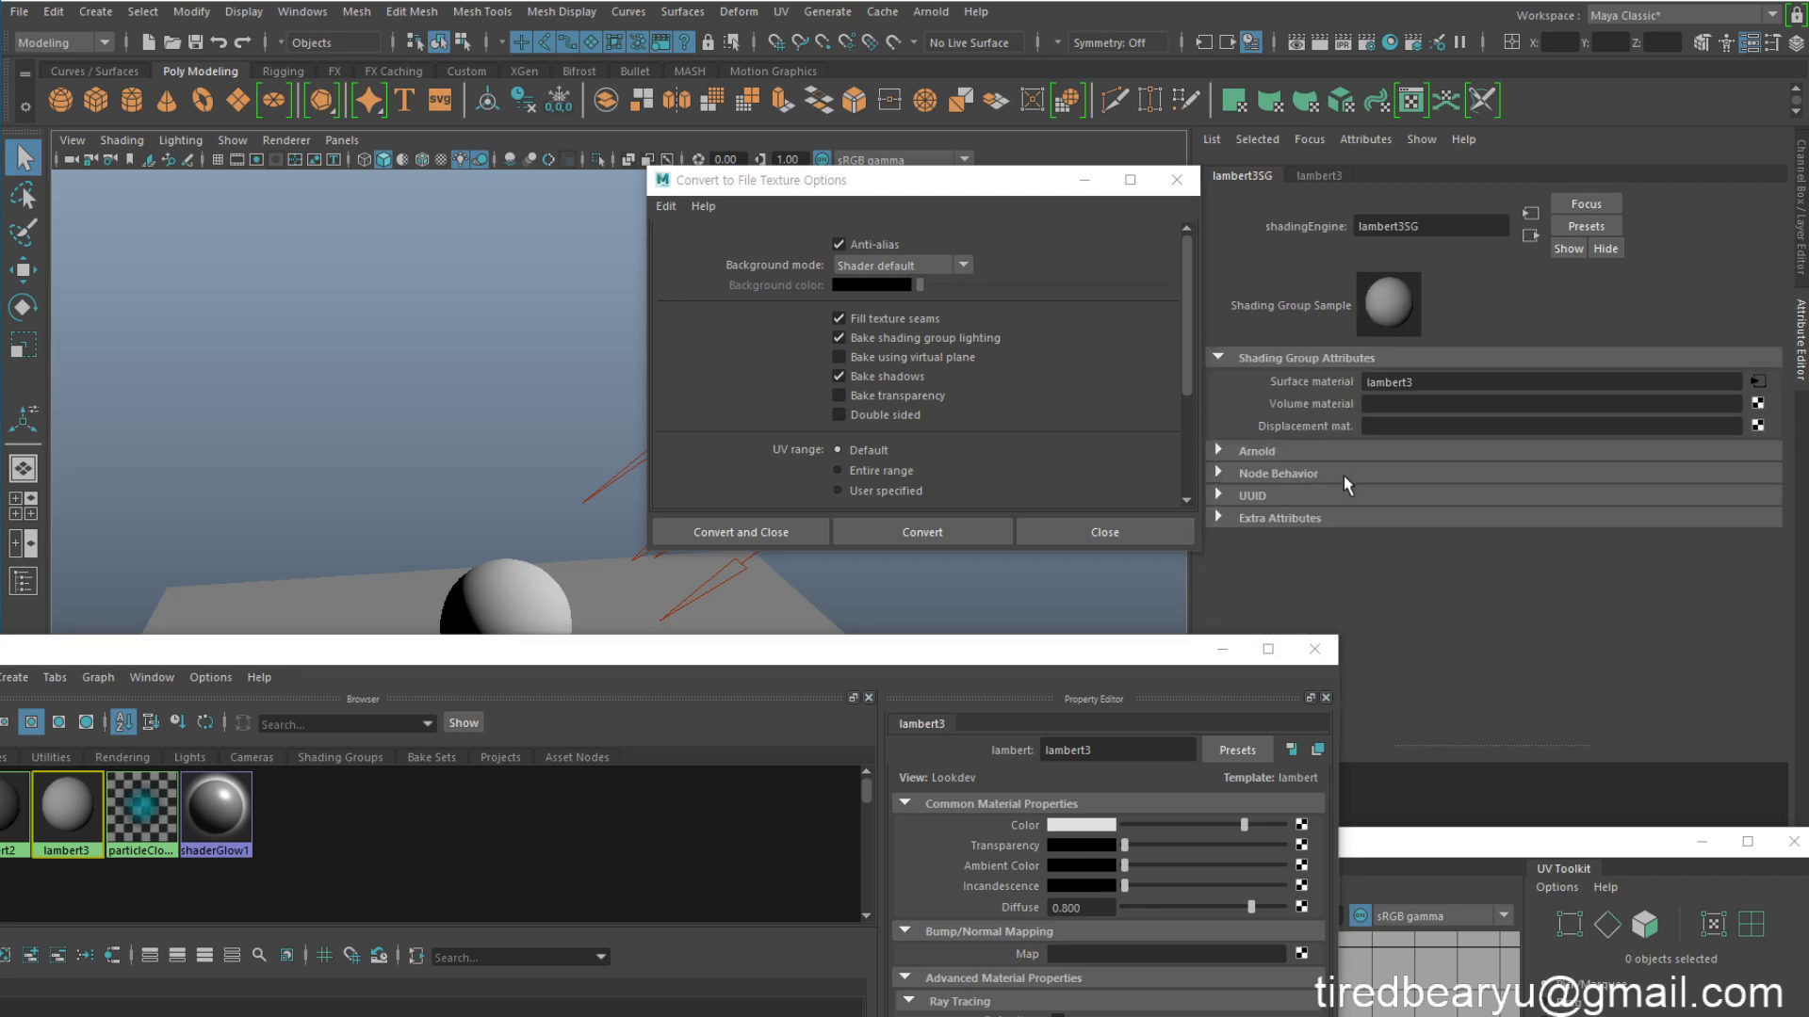
left_click(1531, 214)
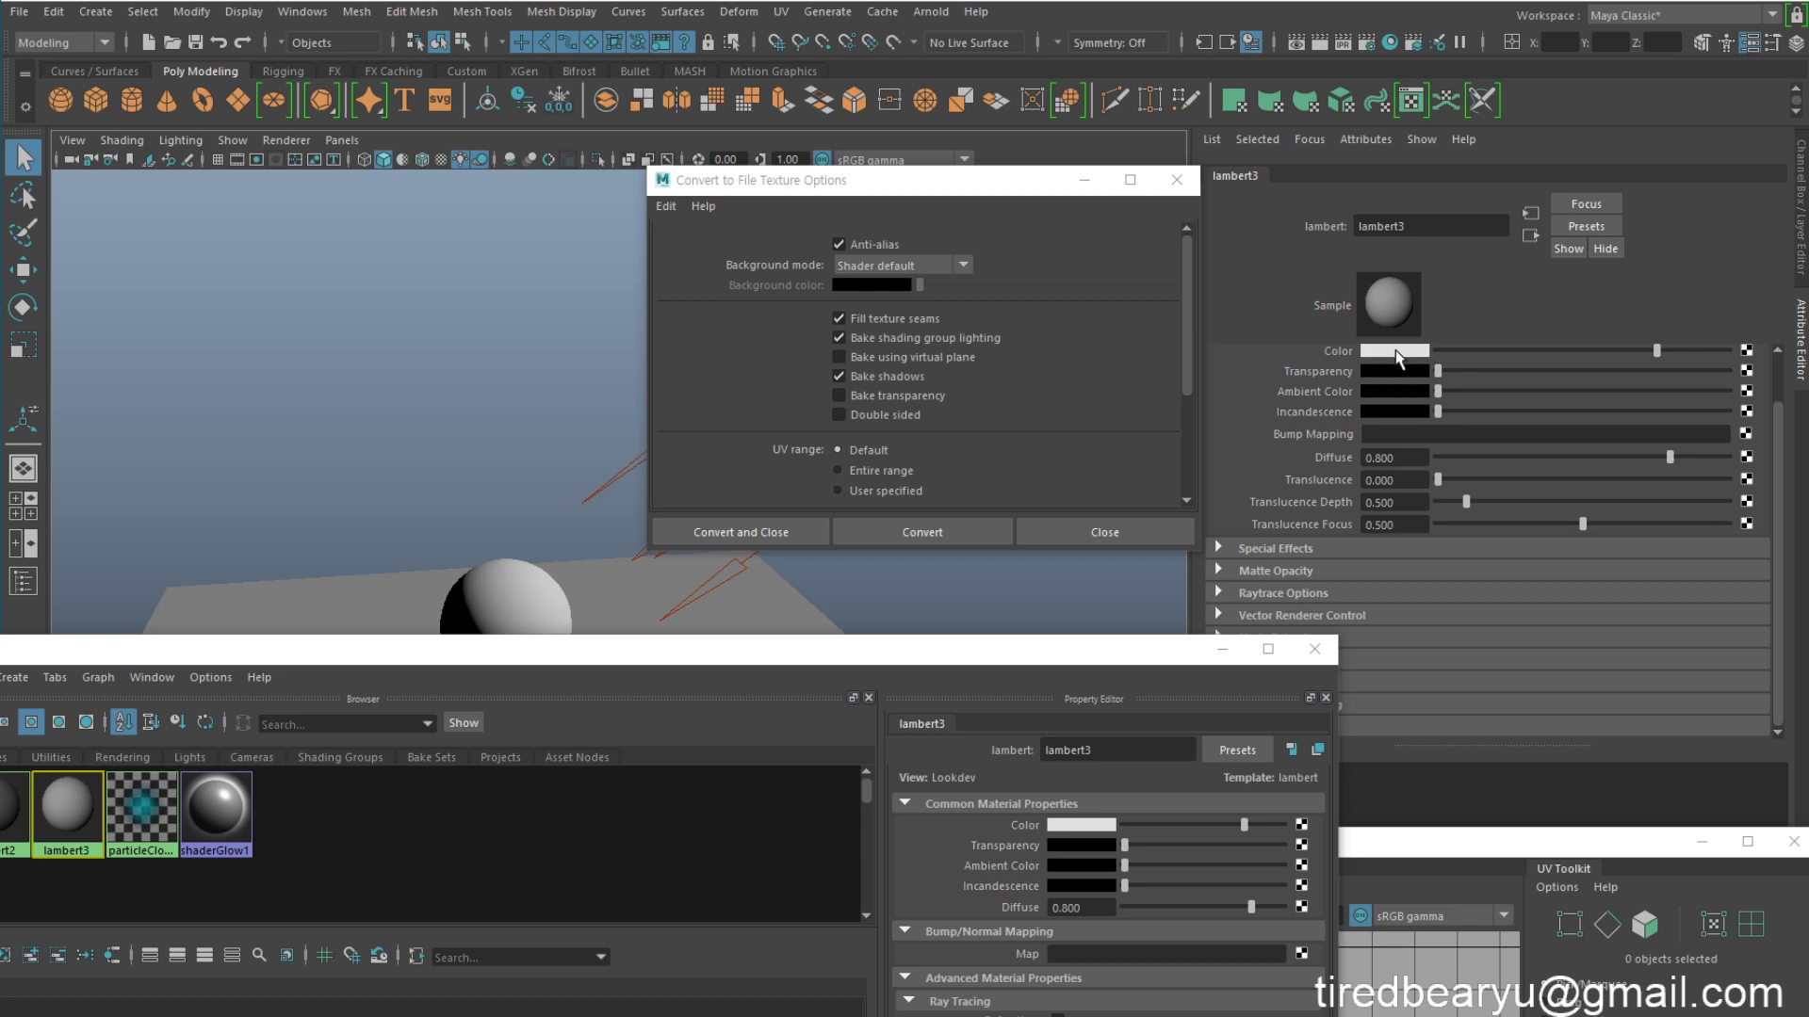
left_click_drag(1505, 346, 1626, 358)
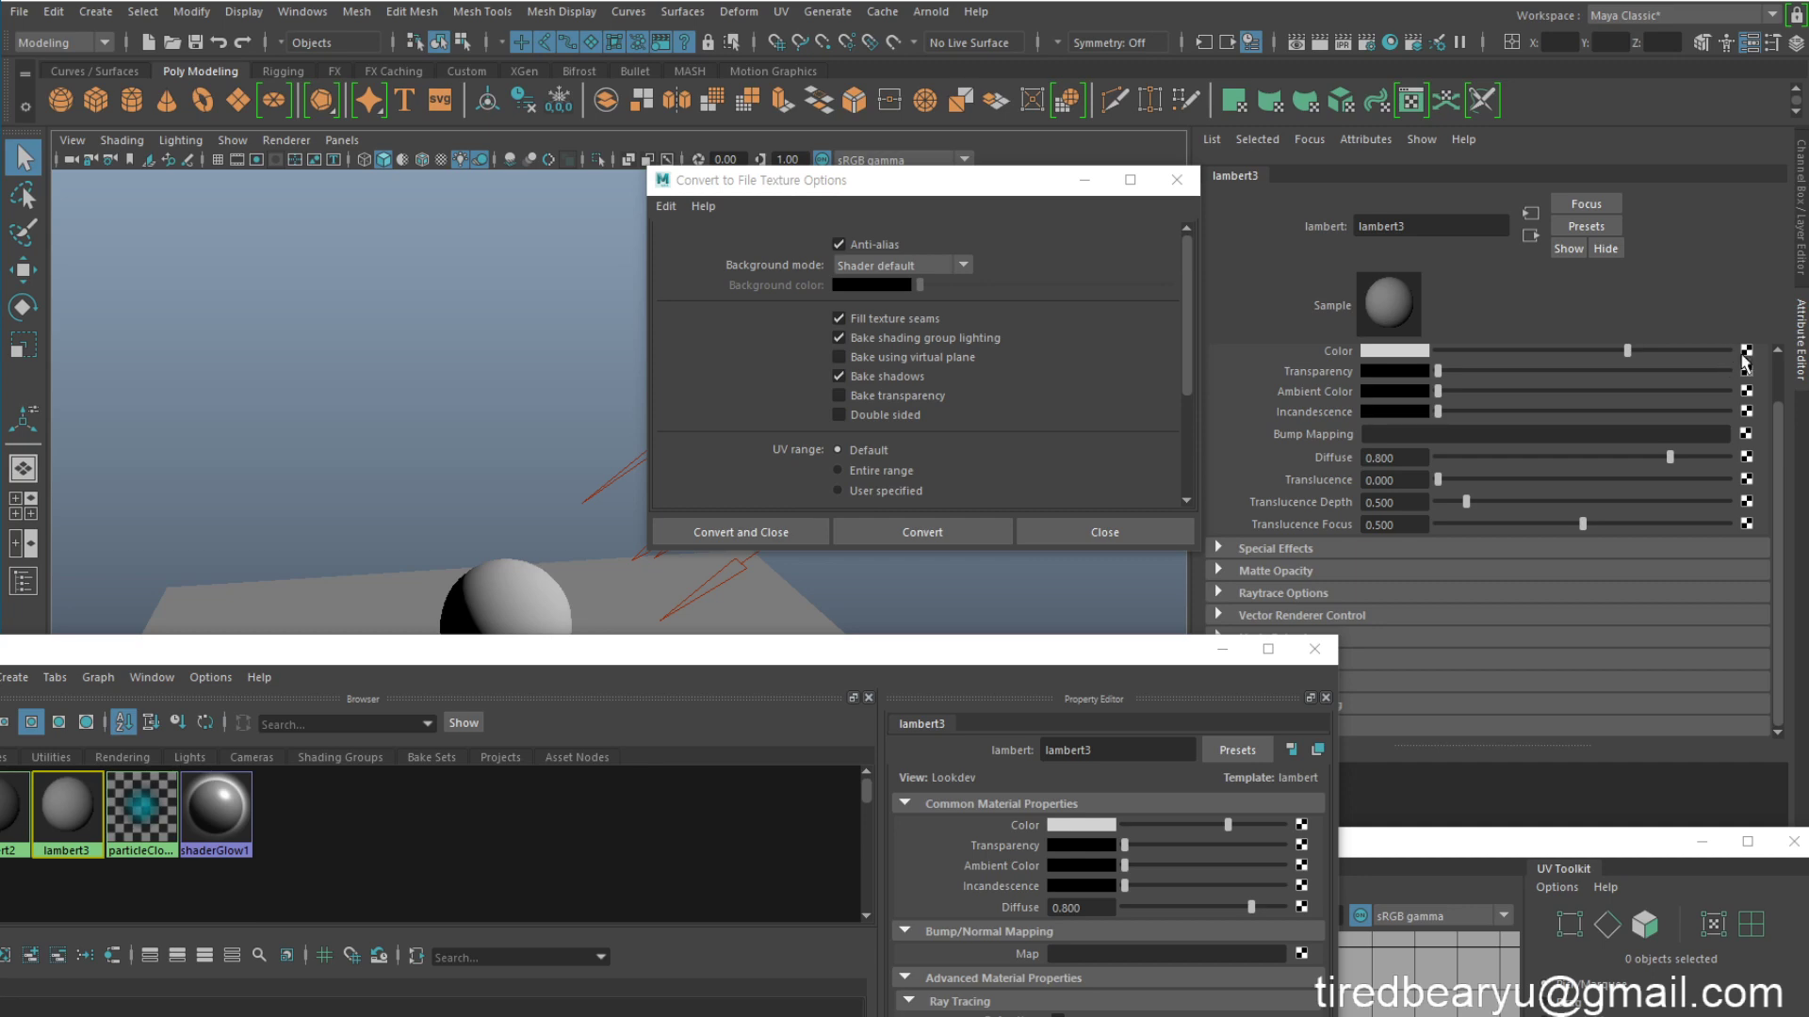
Step: Move the Hypershade off the conversion options and try the Custom color and Extend edge color background modes
left_click_drag(835, 654, 1807, 252)
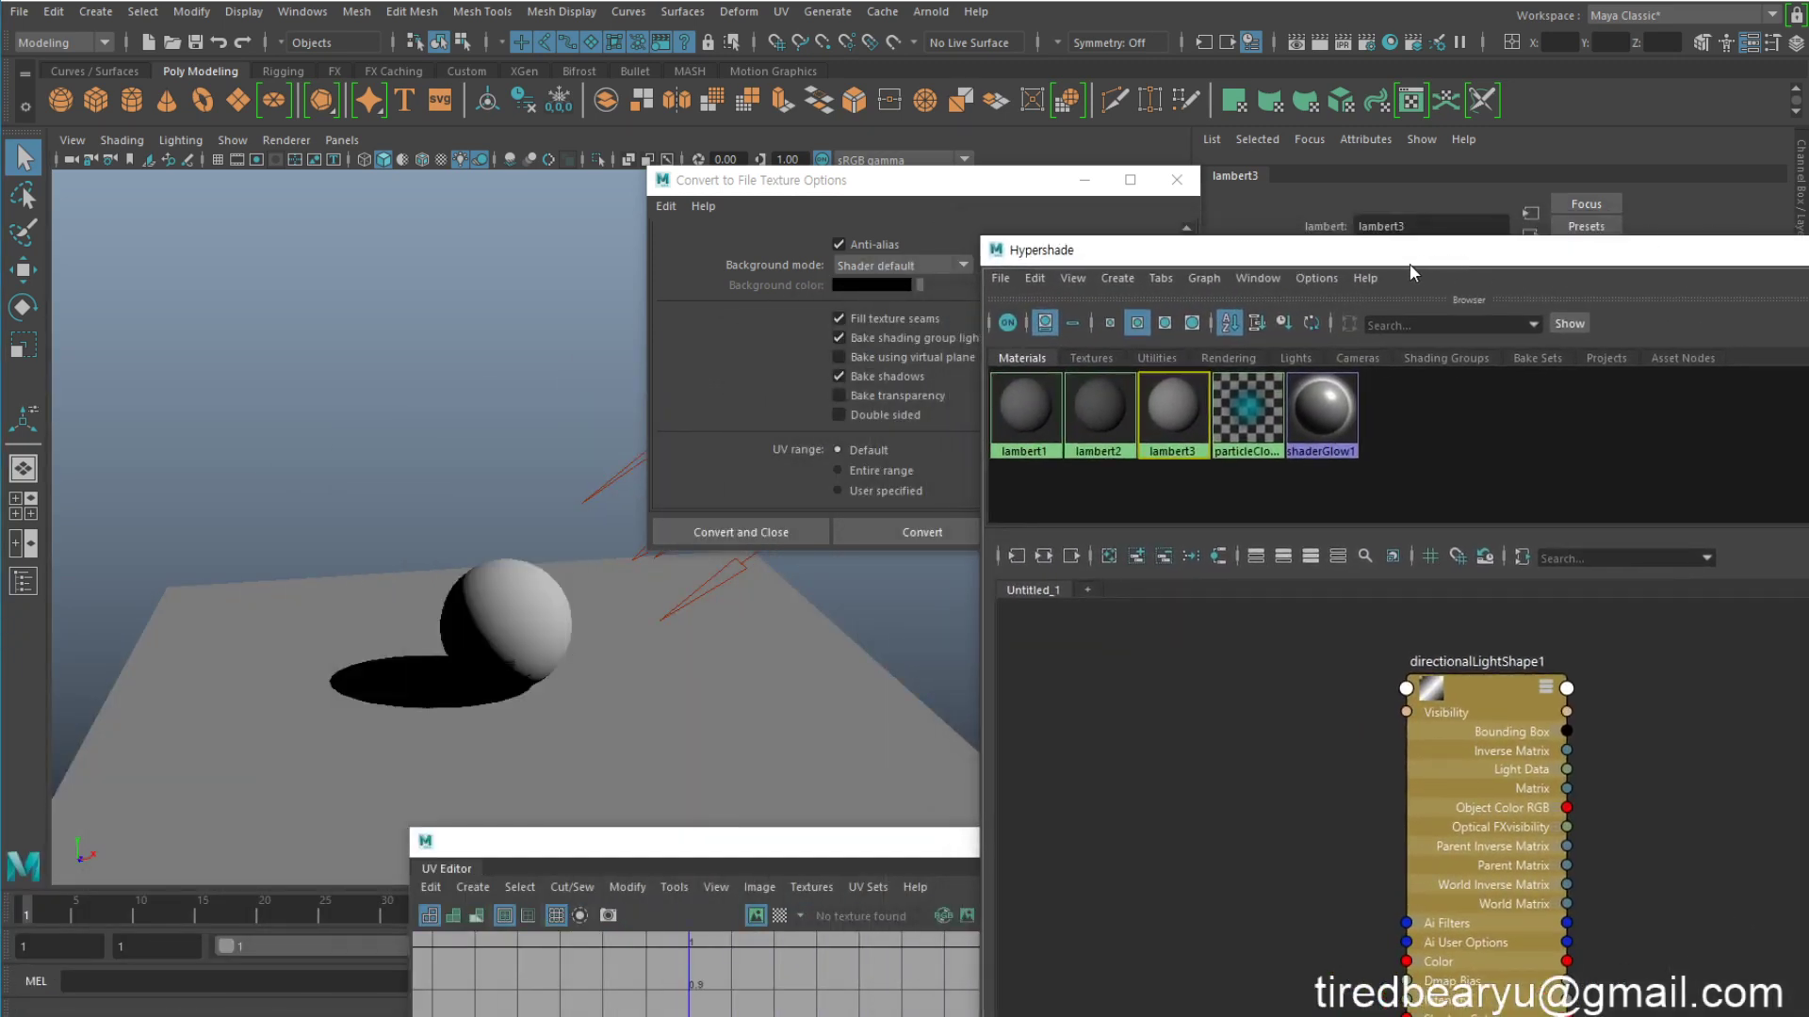
left_click_drag(1347, 263, 1415, 261)
left_click(878, 267)
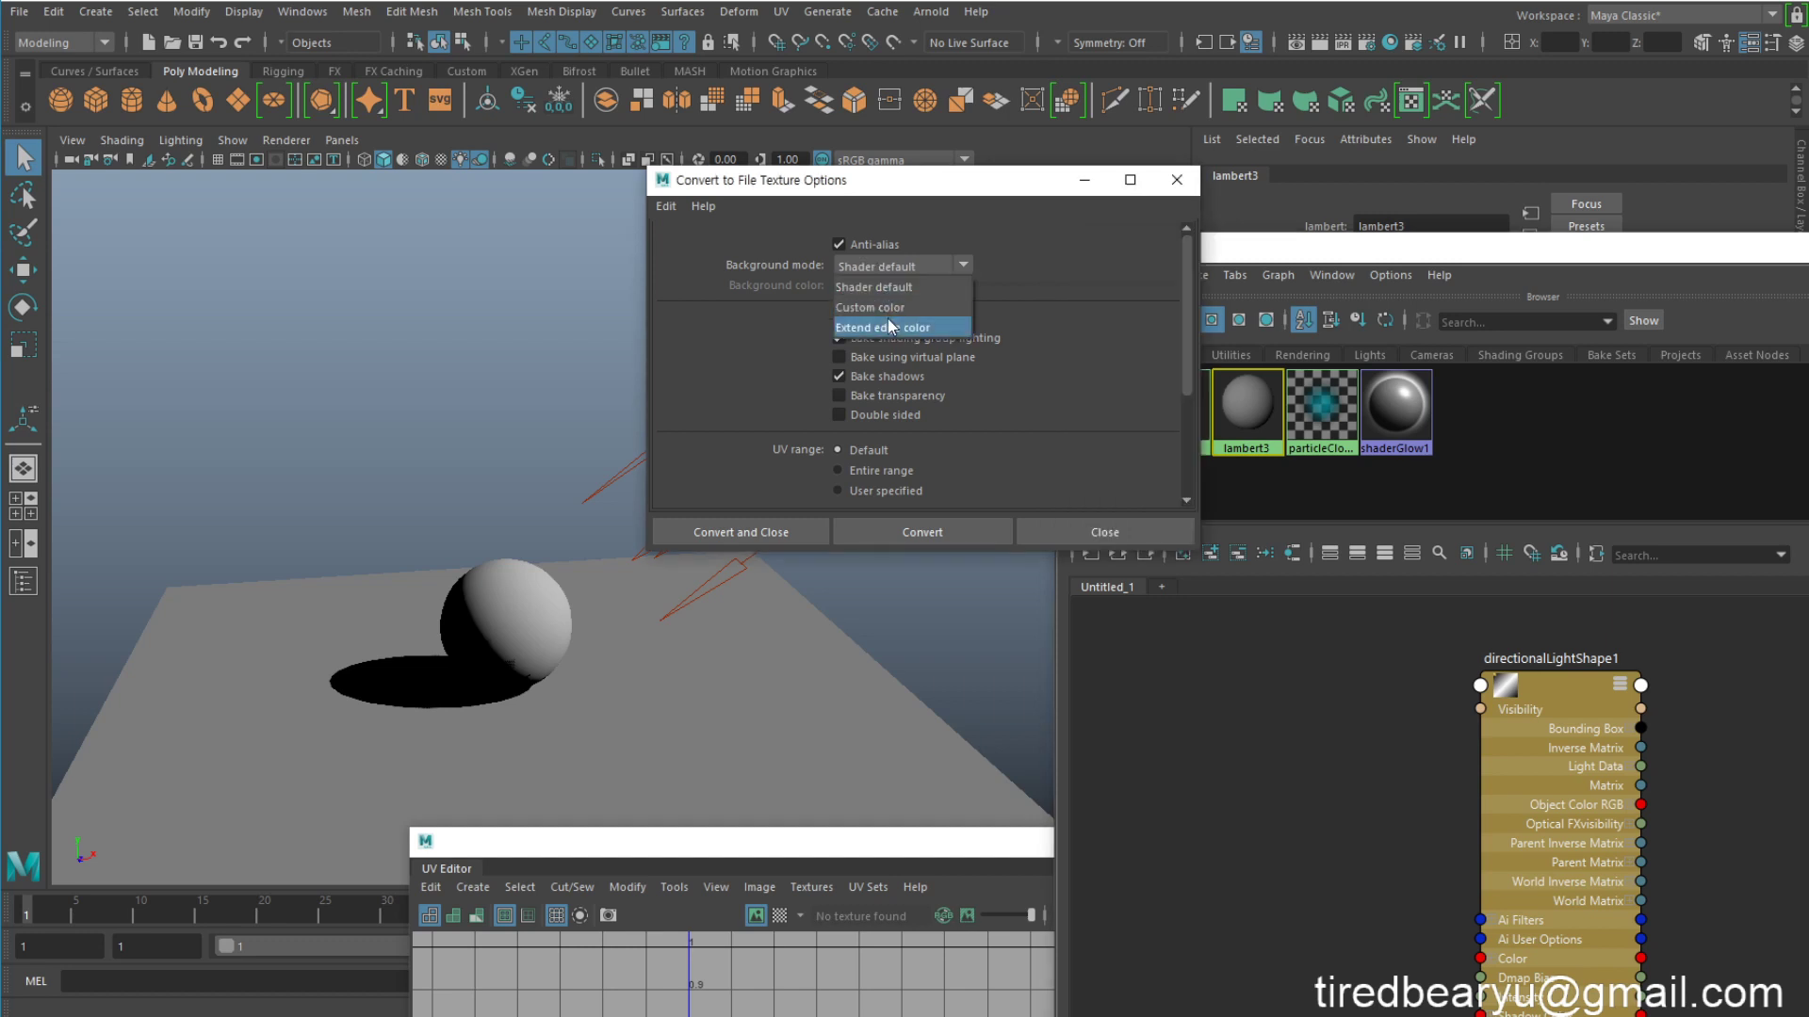
left_click(876, 307)
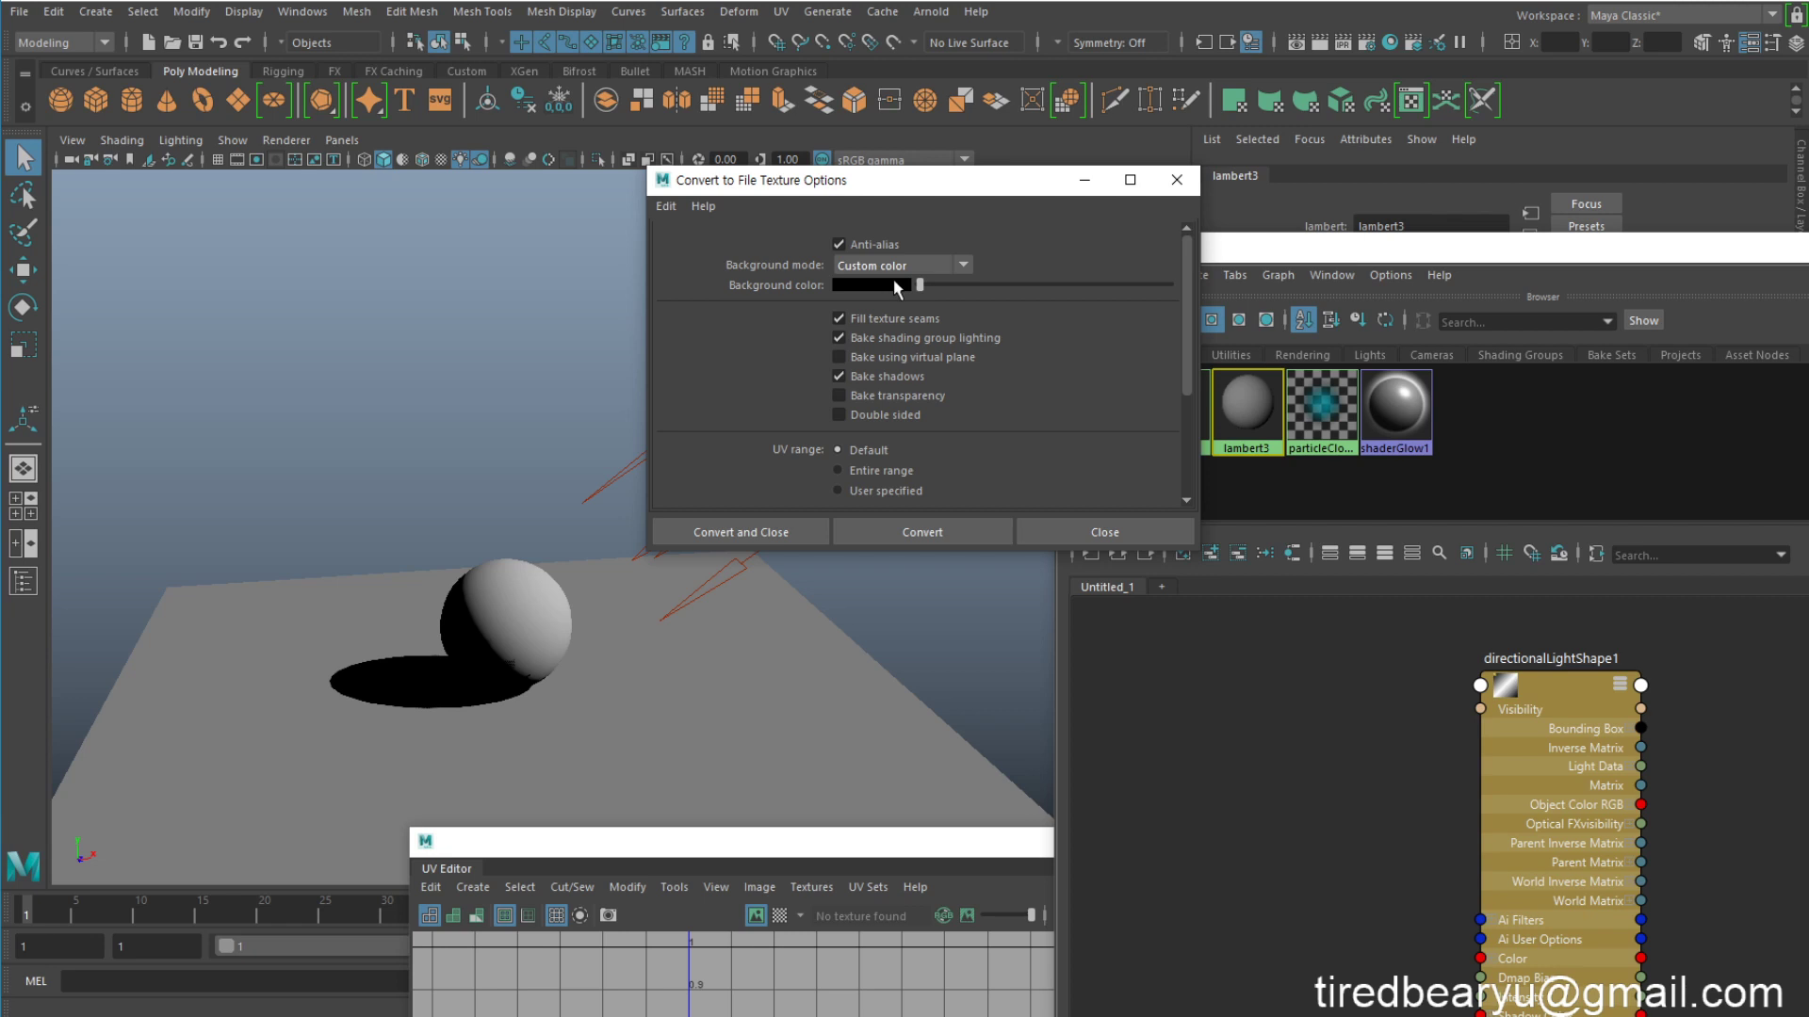
left_click(895, 267)
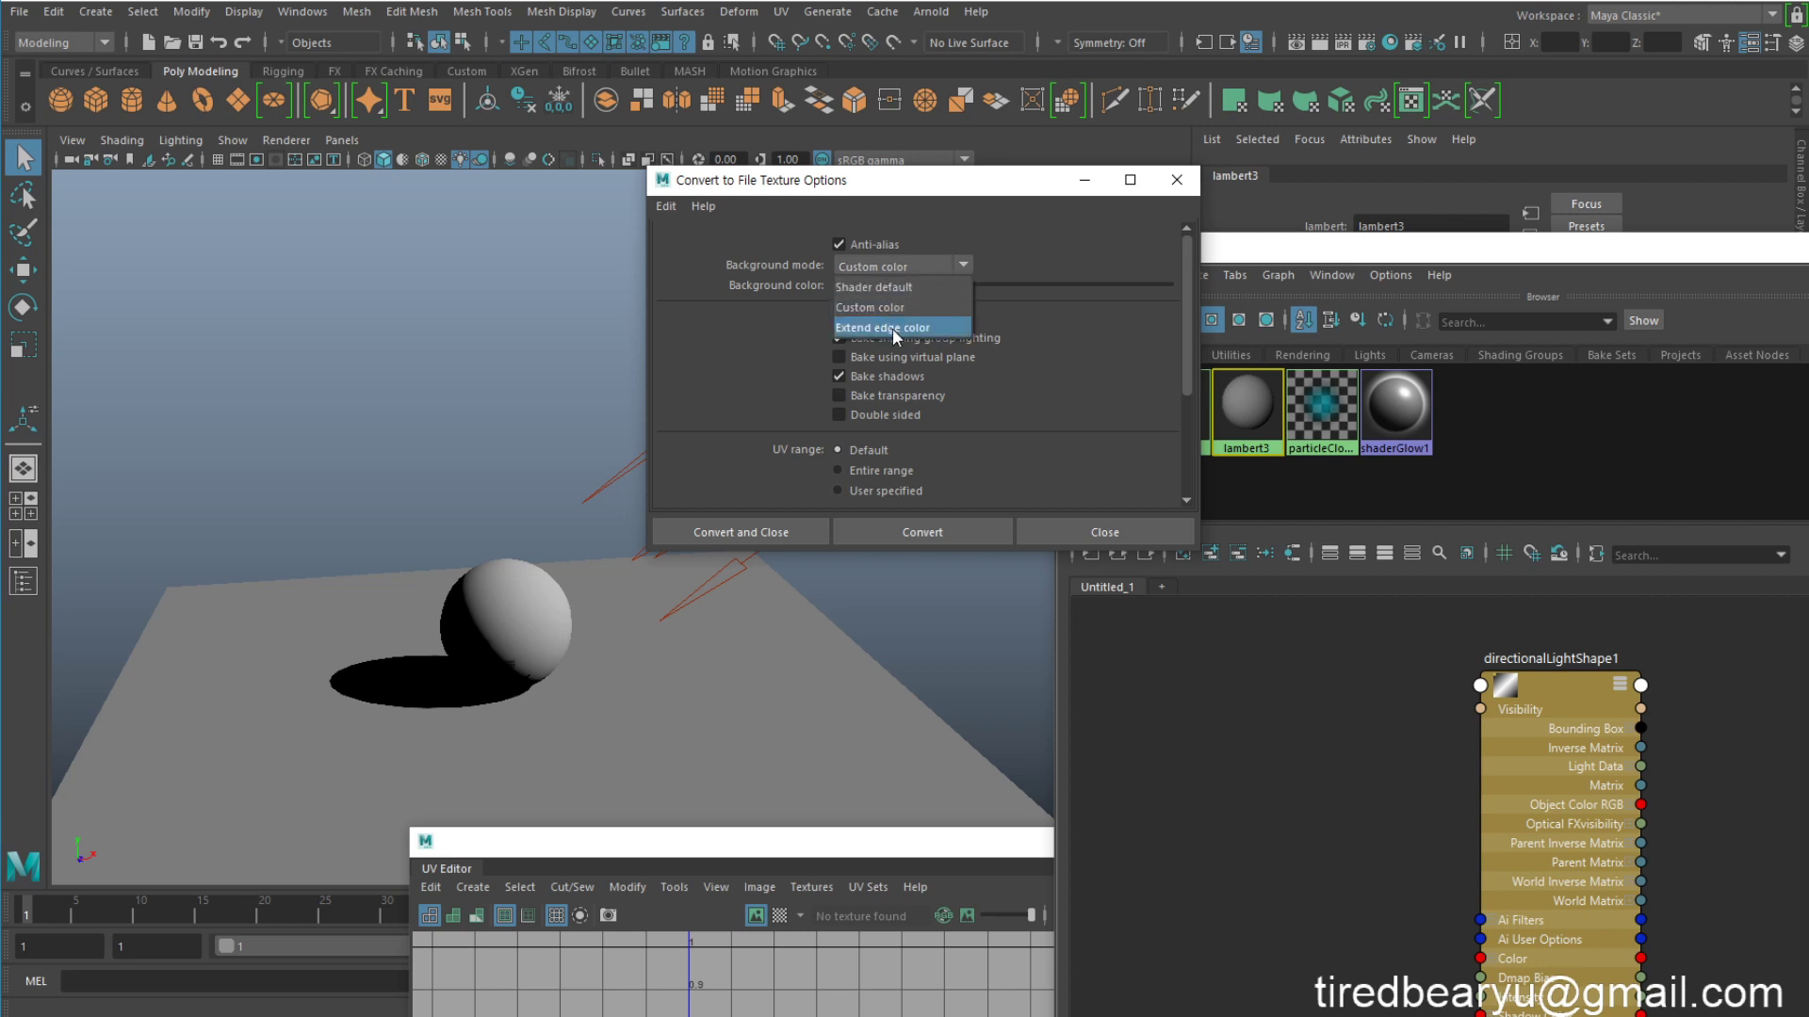
left_click(906, 328)
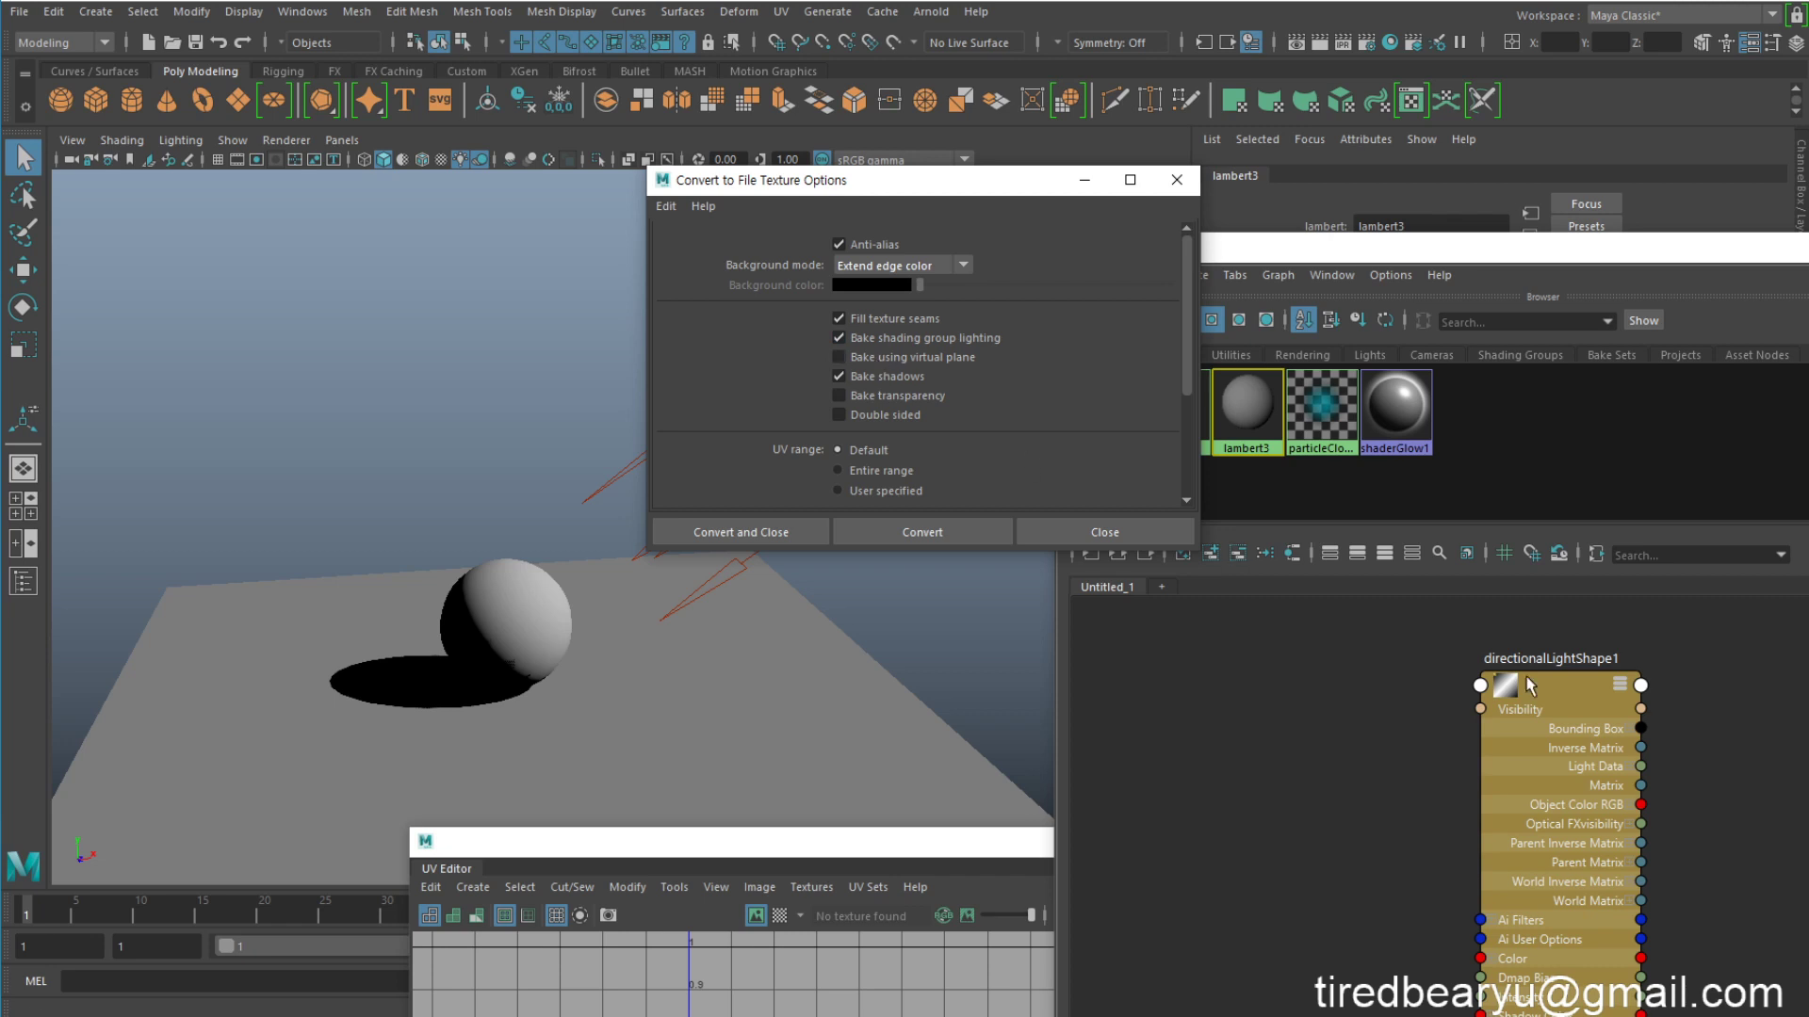
Step: Select the sphere and bring the UV Editor into view to examine its UV layout, keeping the conversion options uncovered
left_click_drag(844, 839, 1029, 556)
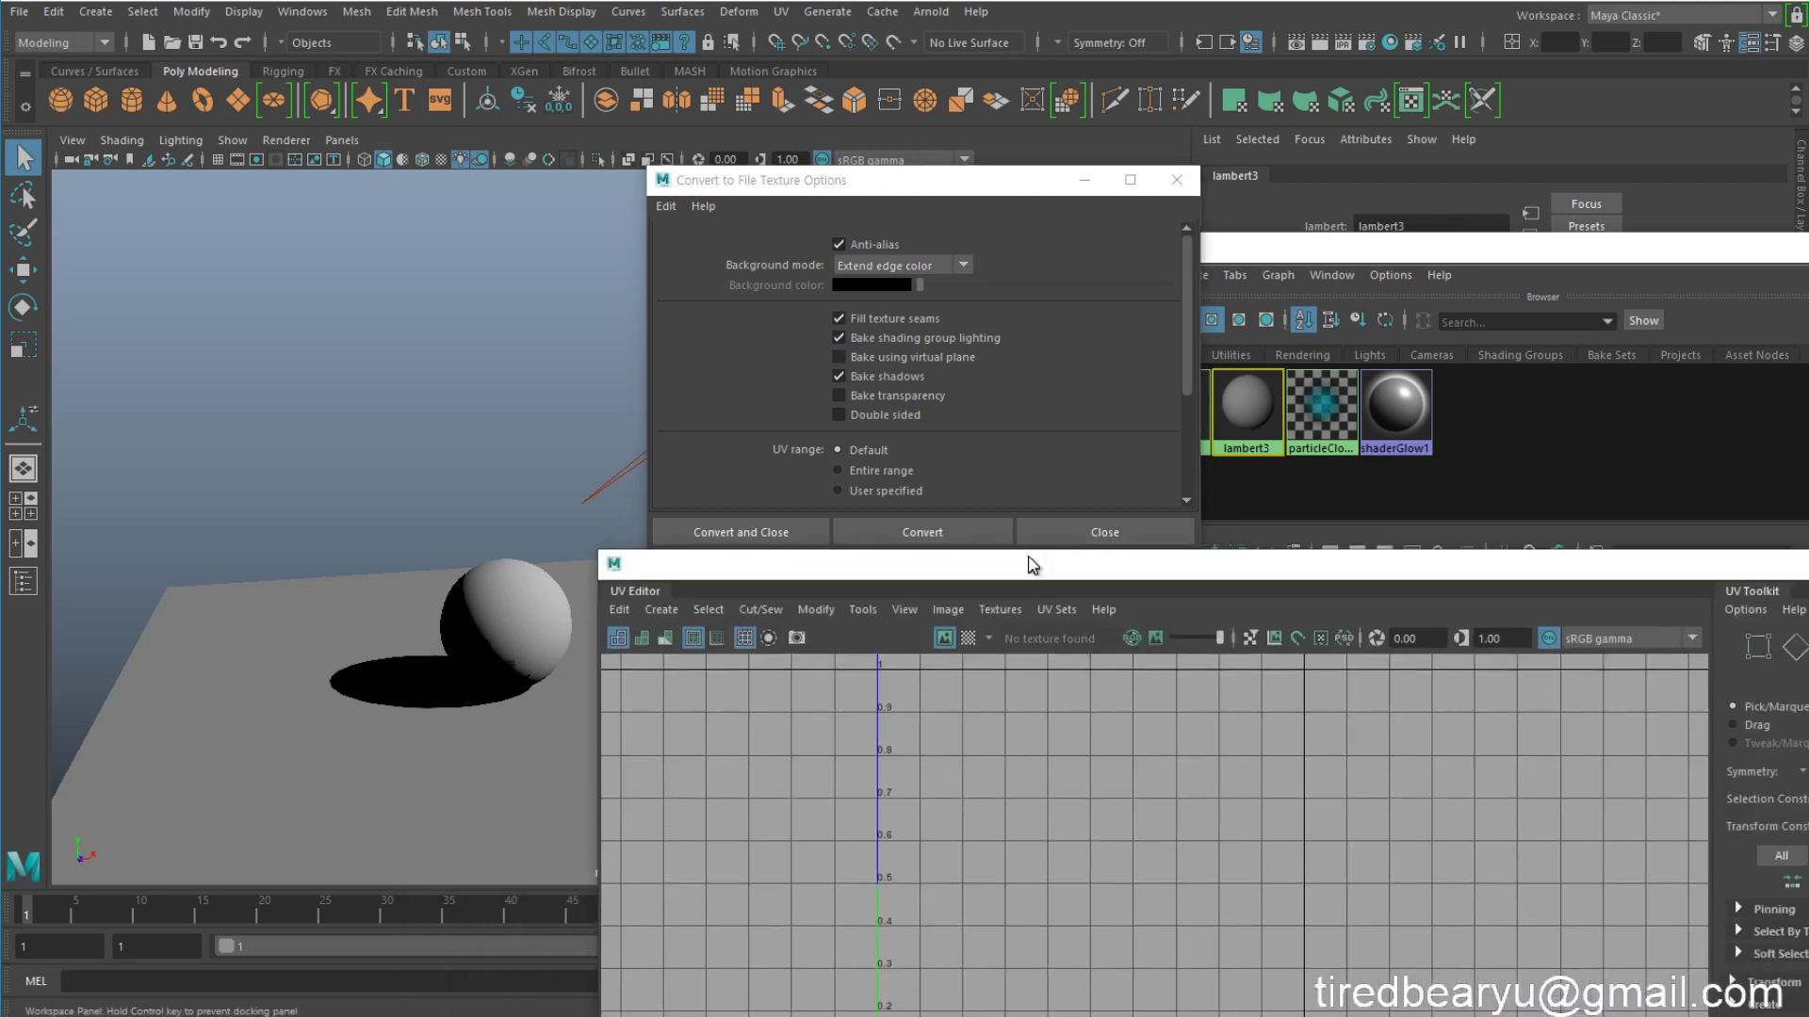
left_click(541, 636)
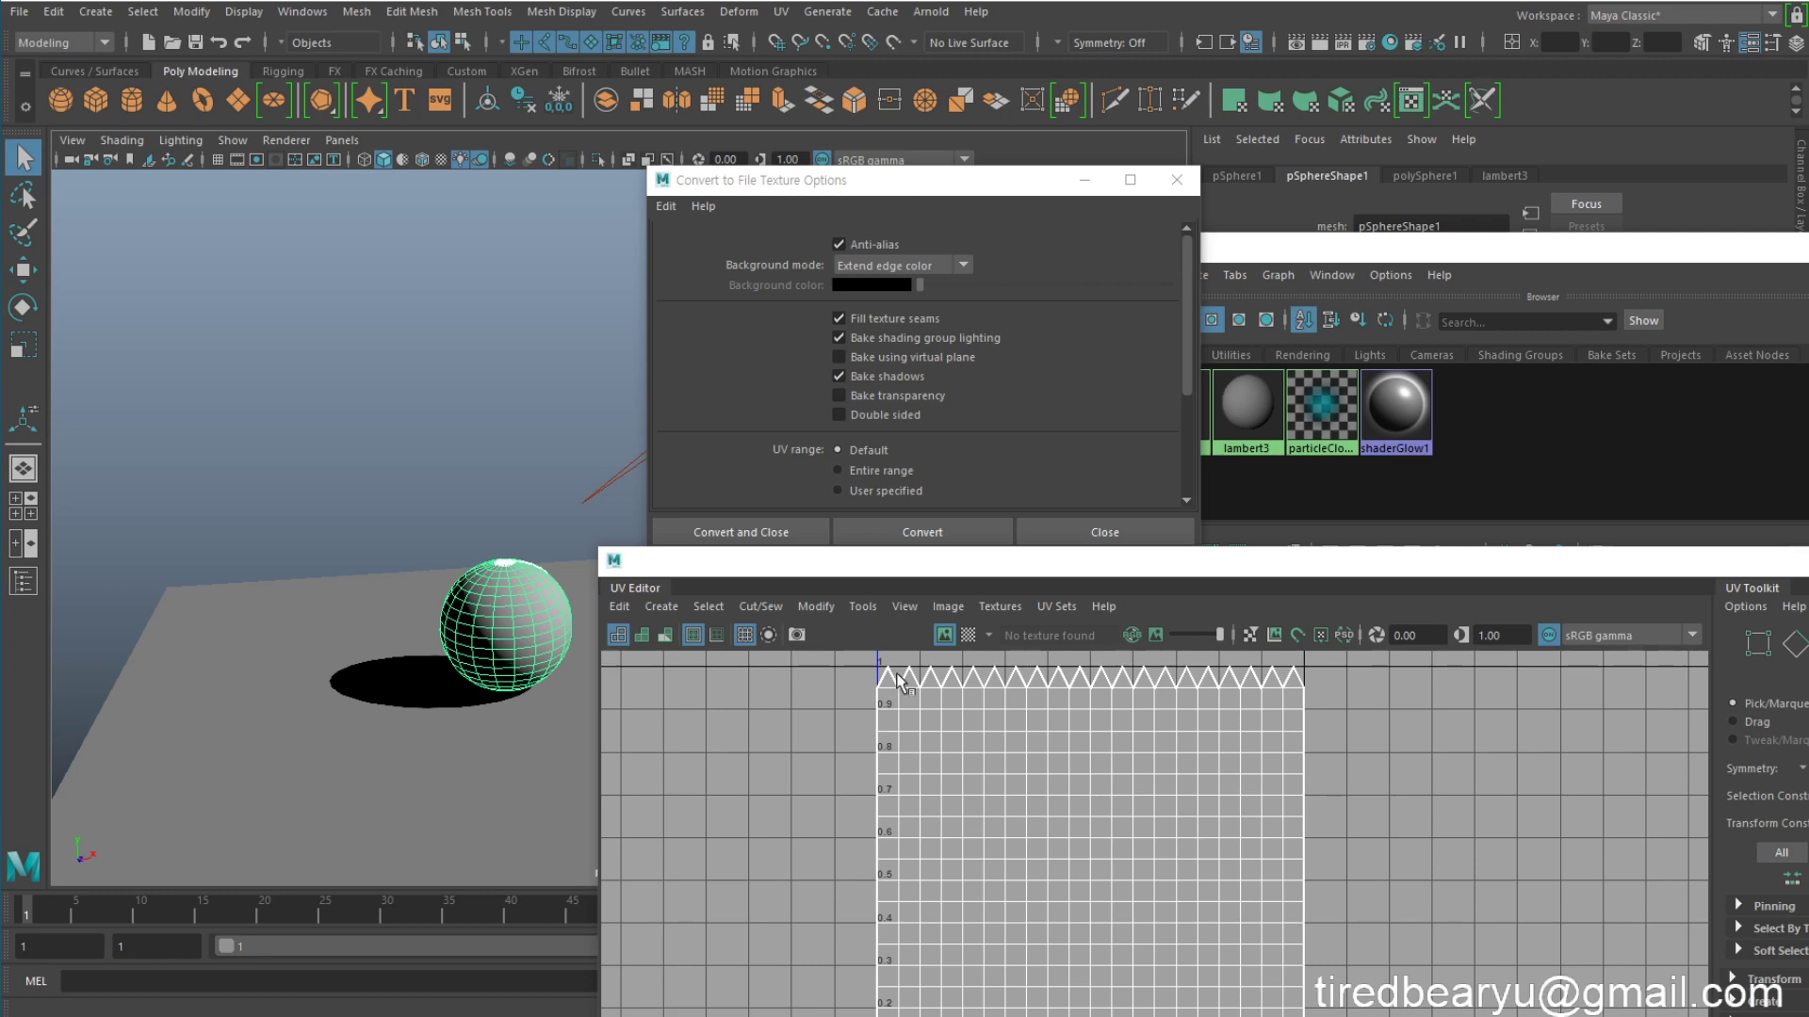
left_click_drag(1269, 575, 1181, 720)
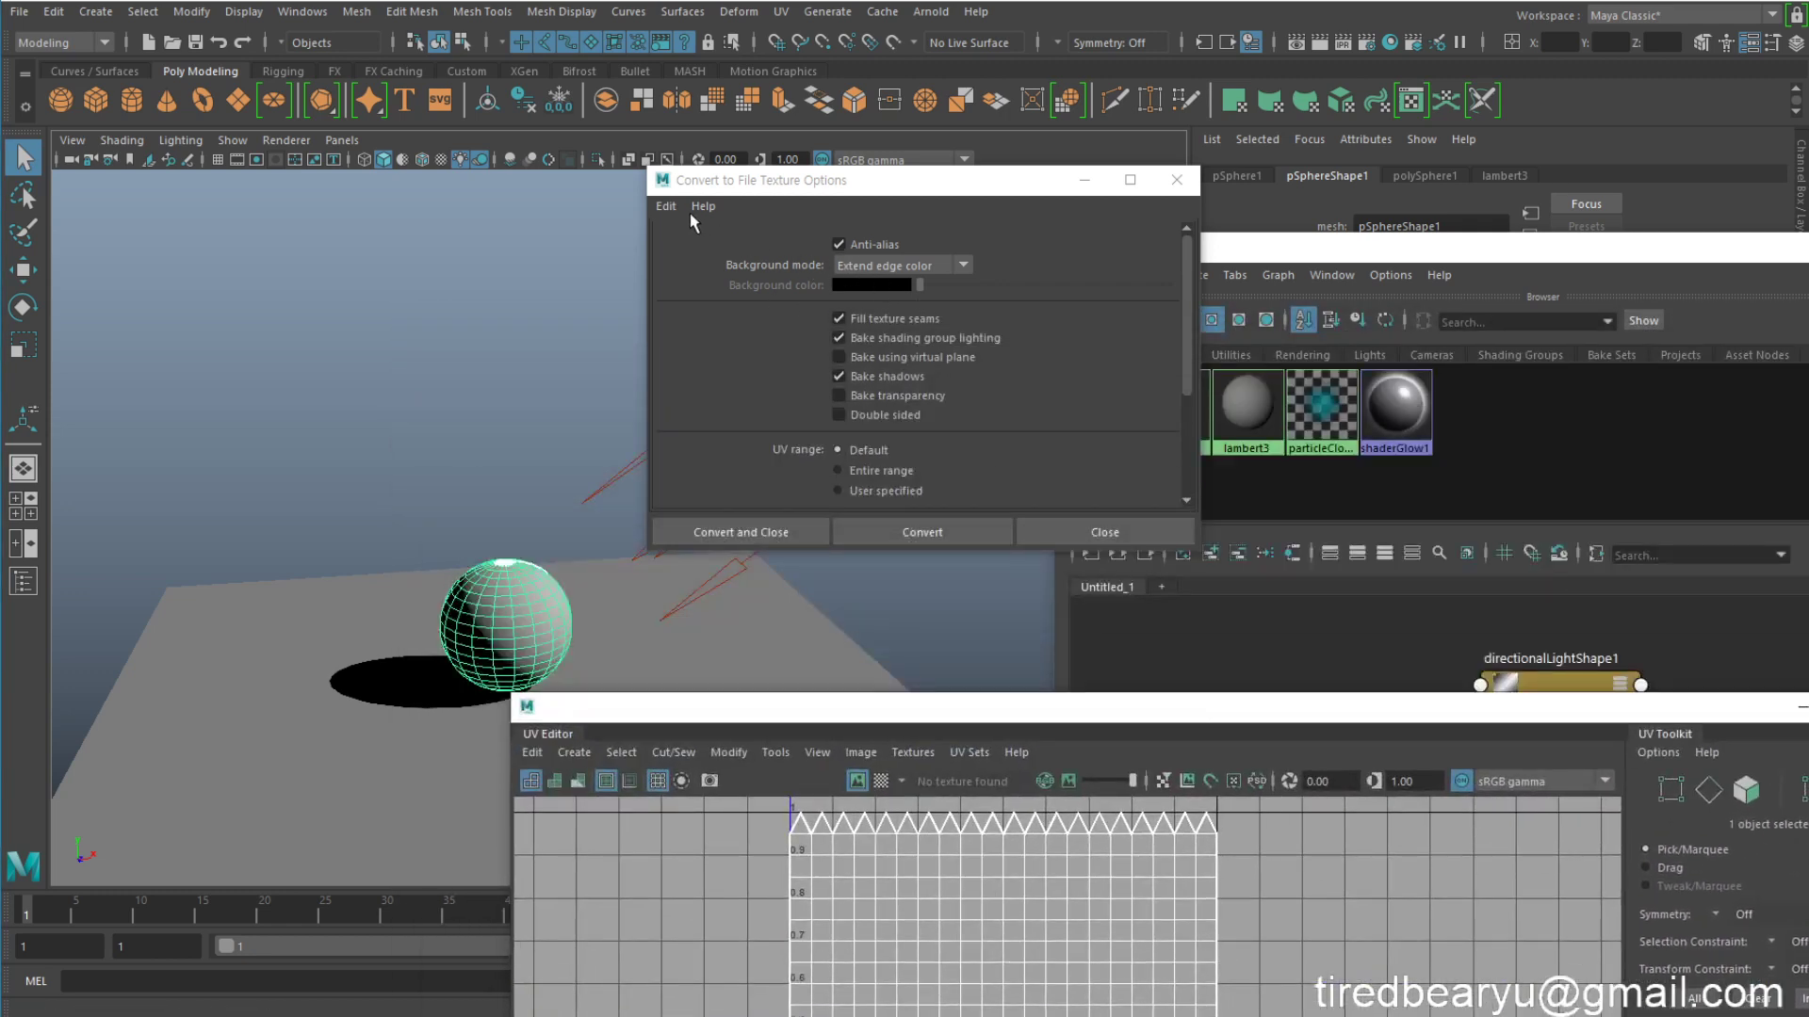
Step: Reset the conversion options, enable Anti-alias and set Background mode to Extend edge color
left_click(666, 206)
left_click(704, 247)
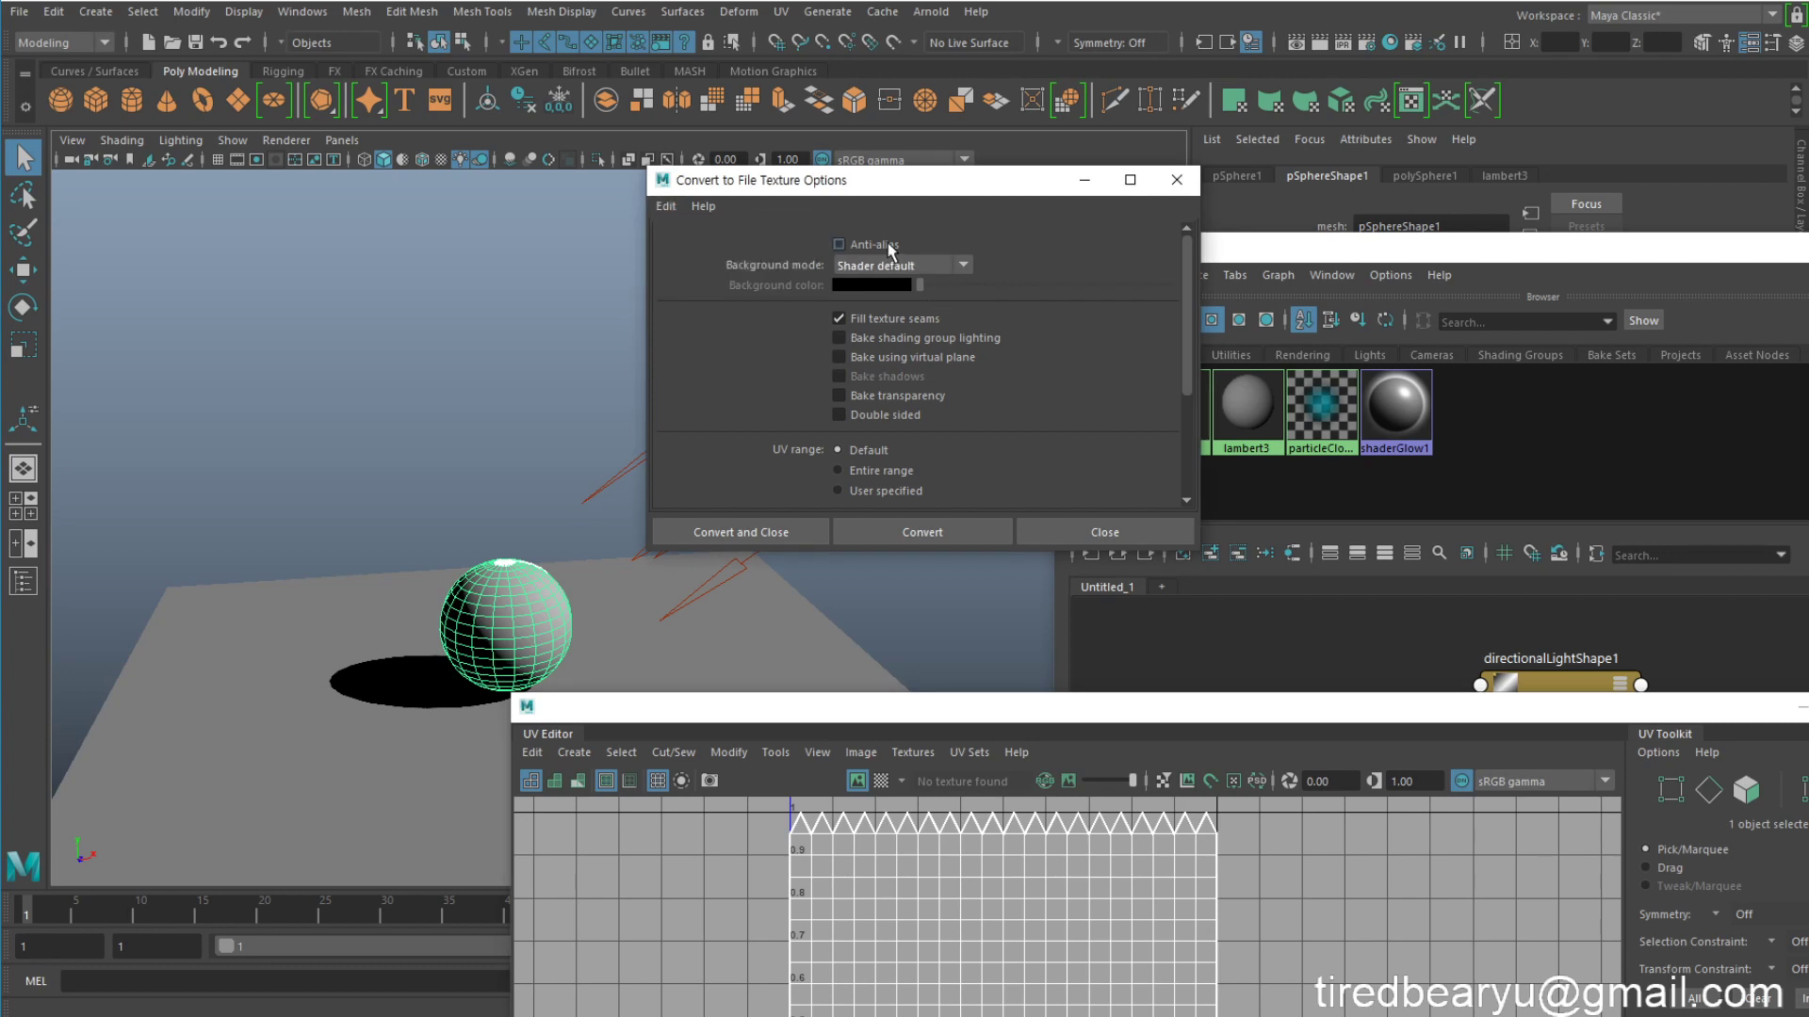
left_click(882, 267)
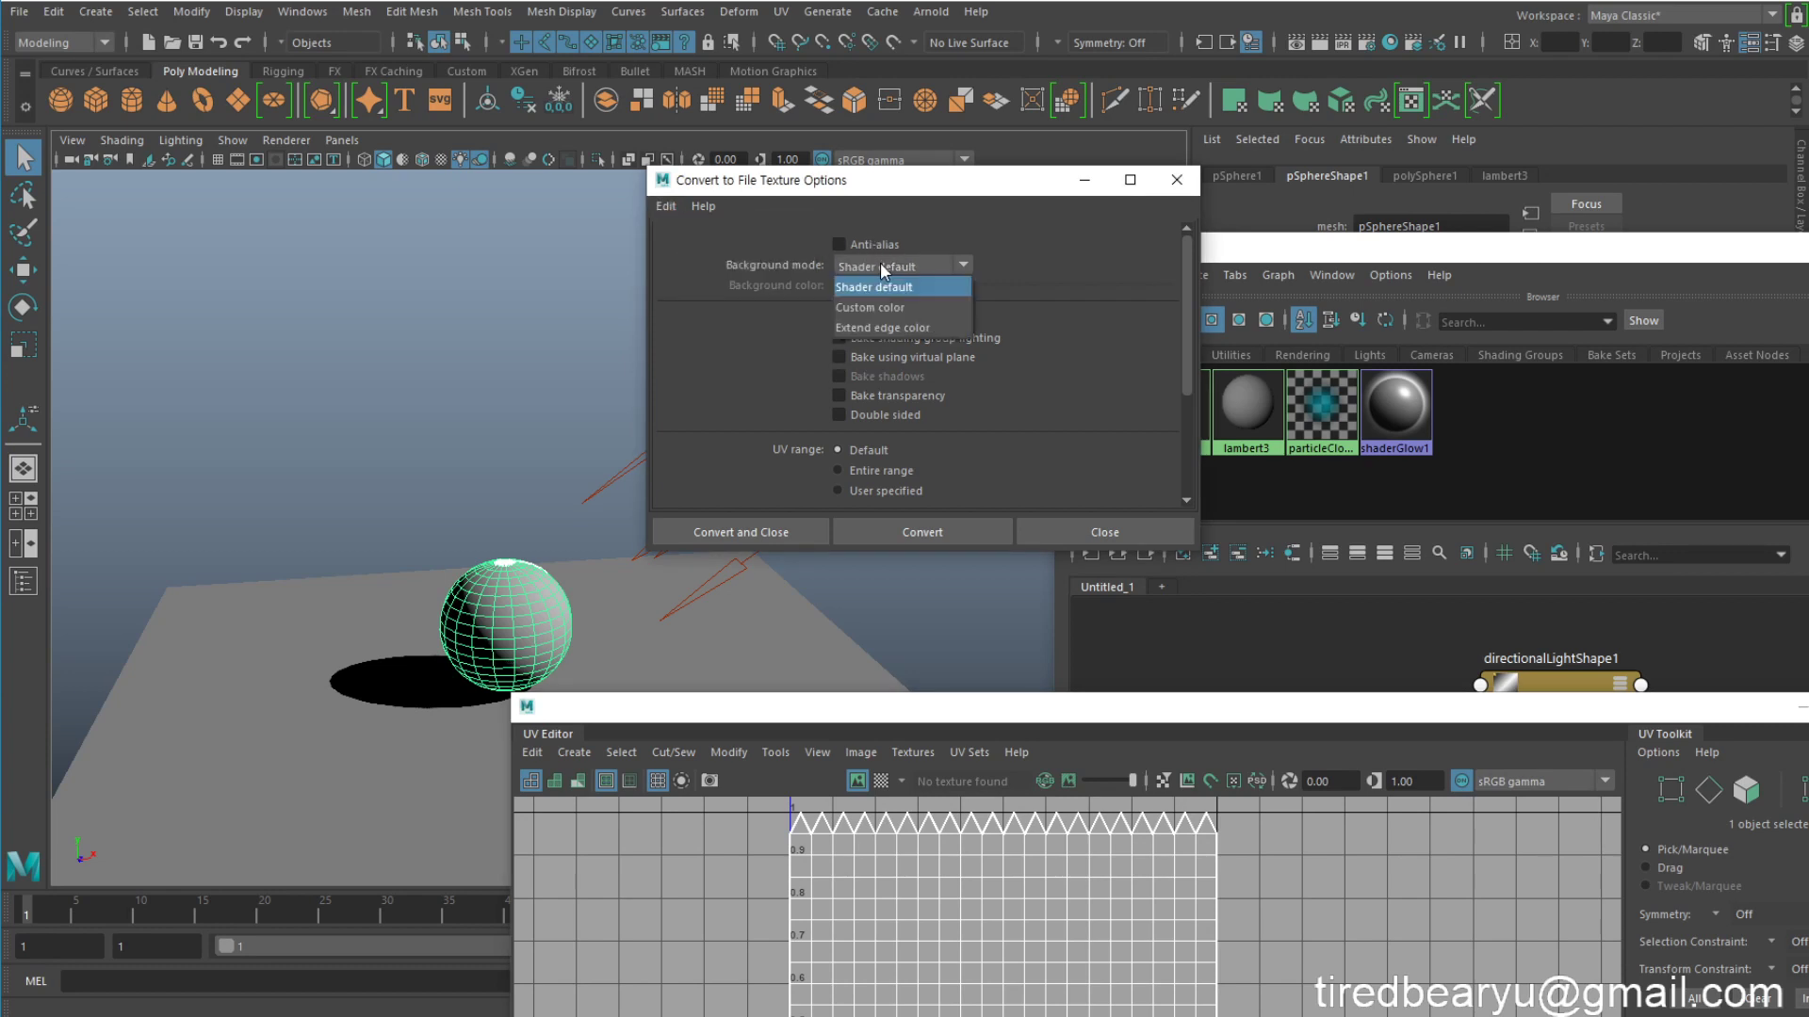
left_click(910, 266)
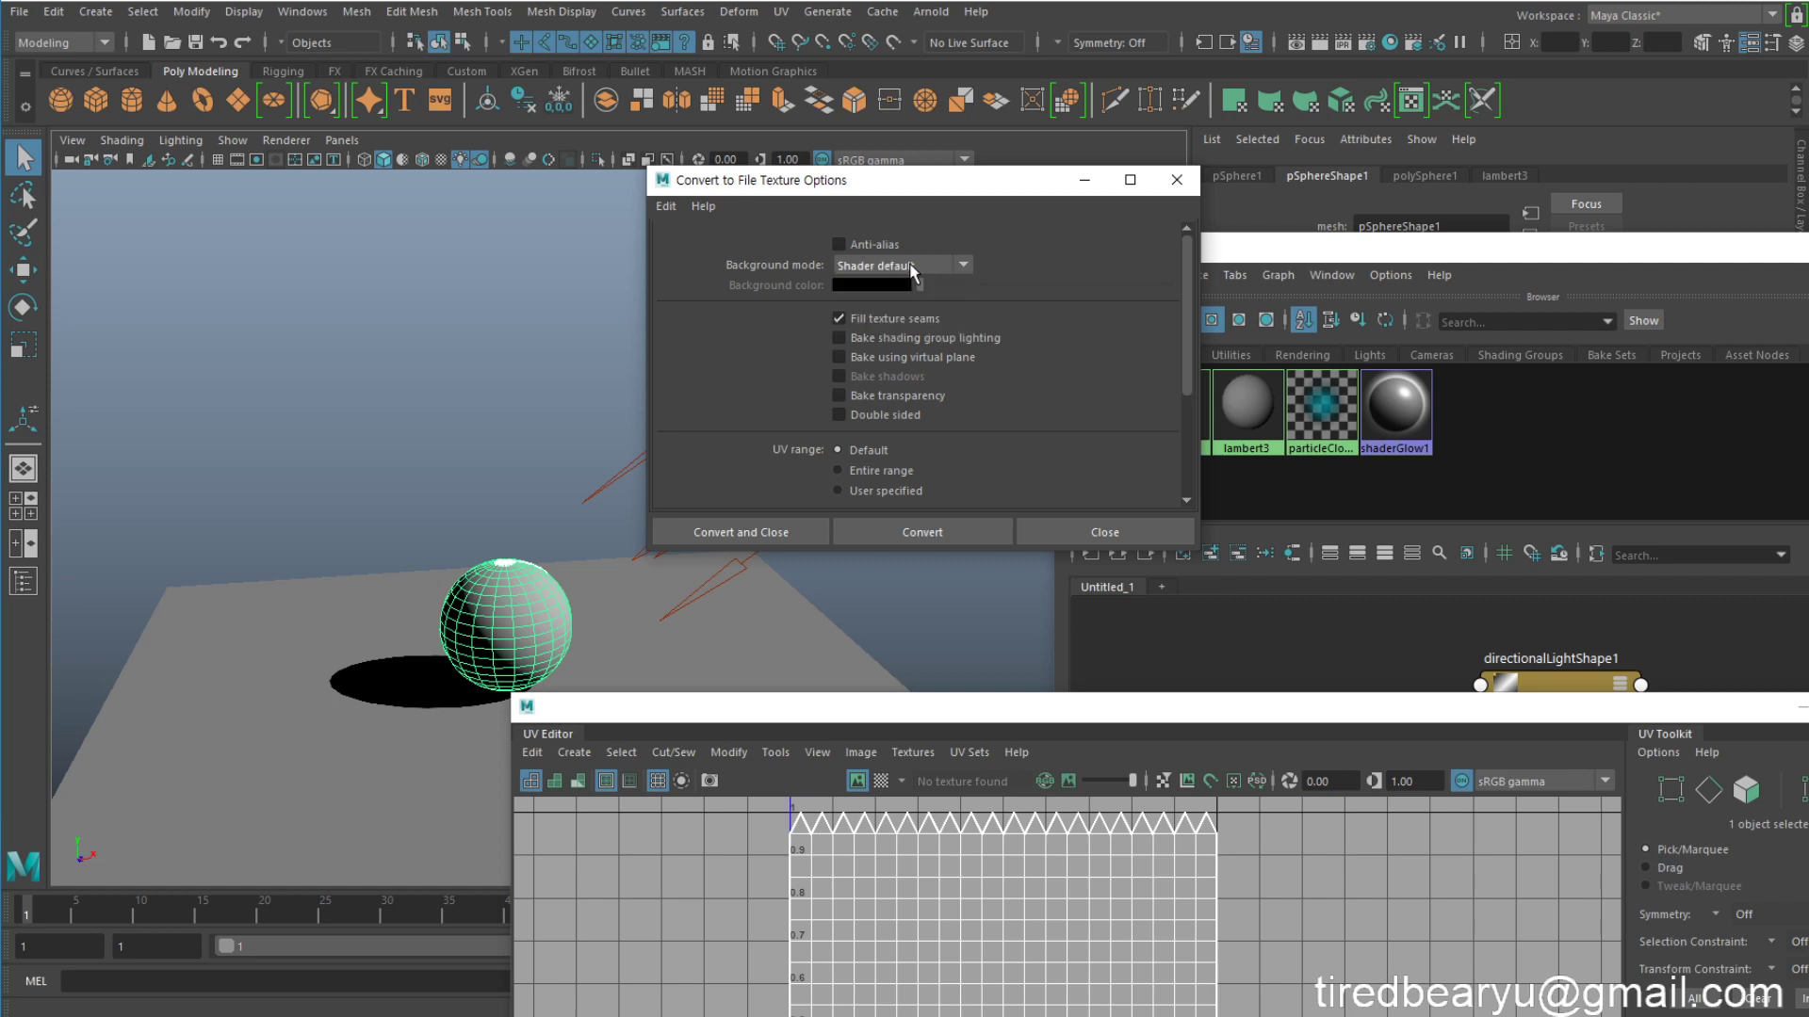
left_click(859, 247)
left_click(876, 264)
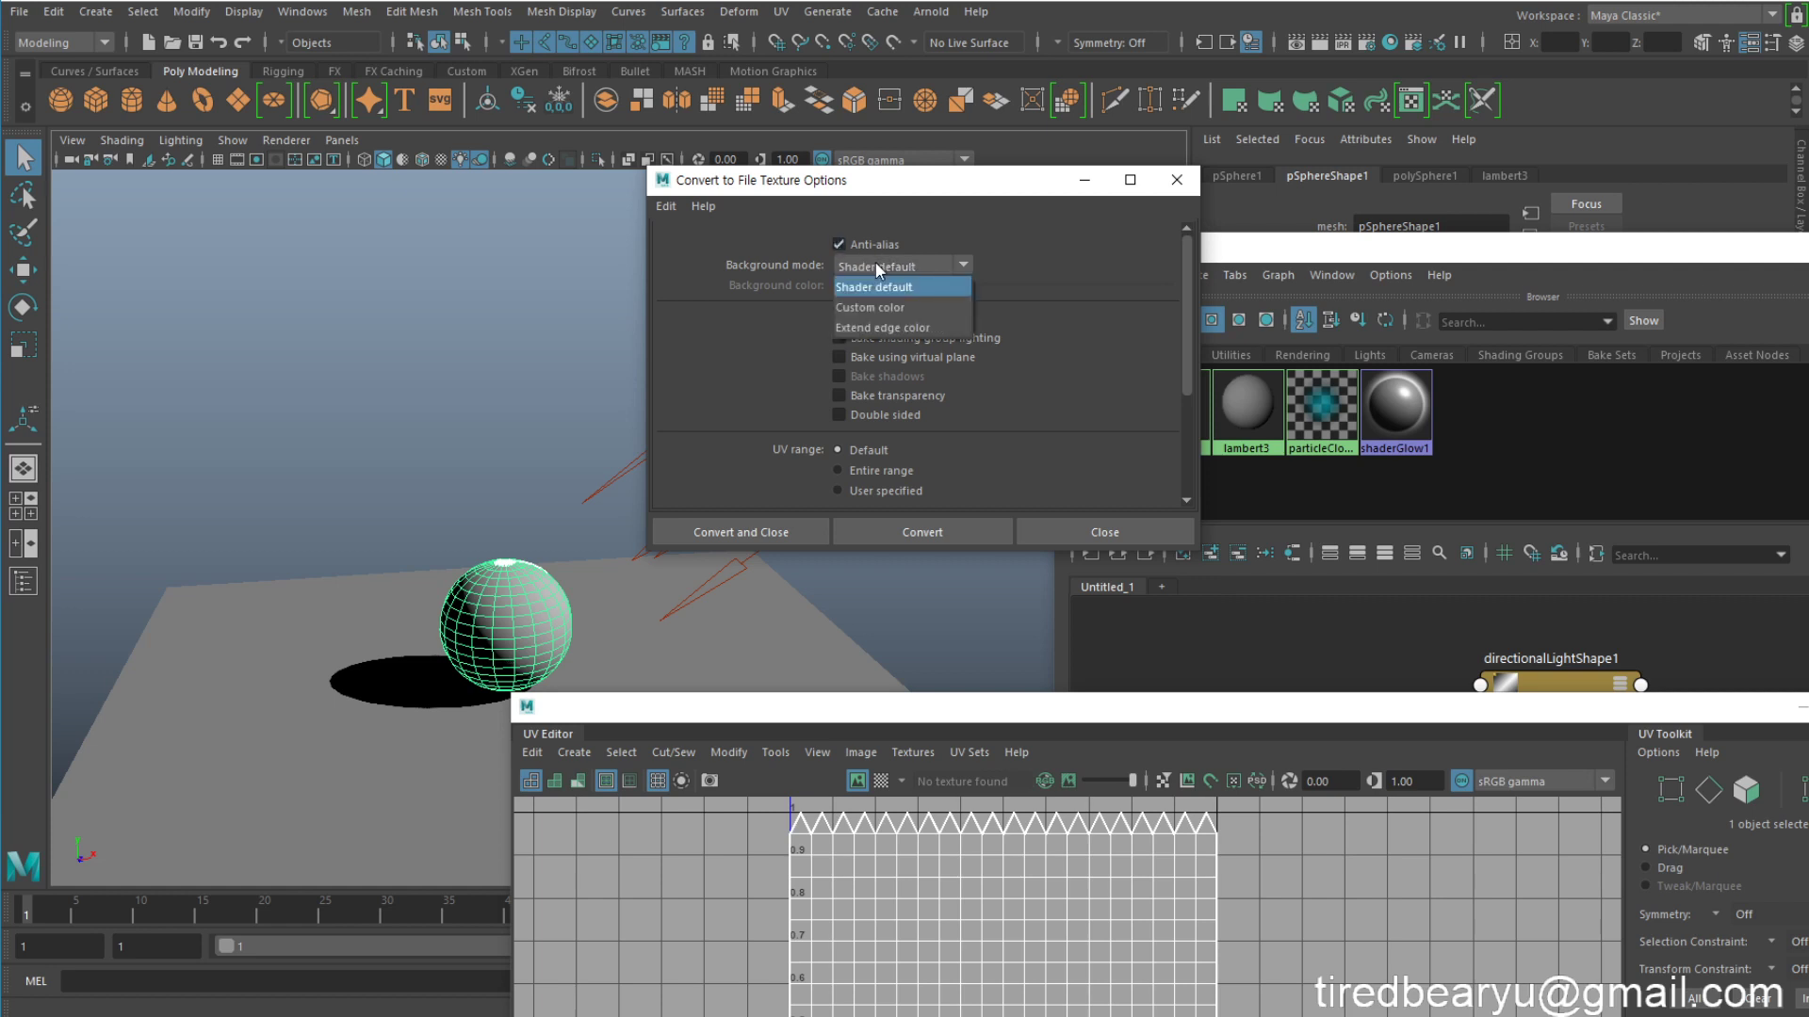
left_click(895, 329)
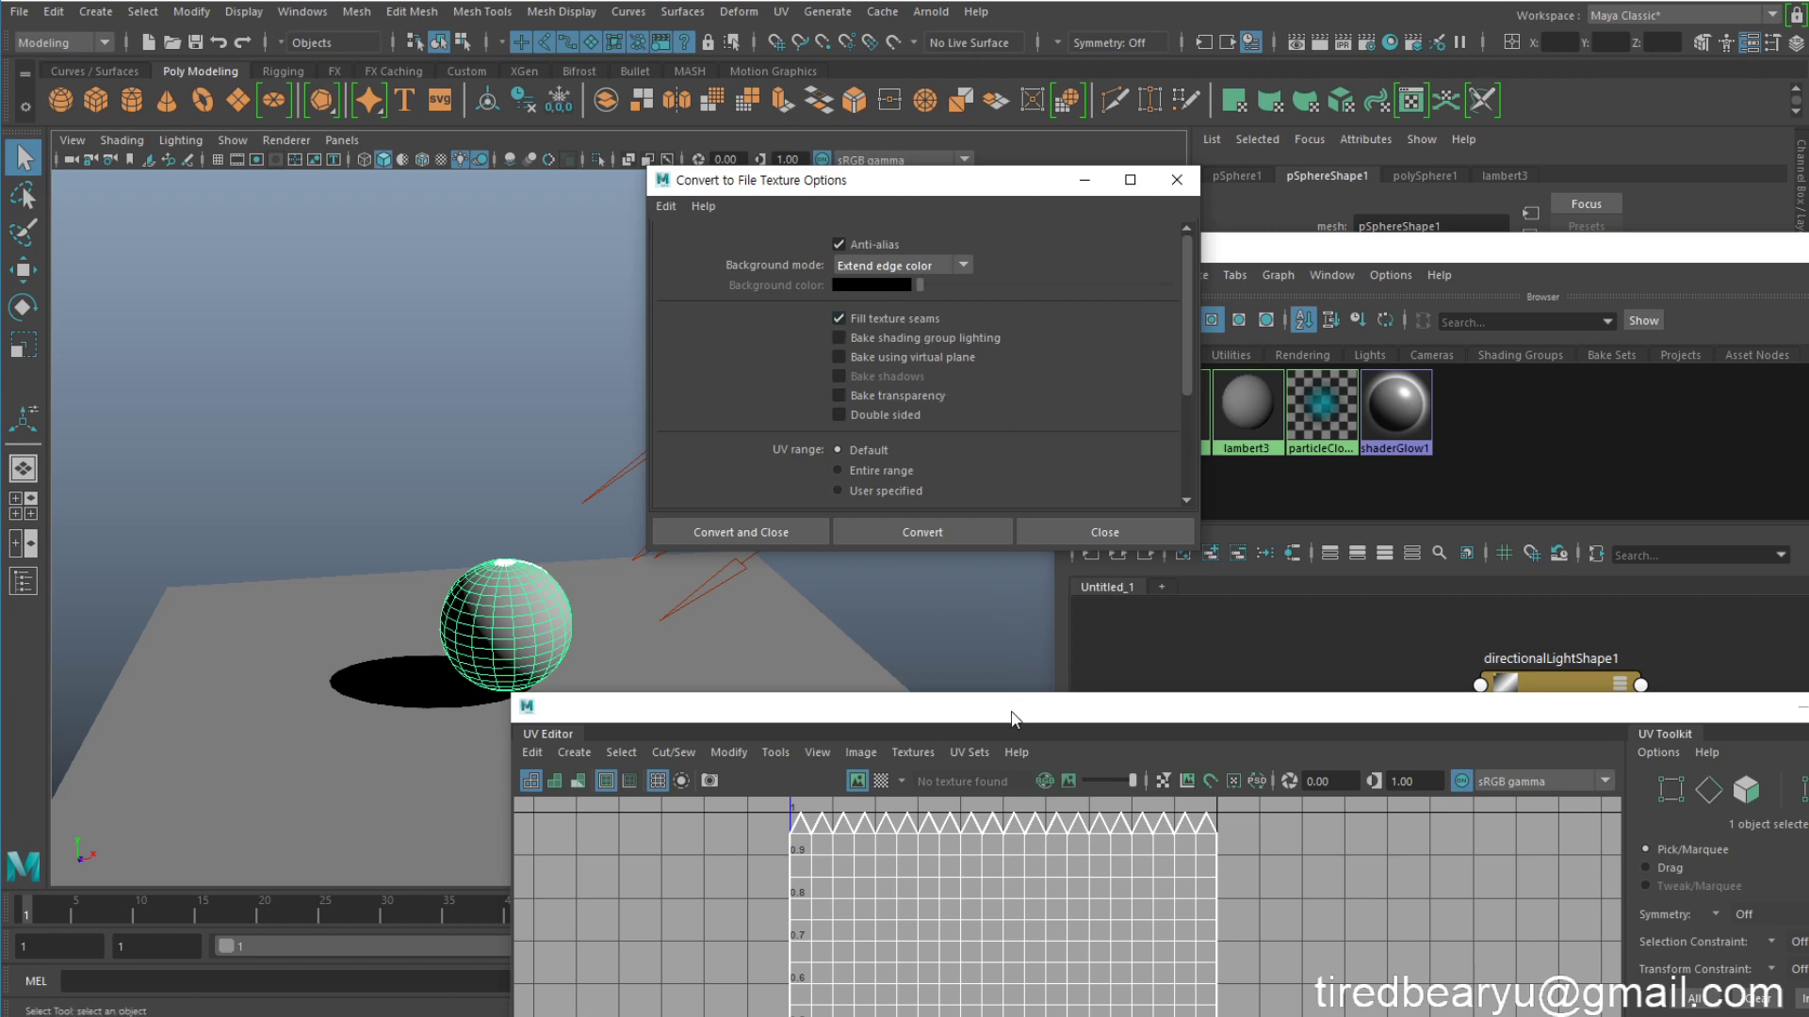
Step: Enable Bake shading group lighting and Bake shadows in the conversion options
left_click_drag(1011, 718, 1193, 552)
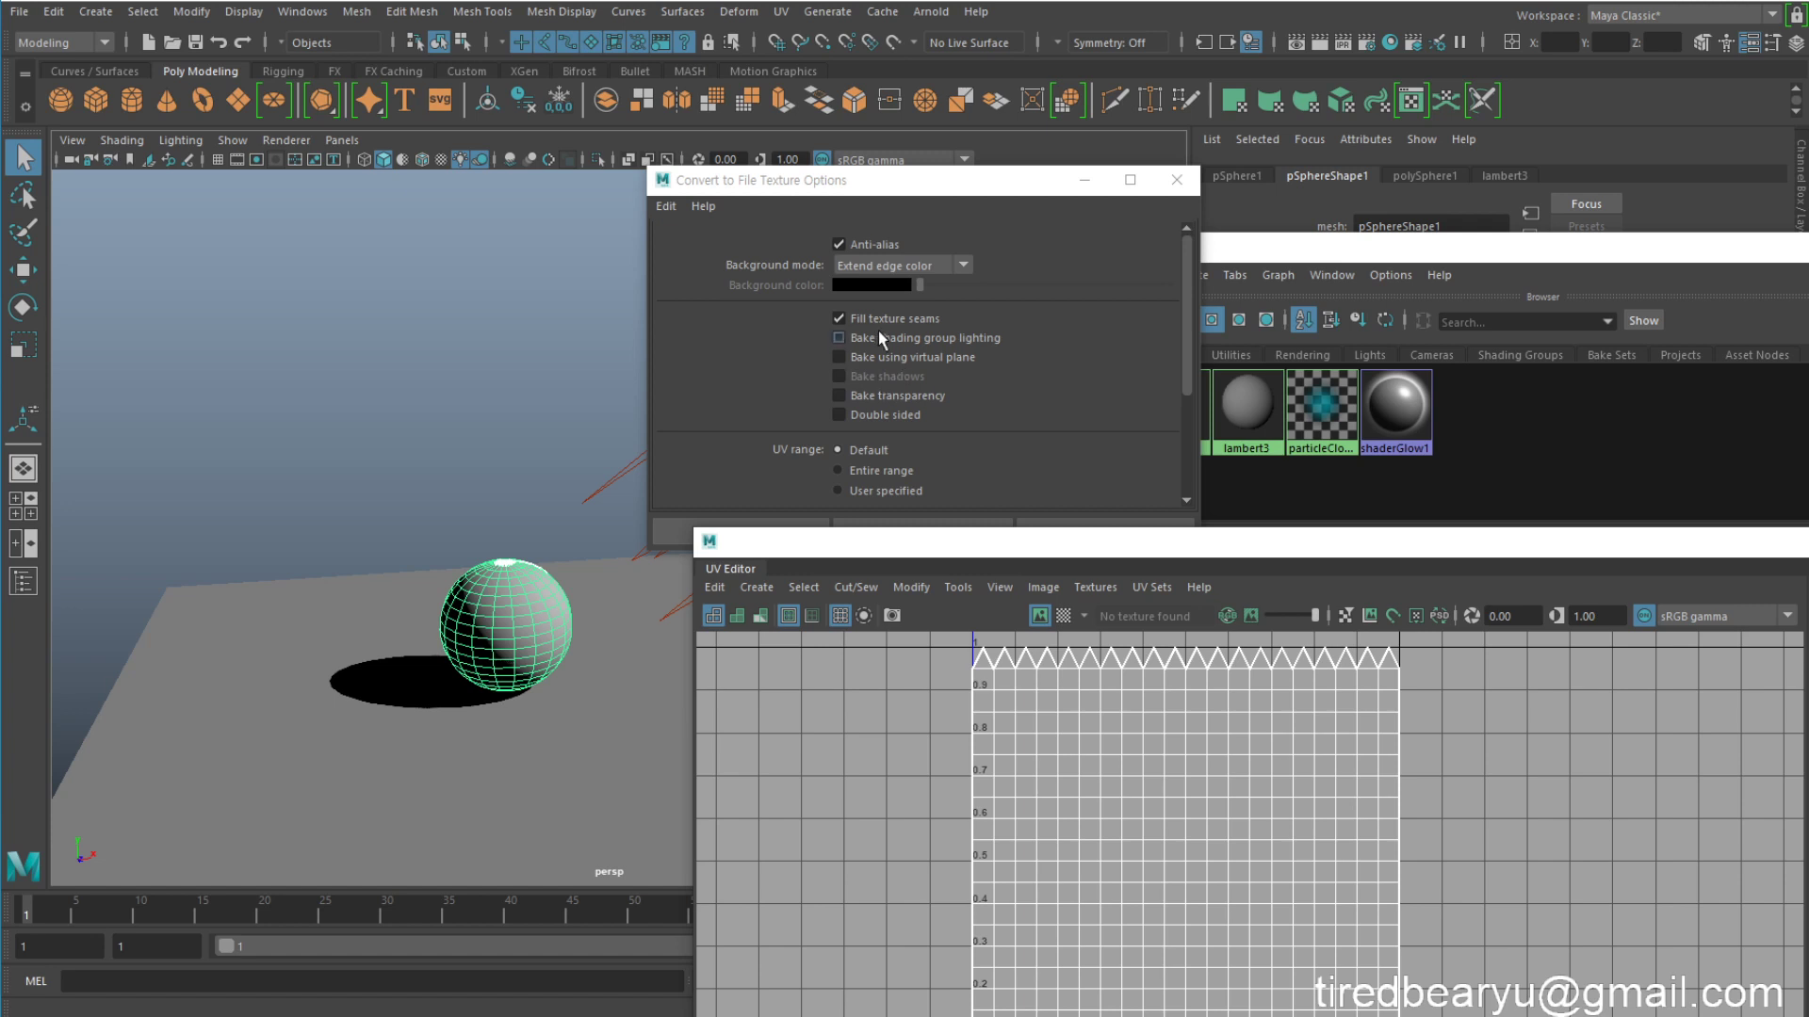
left_click(939, 337)
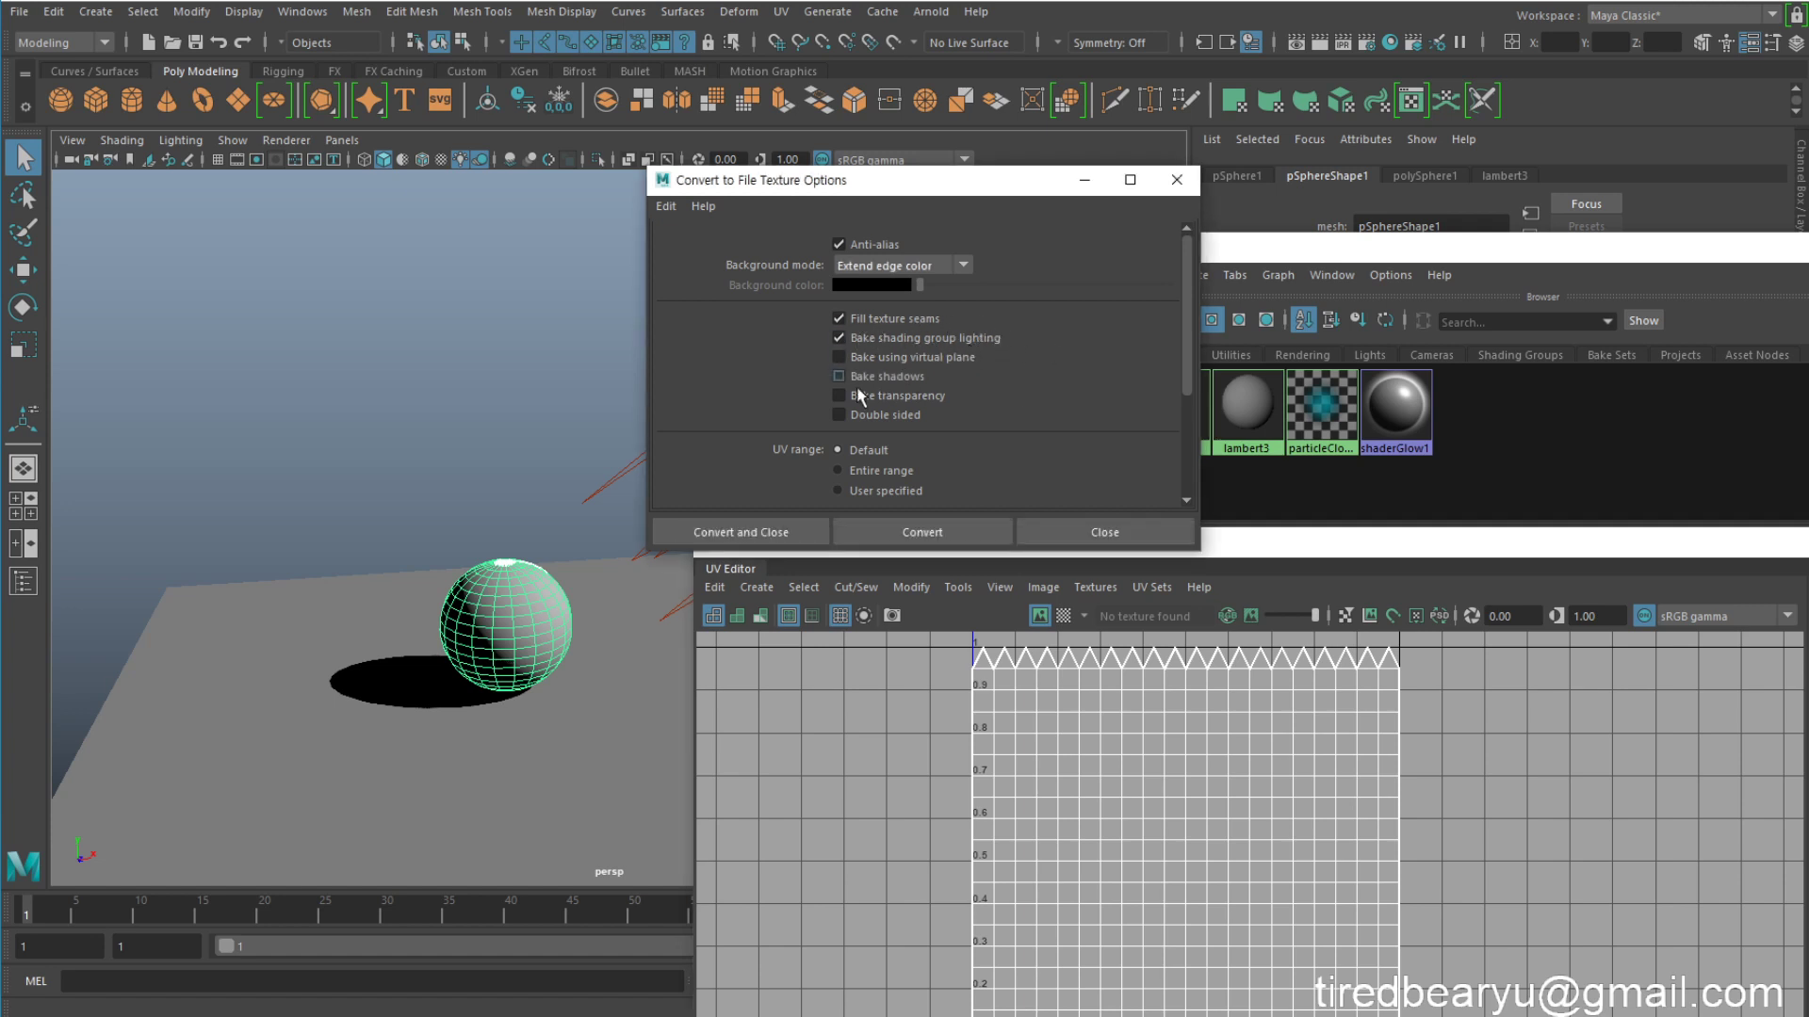
left_click(911, 377)
Step: Set the X and Y resolution of the converted texture to 1024 and its file format to JPEG (jpg)
left_click_drag(982, 186, 957, 94)
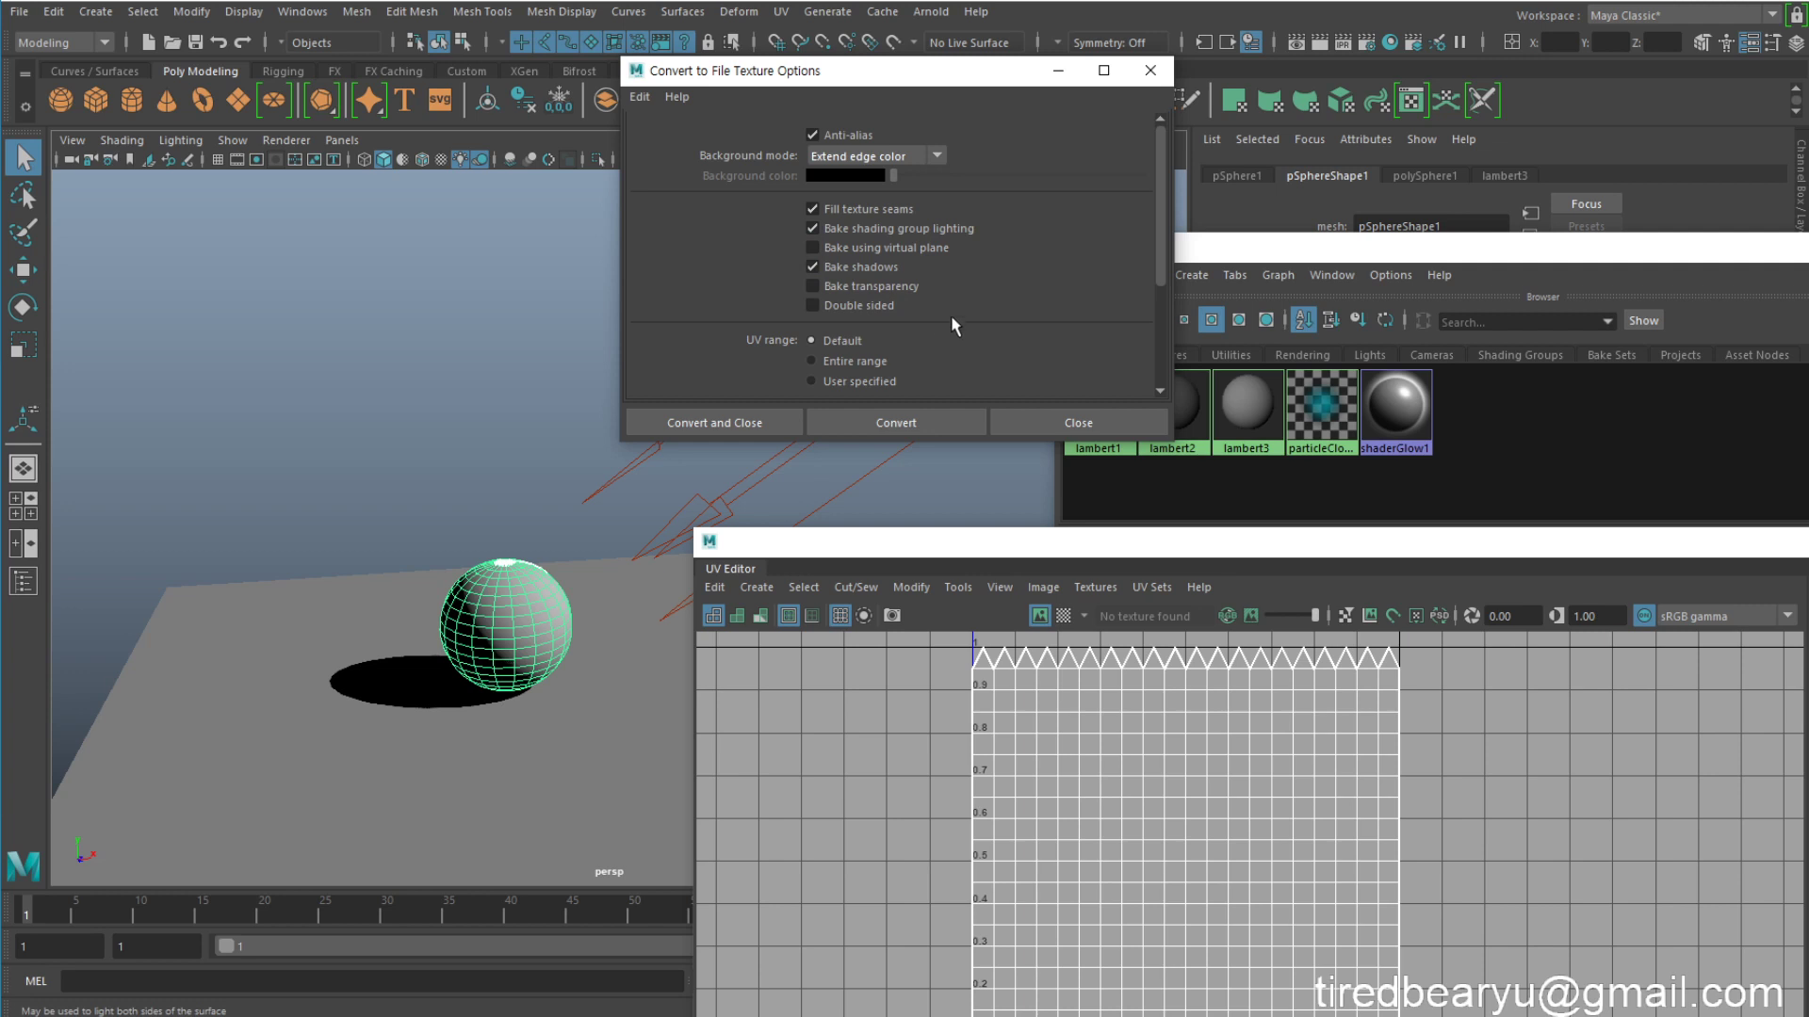
scroll(902, 354, "down", 3)
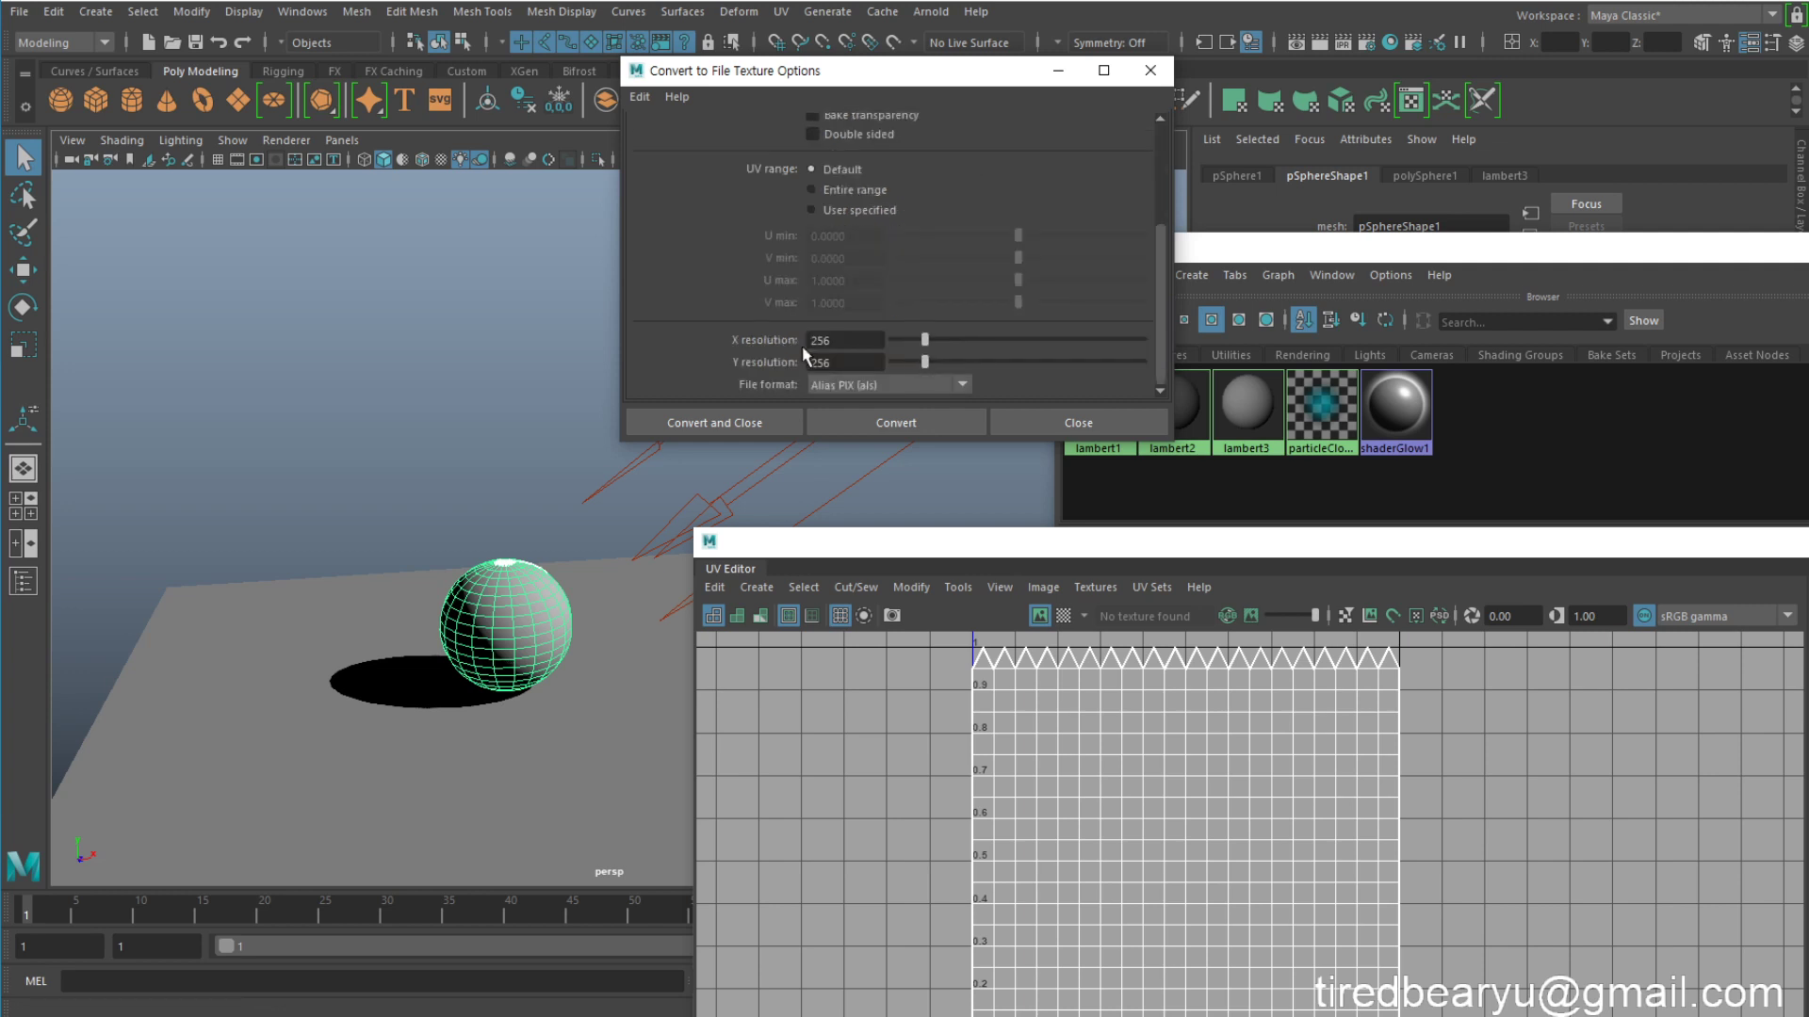
double_click(850, 341)
type("1024")
key("Return")
double_click(862, 363)
type("1")
key("Return")
left_click(907, 384)
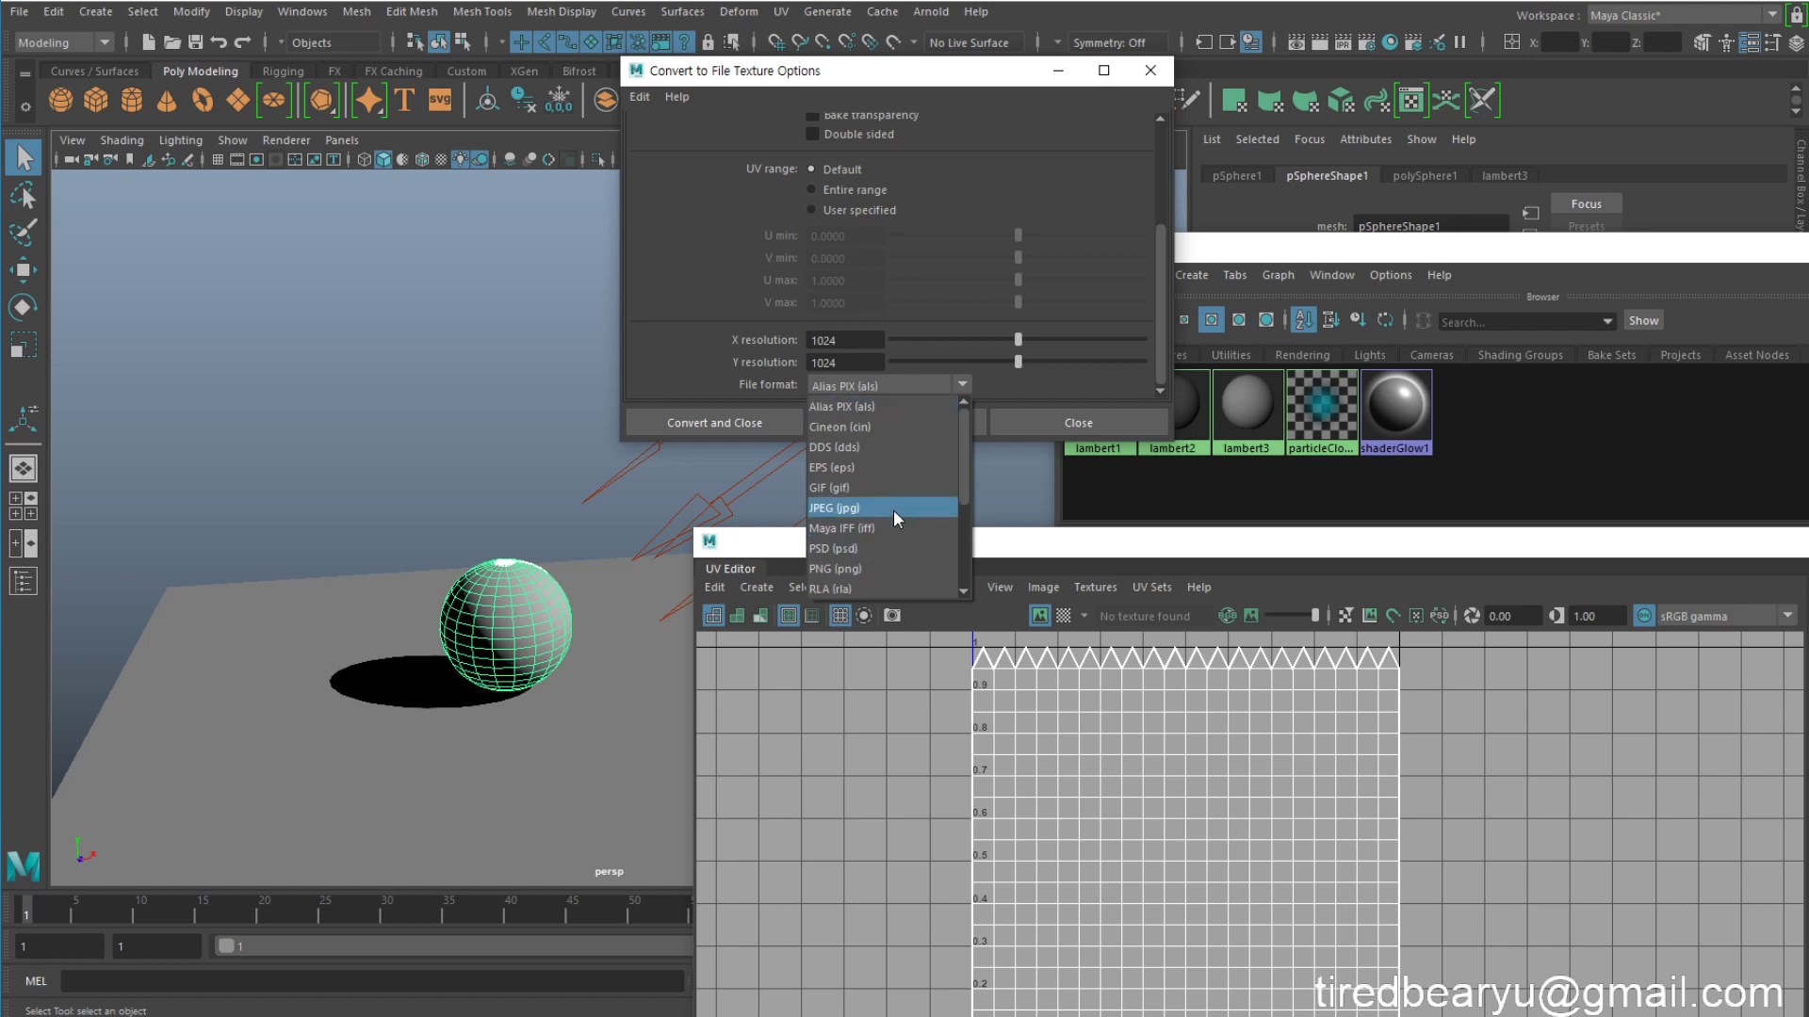
left_click(893, 511)
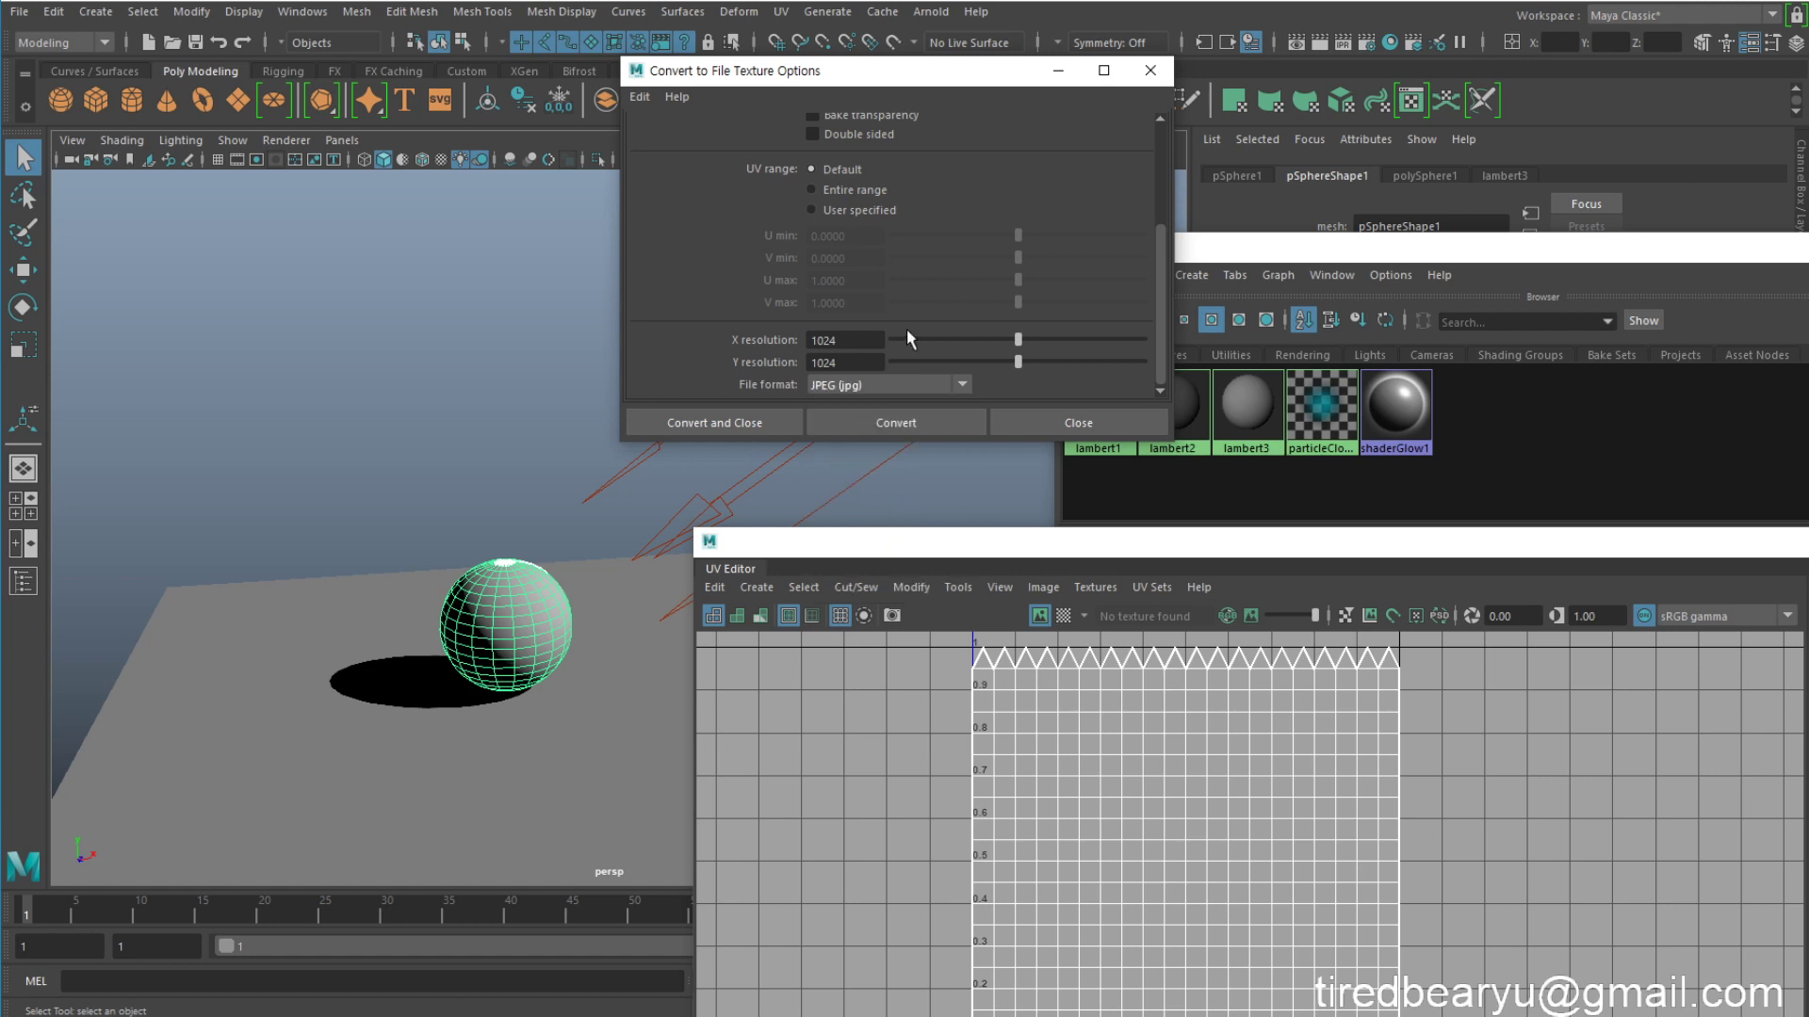
Step: Add lambert3 to the sphere selection and convert the material to a file texture
left_click(915, 426)
left_click_drag(974, 71, 877, 69)
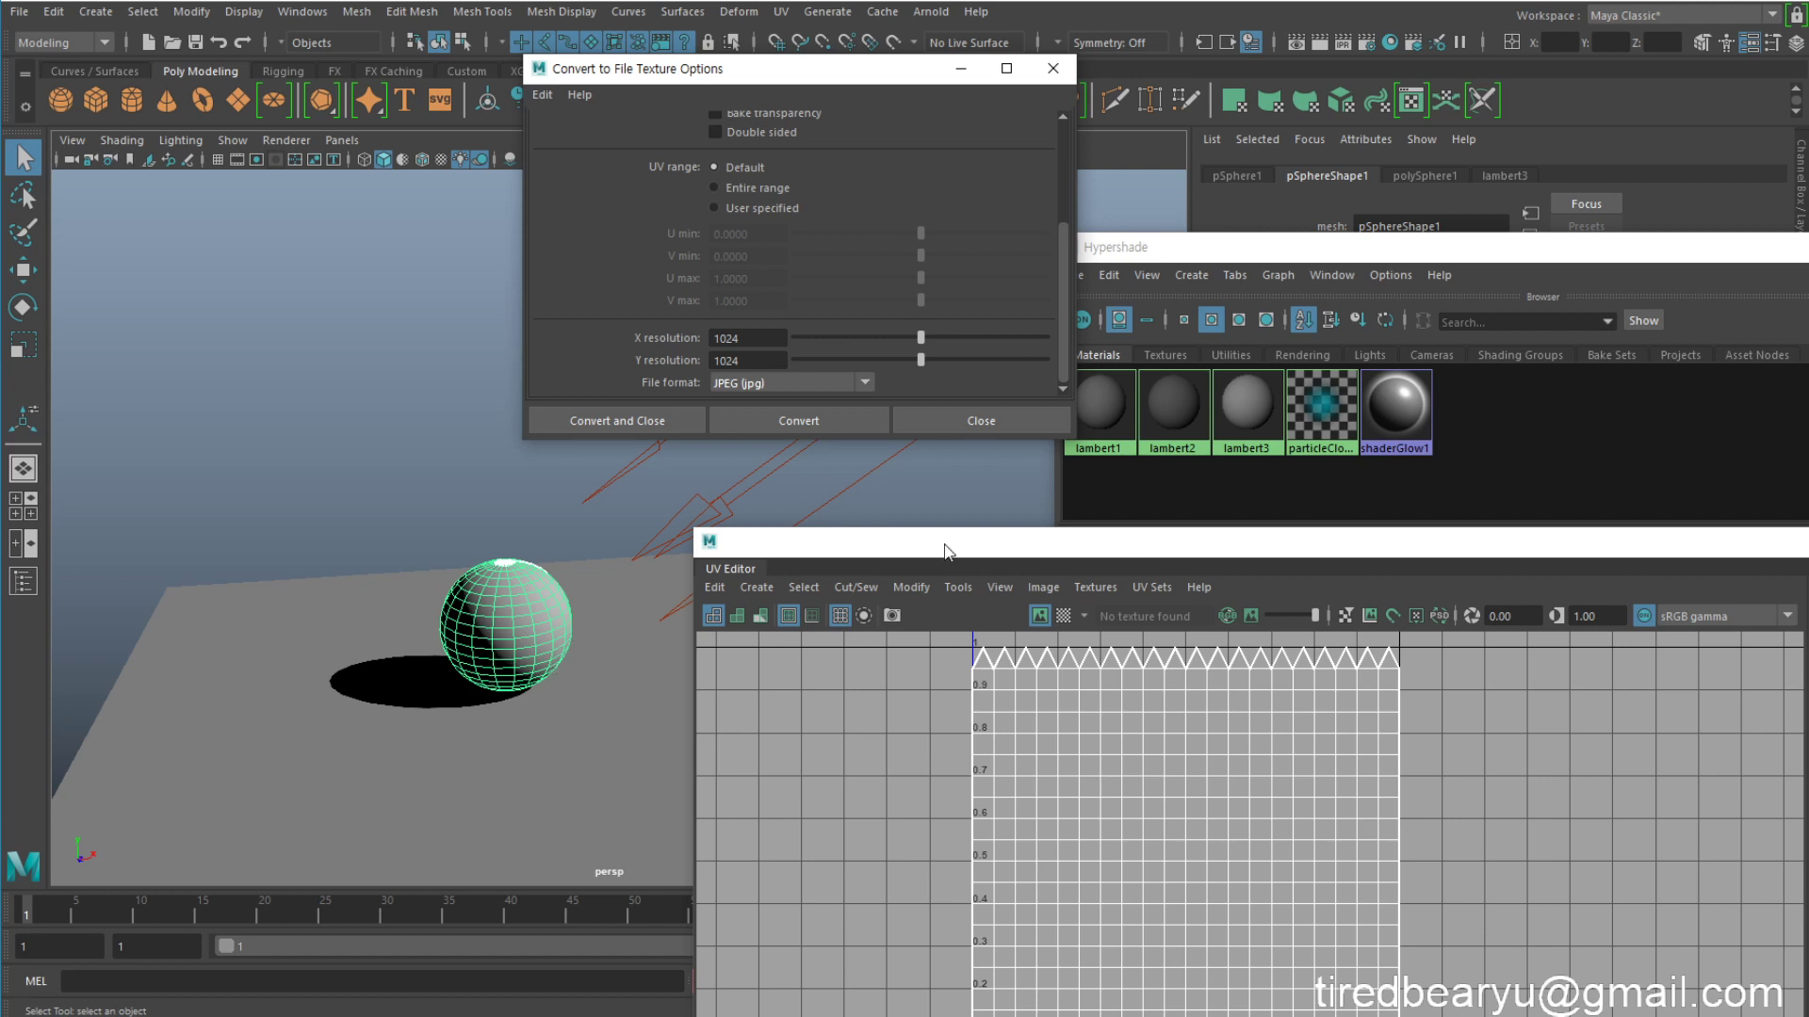
left_click(1242, 402)
left_click(1242, 404)
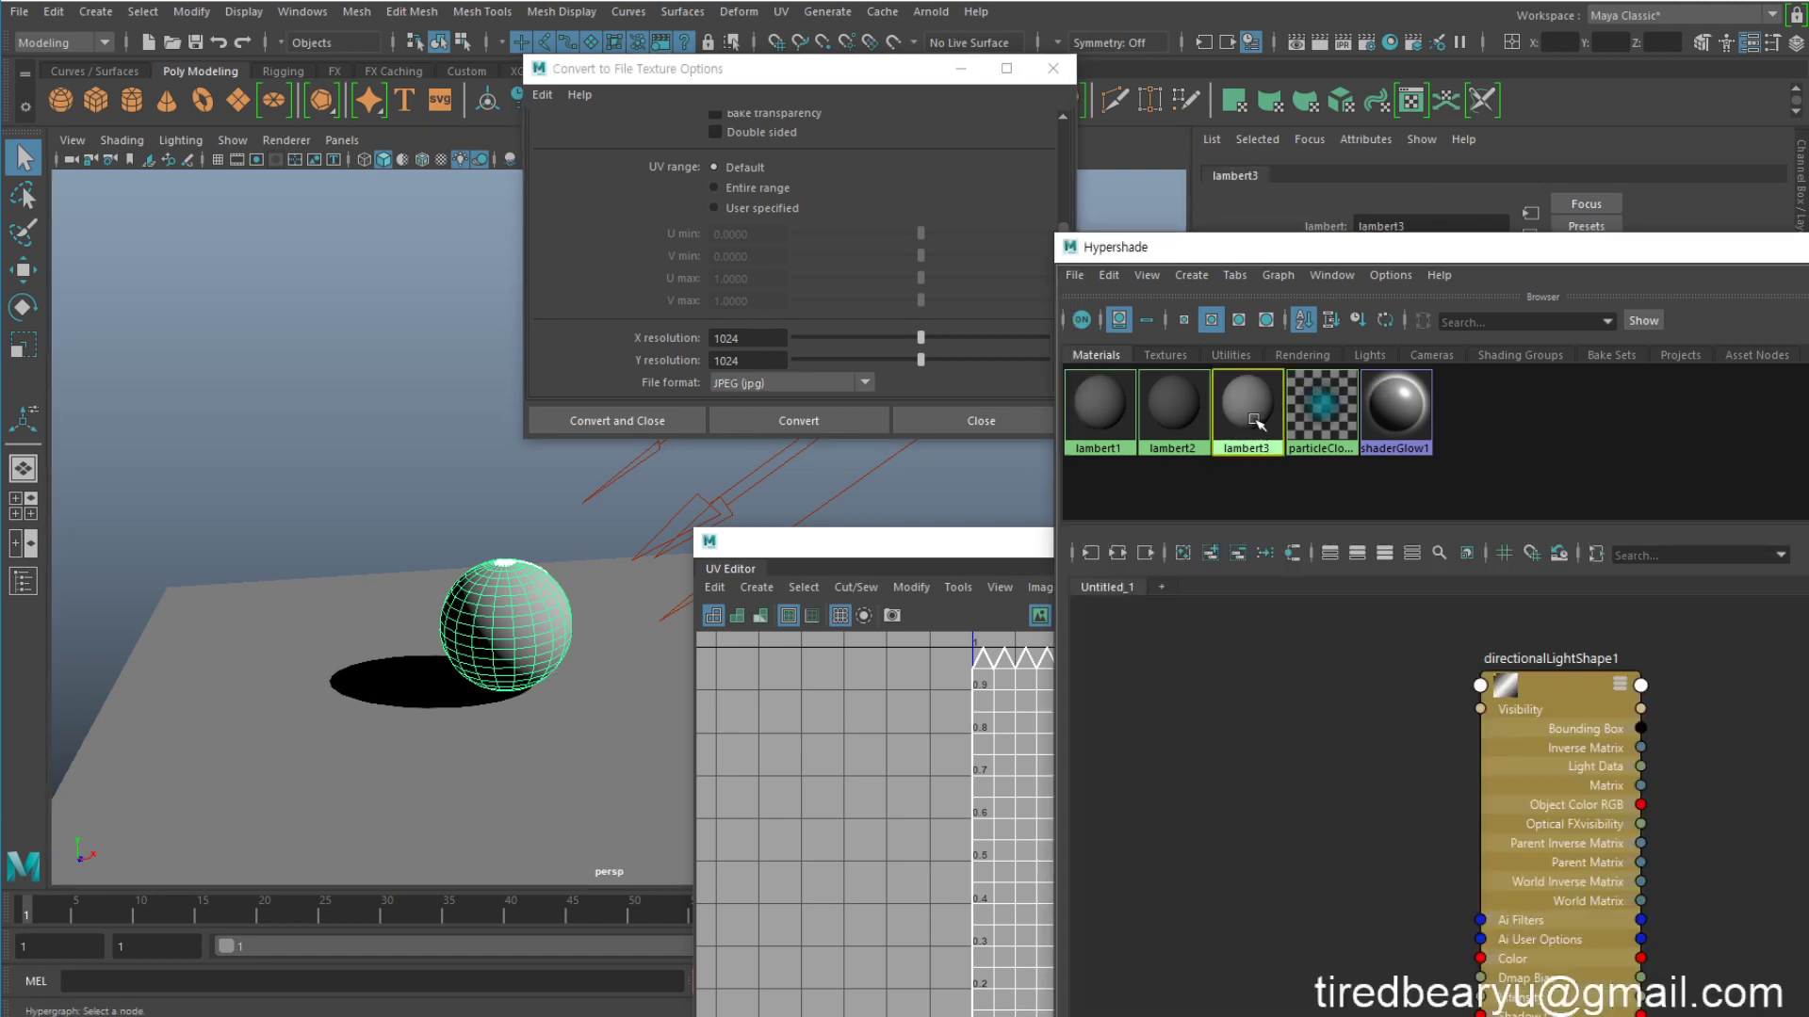
middle_click_drag(1251, 417, 1254, 417)
left_click(795, 415)
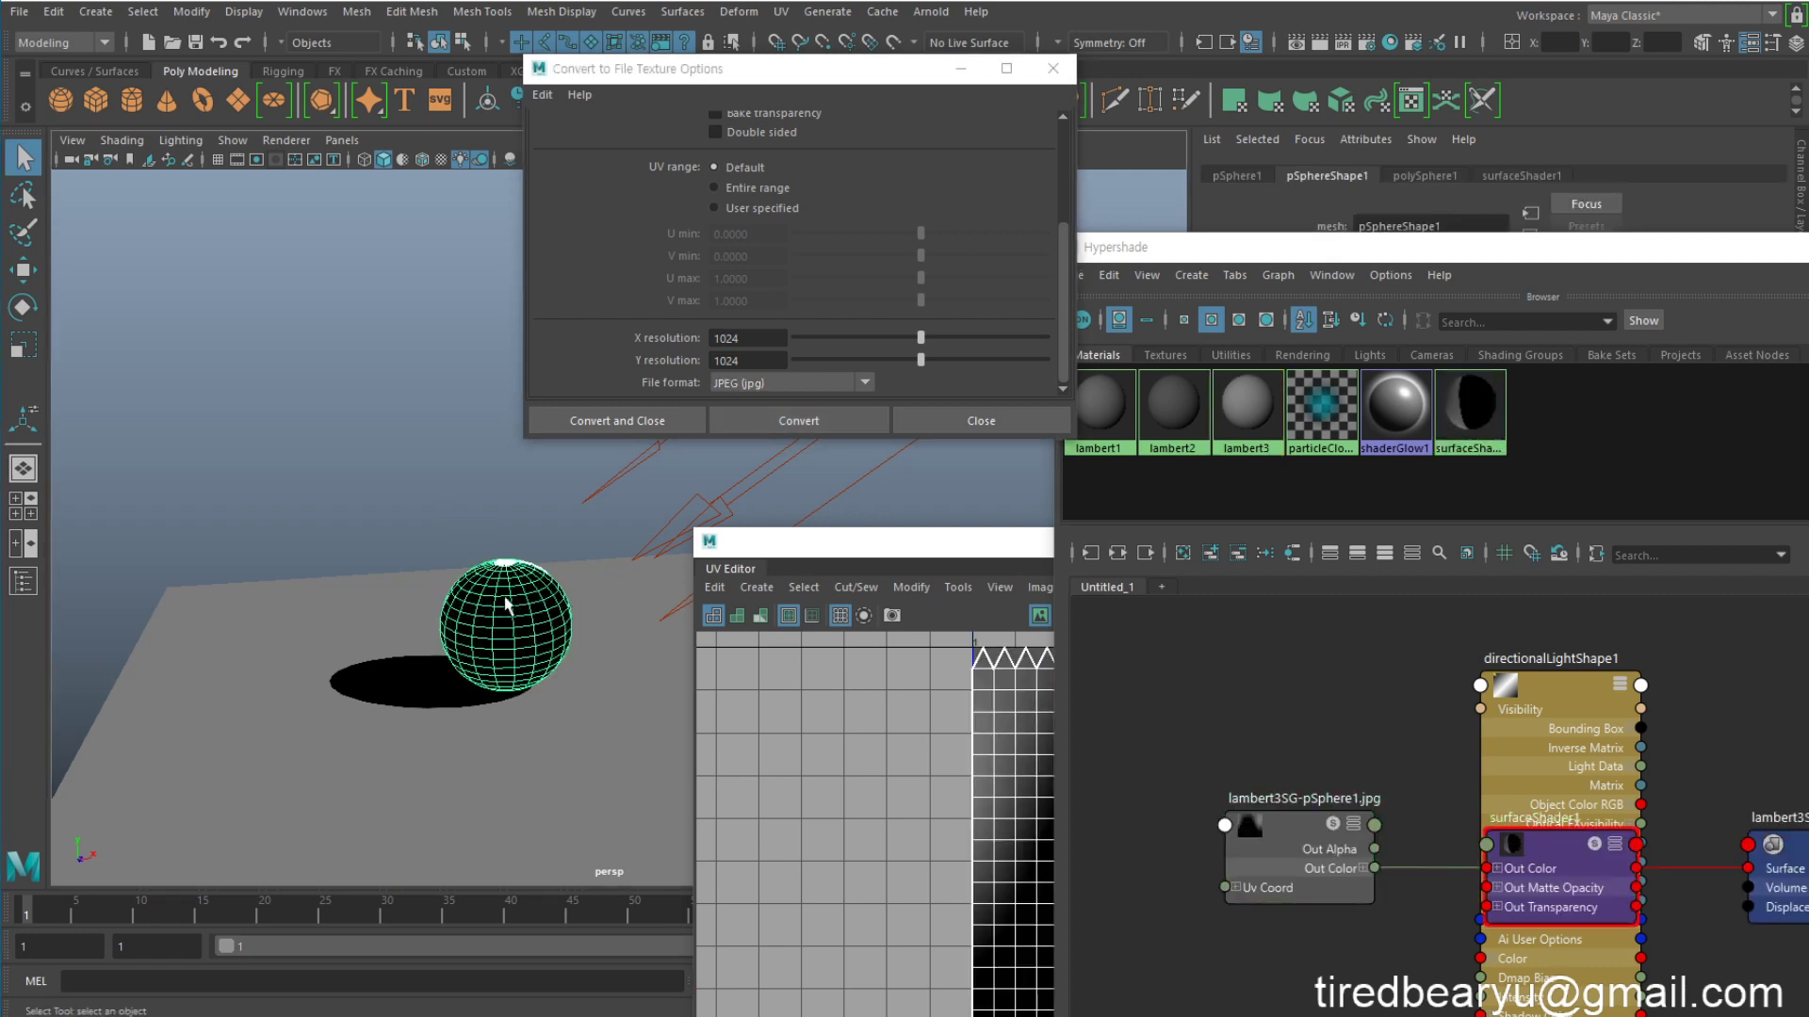
Step: Display the baked sphere in the viewport with textures and all lights turned on
left_click(354, 468)
left_click(499, 604)
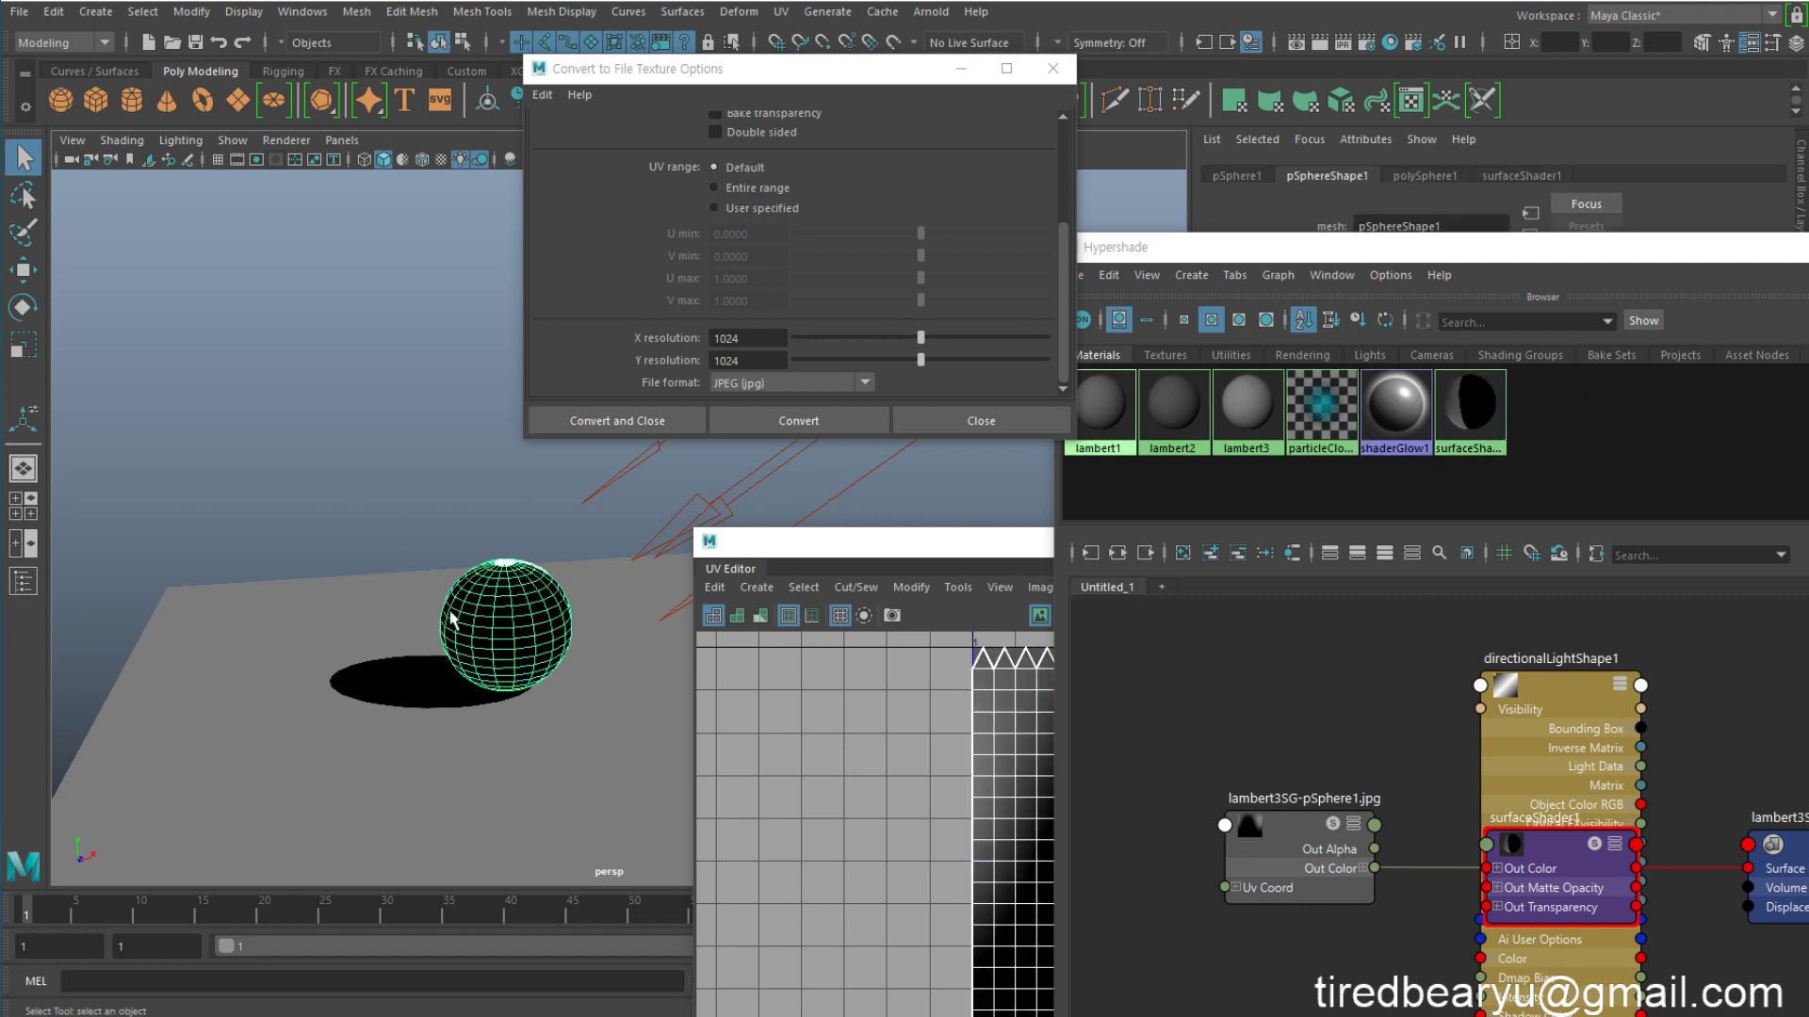
left_click_drag(455, 622, 455, 575, "alt")
left_click(398, 453)
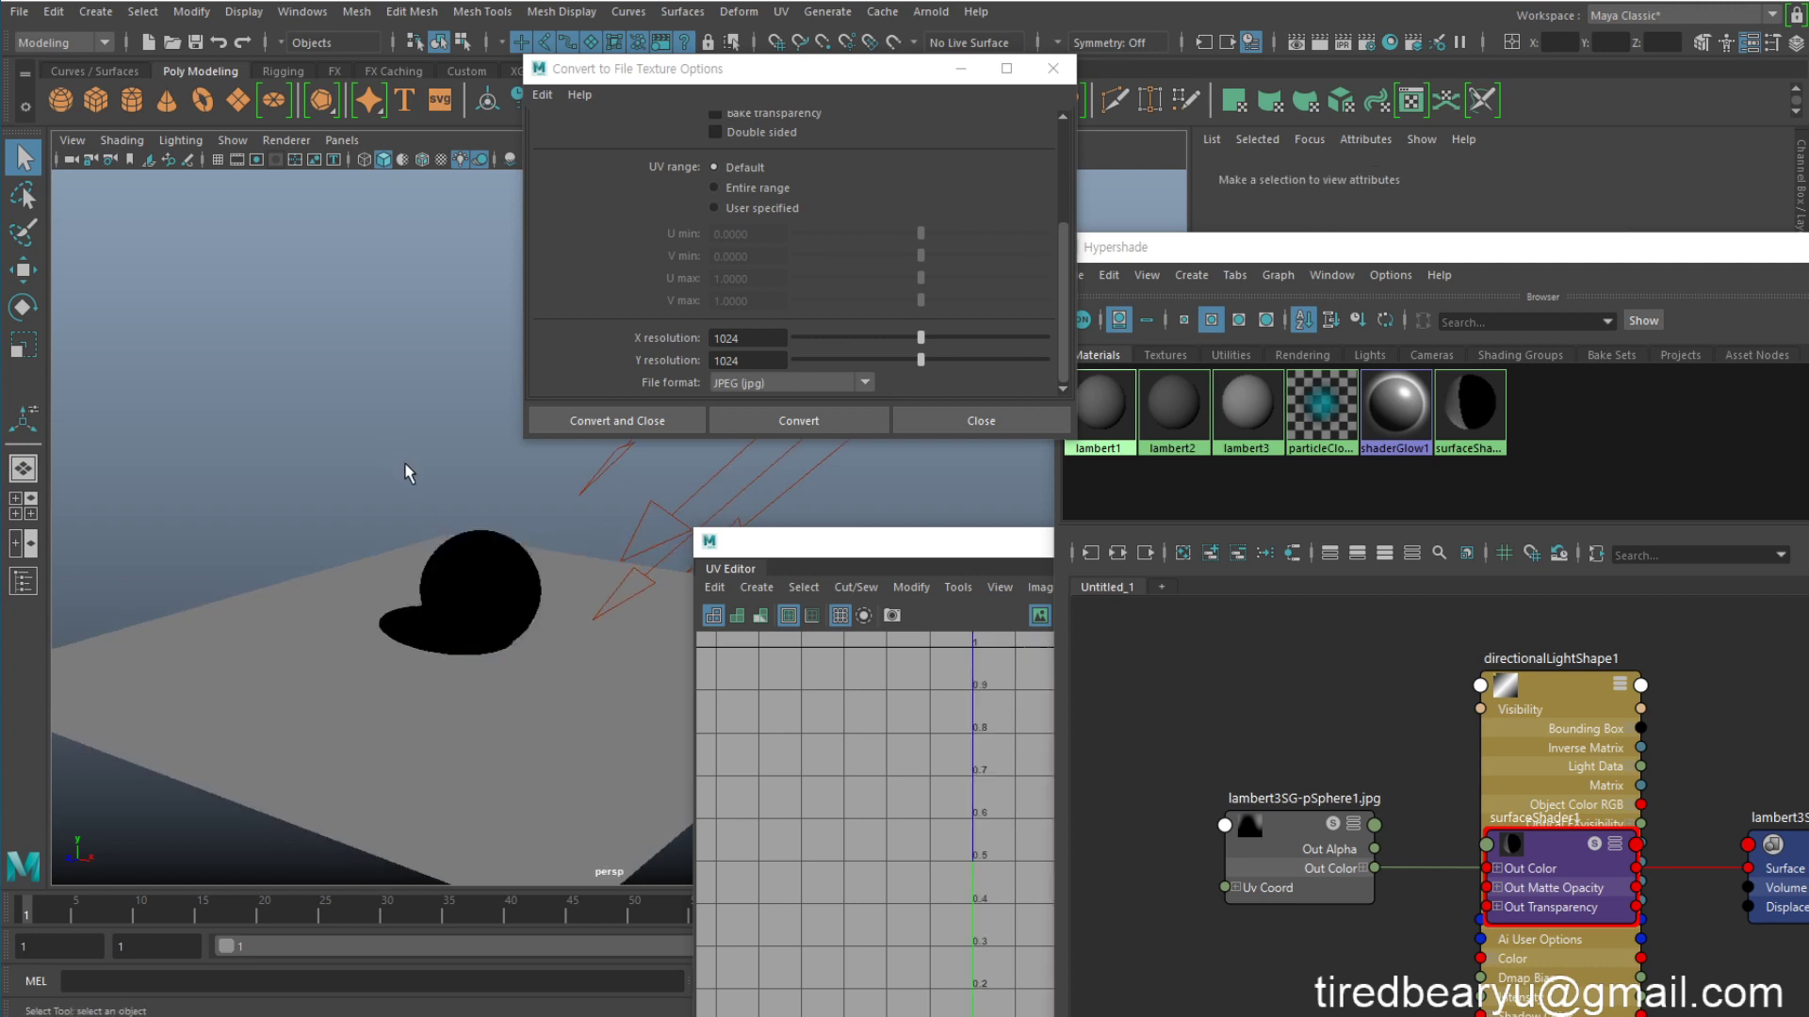
key("5")
key("6")
key("7")
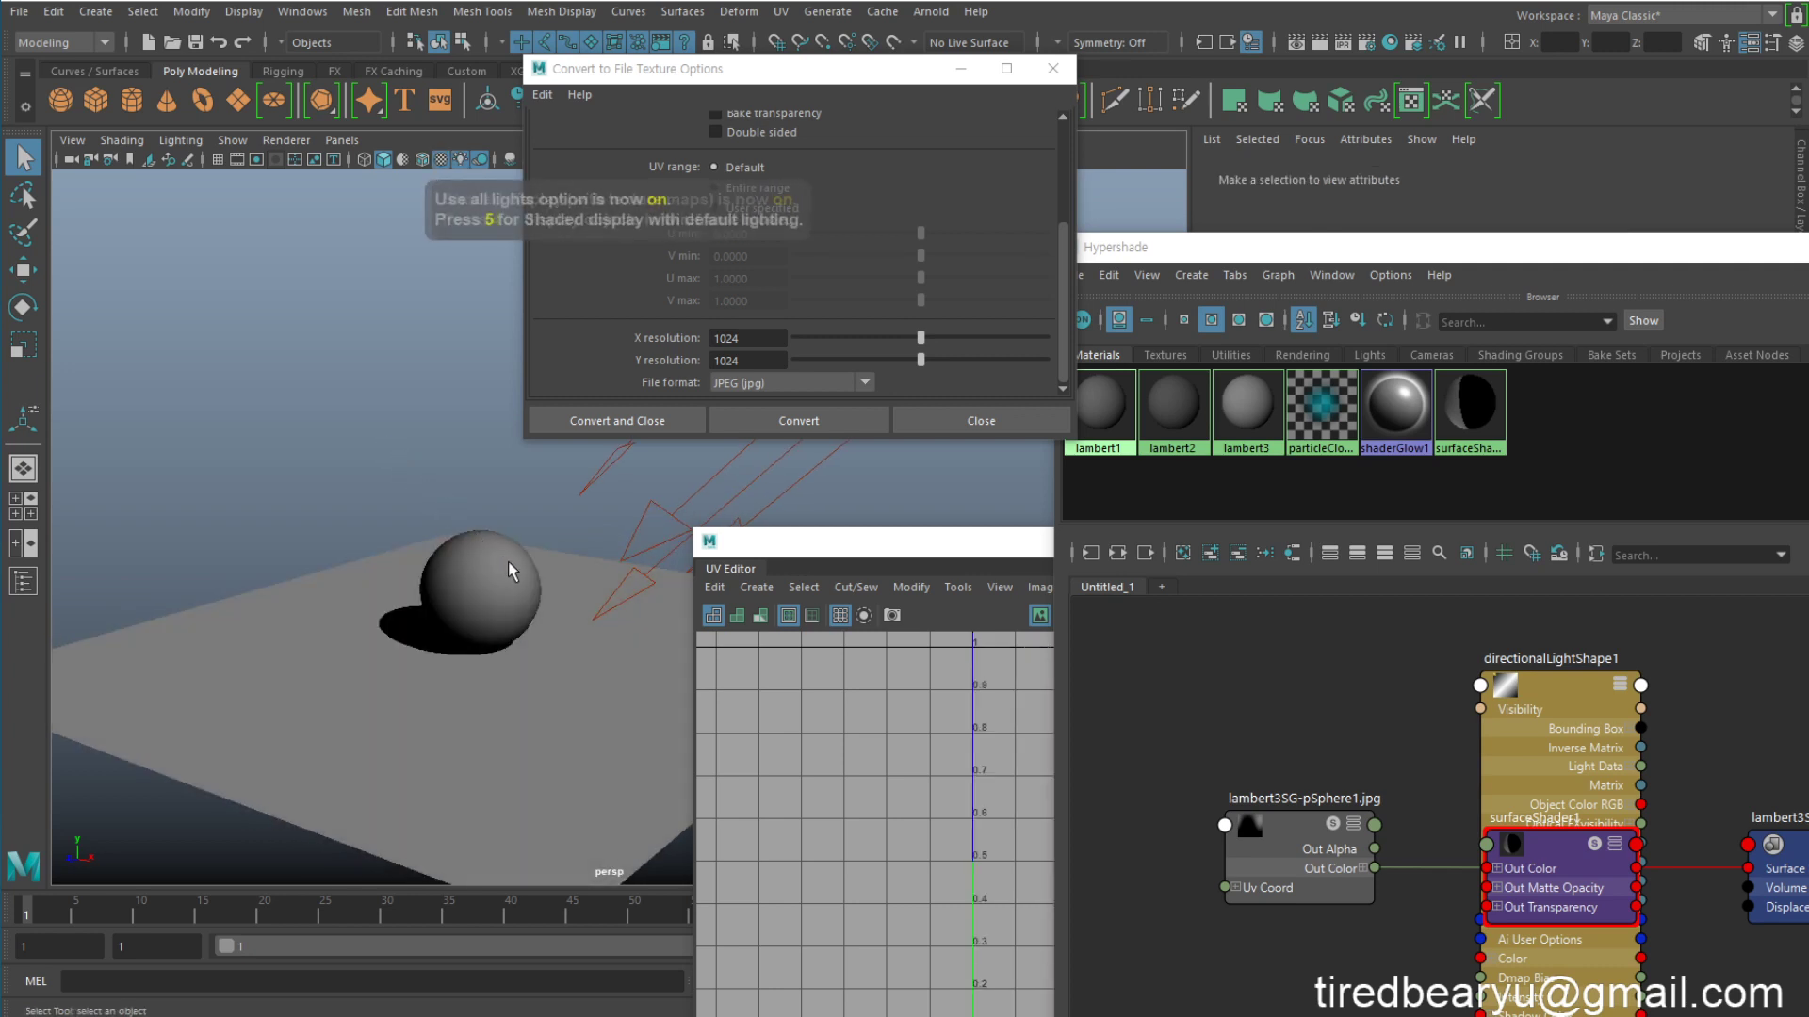
key("6")
key("7")
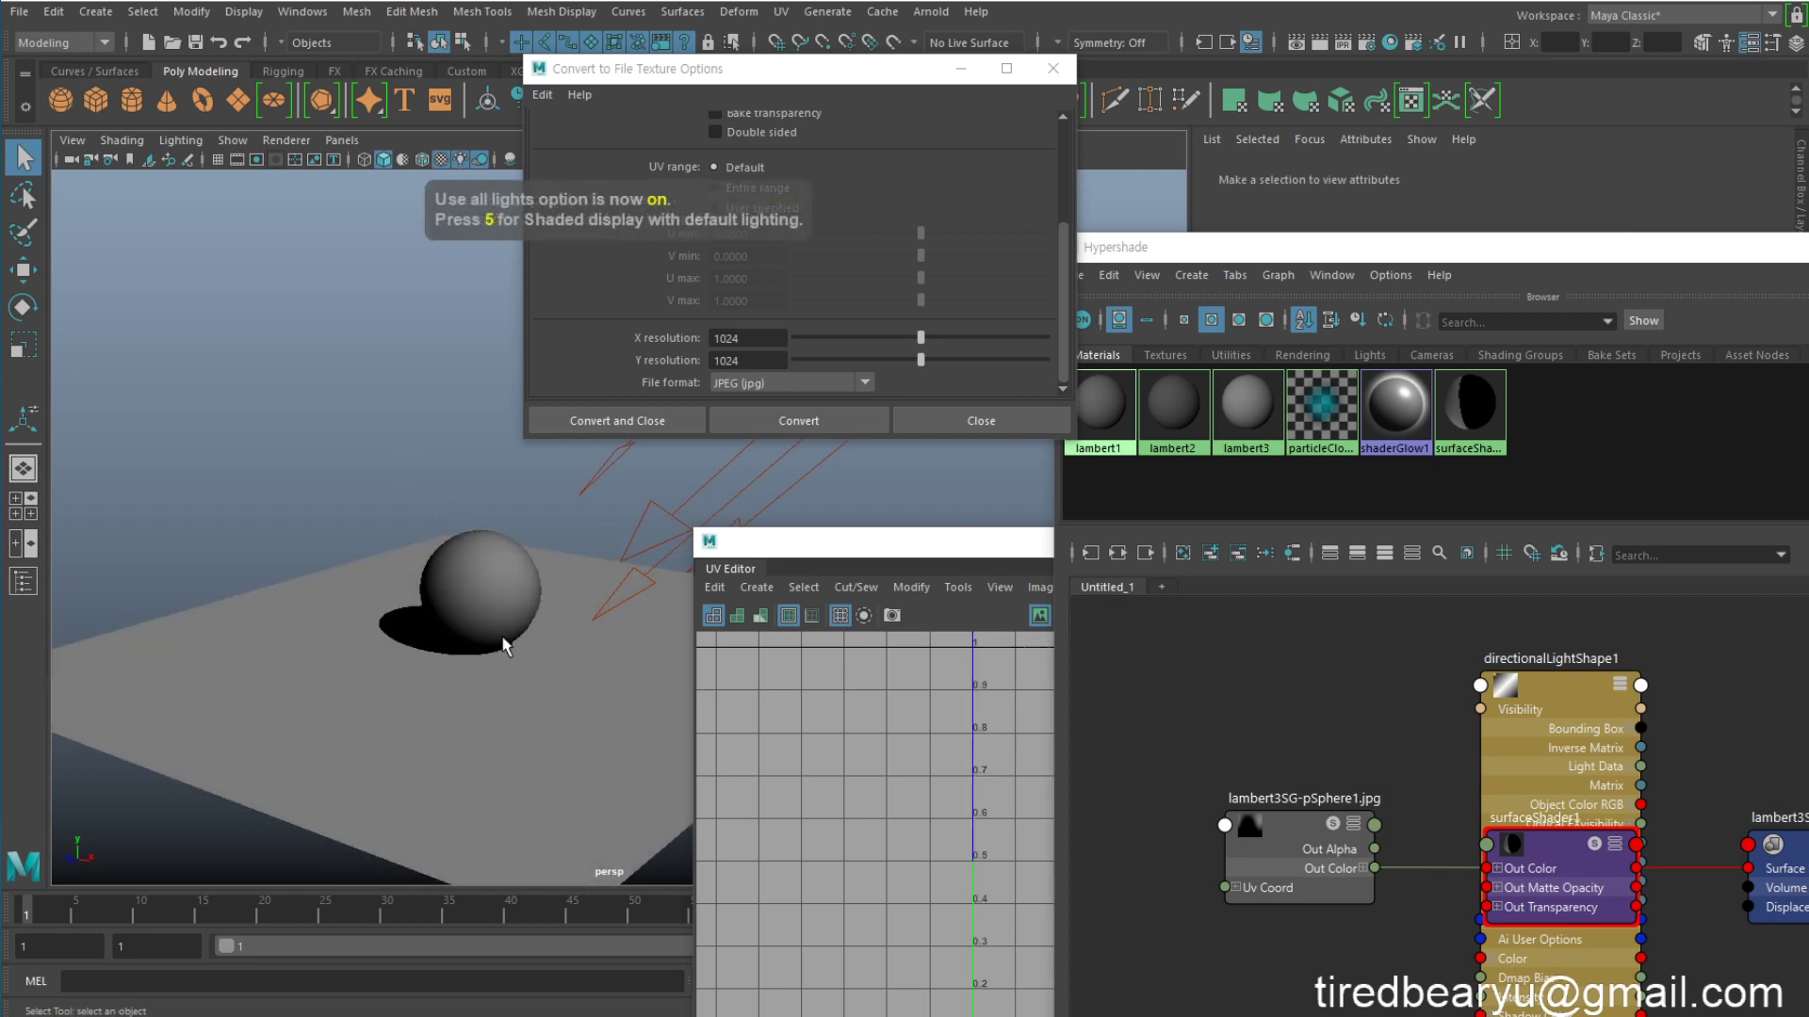
Step: Try moving the directional light above the baked sphere, and undo the move
left_click_drag(503, 646, 576, 610, "alt")
left_click_drag(493, 496, 612, 534)
key("w")
middle_click_drag(610, 534, 365, 451)
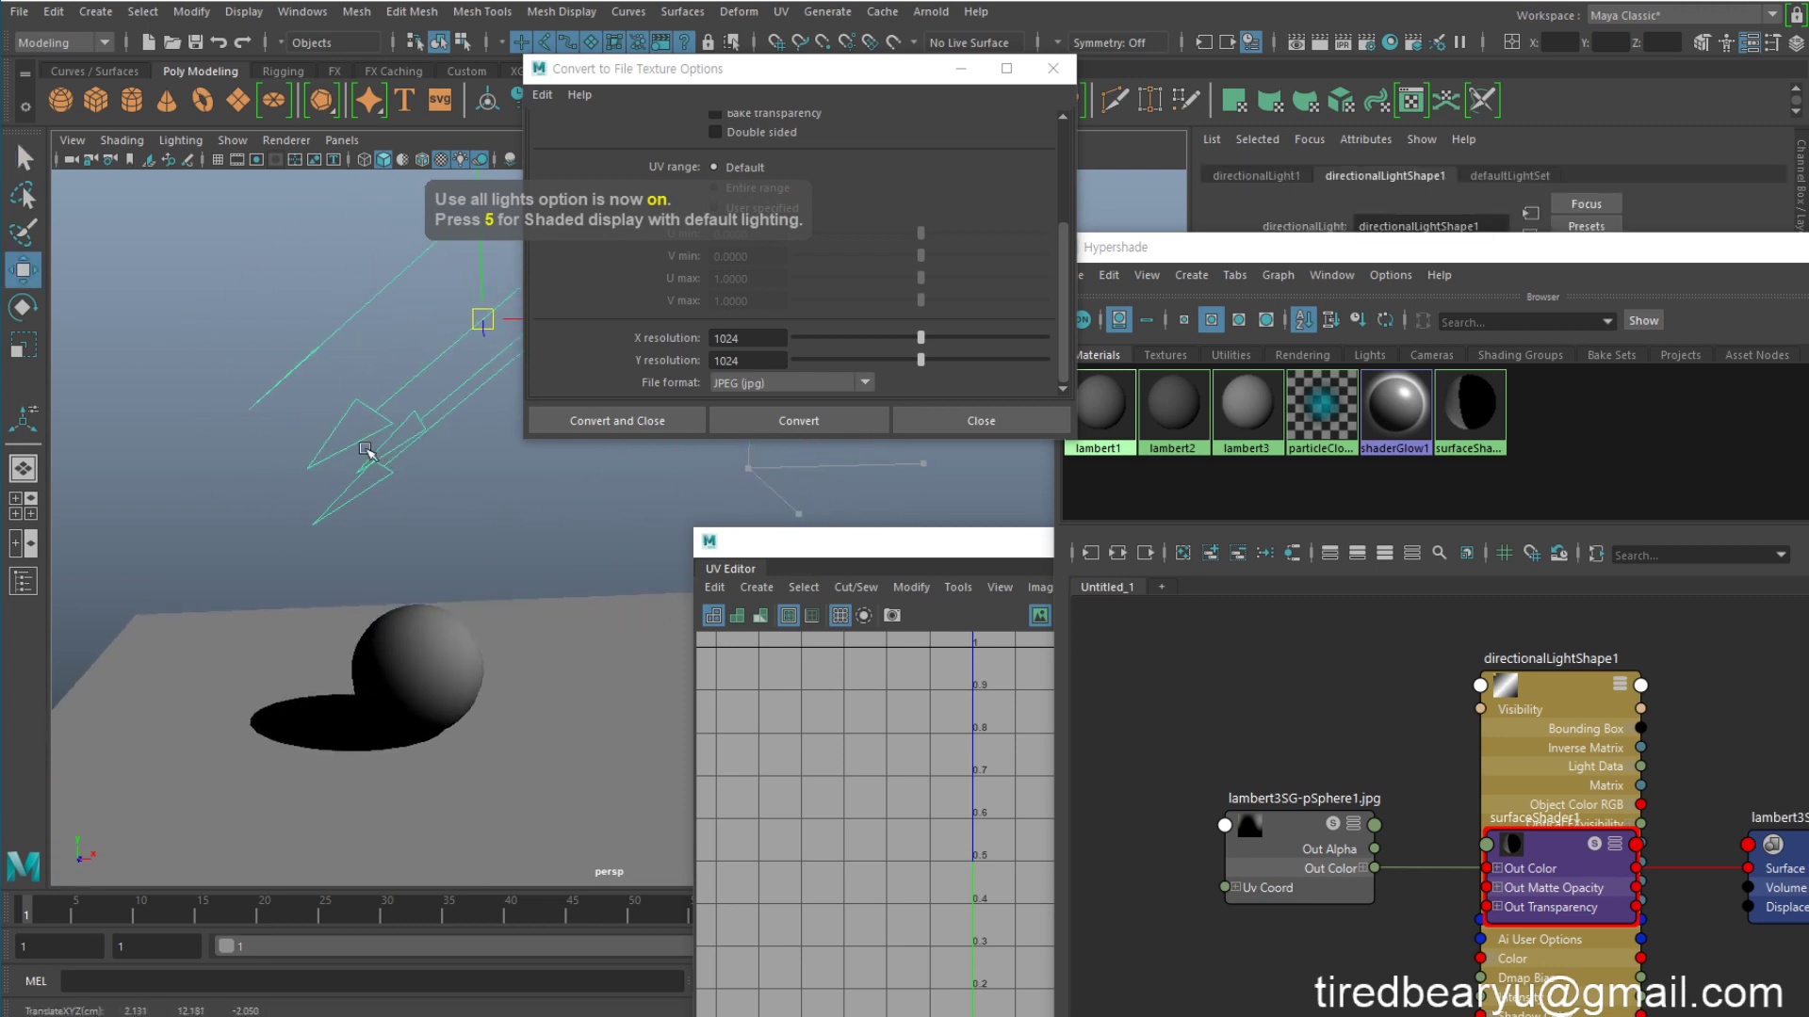
key("ctrl+z")
Step: Rotate the directional light to compare the sphere's baked shading with its cast shadow
key("e")
left_click_drag(706, 524, 490, 509)
left_click_drag(430, 671, 375, 650, "alt")
Step: Inspect the baked sphere together with its surfaceShader1 material in the Hypershade
left_click(403, 632)
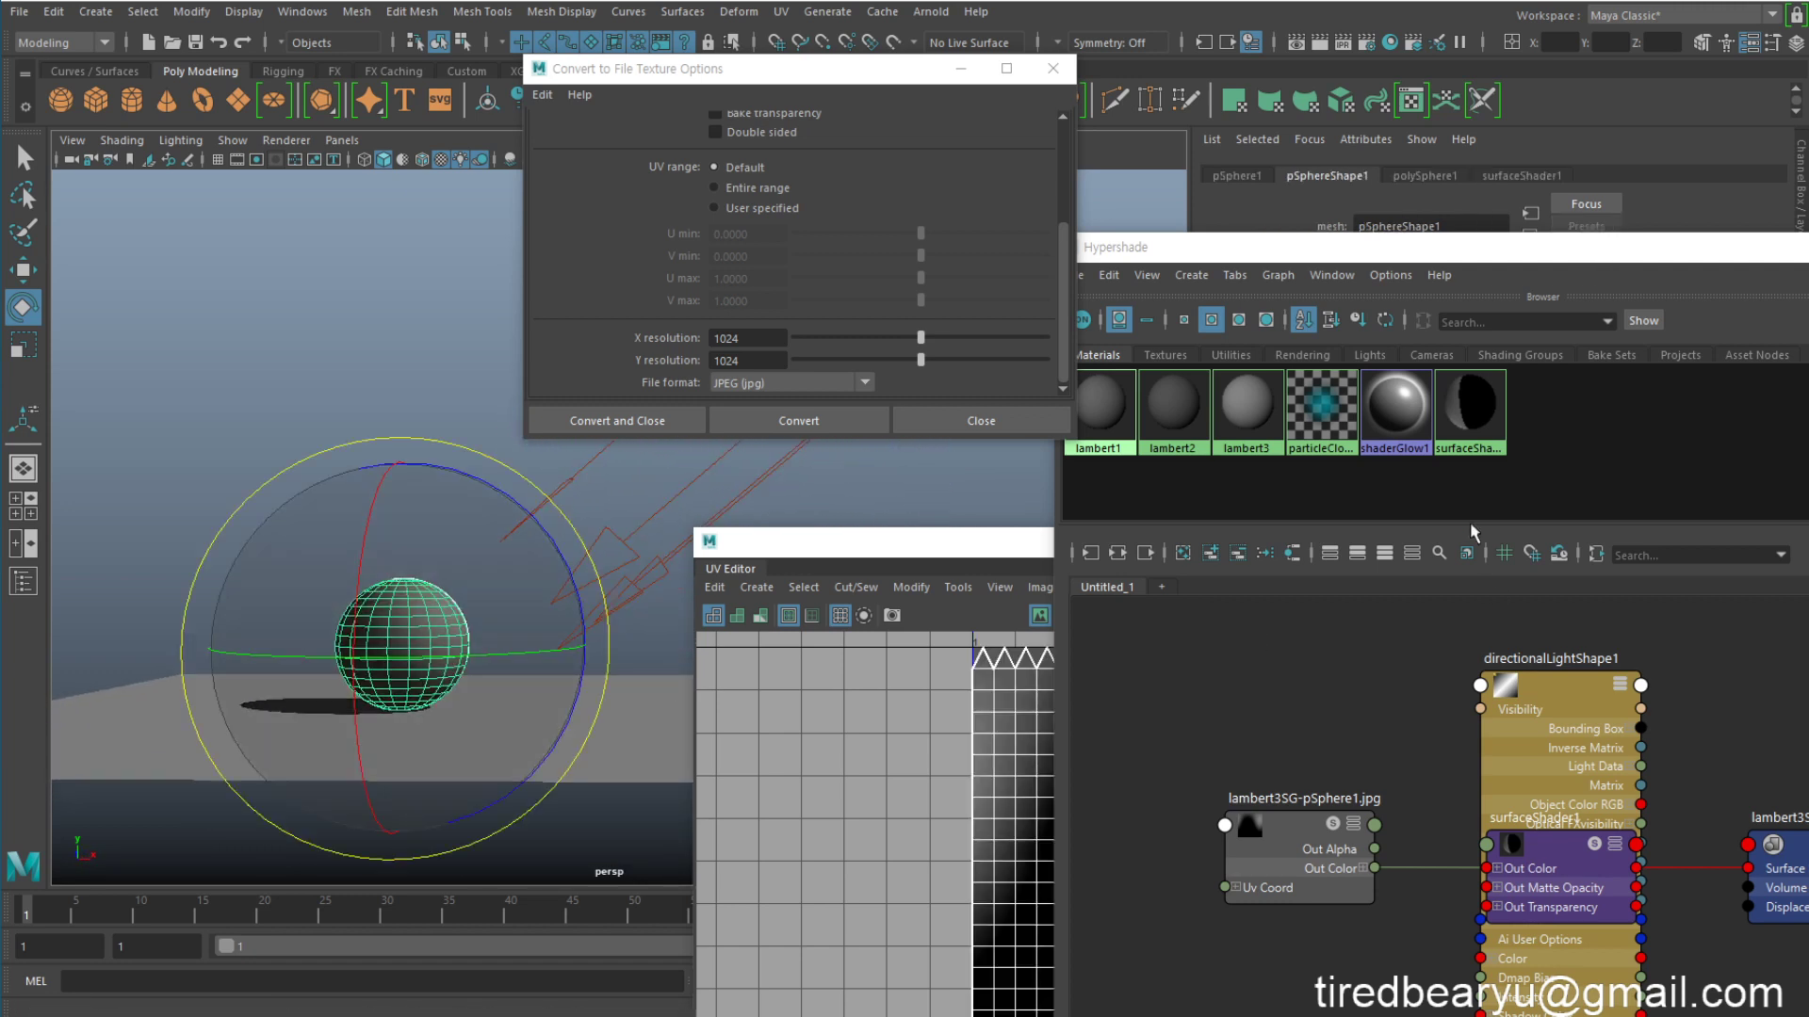
left_click(1468, 405)
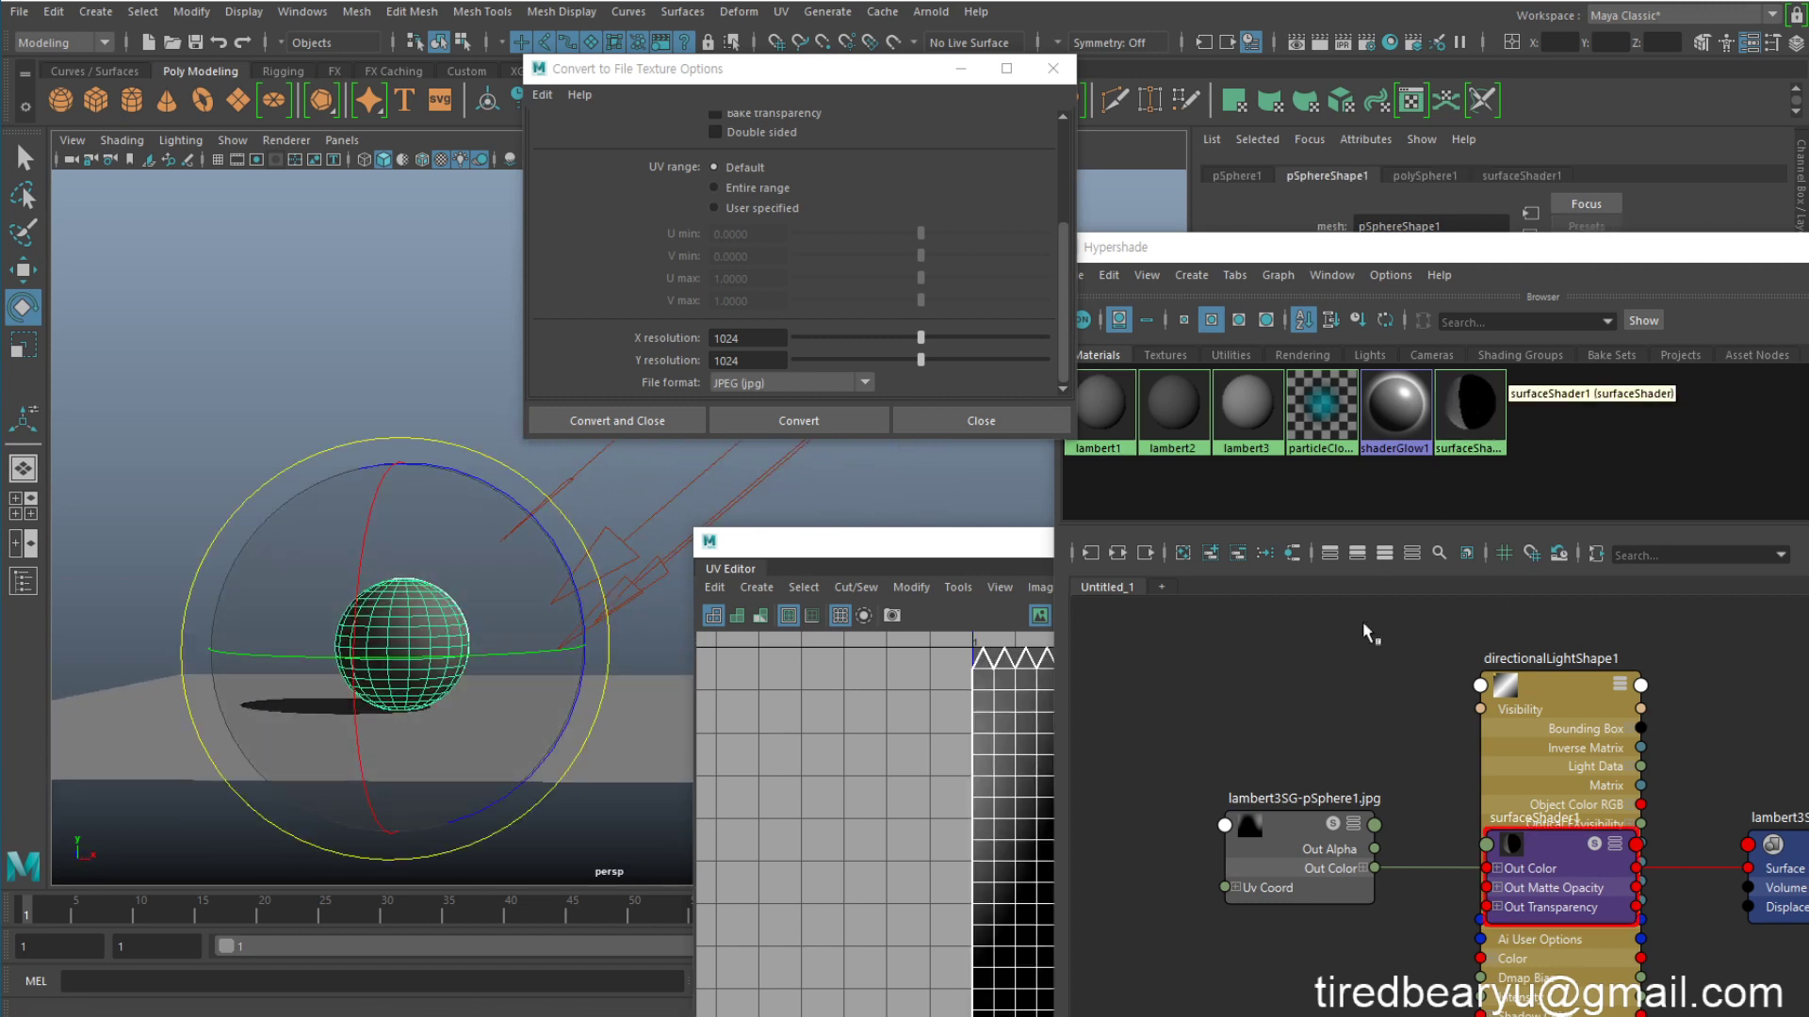
left_click_drag(571, 553, 568, 595, "alt")
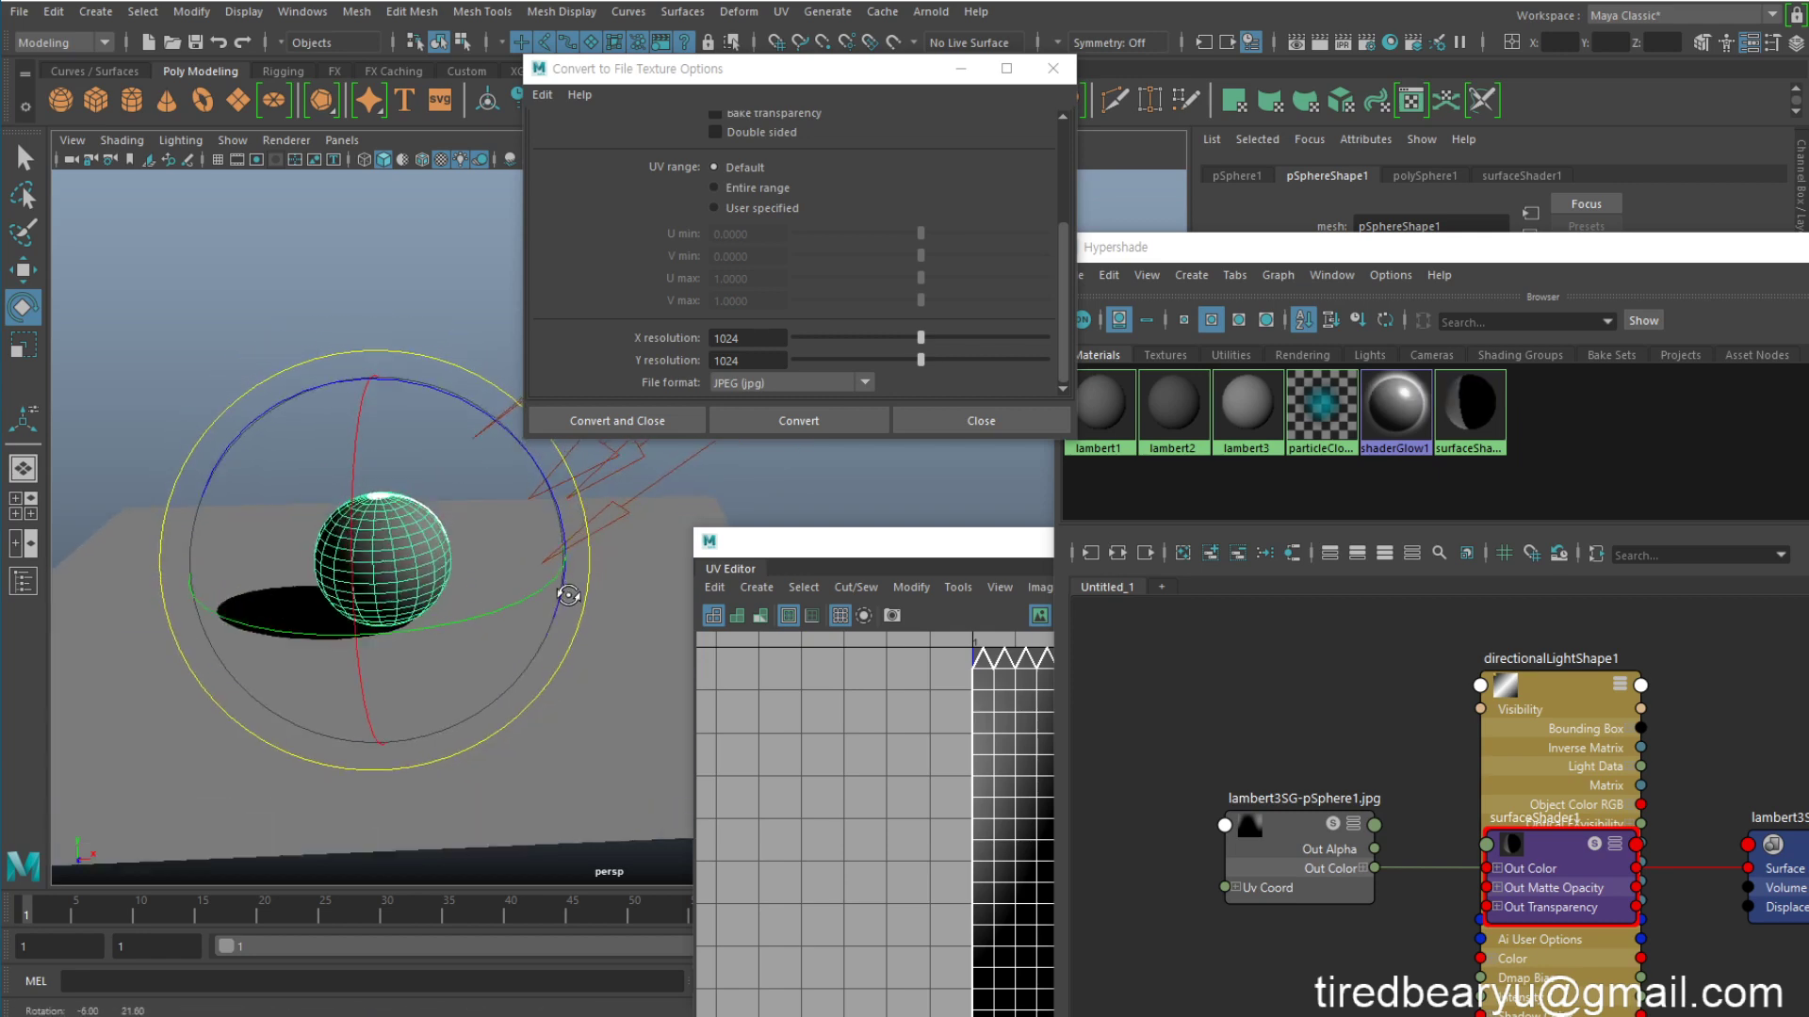
Step: Try converting the floor plane's lambert2 material to a file texture, and undo the conversion
left_click(573, 687)
left_click(1184, 397, "shift")
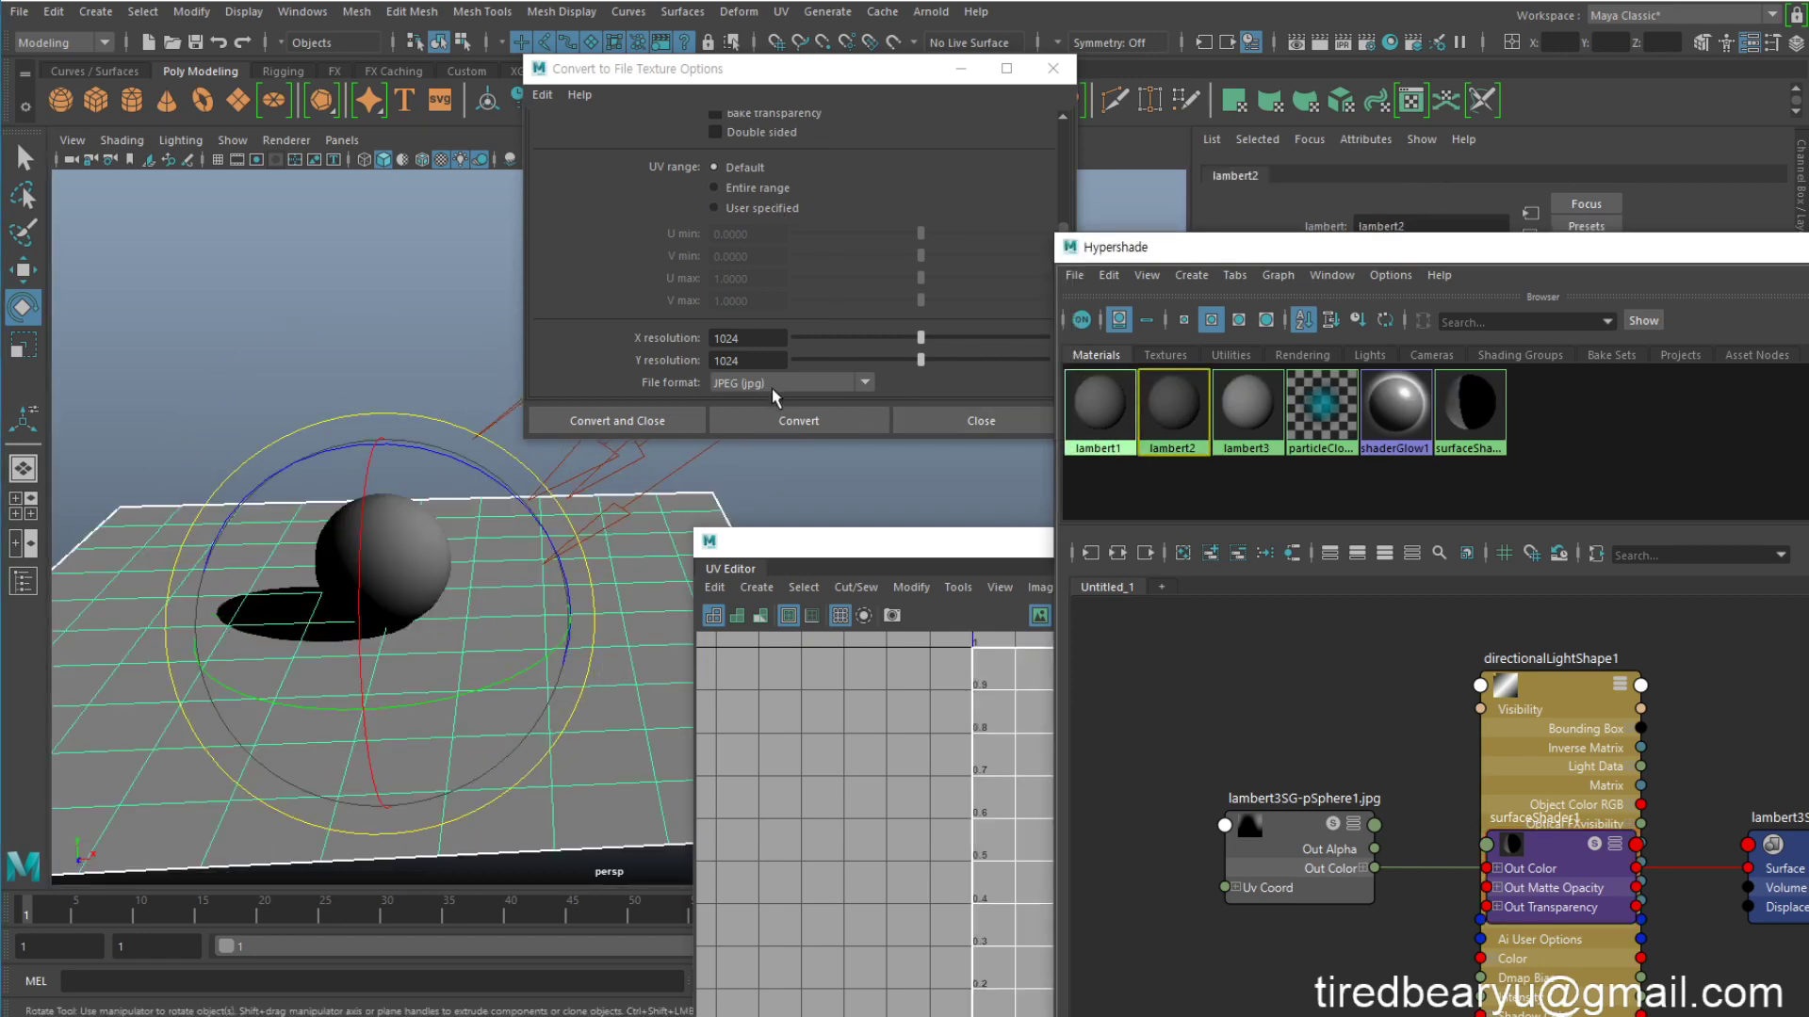
left_click(769, 422)
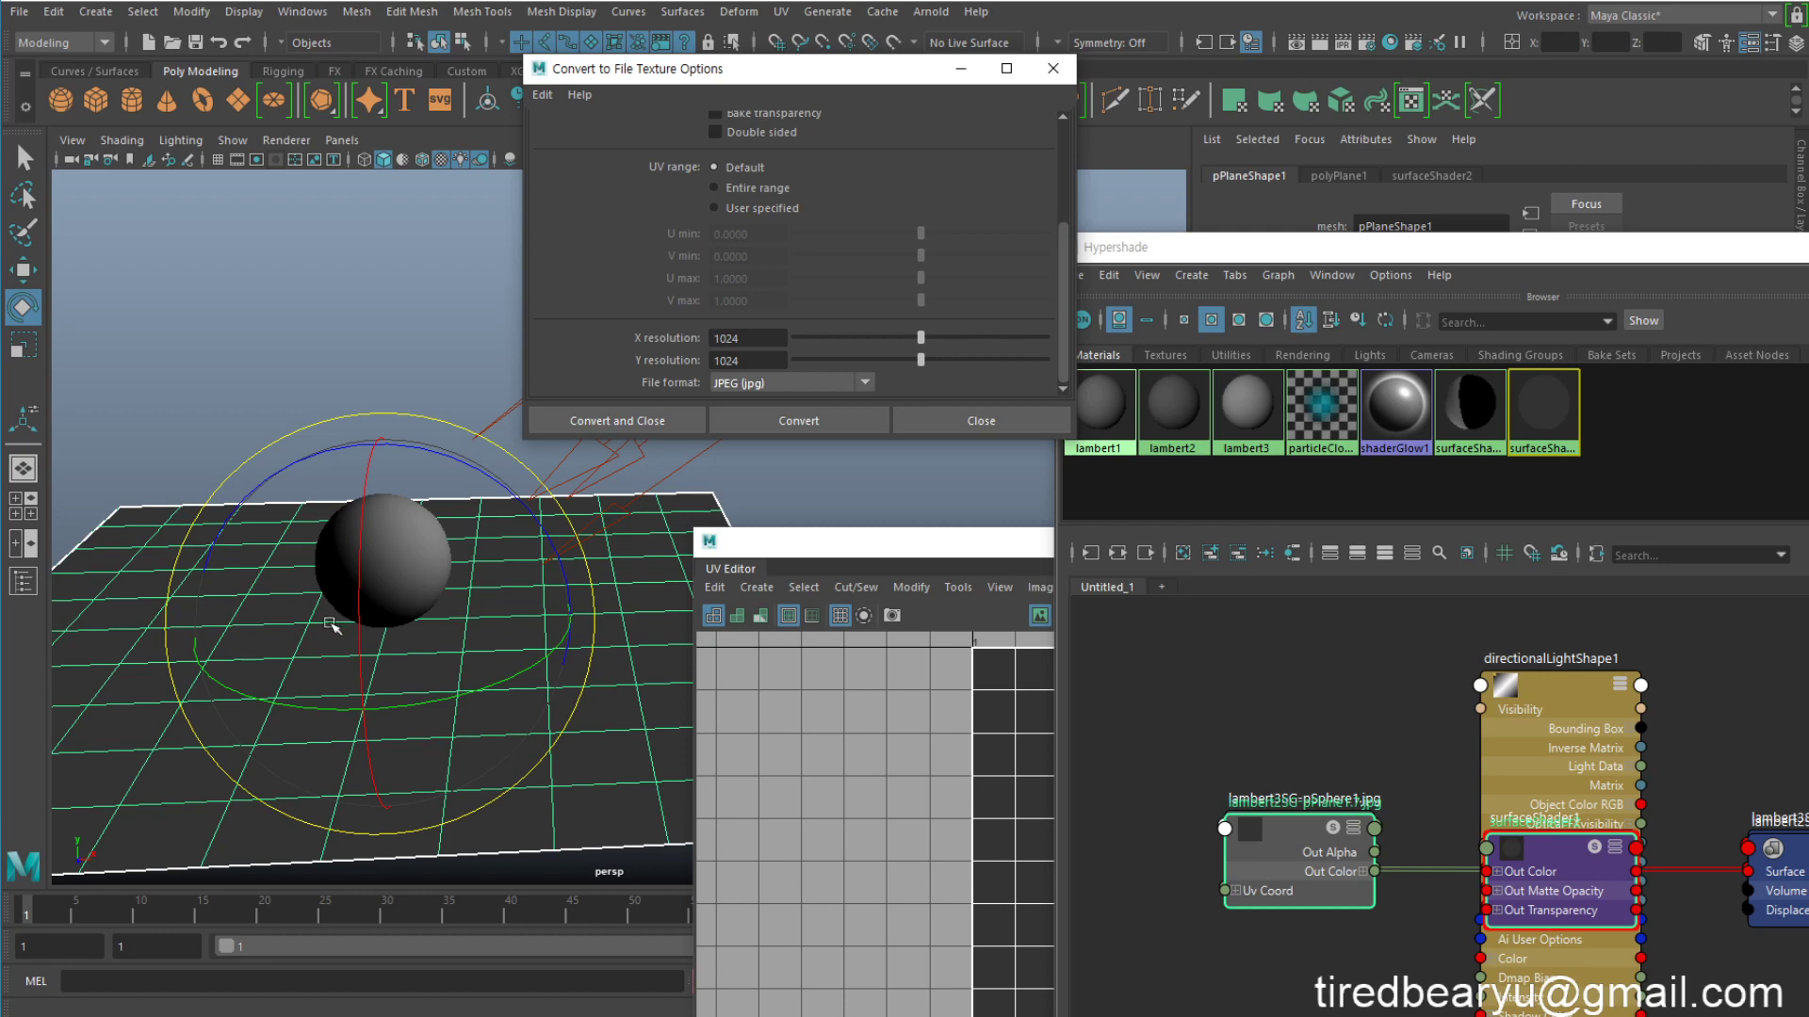
left_click(358, 652)
key("ctrl+z")
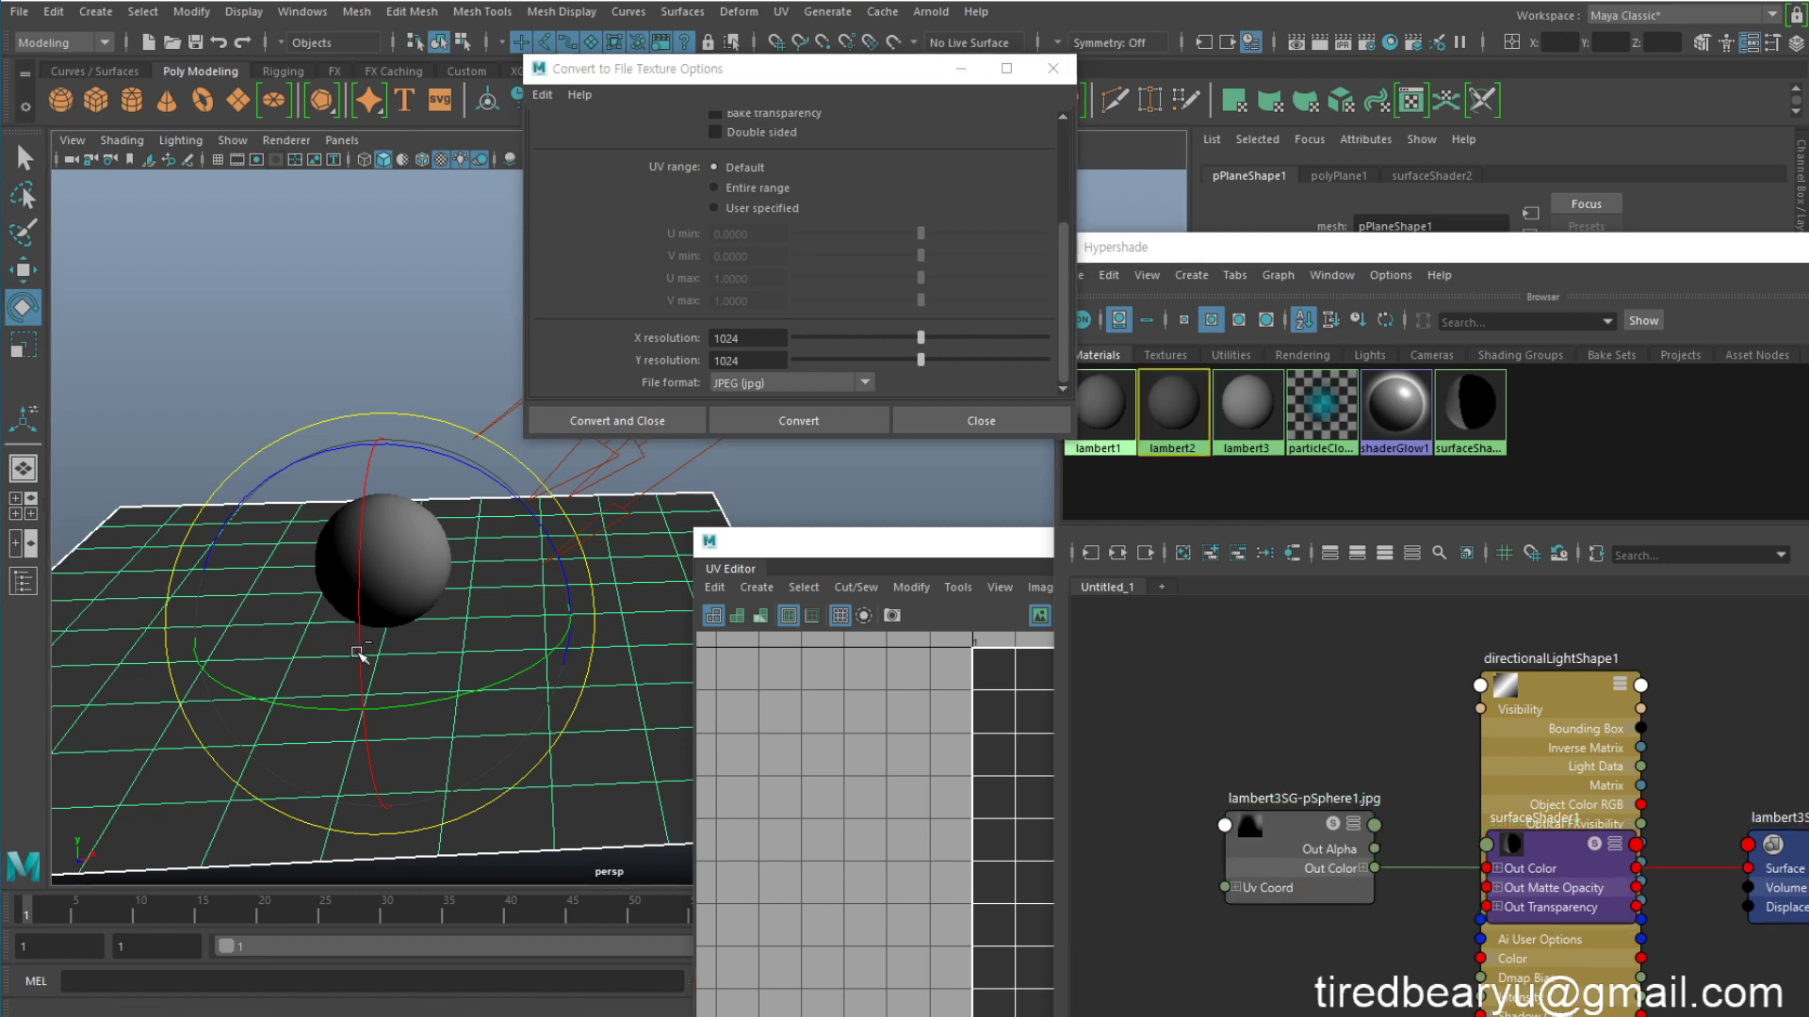
Step: Turn on Use Depth Map Shadows for the directional light and set the depth map resolution to 1024
left_click(499, 413)
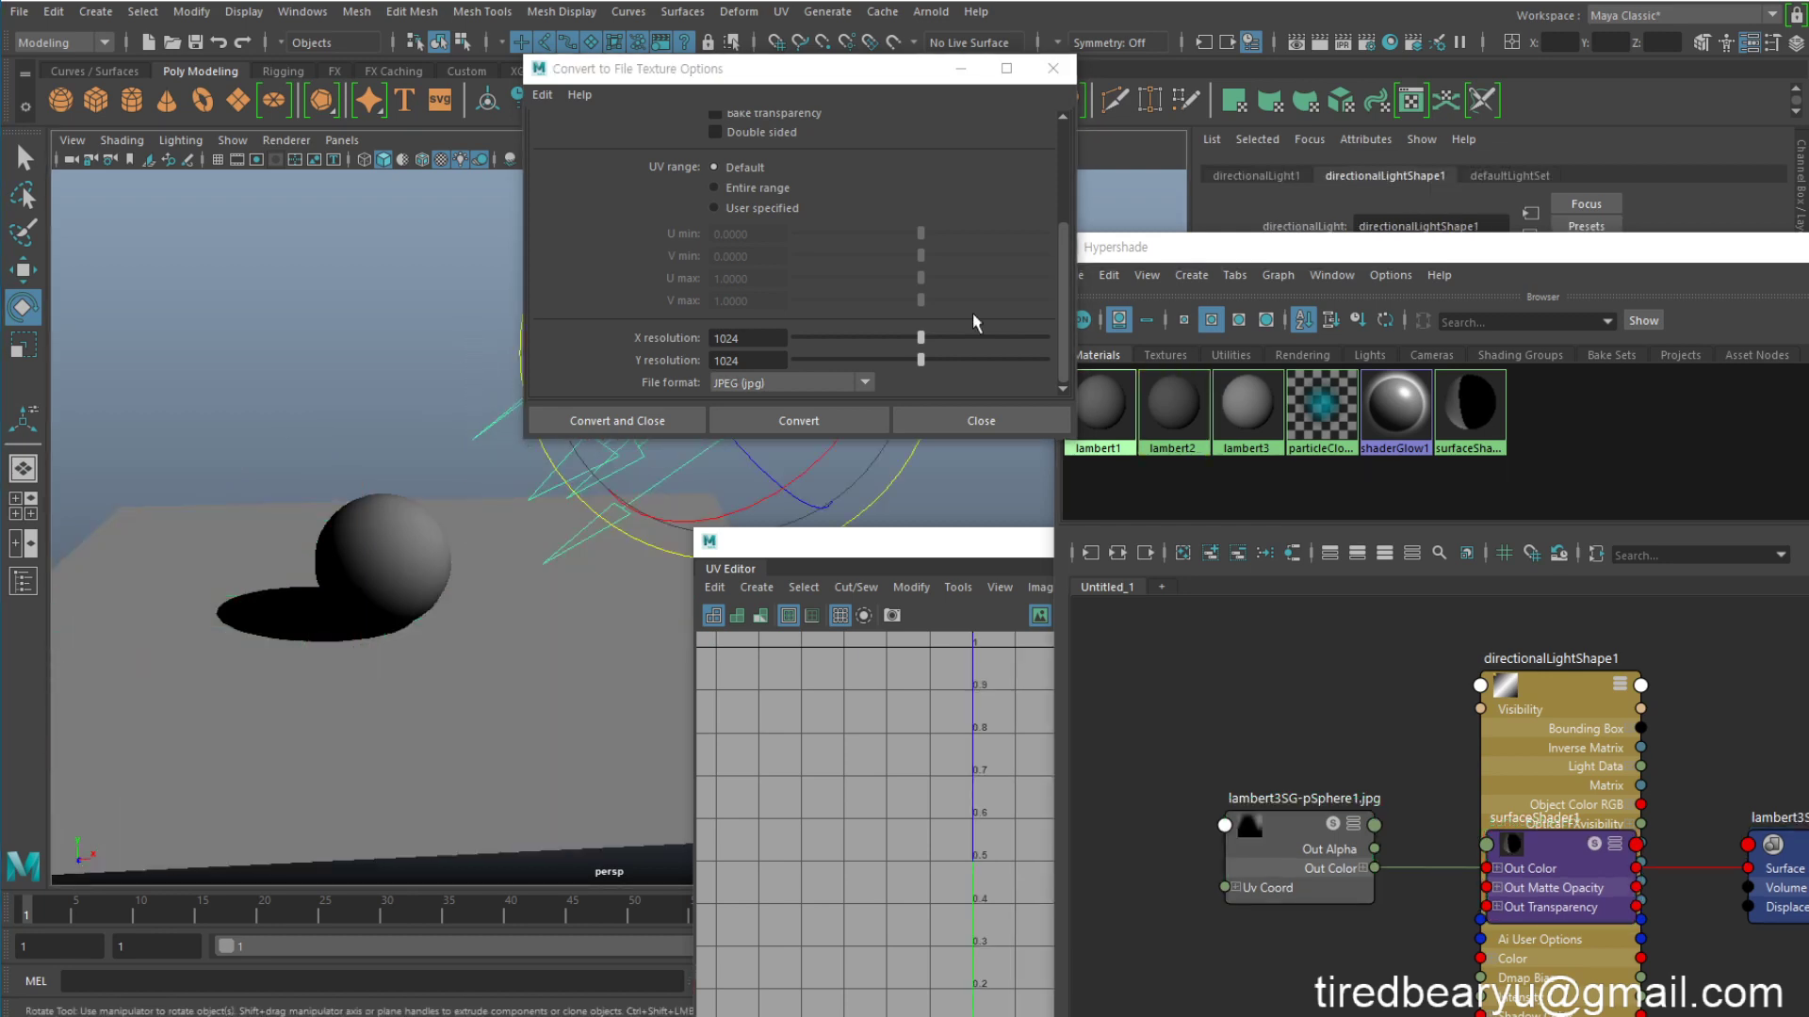
left_click_drag(1426, 241, 1381, 737)
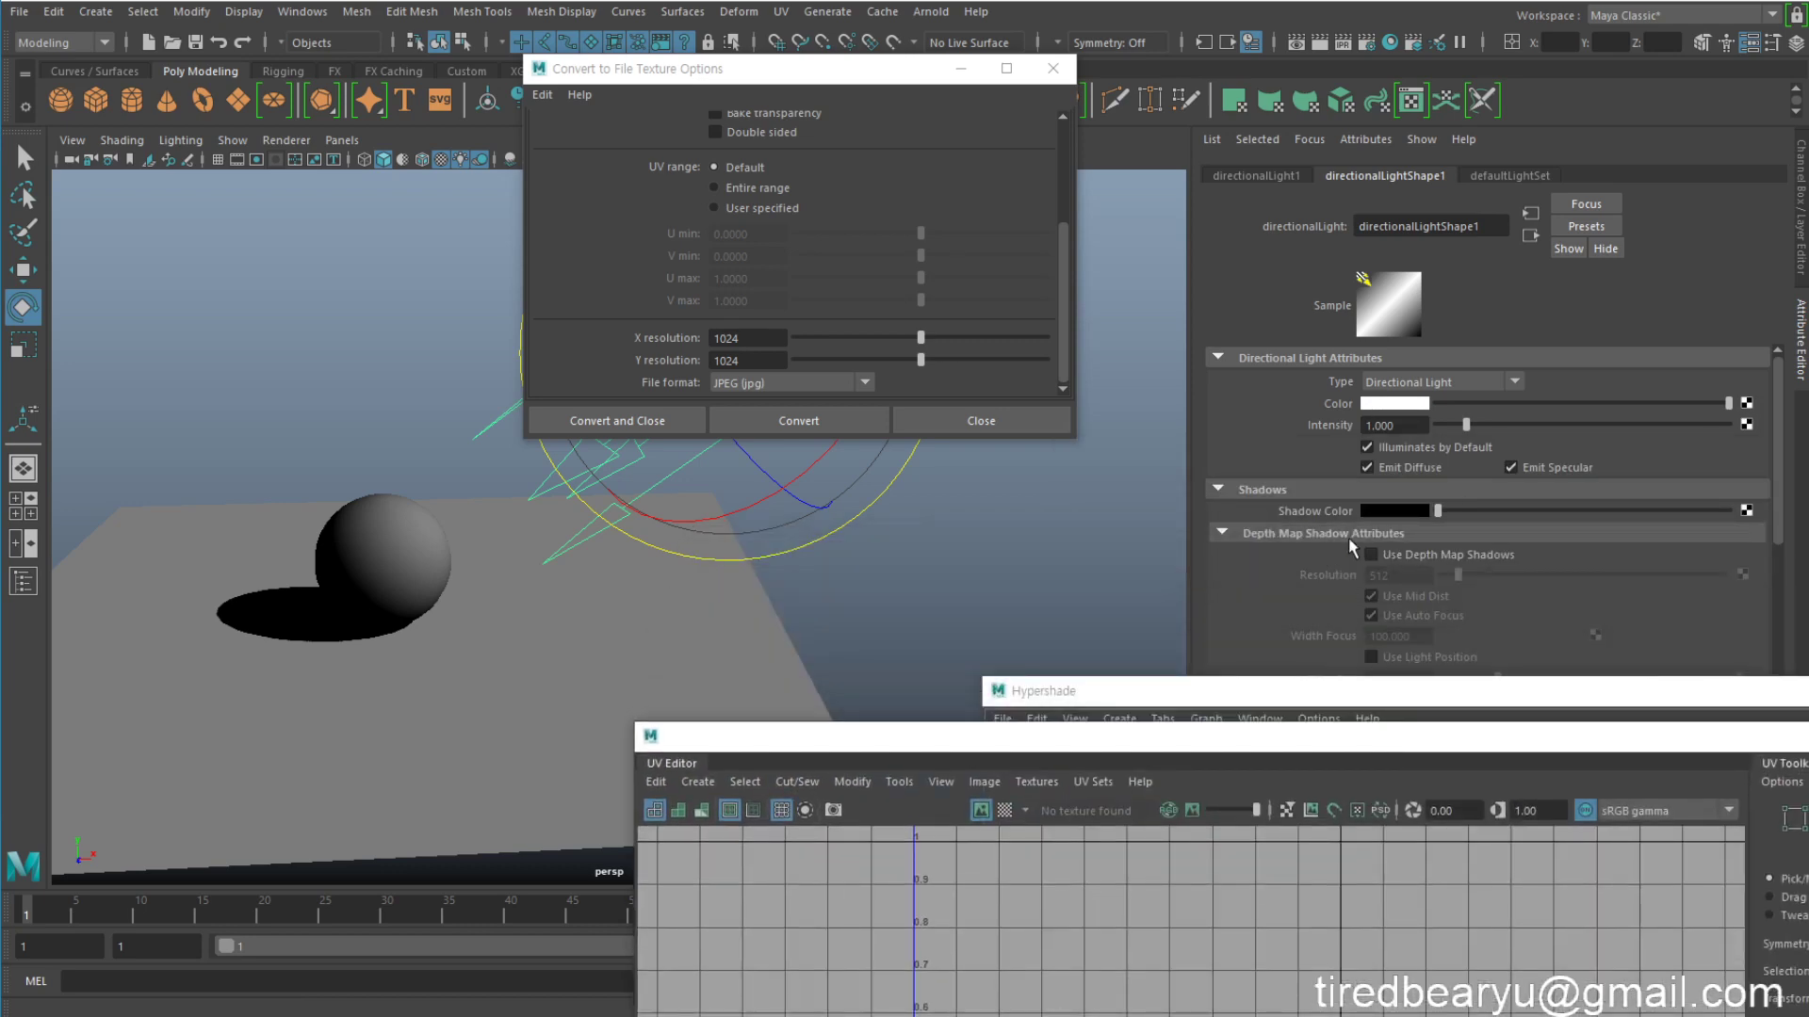
scroll(1356, 538, "down", 5)
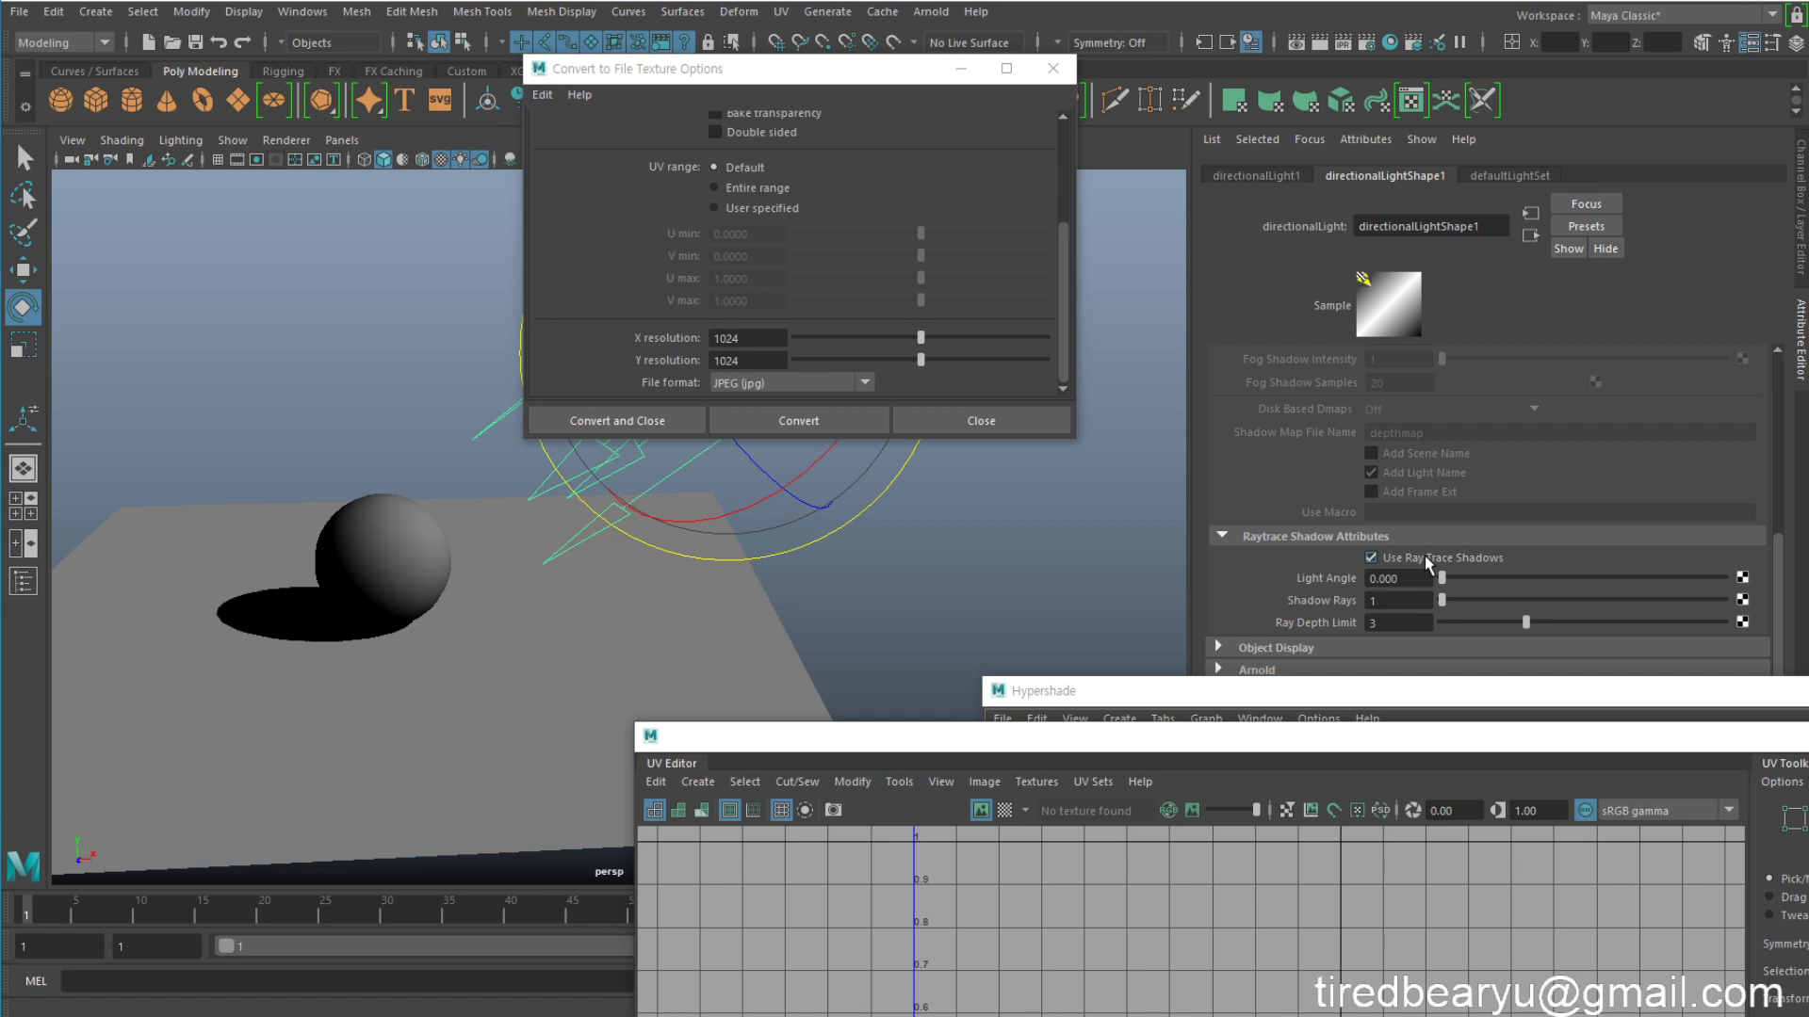
scroll(1424, 556, "up", 4)
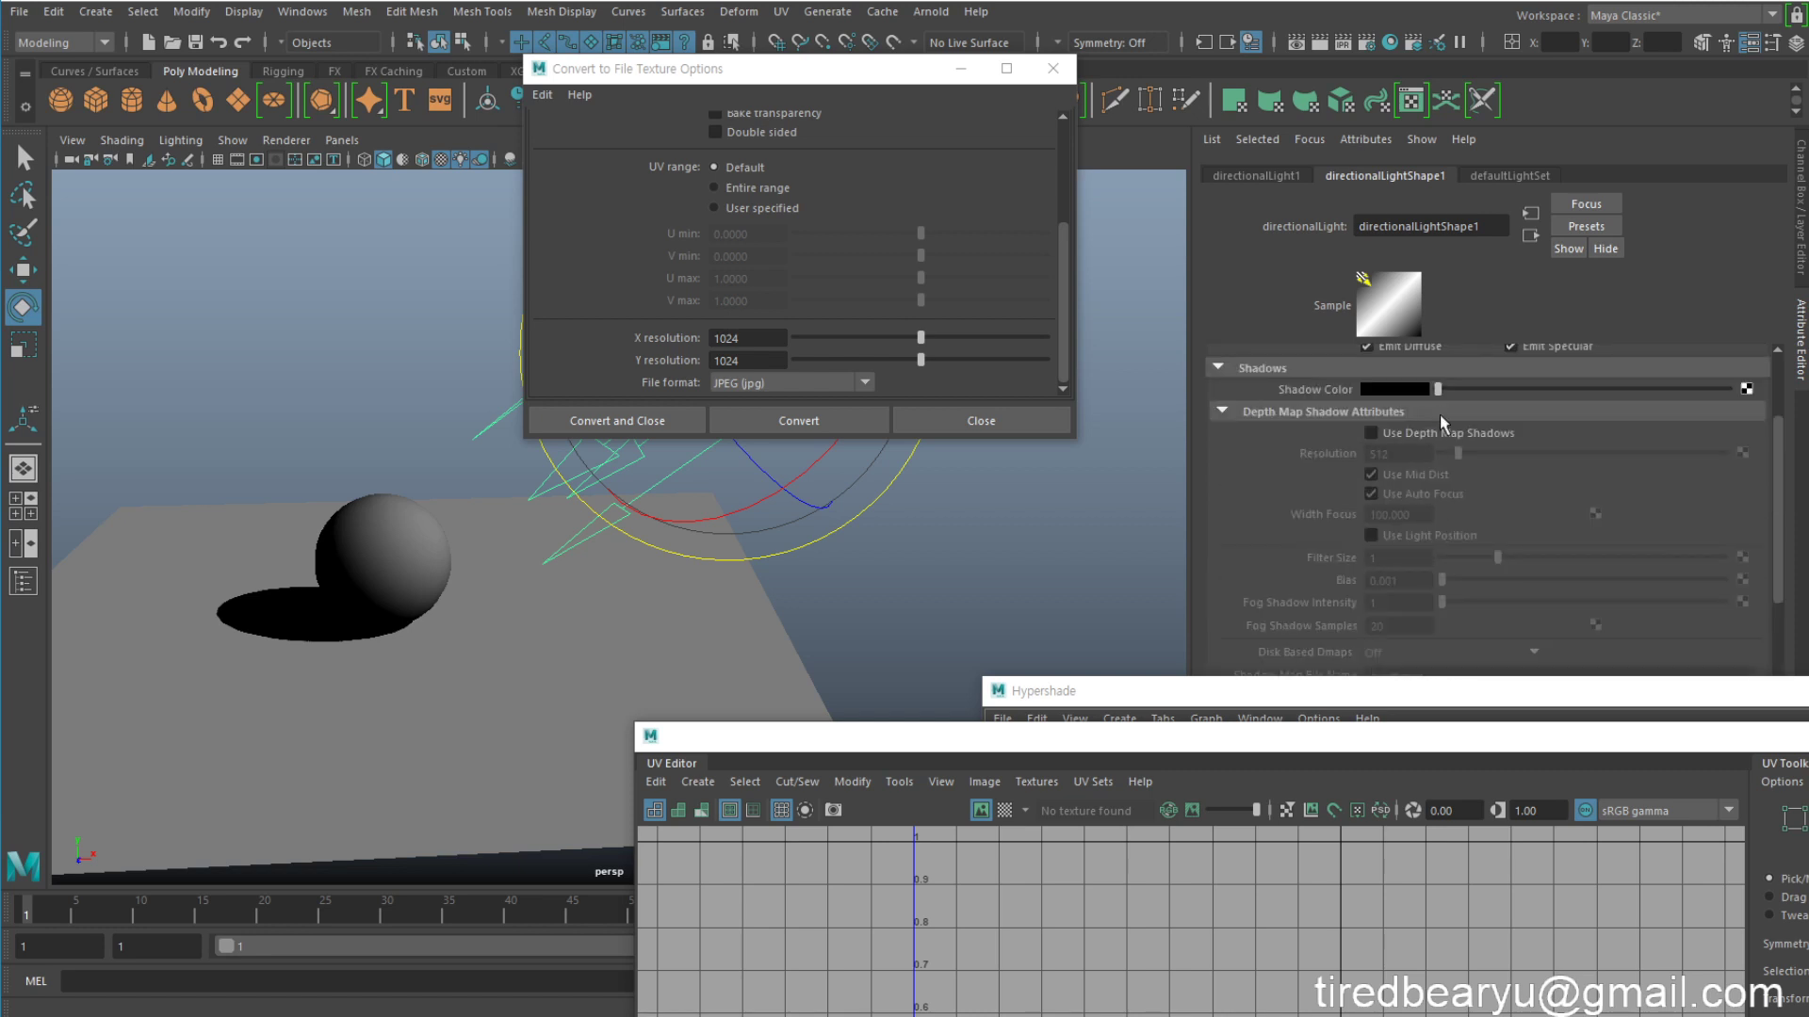
left_click(1439, 435)
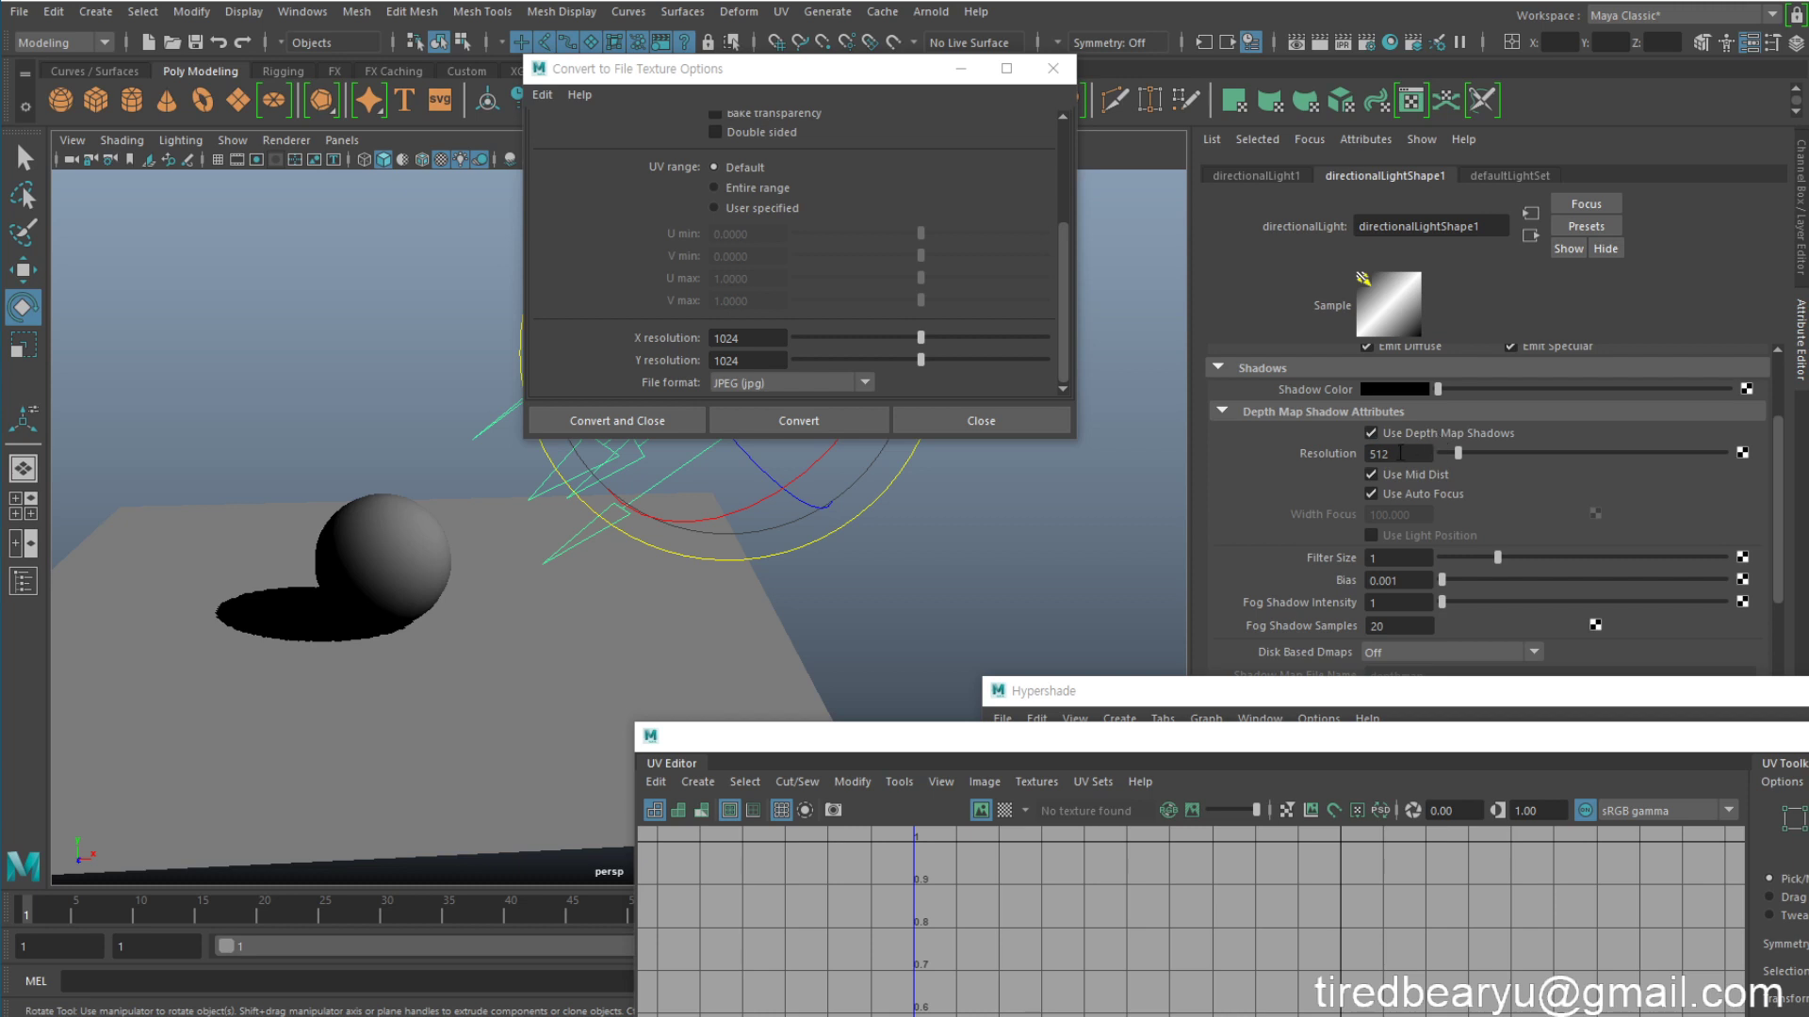
double_click(1401, 453)
type("1024")
key("Return")
Step: Convert the floor plane's lambert2 material to a 1024 x 1024 JPEG file texture
left_click_drag(1277, 737, 1312, 591)
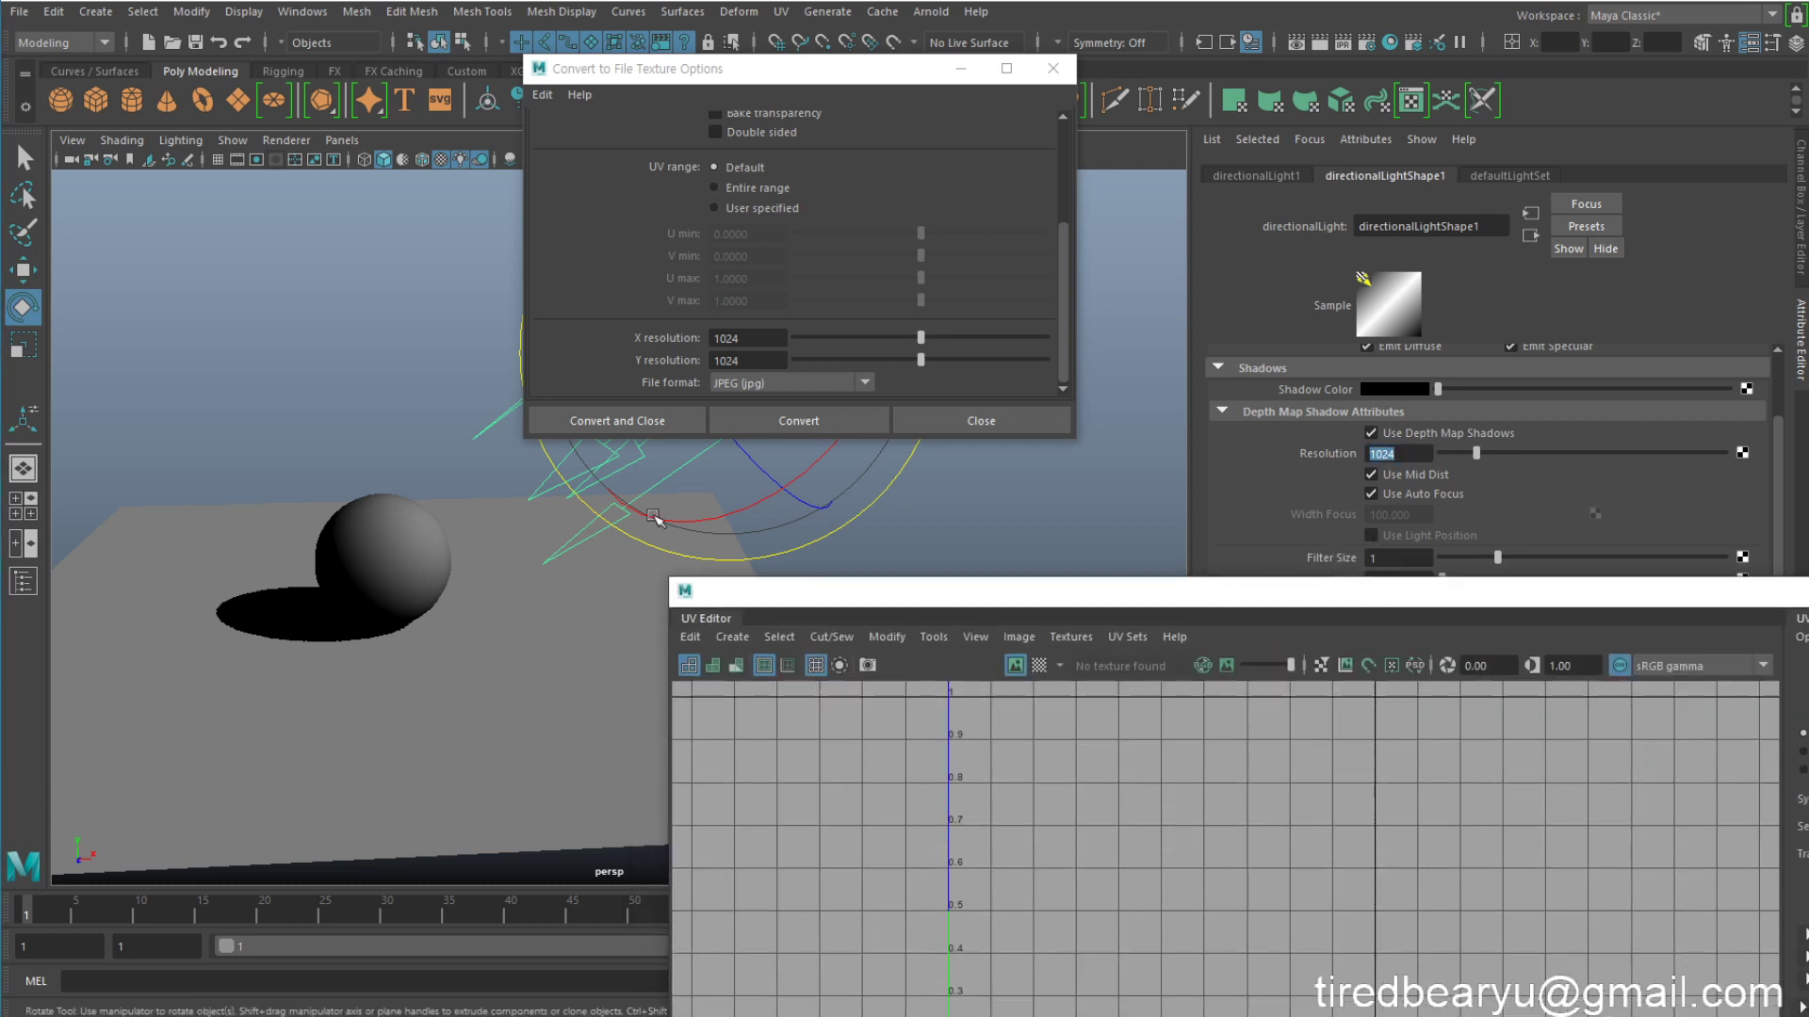
left_click(575, 638)
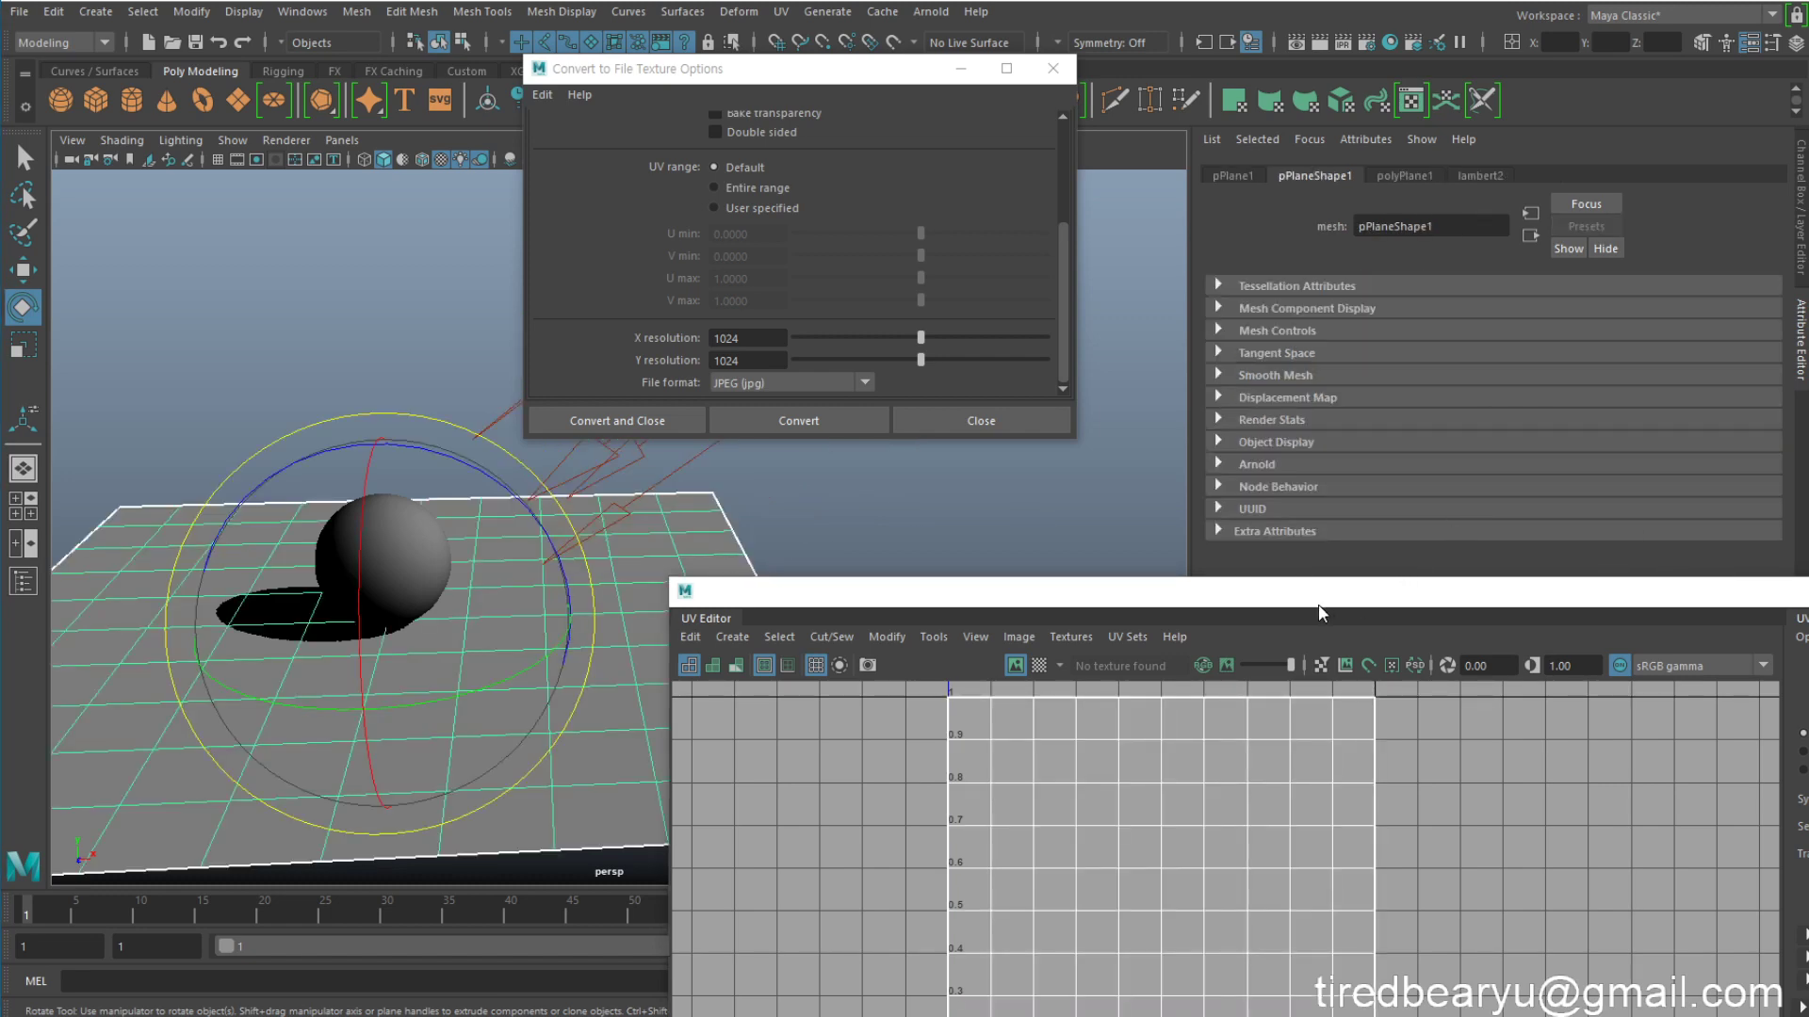
left_click_drag(1305, 596, 1179, 729)
left_click_drag(1291, 699, 1332, 321)
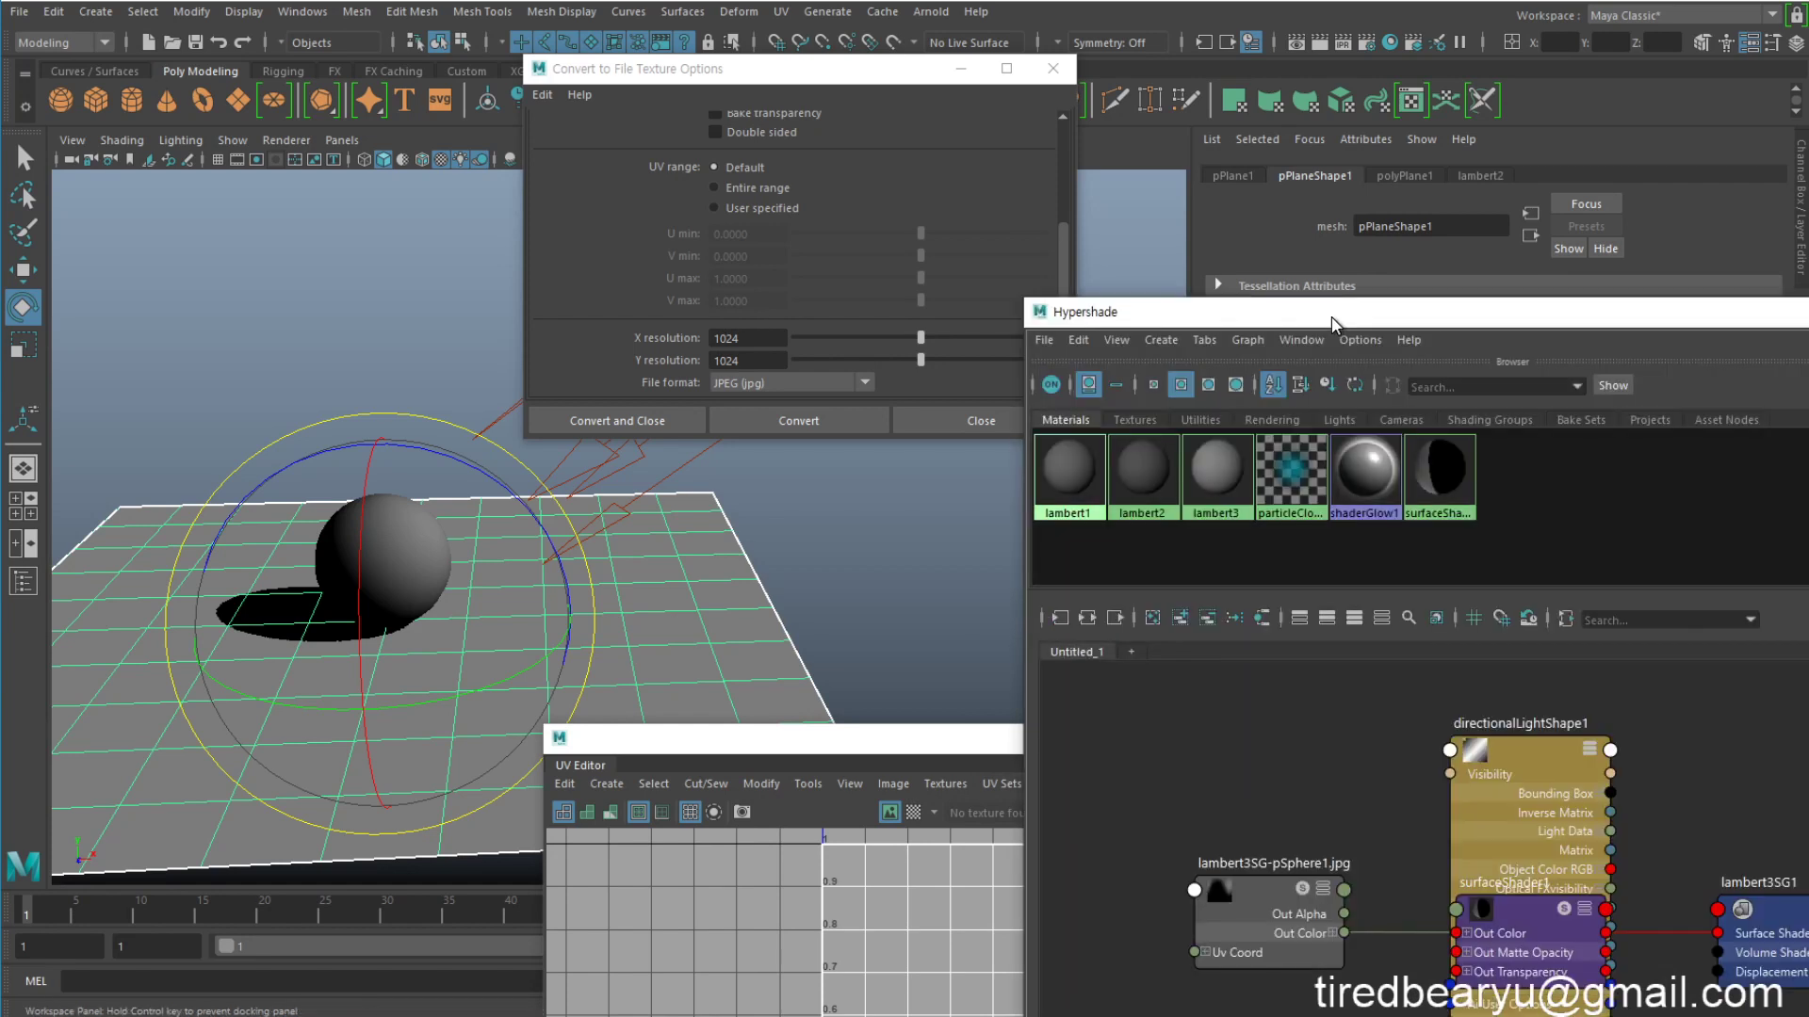
left_click(1142, 482)
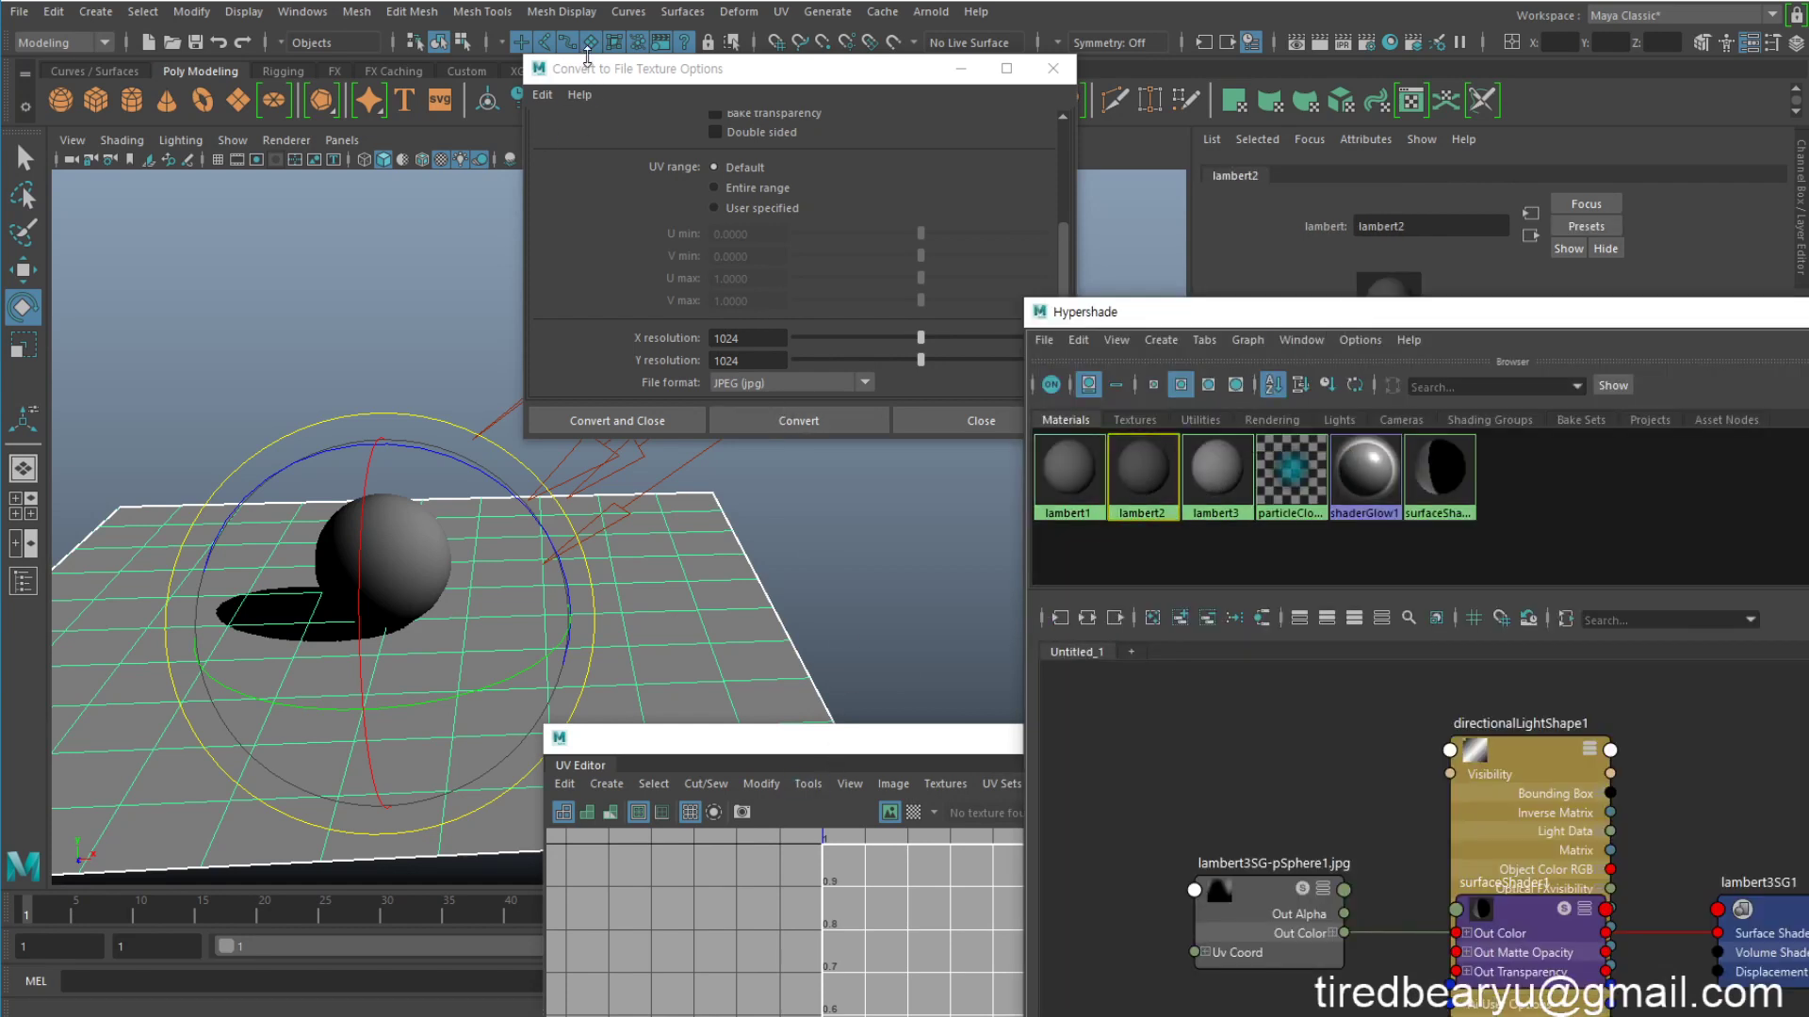
left_click_drag(588, 69, 607, 48)
left_click(807, 398)
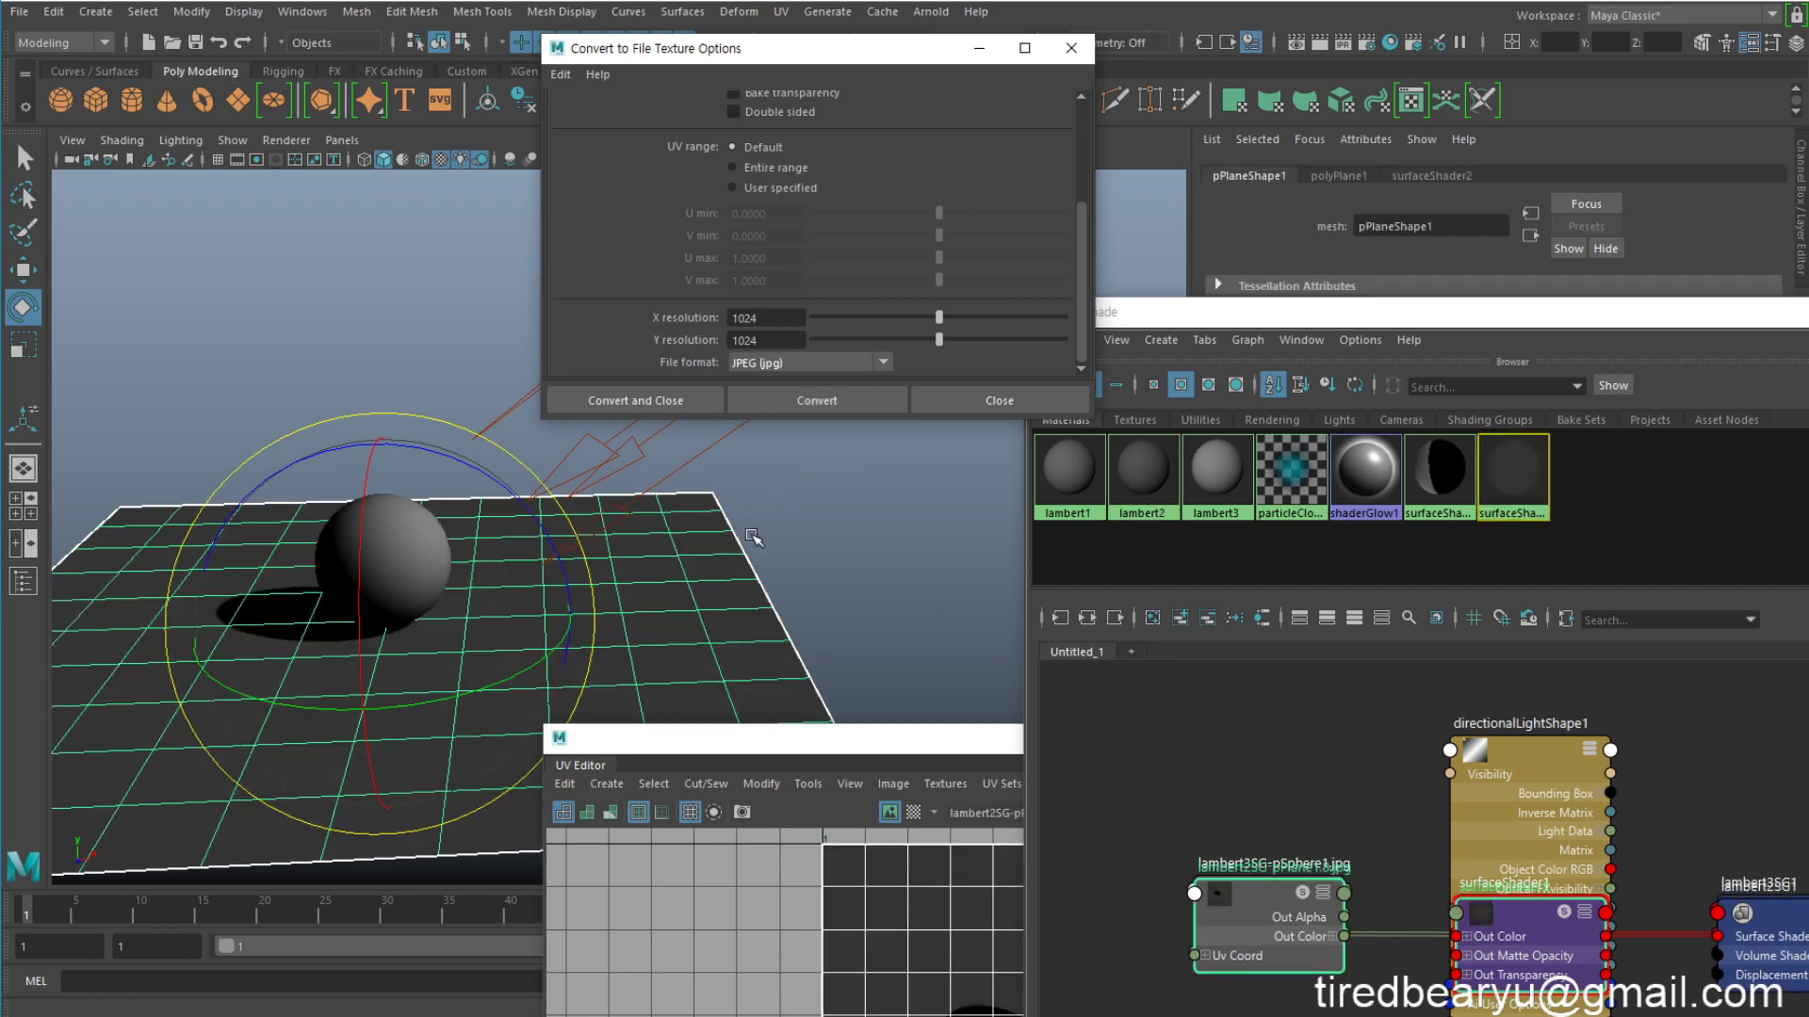
Step: Move and rotate the directional light to test the floor's baked shadow, and delete the light
left_click_drag(730, 50, 1198, 111)
left_click(821, 280)
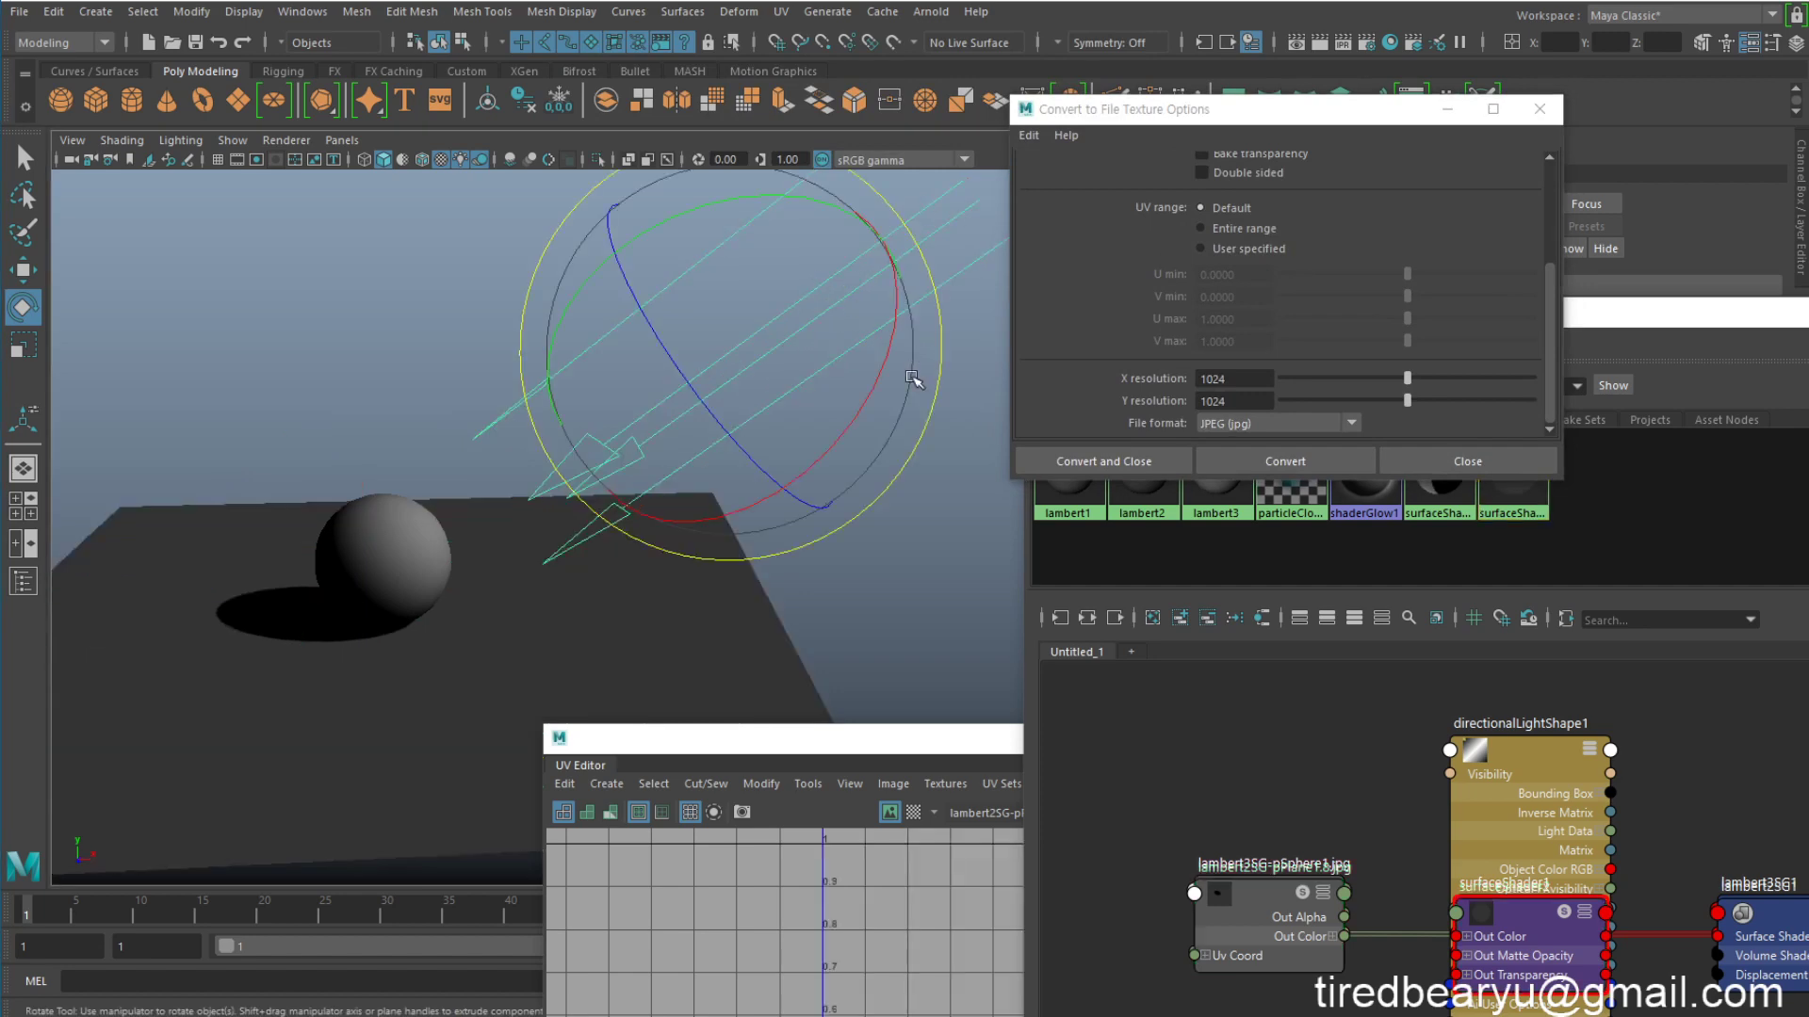
scroll(692, 336, "down", 3)
key("w")
middle_click_drag(836, 406, 804, 444)
key("e")
left_click_drag(698, 348, 737, 381)
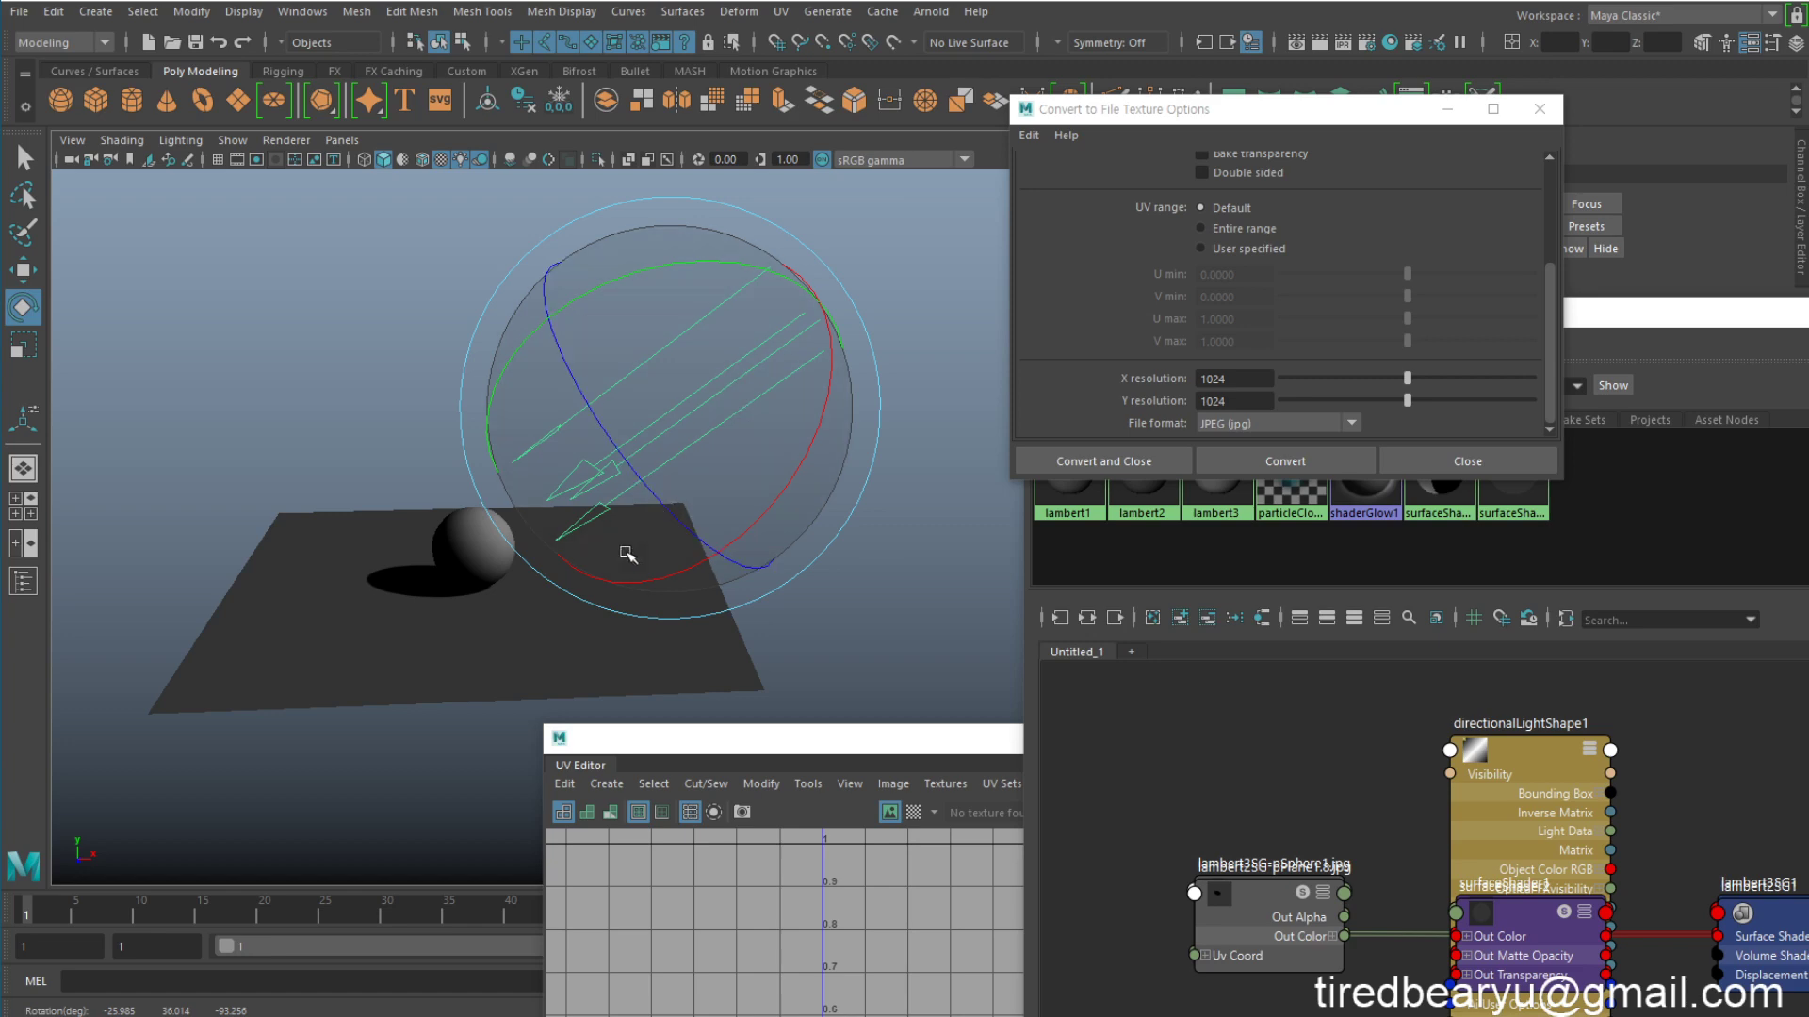
key("Delete")
Step: Examine the baked sphere and floor shadow from several angles without the light, and check the Hypershade's Convert to File Texture command
left_click_drag(665, 464, 739, 676)
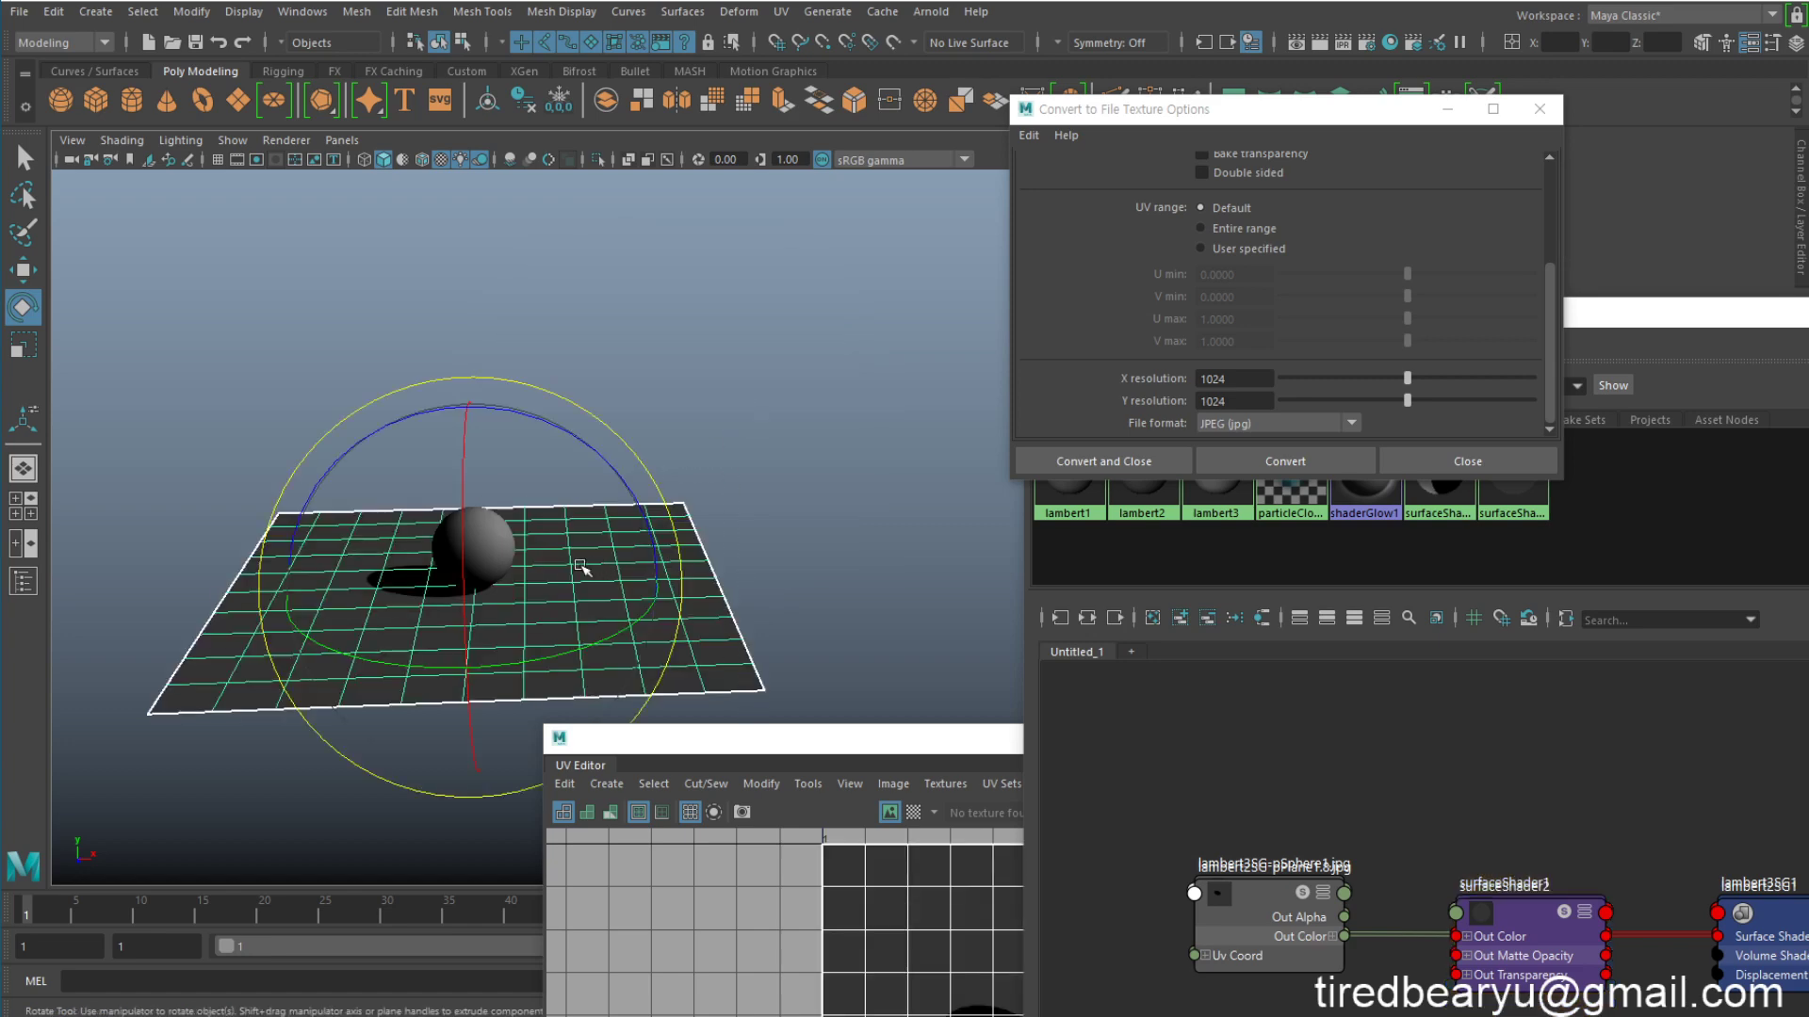
left_click_drag(575, 562, 810, 532, "alt")
key("q")
left_click(773, 485)
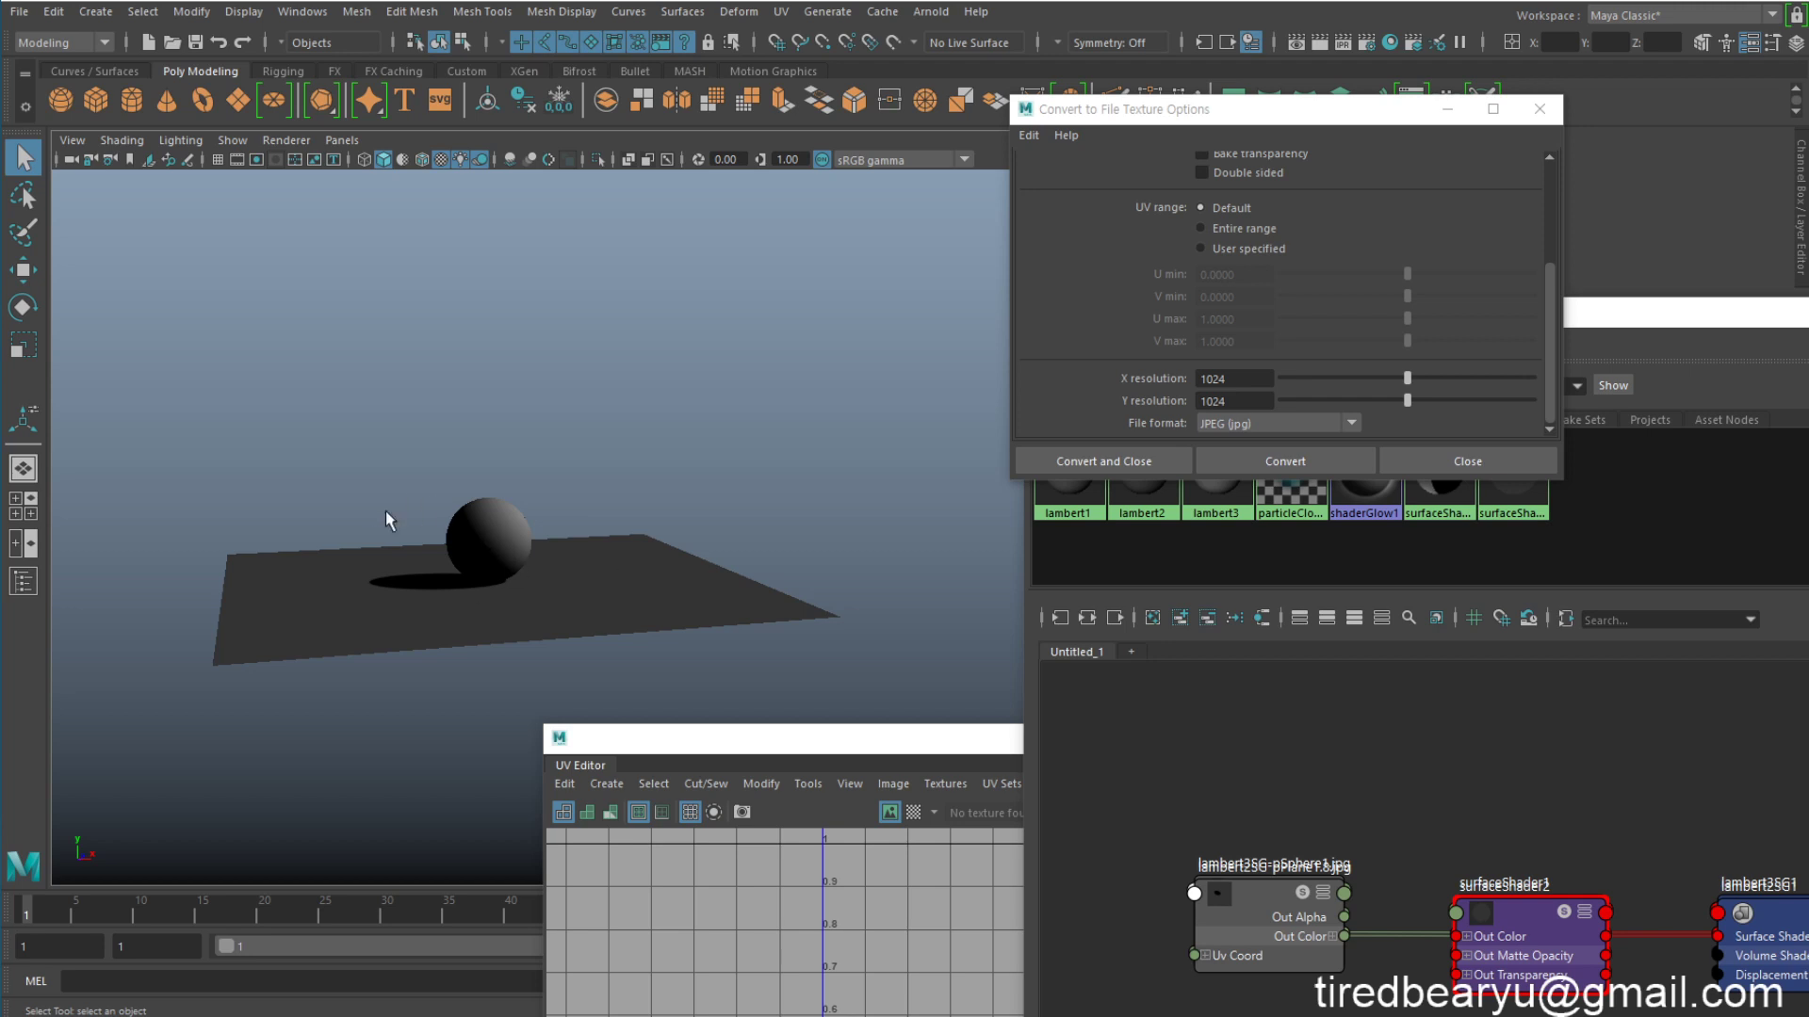
left_click_drag(521, 544, 472, 577, "alt")
right_click_drag(472, 578, 647, 592, "alt")
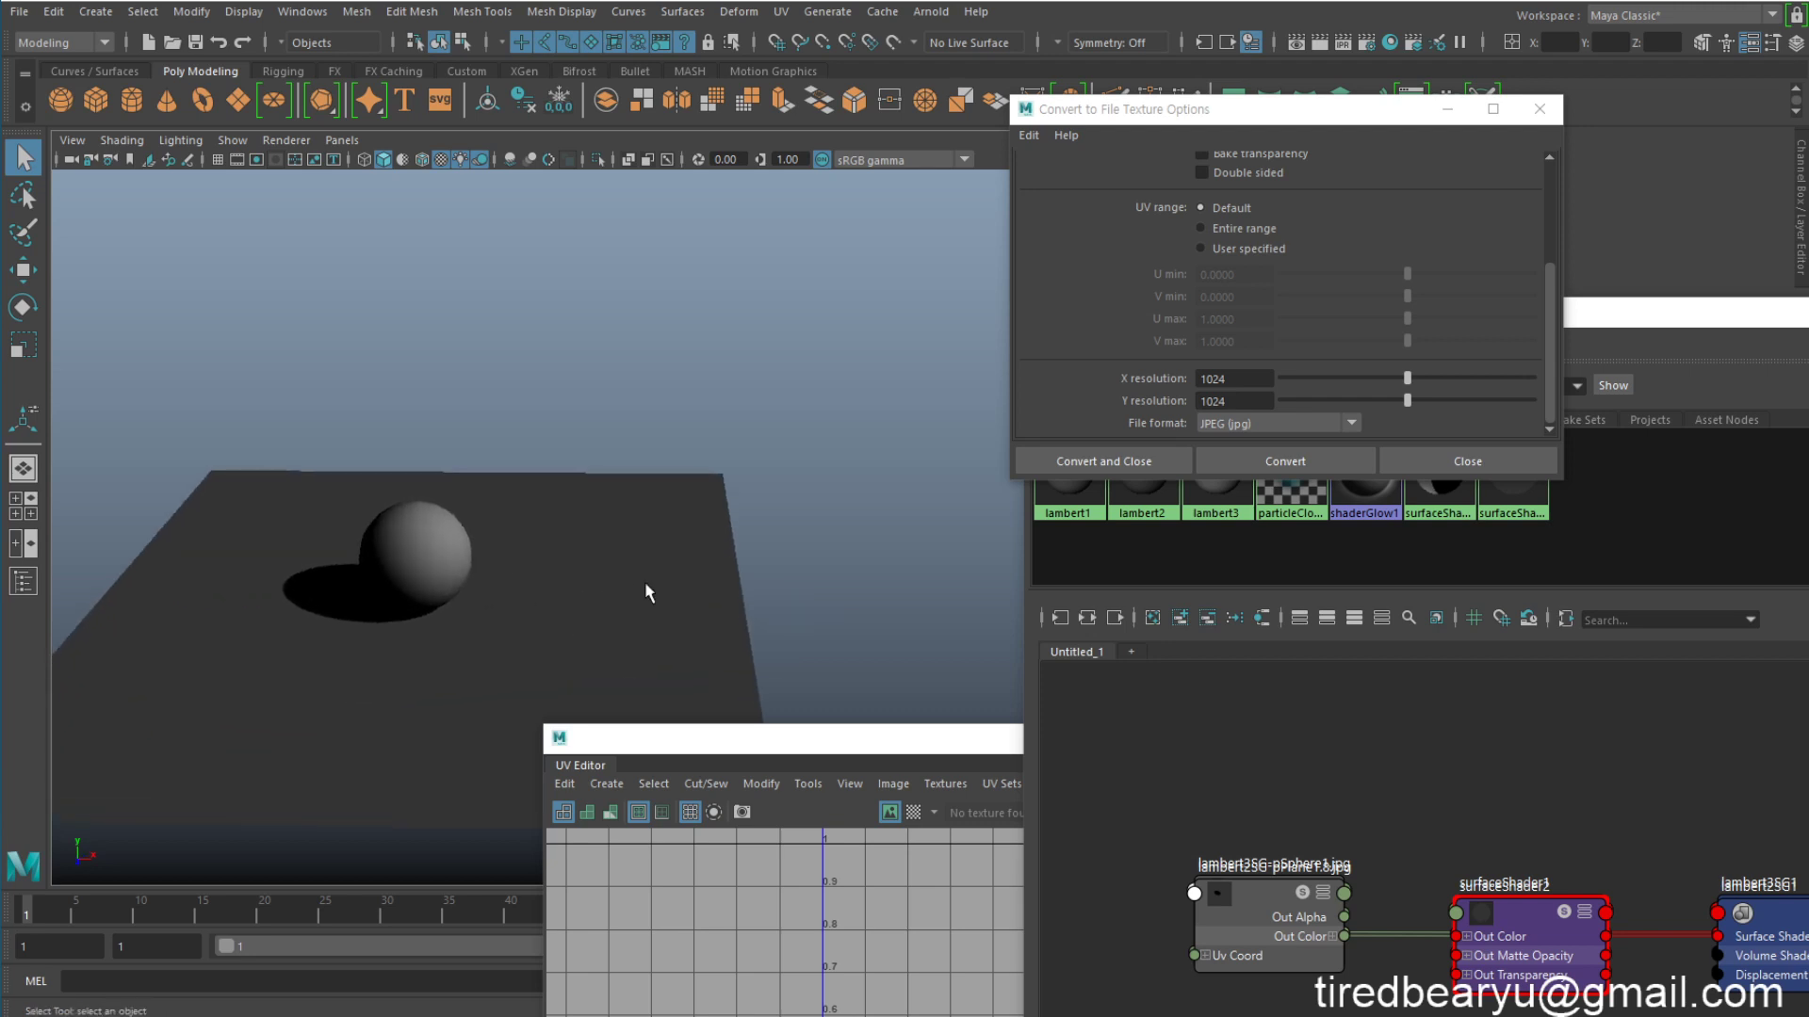
middle_click_drag(584, 537, 676, 497, "alt")
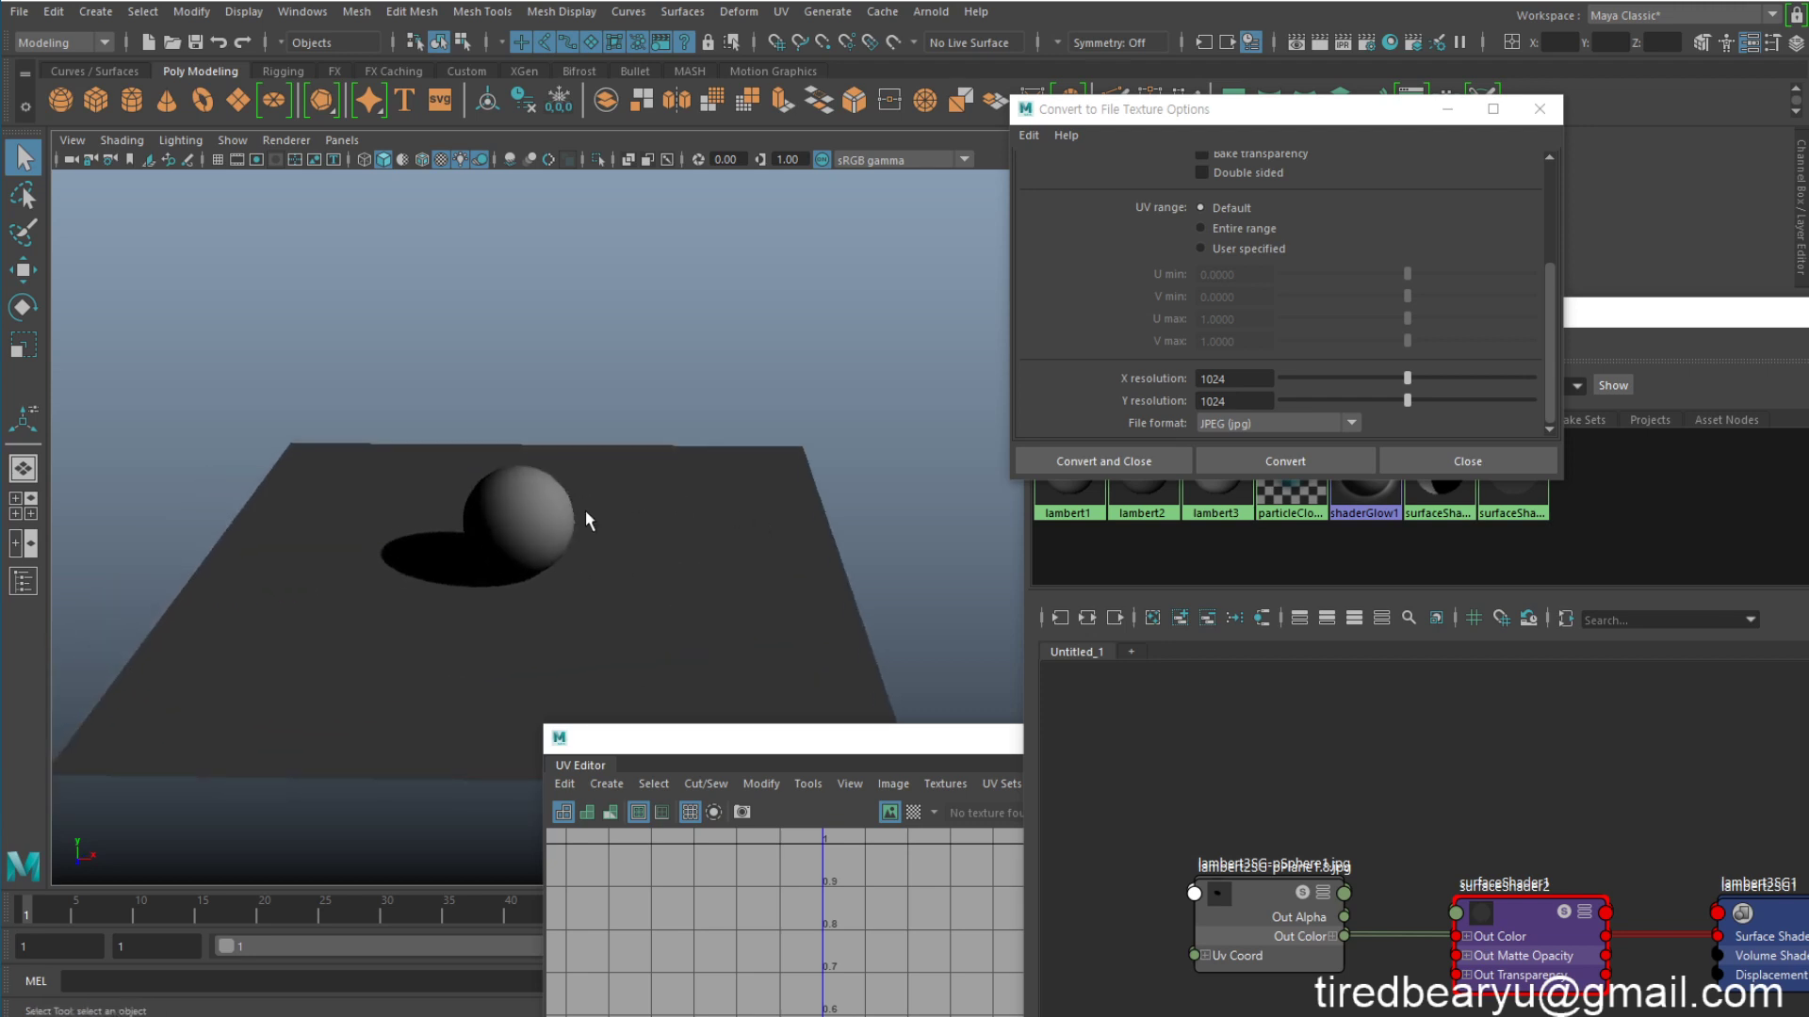
left_click(1683, 318)
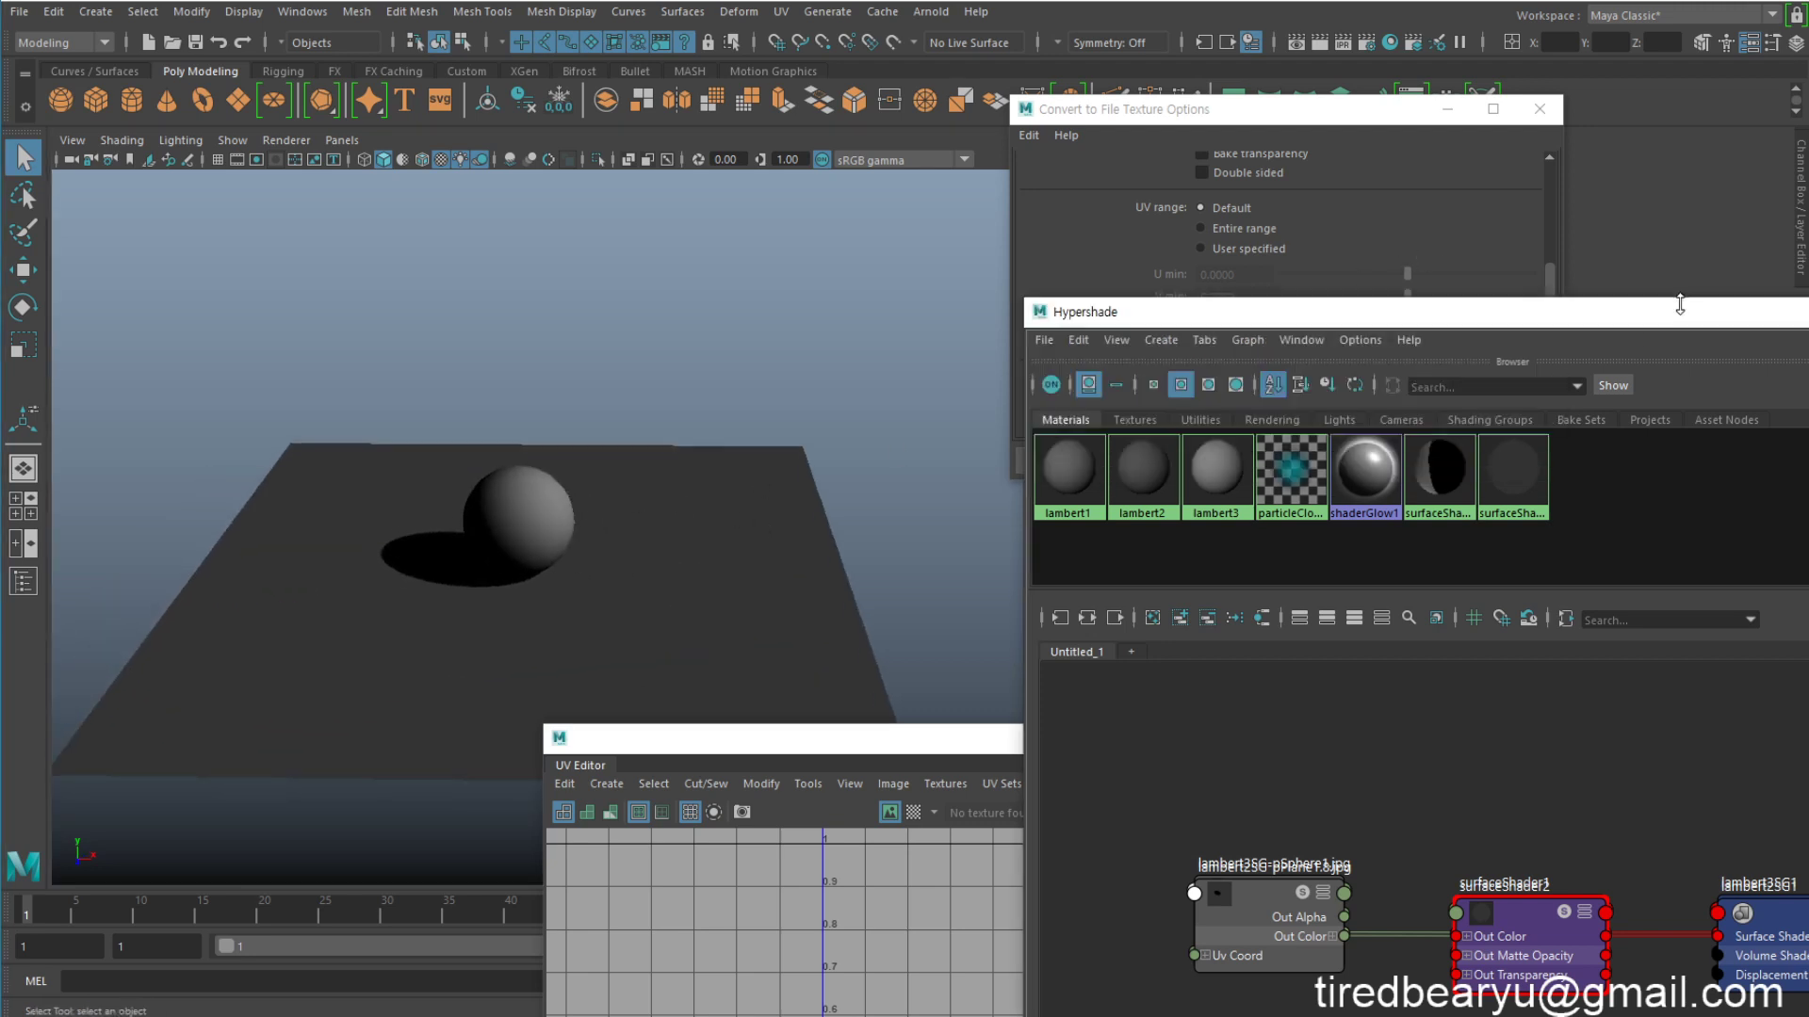
left_click(1079, 341)
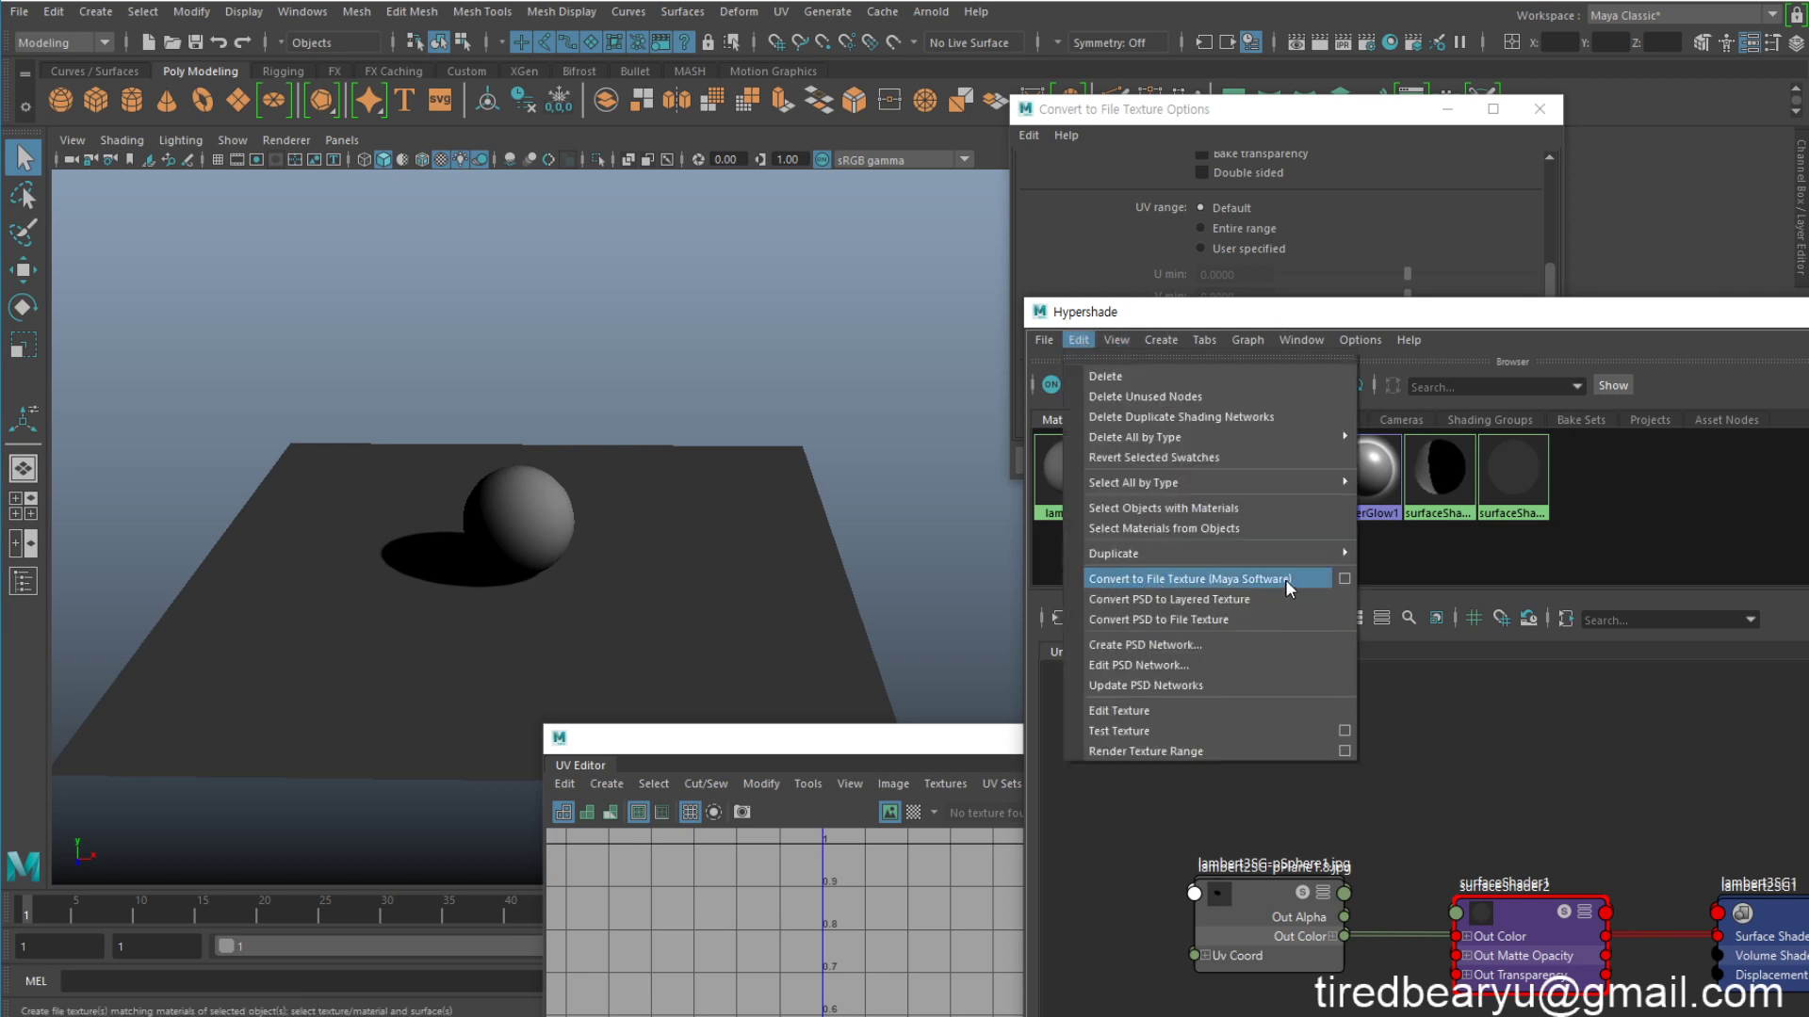
left_click(714, 392)
left_click_drag(714, 392, 667, 382, "alt")
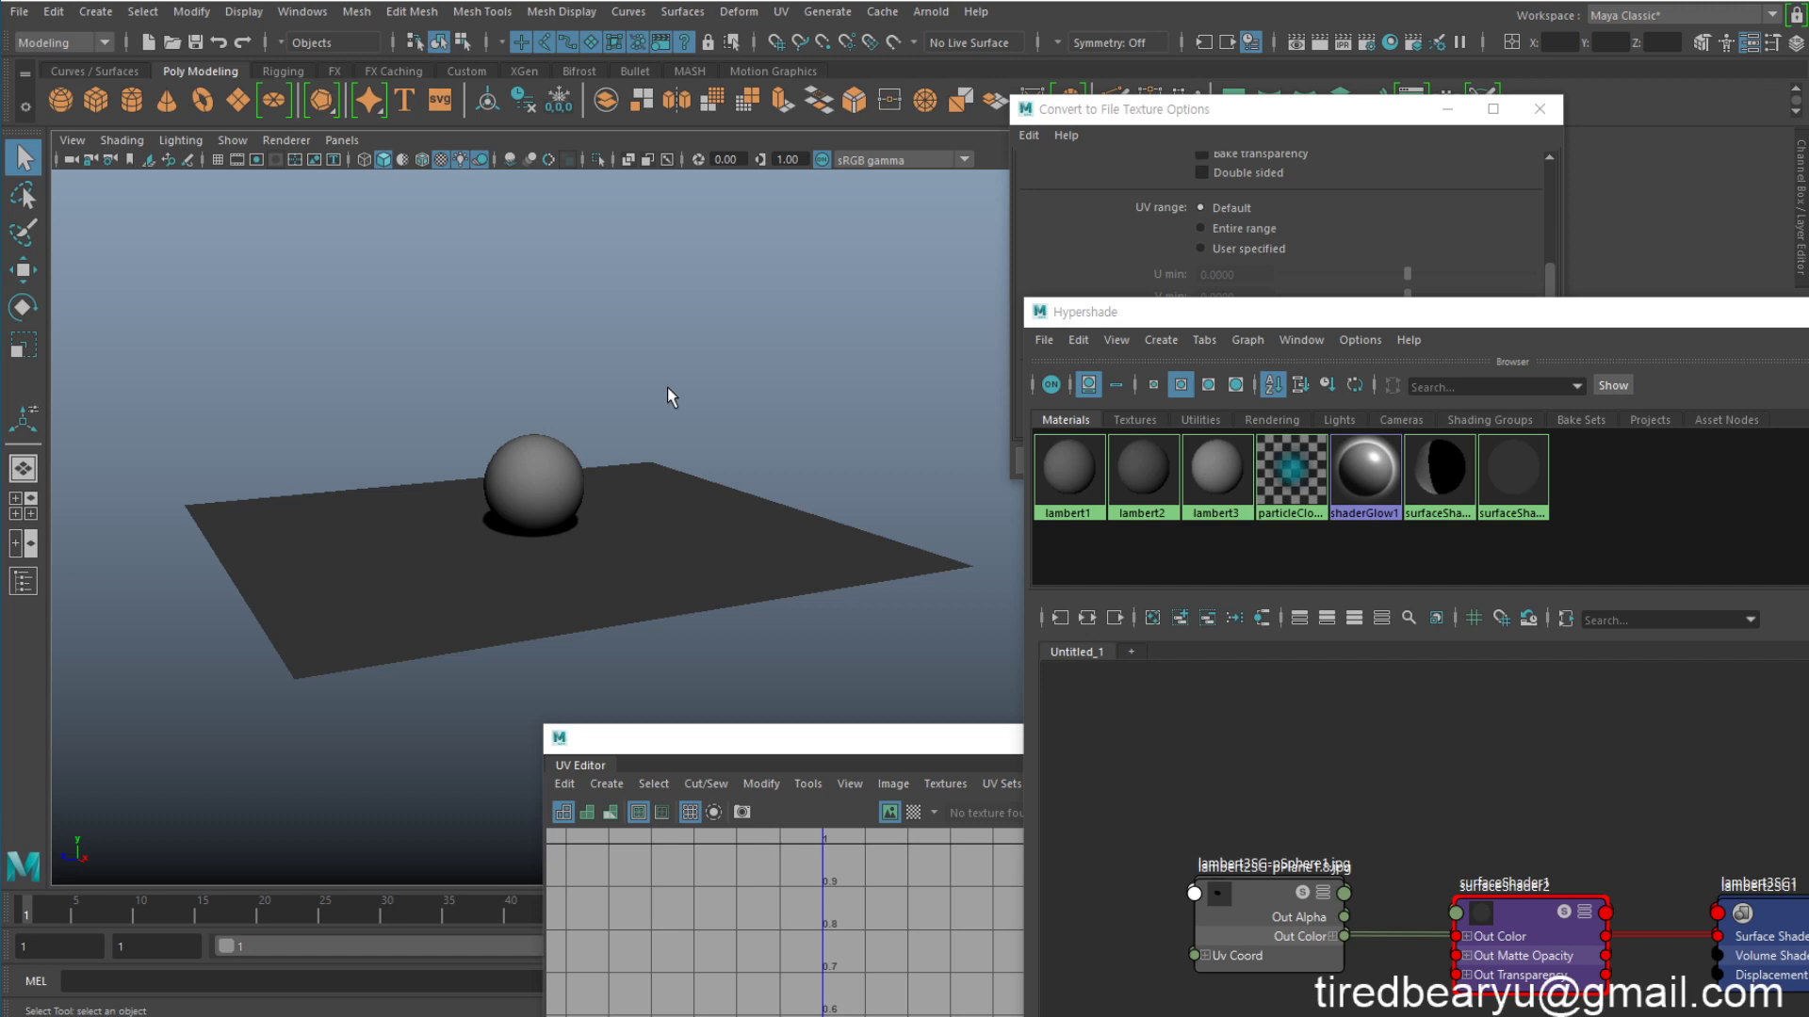
Step: Create a polygon cylinder, place it on the floor beside the sphere, and switch to textured shaded display
left_click(130, 101)
left_click_drag(540, 470, 593, 474, "alt")
key("w")
left_click_drag(614, 563, 780, 598)
left_click_drag(684, 406, 683, 349)
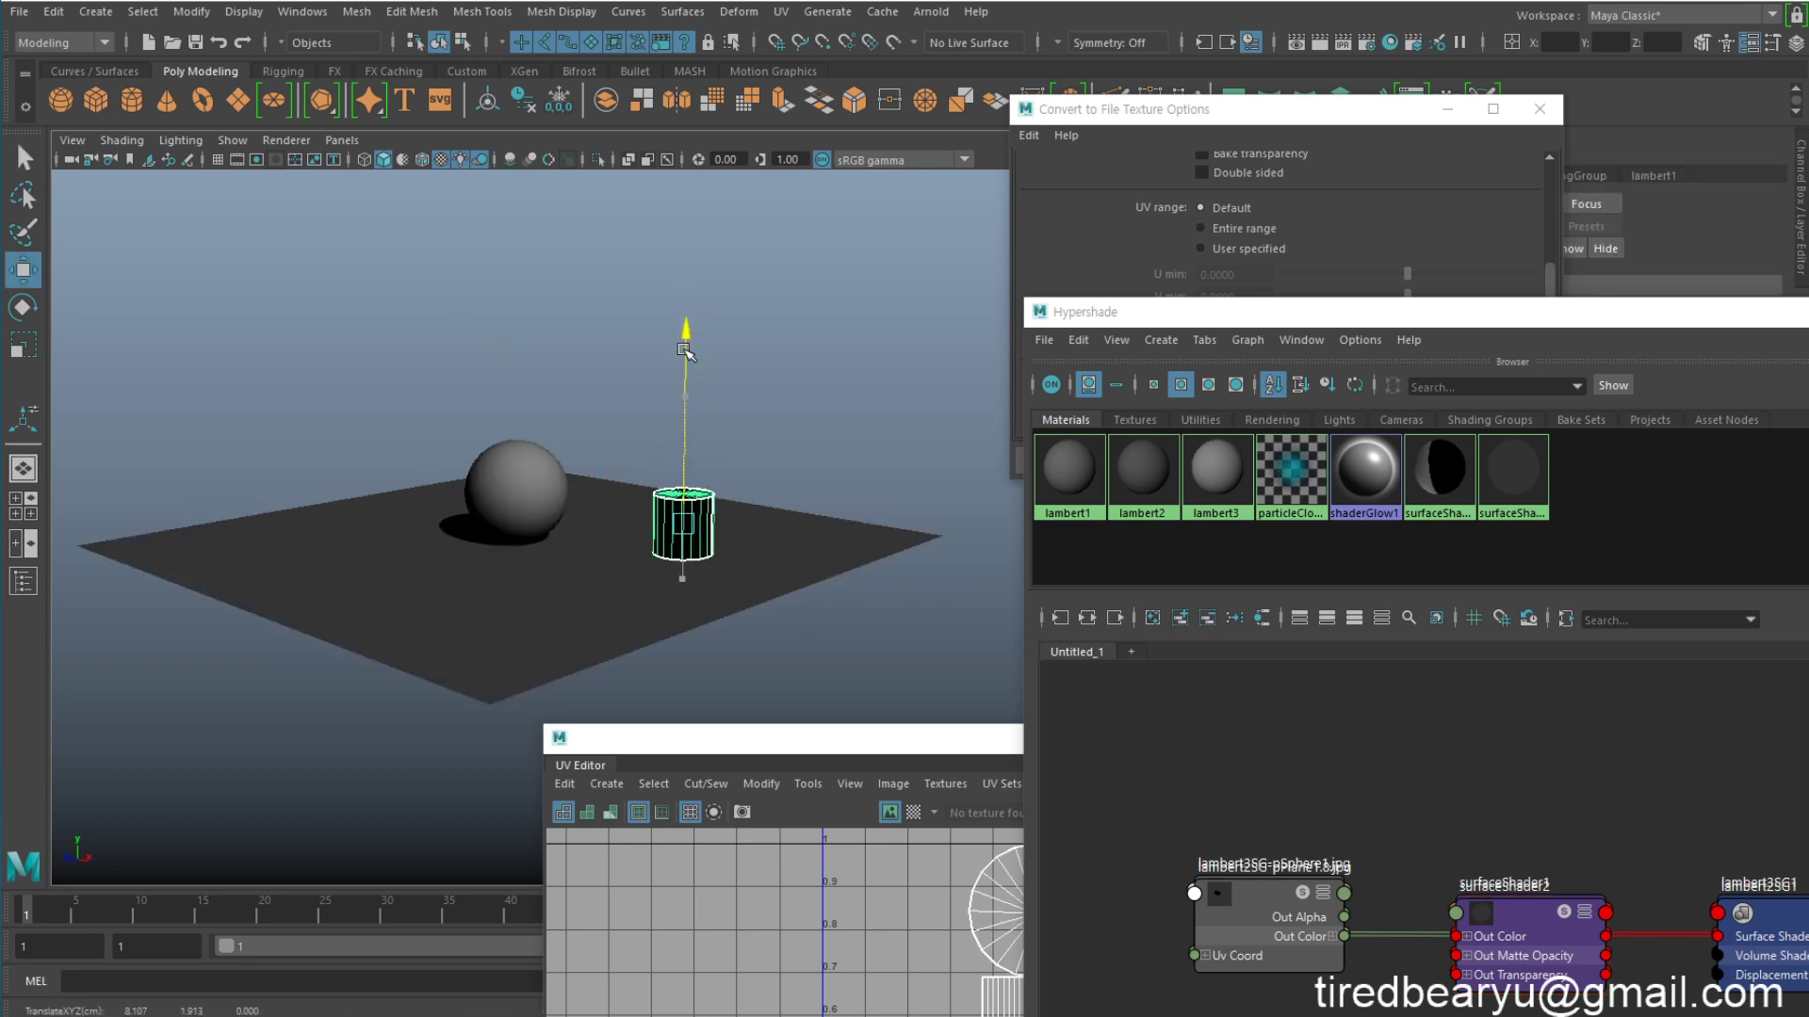
key("6")
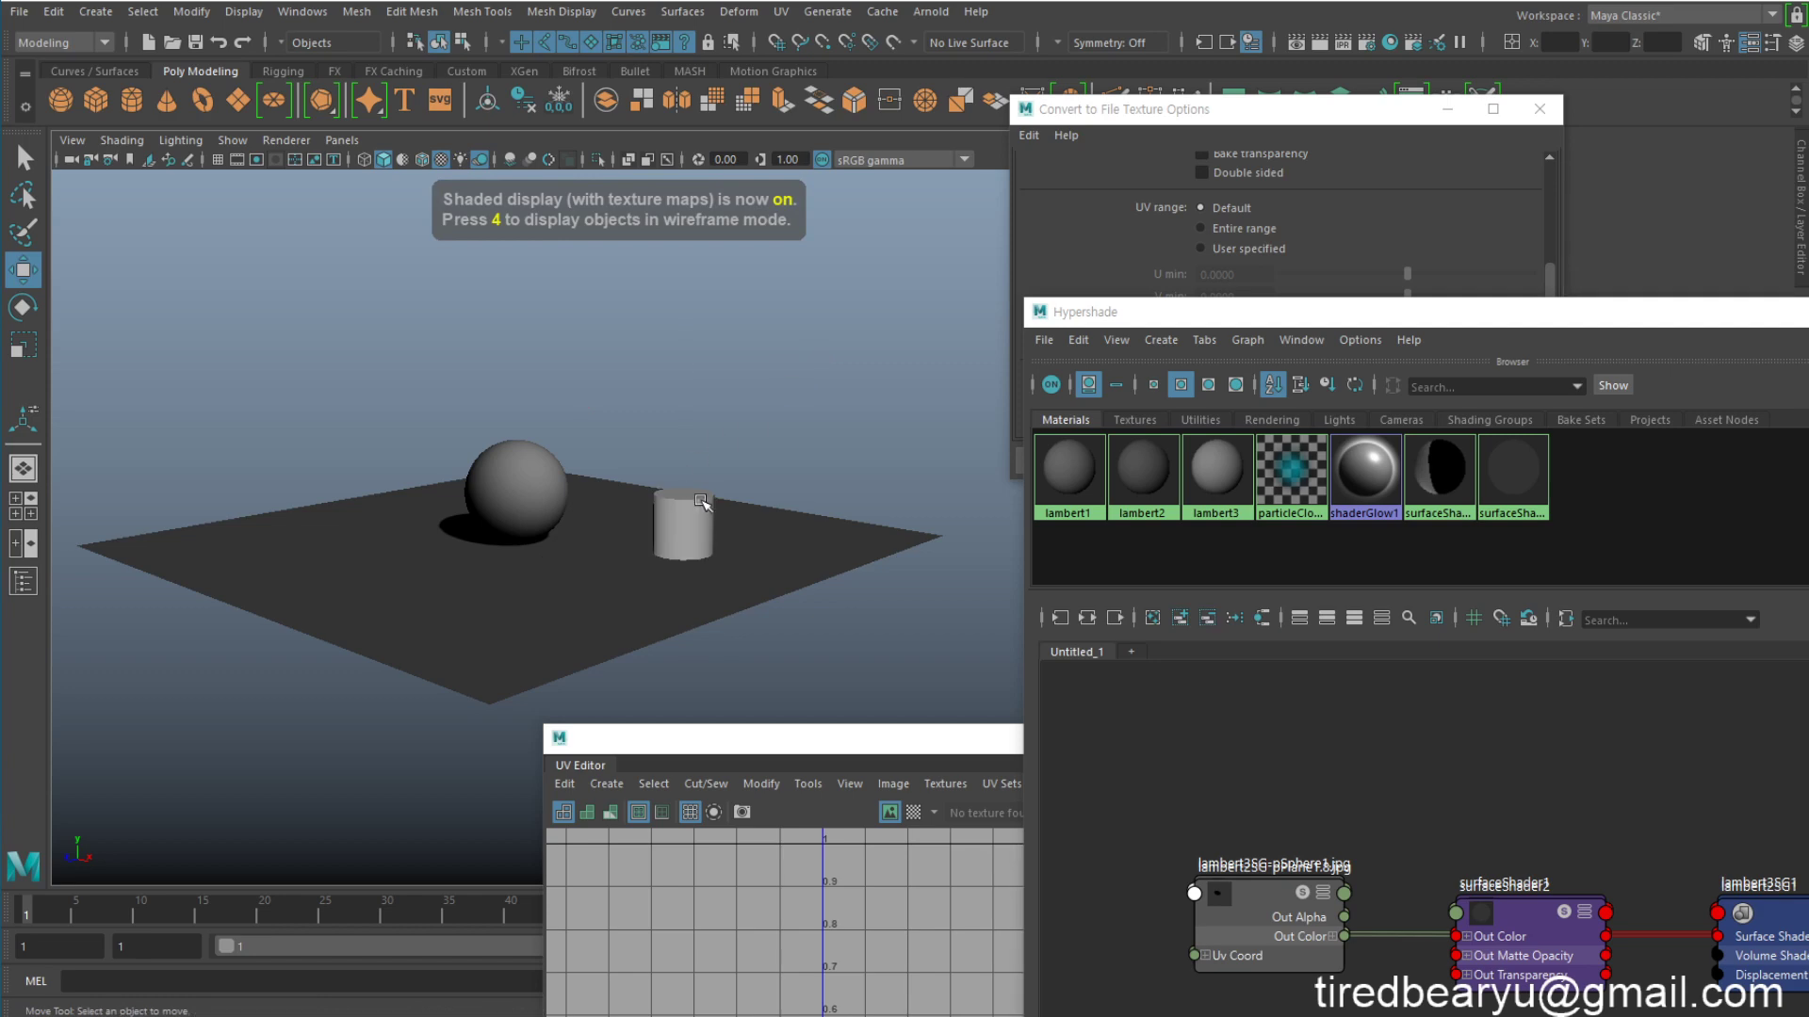
Step: Extrude four spaced wedge faces of the cylinder's top cap and lower them to form recesses
key("f")
right_click_drag(791, 551, 650, 424, "alt")
left_click_drag(650, 424, 646, 523, "alt")
right_click_drag(645, 523, 823, 509, "alt")
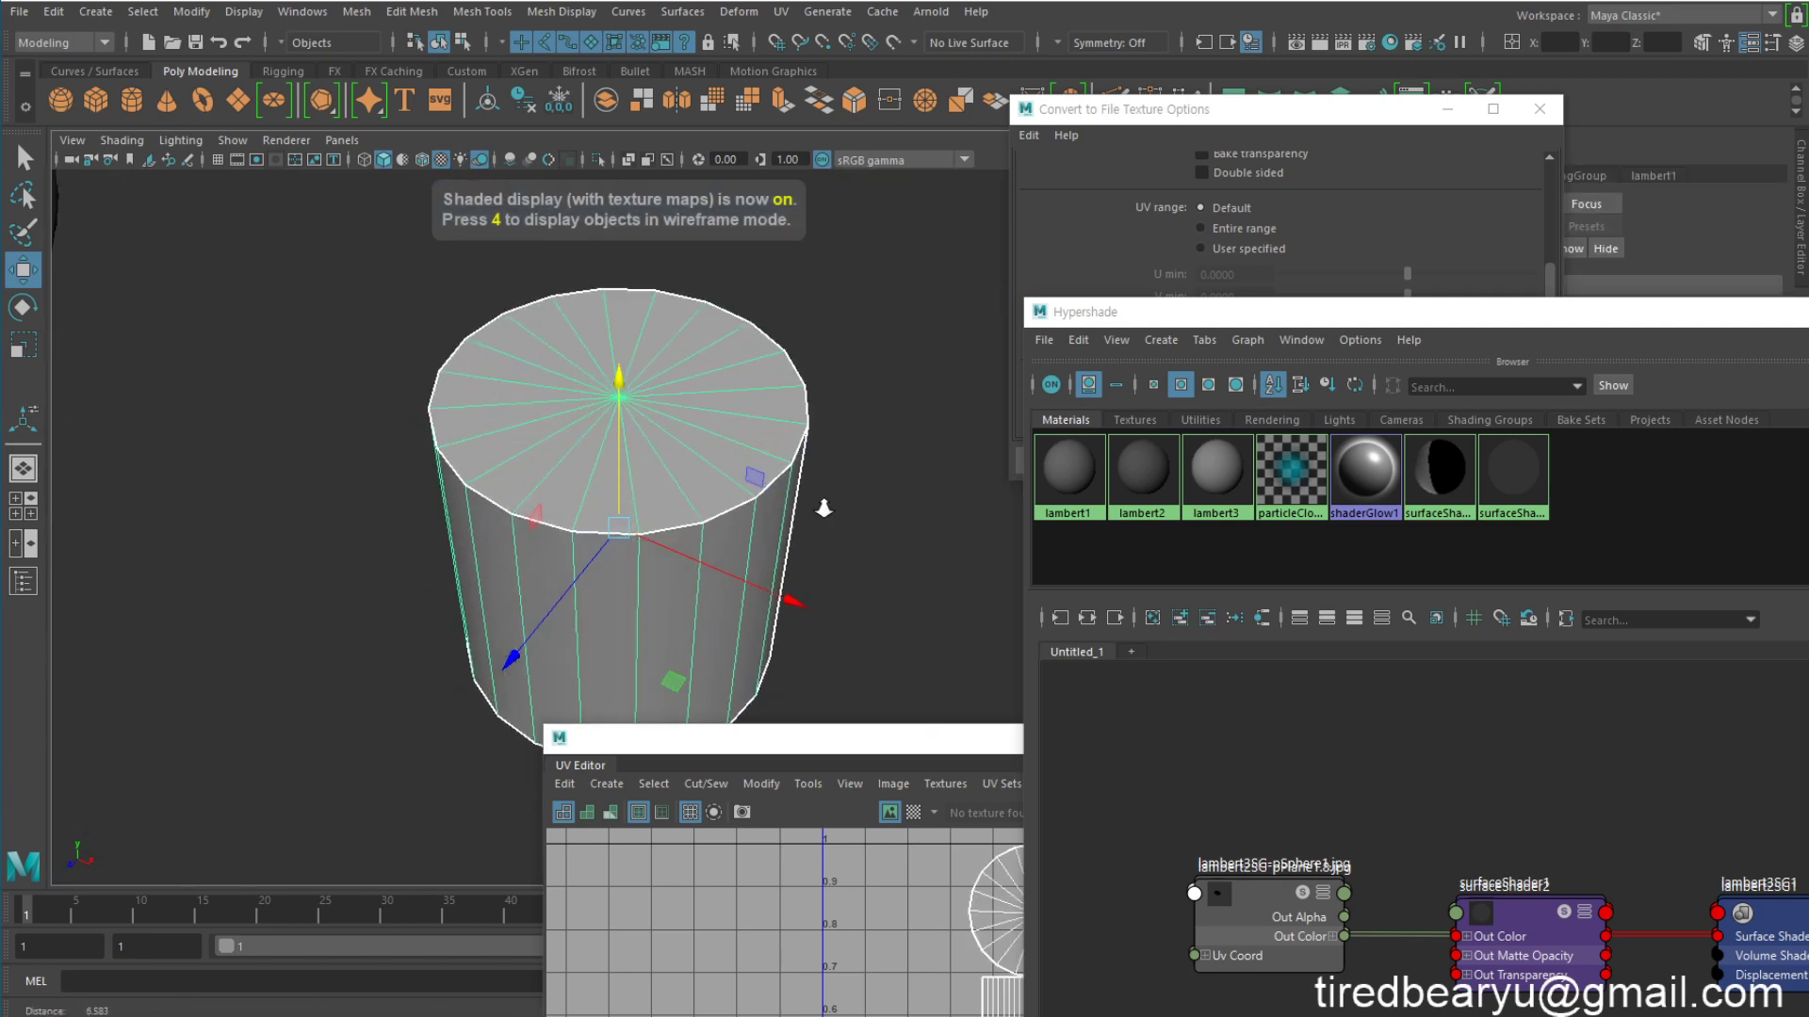
key("q")
right_click_drag(699, 357, 702, 388)
left_click(607, 495)
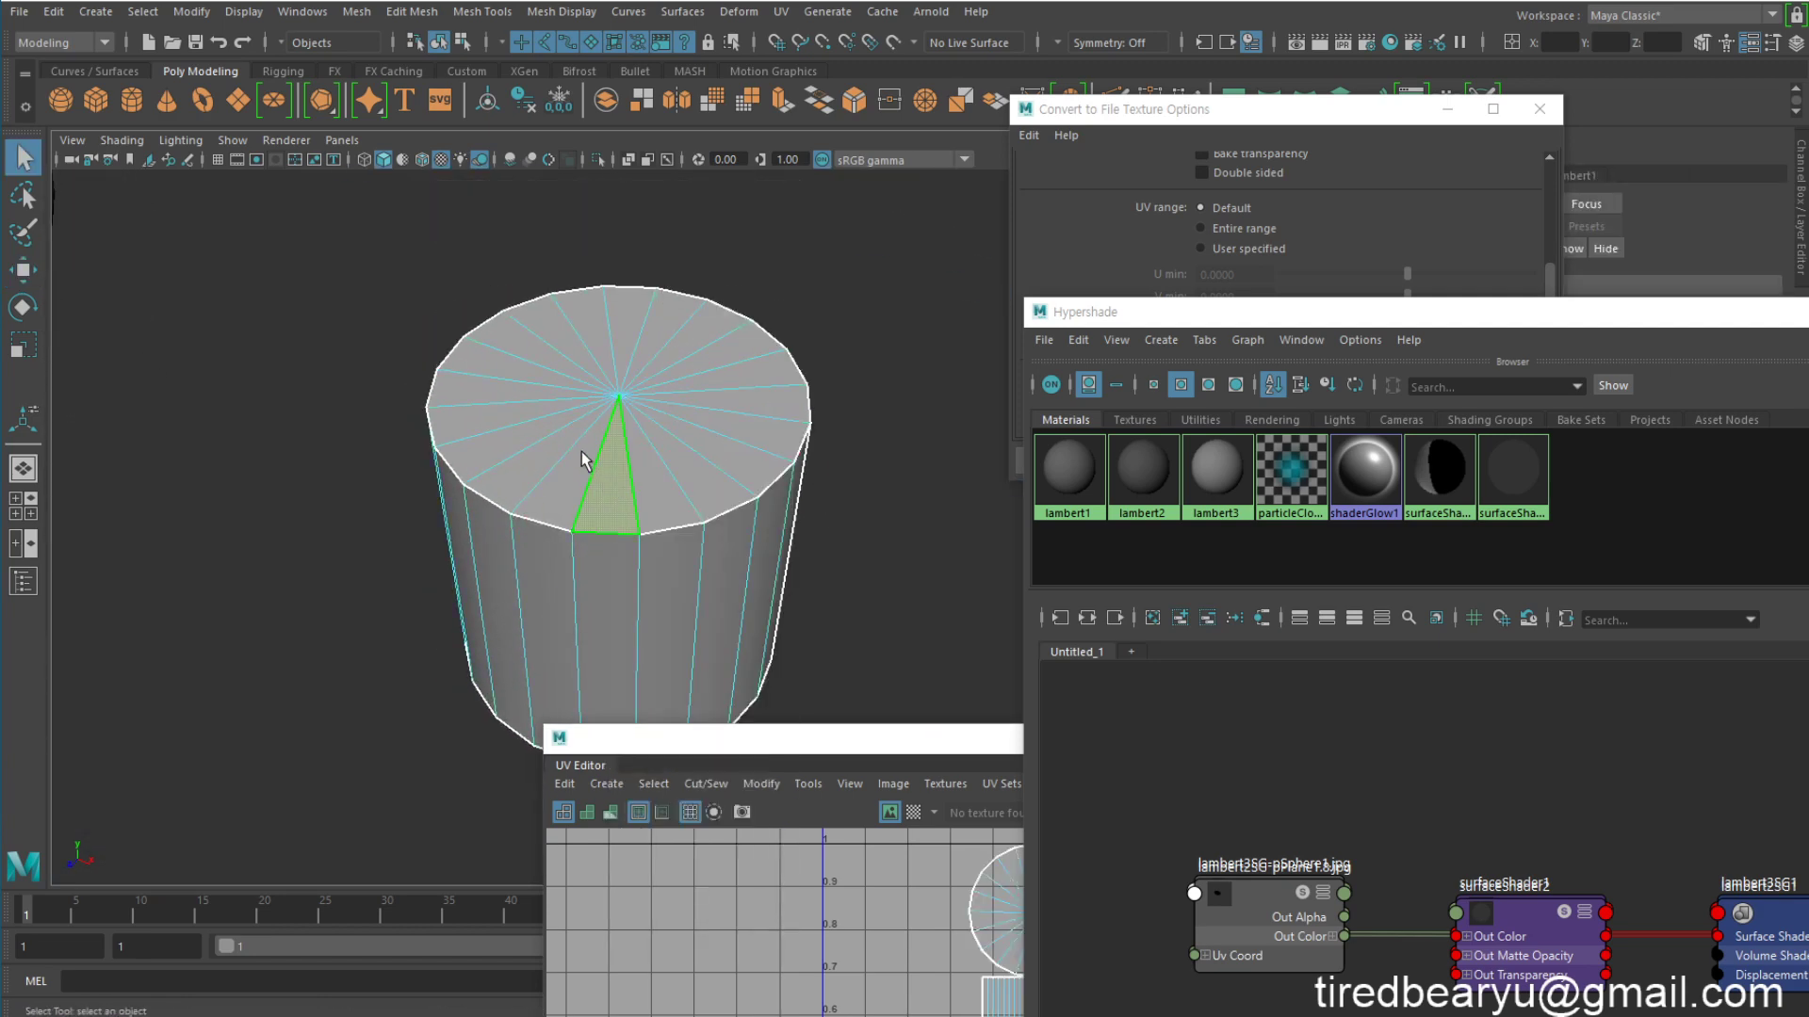
left_click(509, 415, "shift")
left_click(561, 340, "shift")
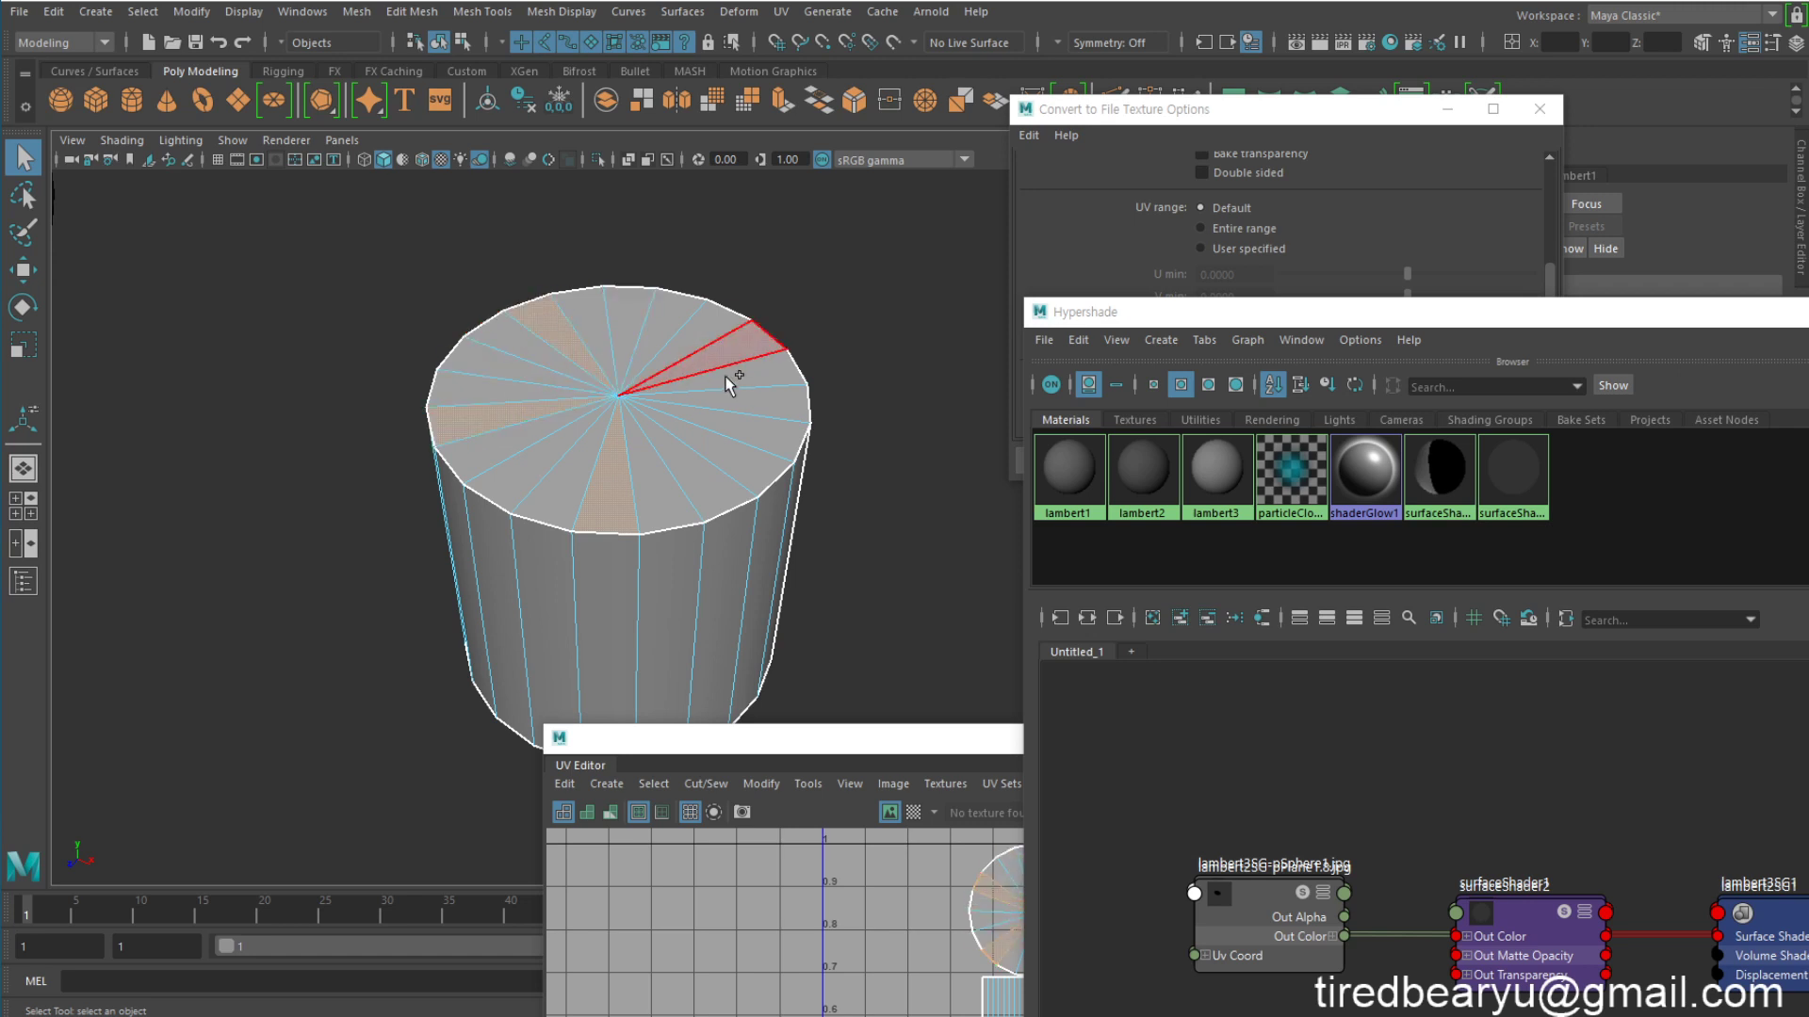
left_click(769, 368, "shift")
left_click_drag(669, 429, 656, 404, "alt")
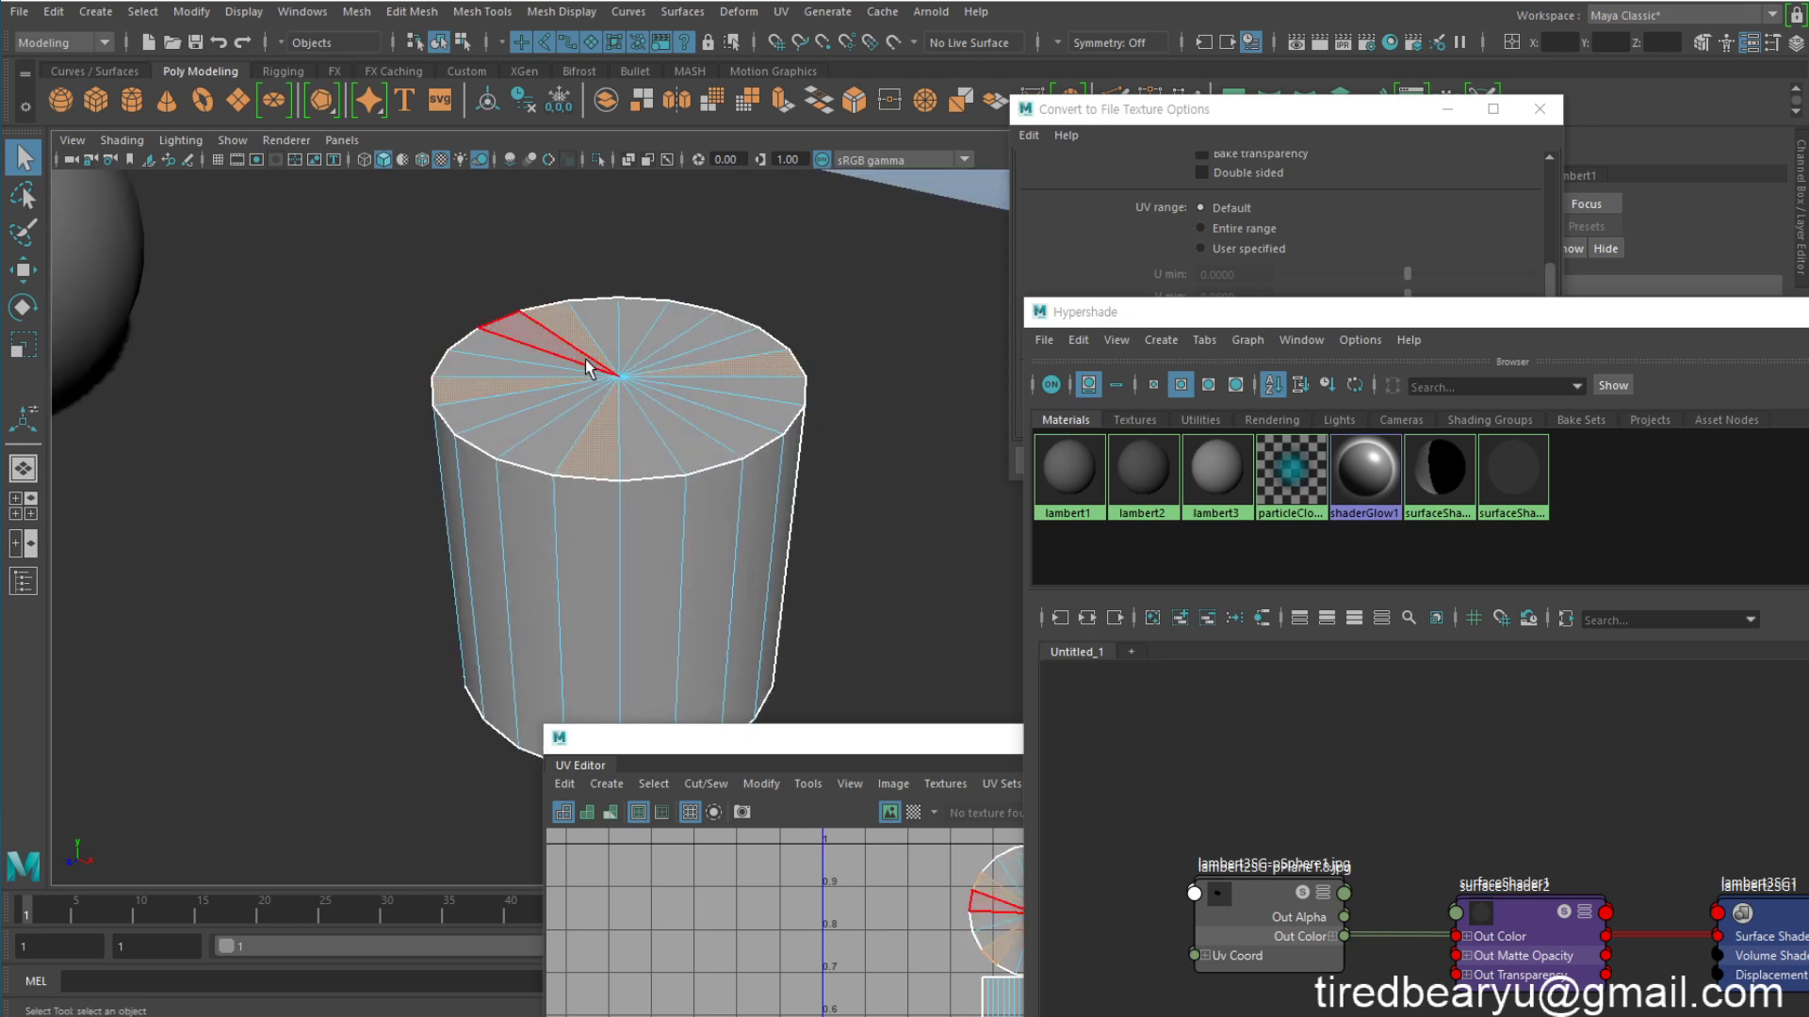
left_click(781, 99)
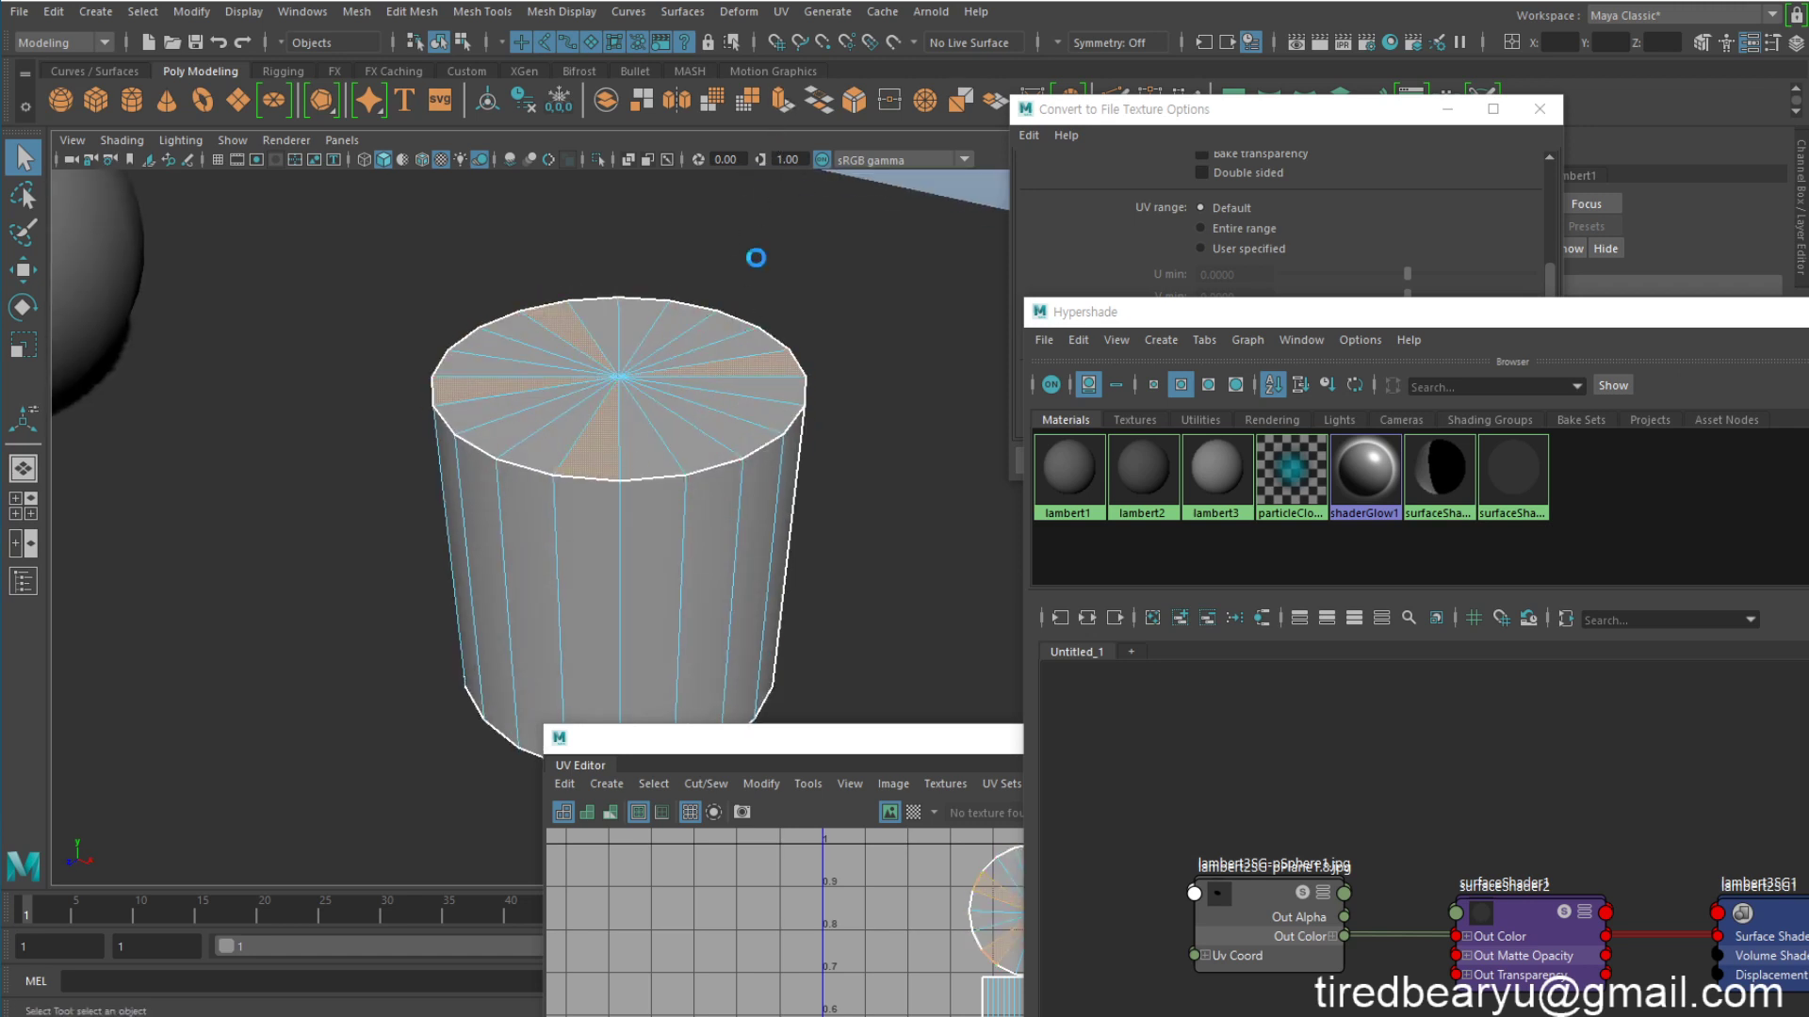
key("r")
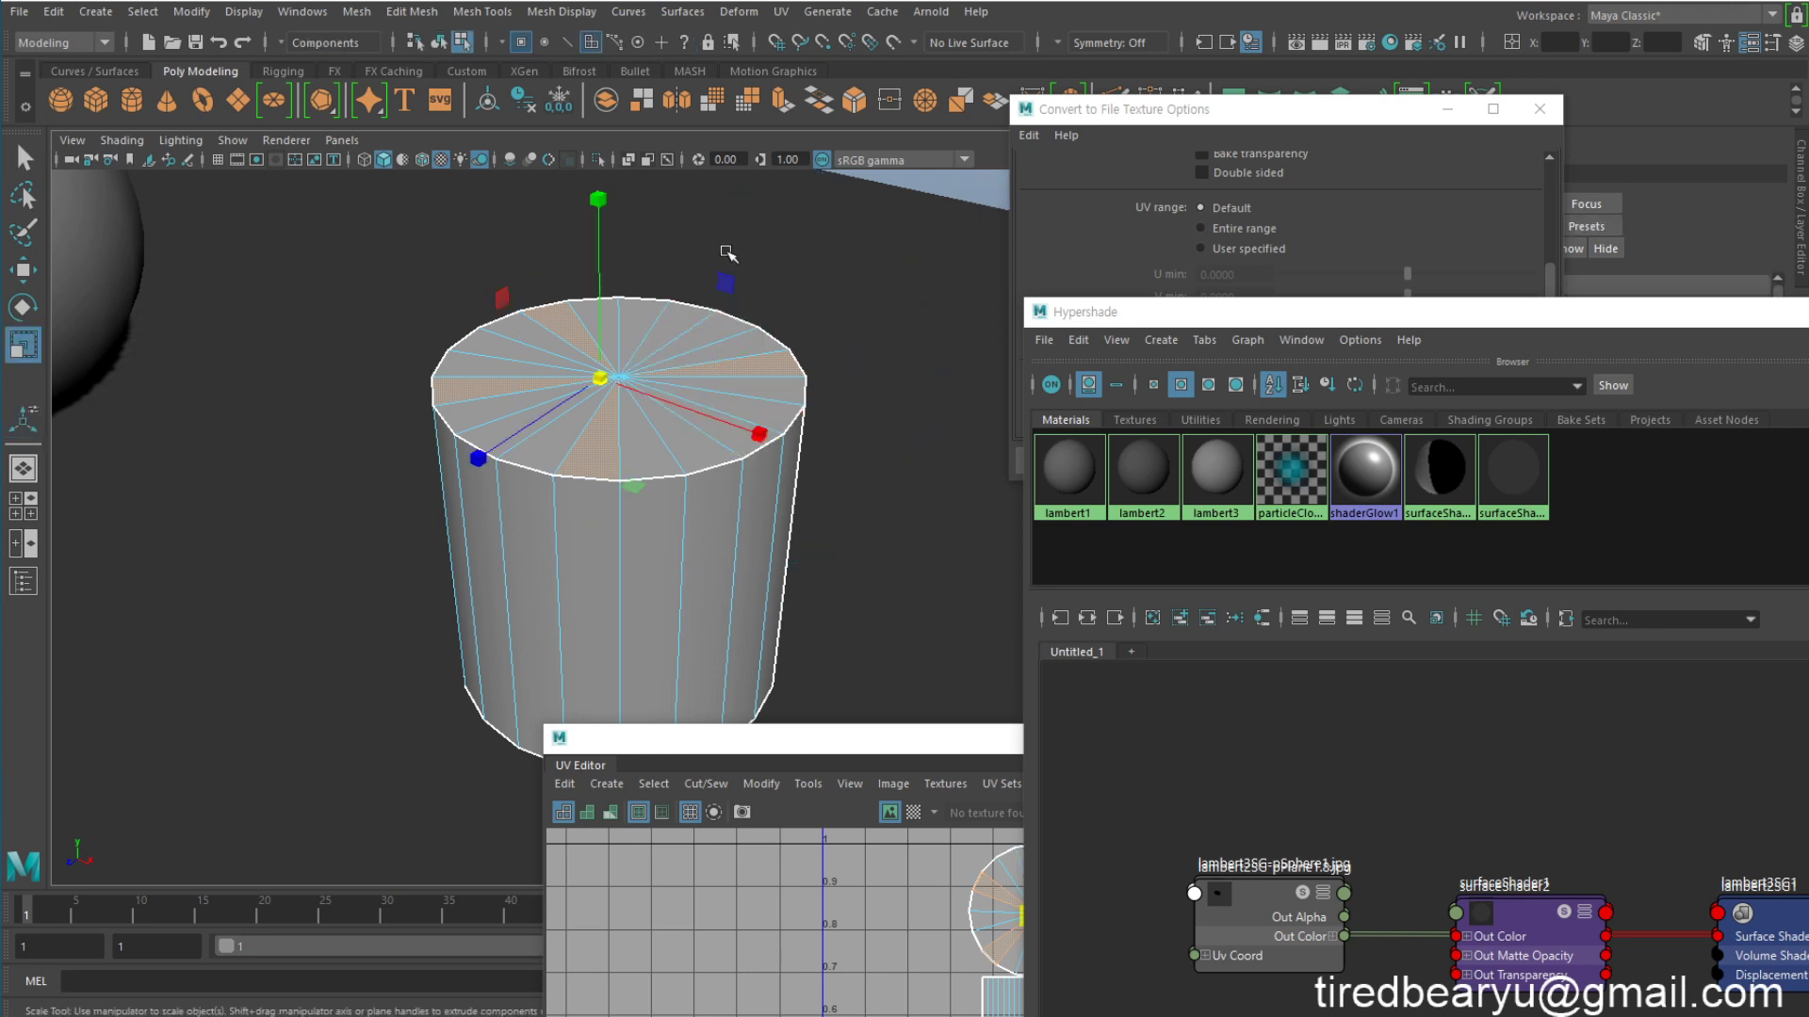
key("w")
left_click_drag(601, 193, 603, 267)
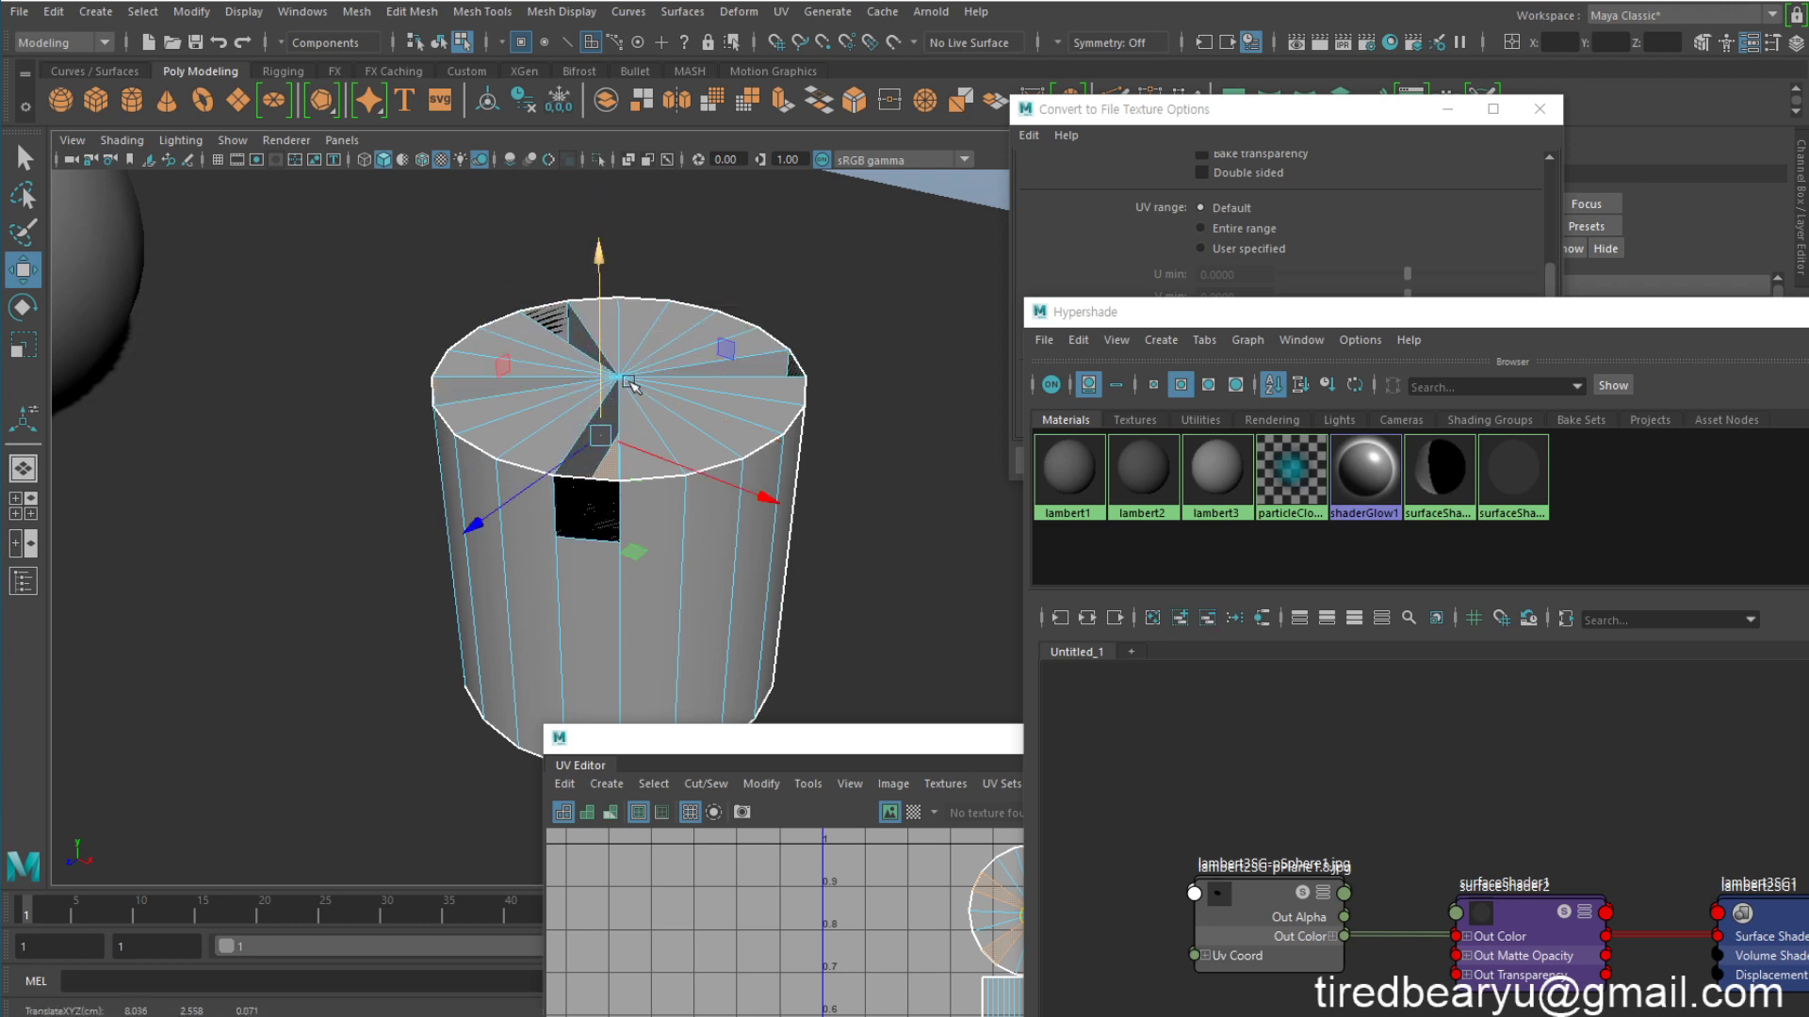
left_click_drag(632, 366, 718, 365, "alt")
mouse_move(739, 245)
middle_mouse_down()
mouse_move(738, 260)
mouse_move(739, 228)
mouse_move(737, 259)
middle_mouse_up()
left_click_drag(717, 300, 642, 311, "alt")
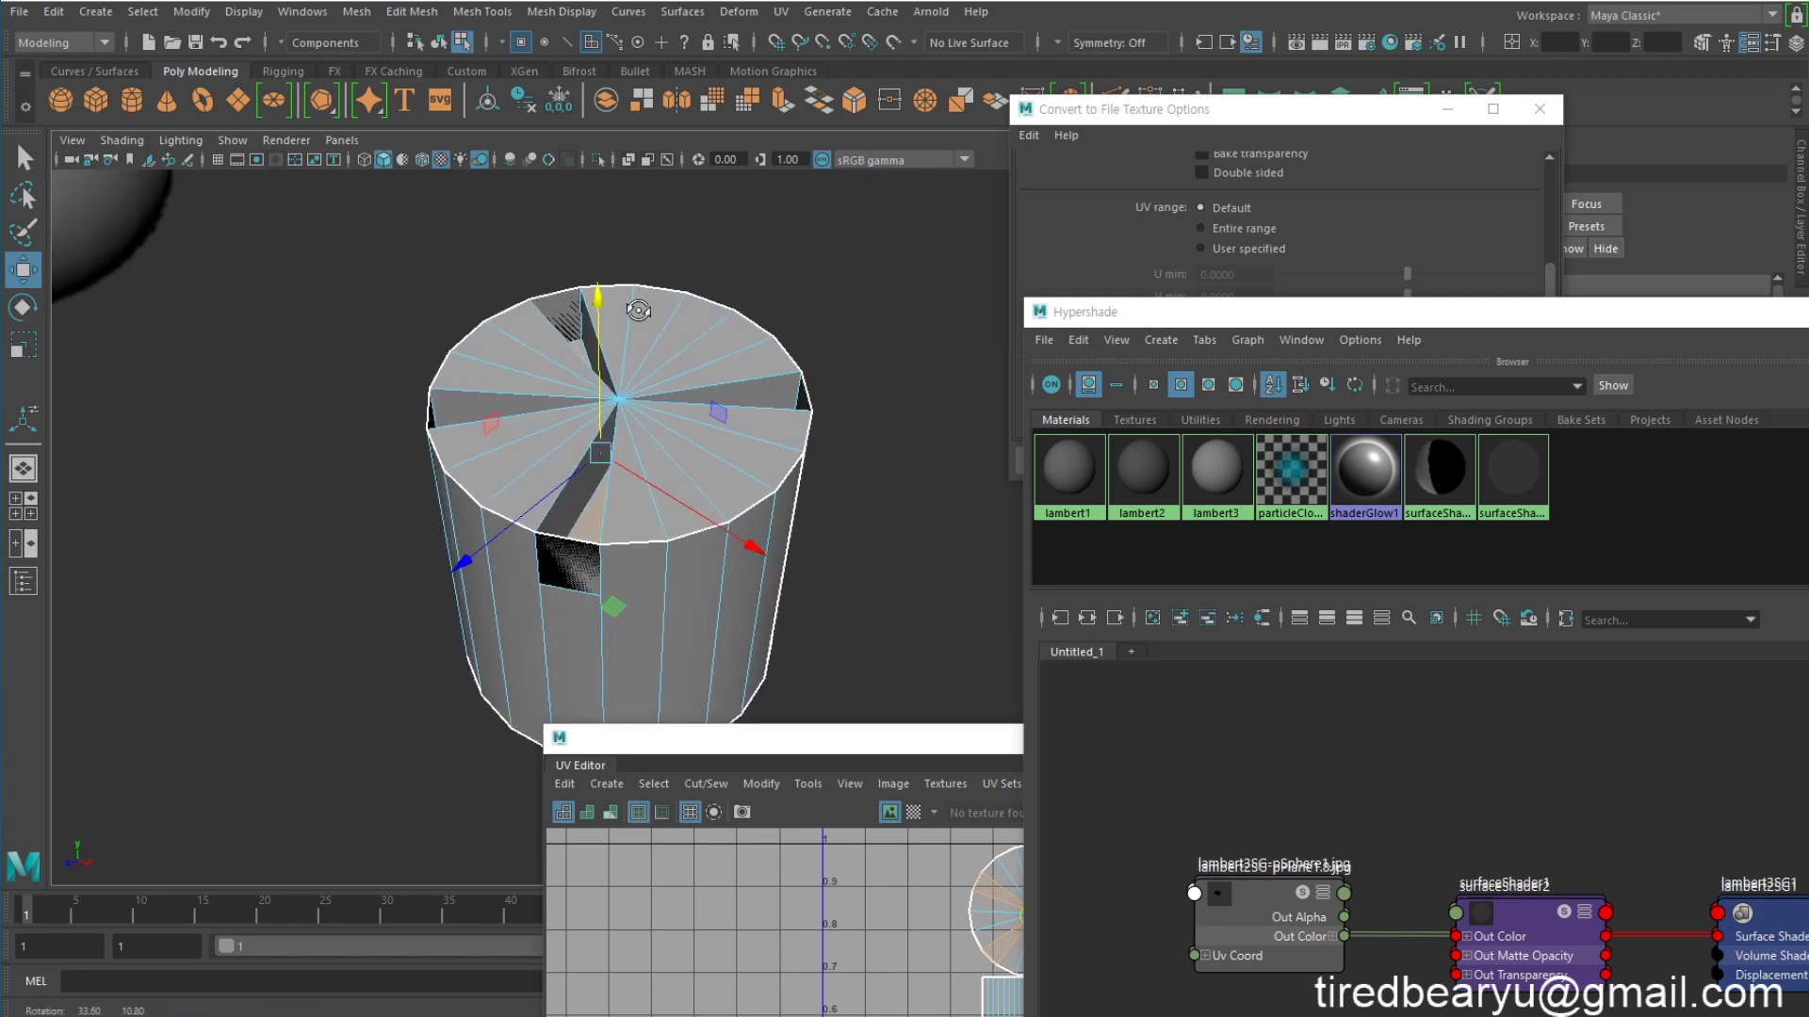
Step: Scale the cylinder's recessed wedge faces slightly inward and return to object mode
right_click_drag(666, 320, 644, 419)
key("r")
left_click_drag(603, 457, 593, 459)
right_click_drag(692, 342, 735, 317)
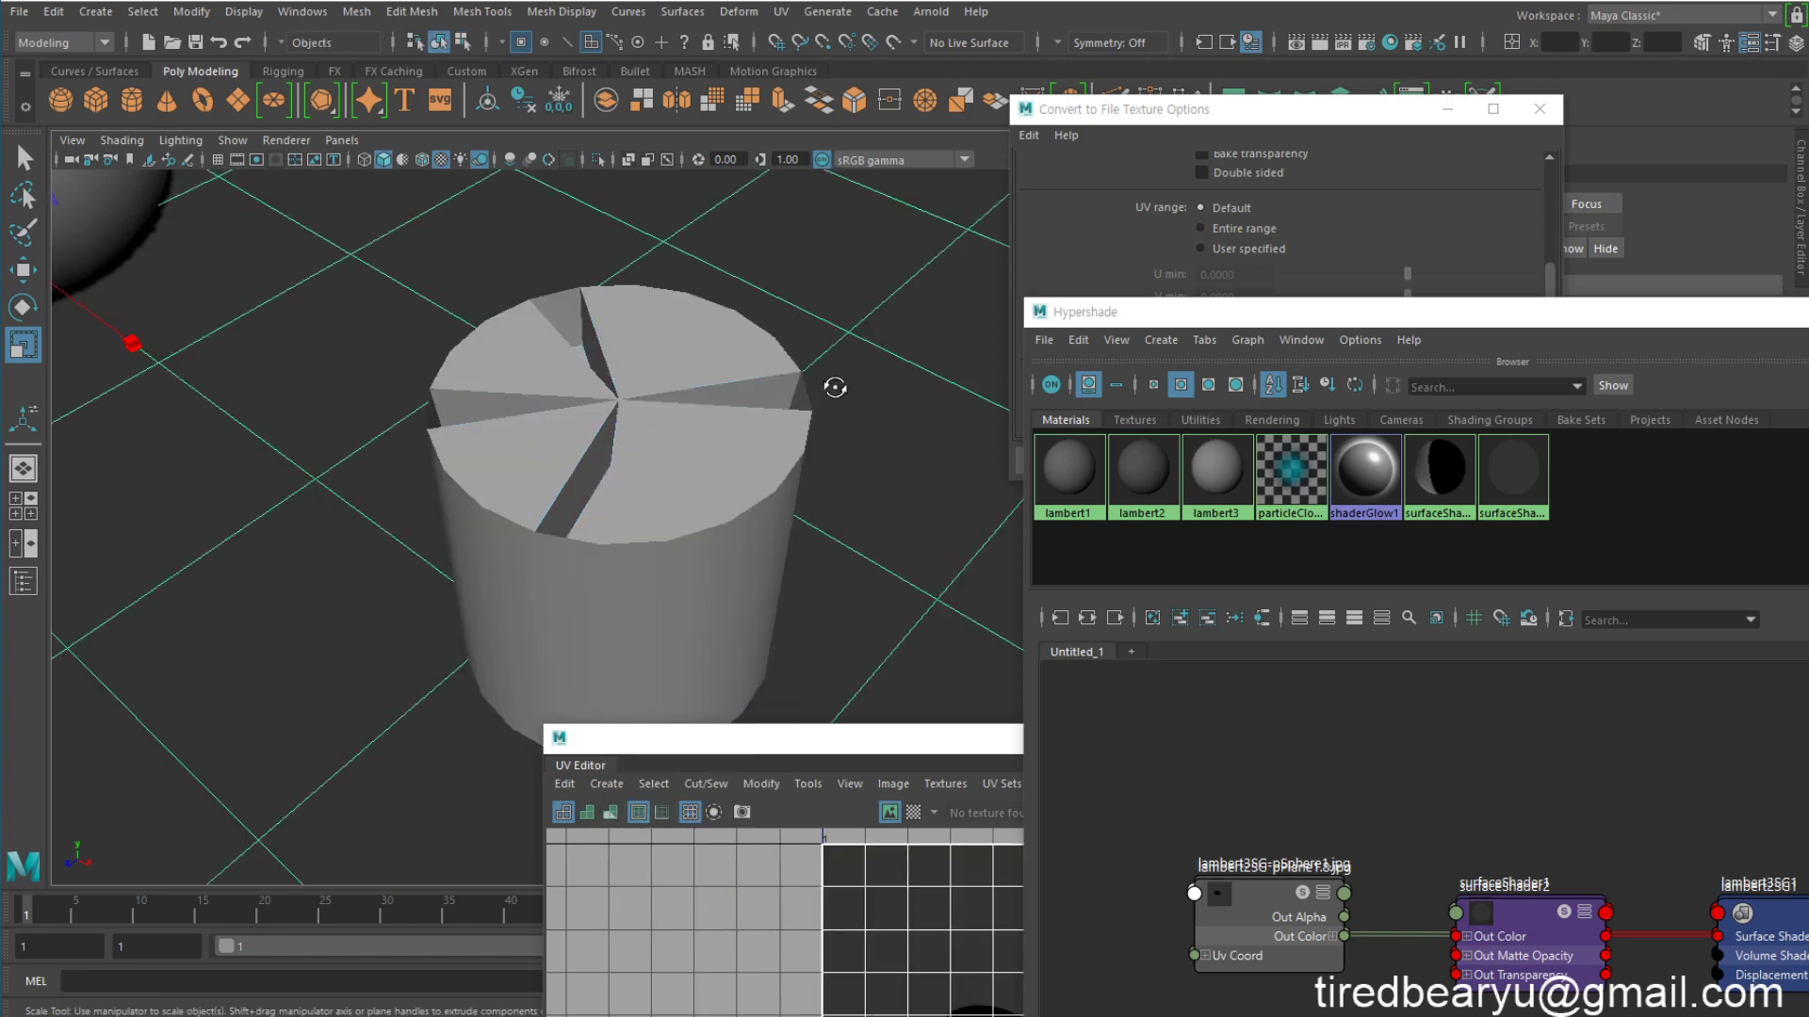
Step: Examine the grooved cylinder's shading from several angles, both selected and unselected
left_click(694, 456)
left_click_drag(740, 472, 737, 429, "alt")
right_click_drag(737, 428, 504, 441, "alt")
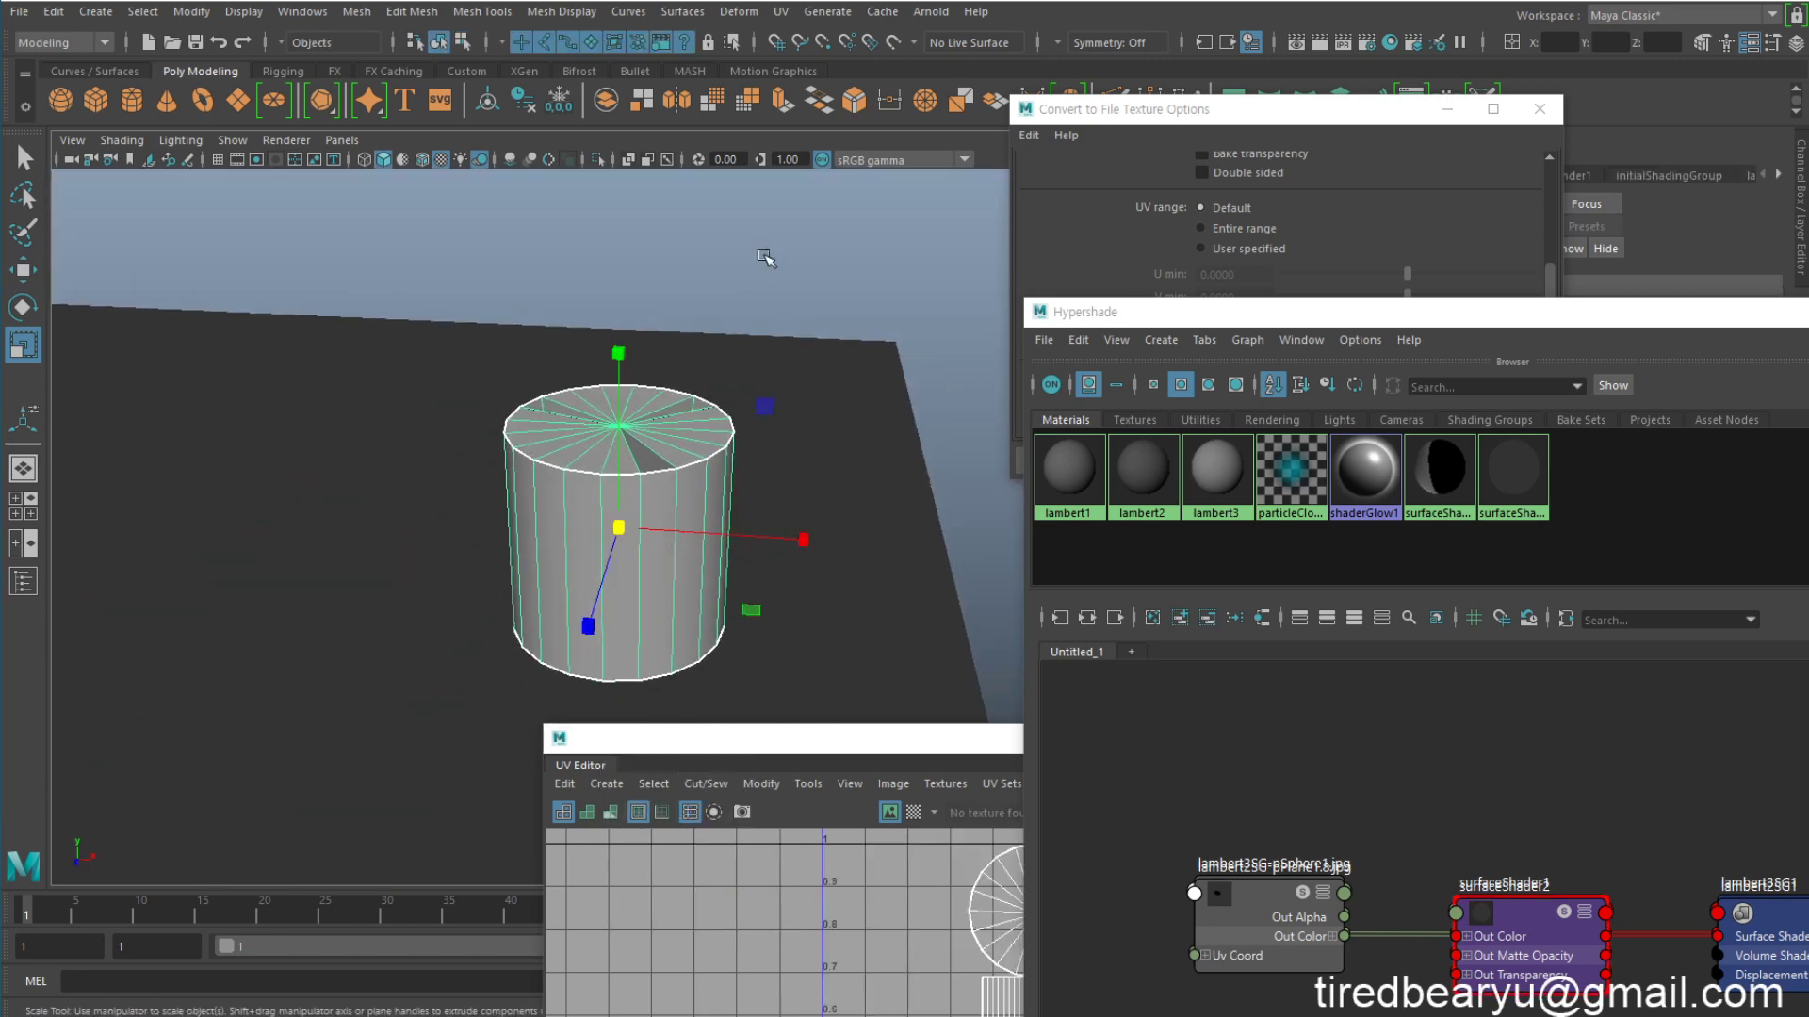
left_click(766, 259)
left_click_drag(685, 485, 682, 507, "alt")
right_click_drag(682, 506, 736, 497, "alt")
left_click_drag(737, 497, 752, 298, "alt")
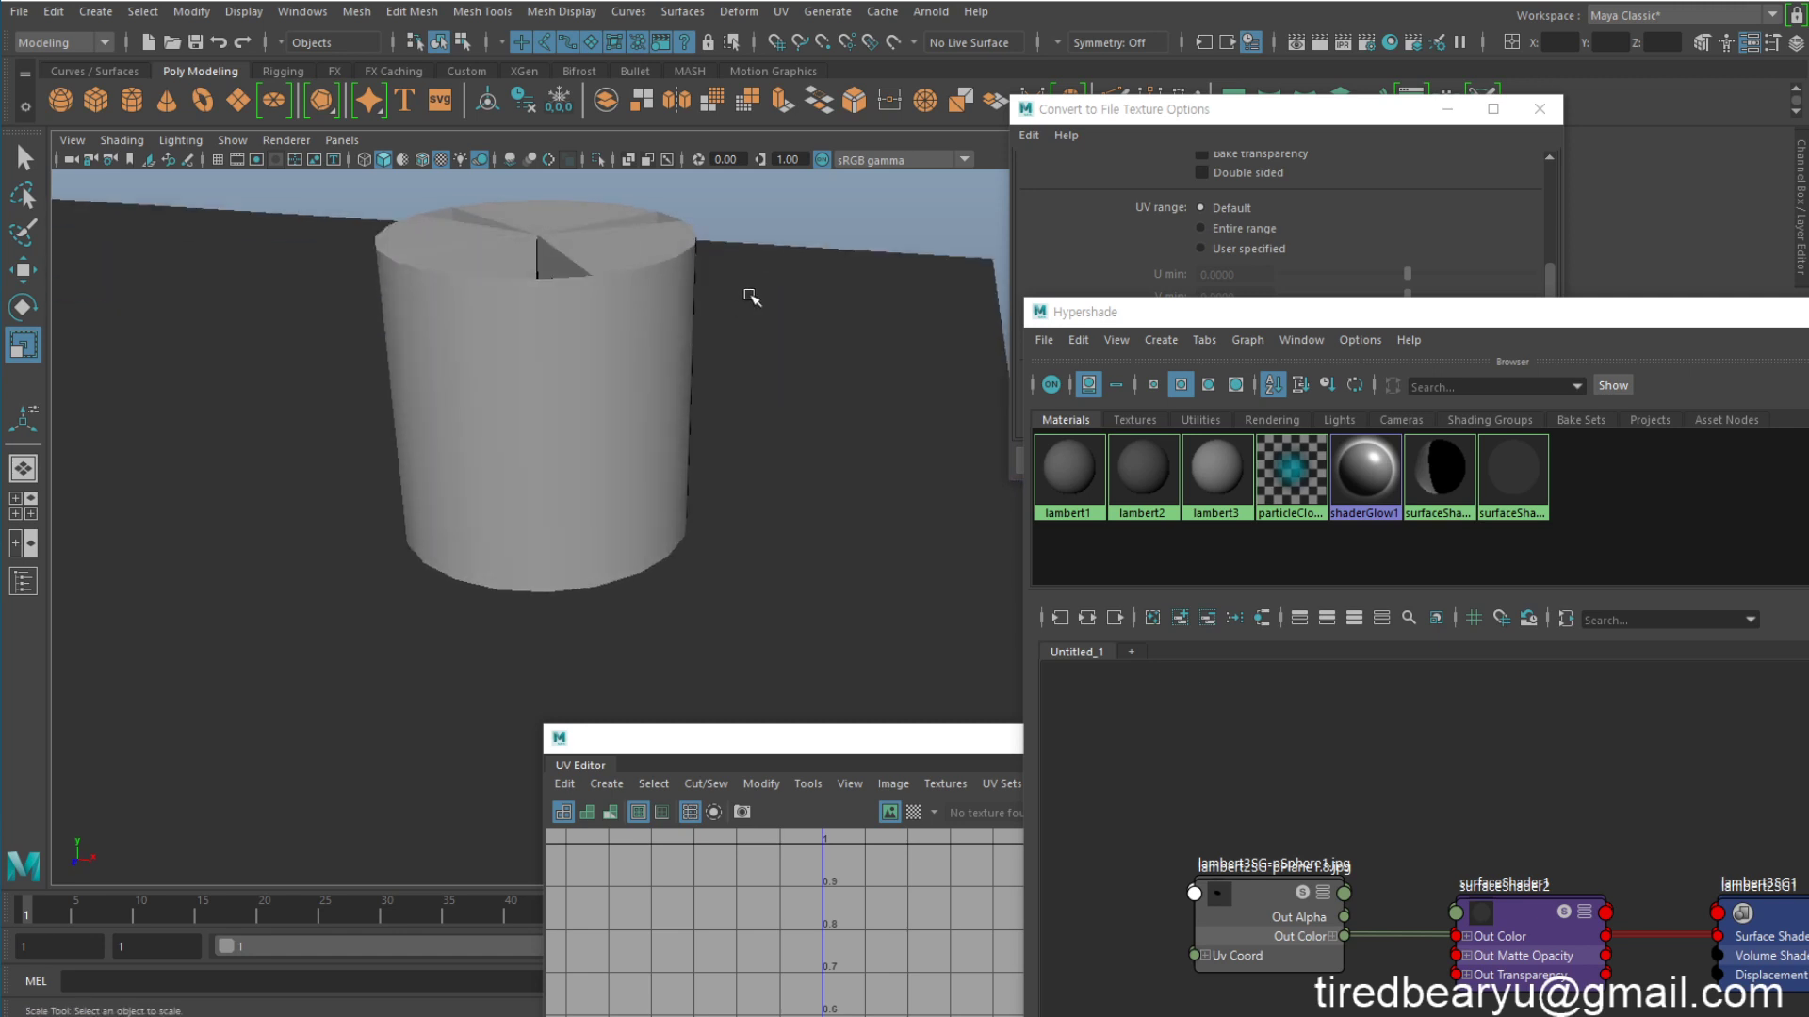
Step: Assign a new Arnold aiAmbientOcclusion material to the grooved cylinder
left_click(634, 278)
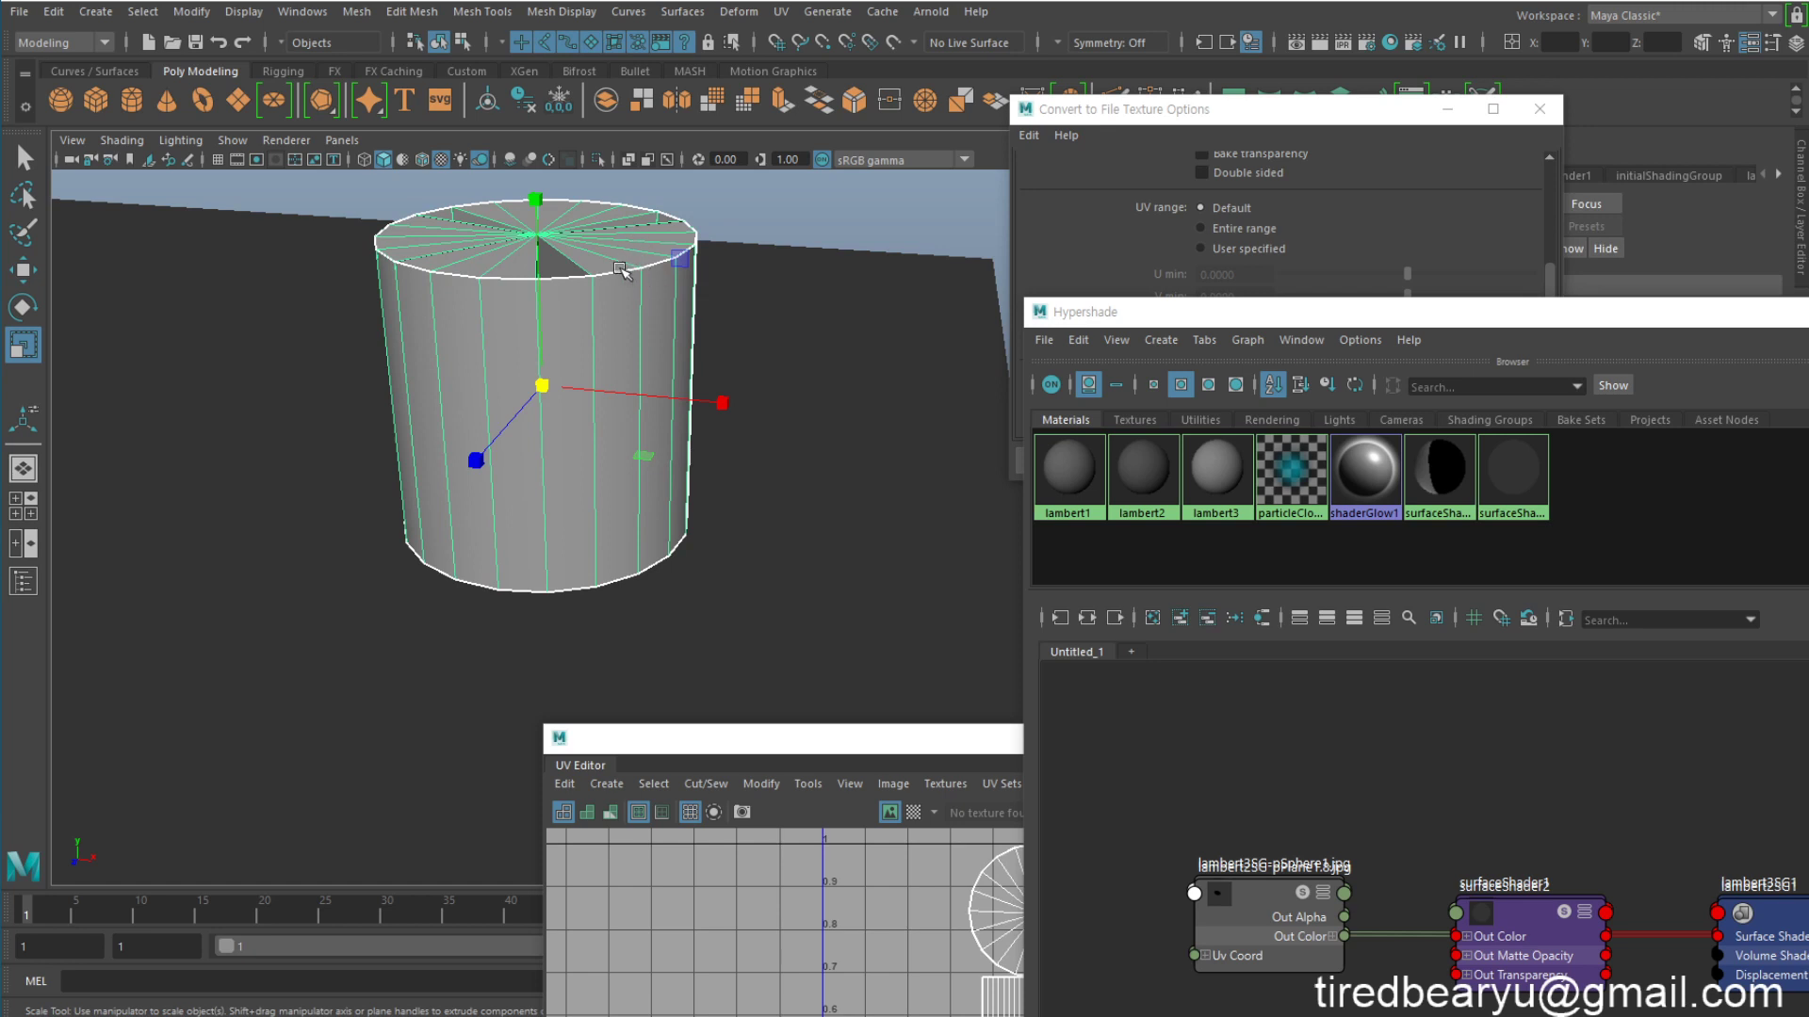
right_click_drag(608, 247, 635, 763)
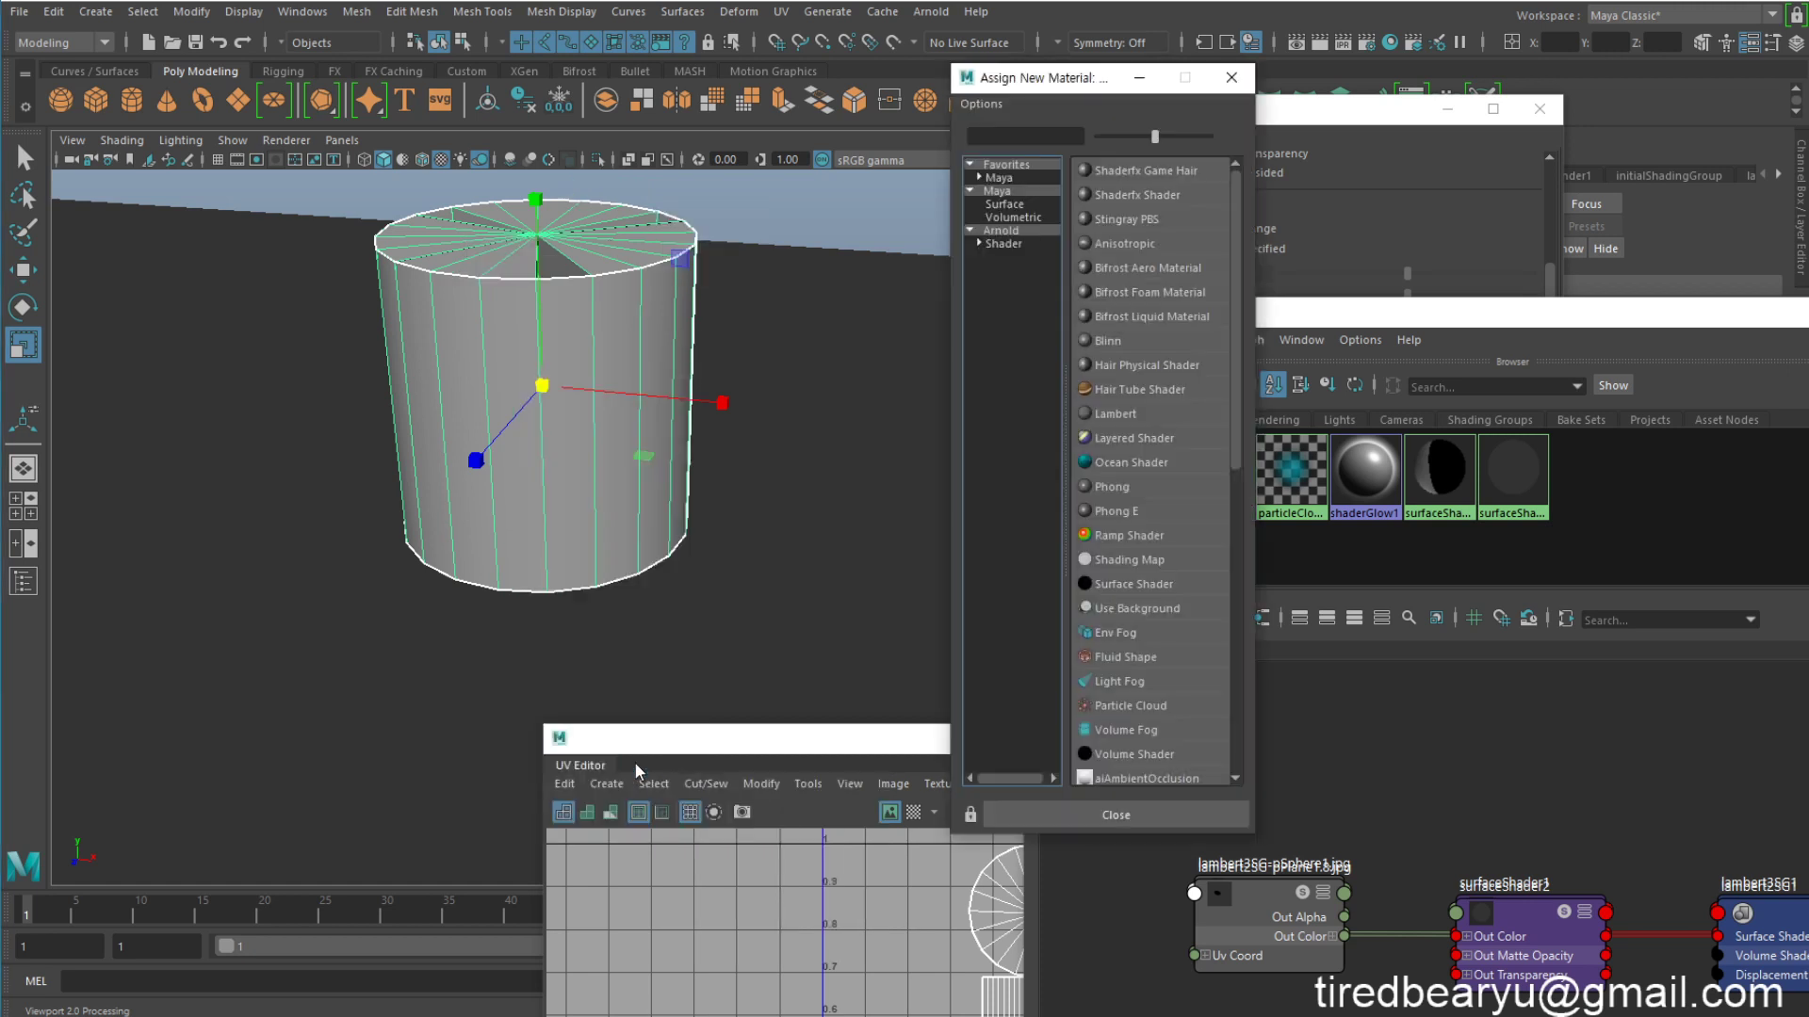
left_click(1006, 244)
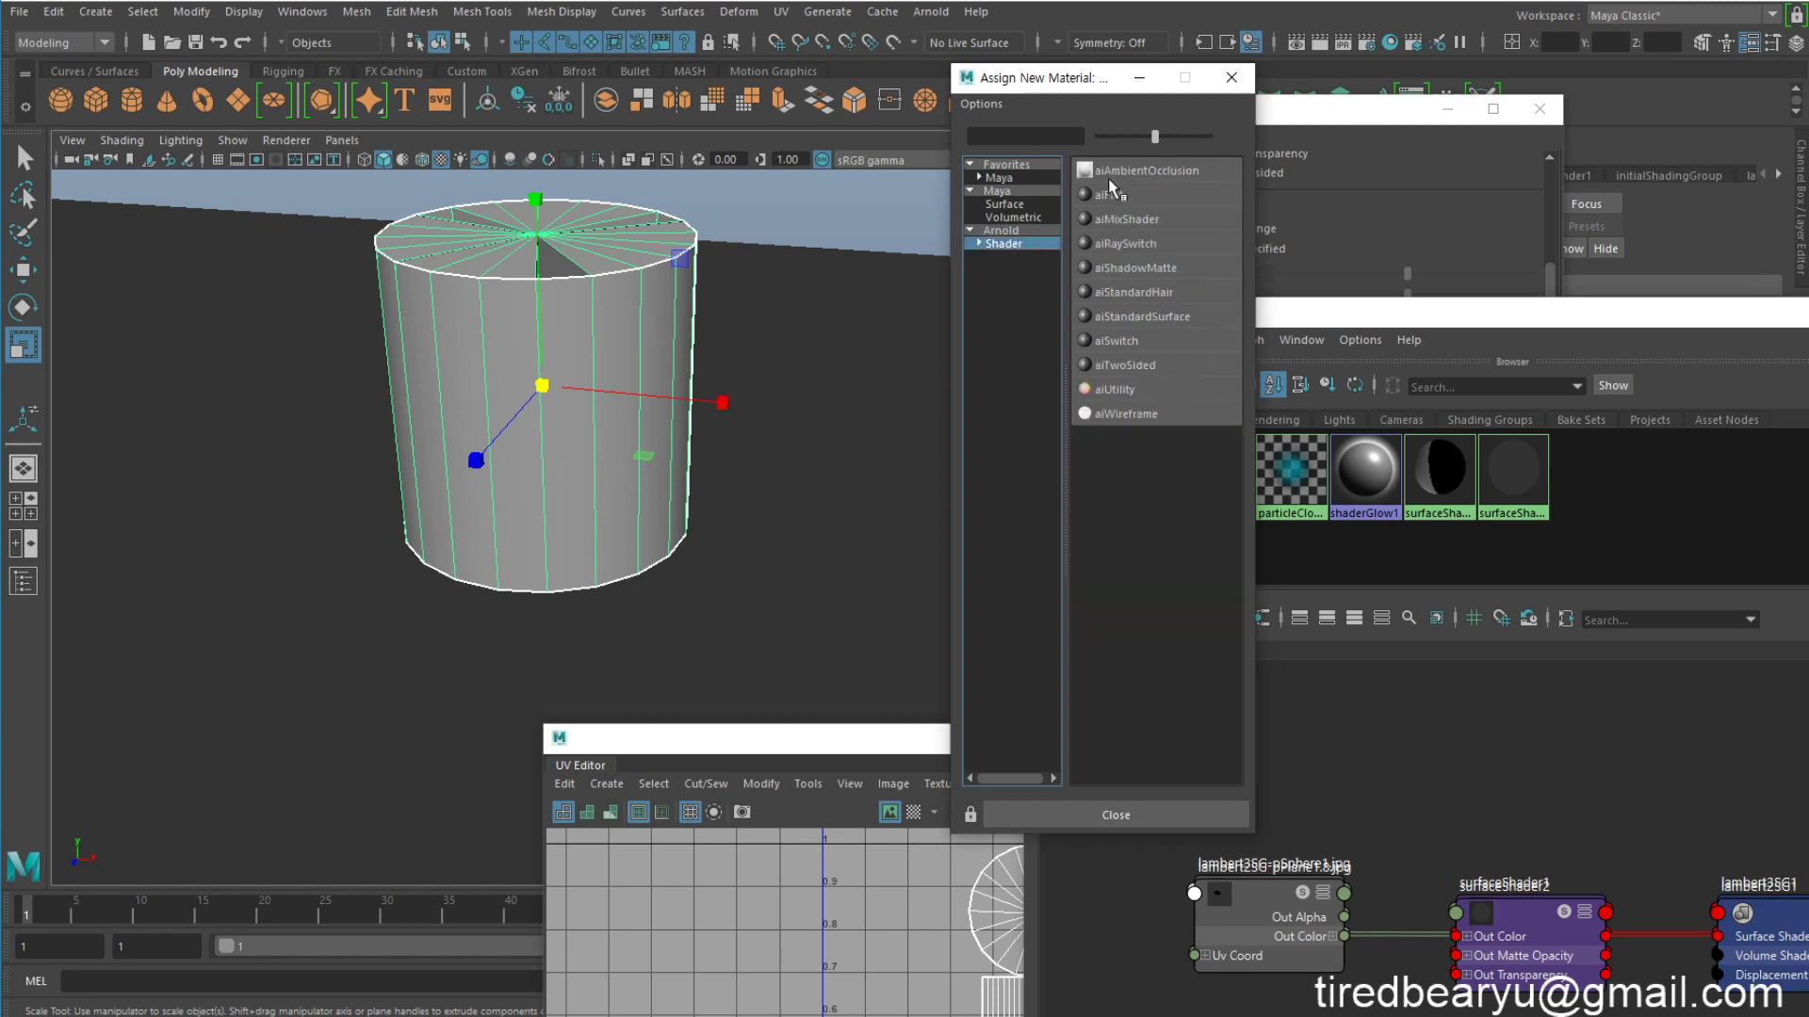
left_click(1161, 172)
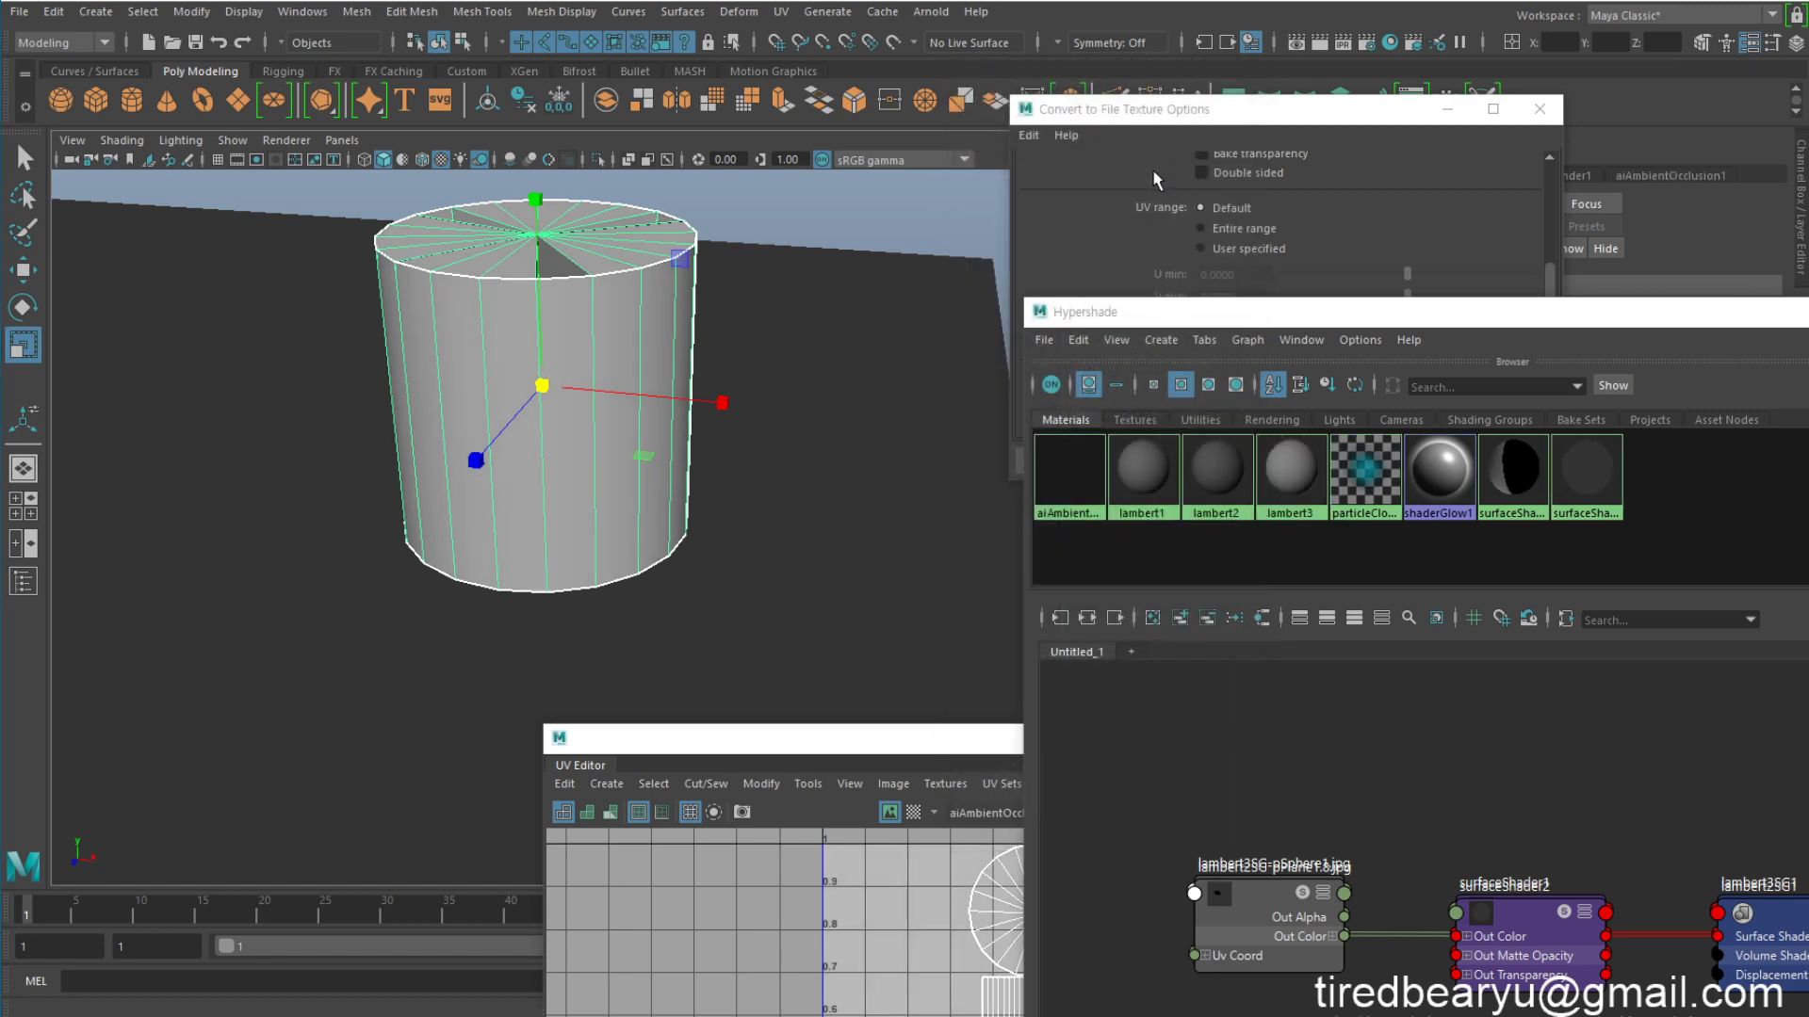
Step: Render the cylinder in the Arnold RenderView to inspect its ambient occlusion, and close the render window
left_click_drag(786, 288, 779, 303, "alt")
middle_click_drag(779, 302, 811, 377, "alt")
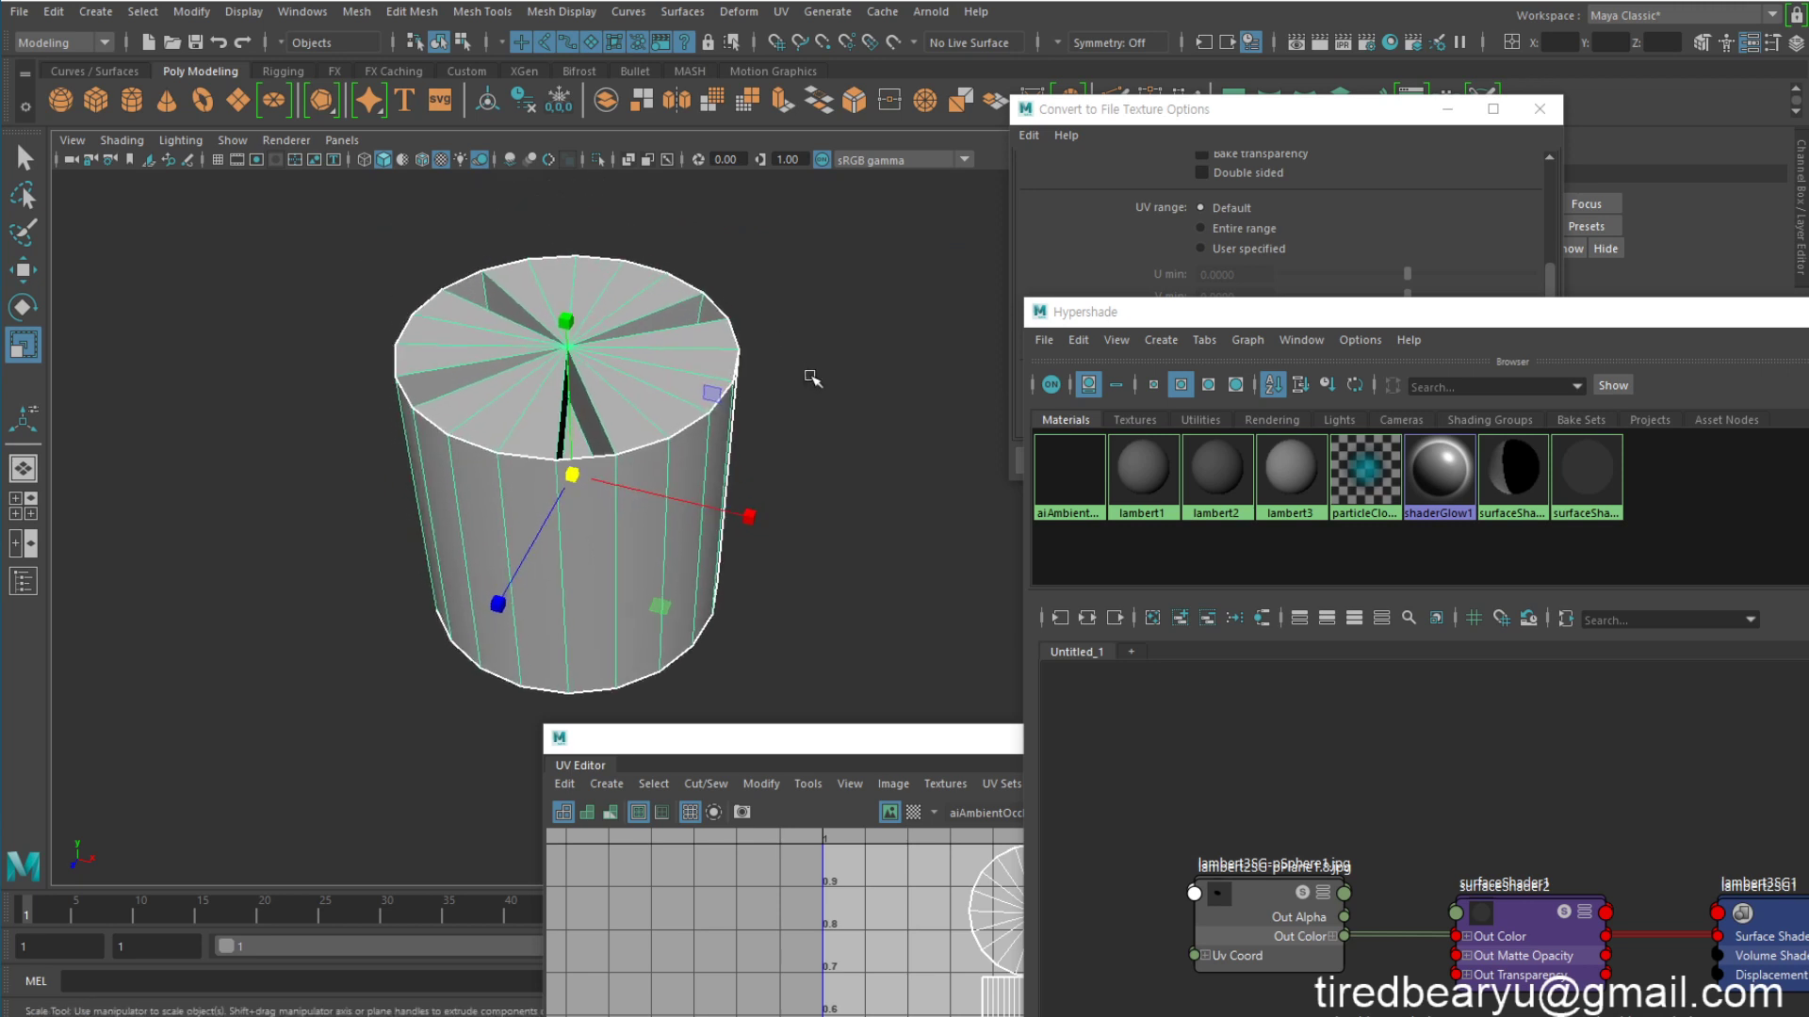
left_click_drag(812, 377, 785, 395, "alt")
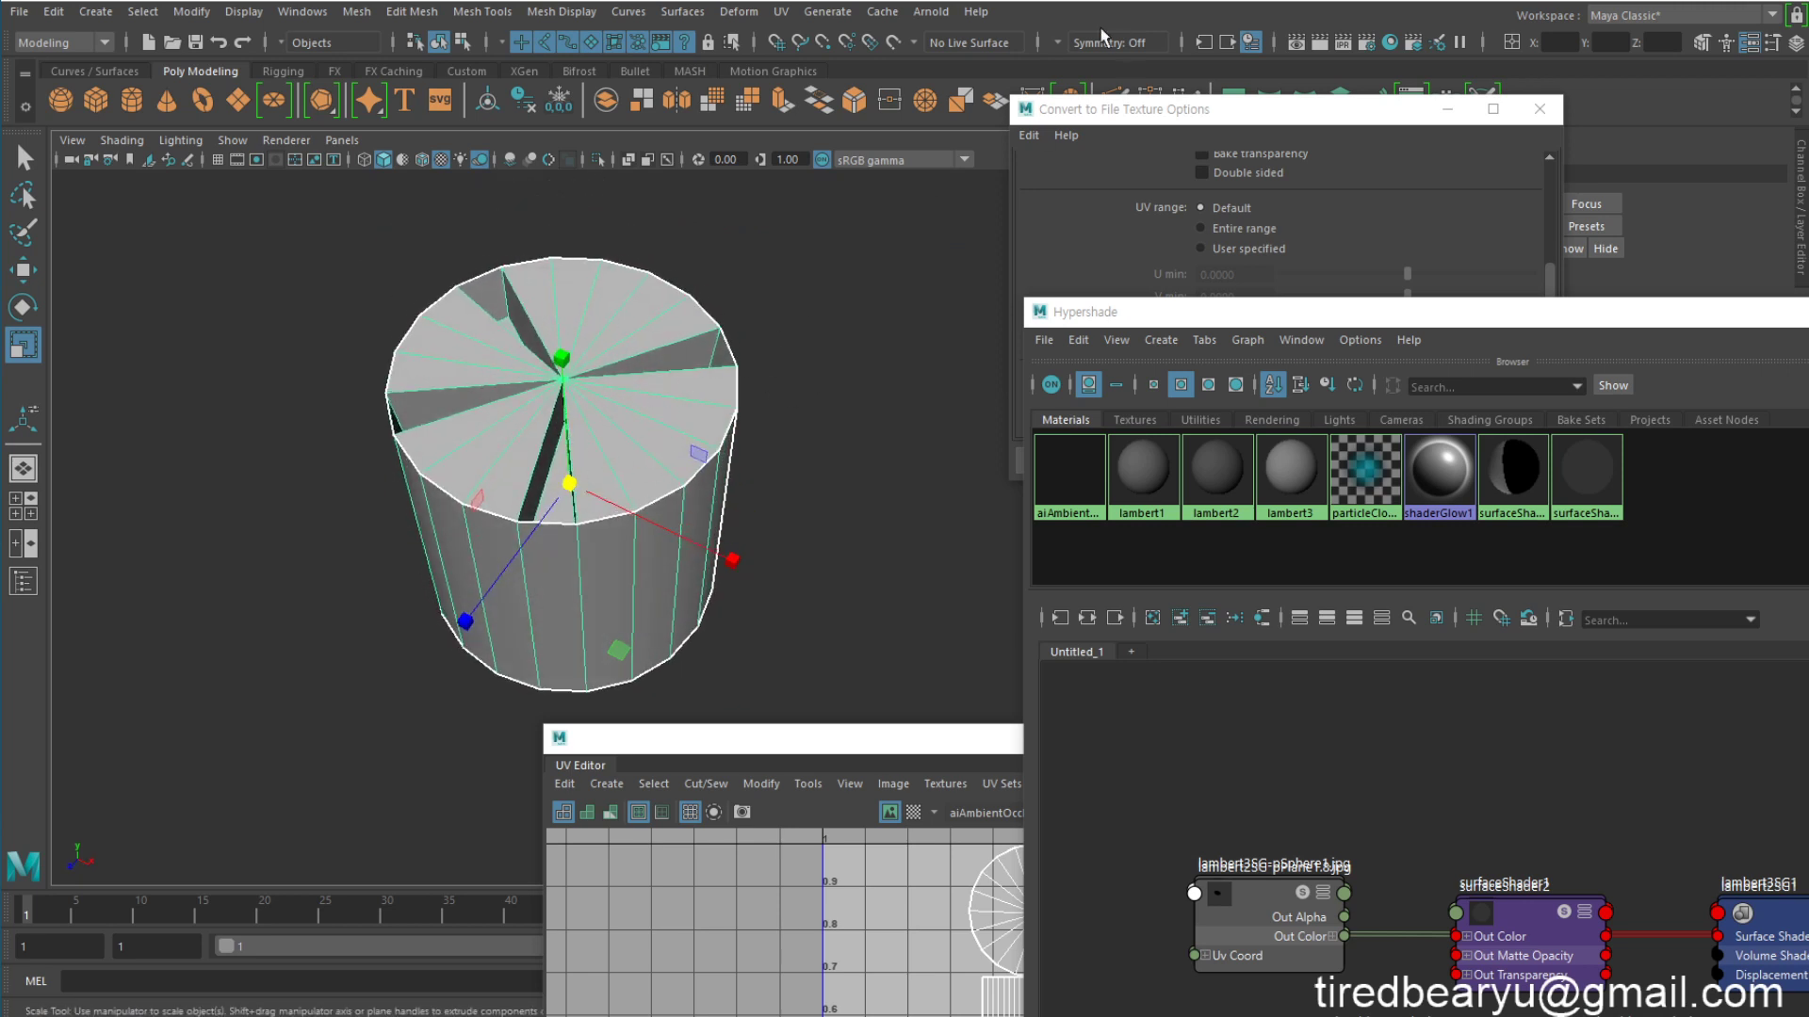
left_click(944, 14)
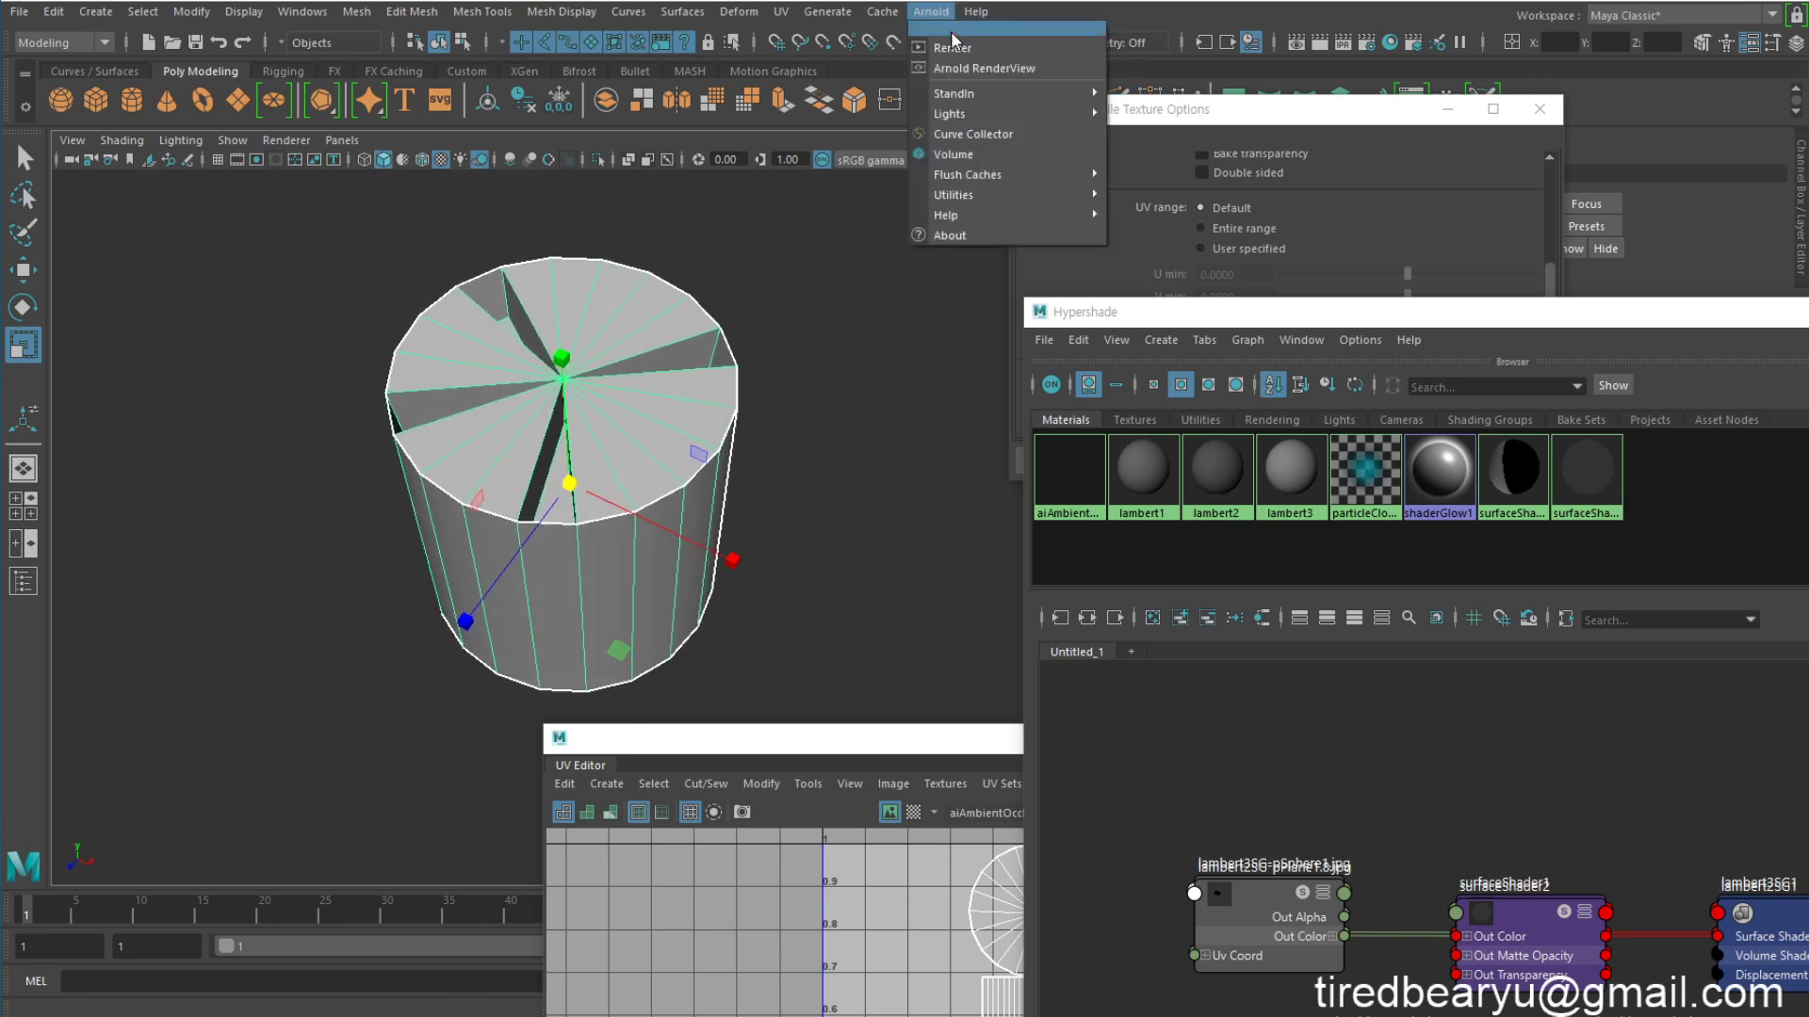
left_click(995, 72)
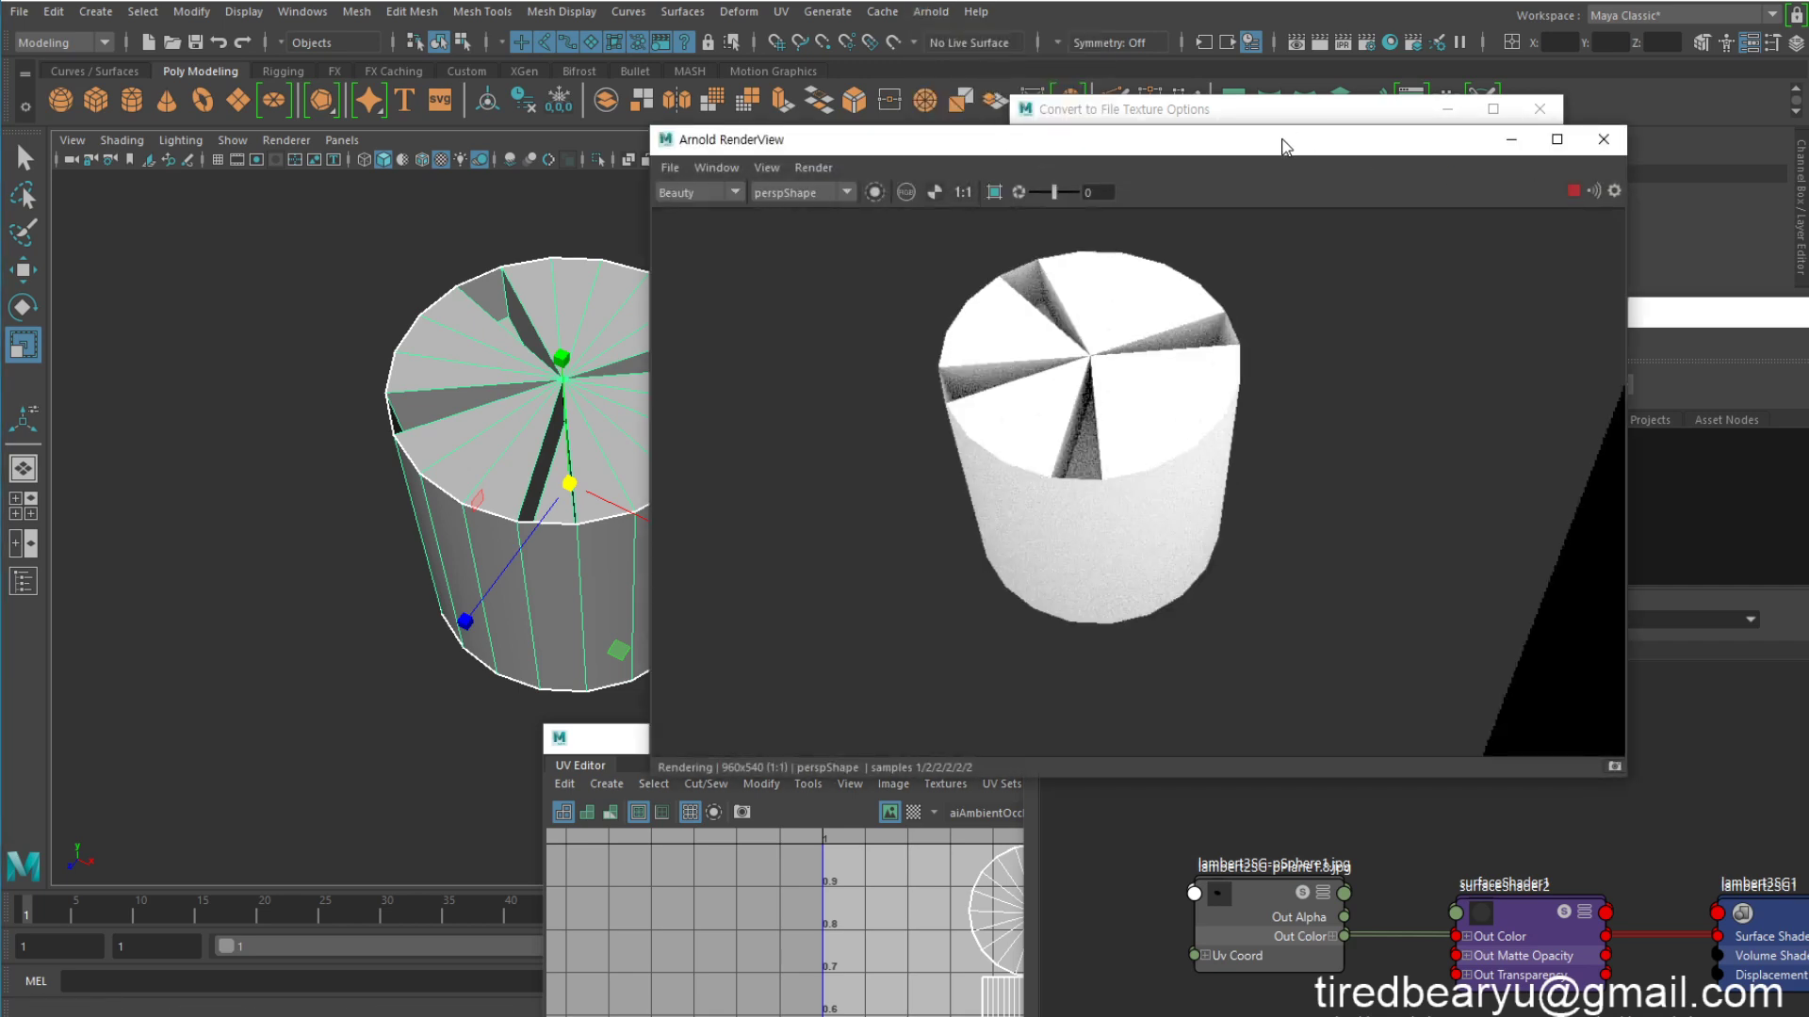
left_click_drag(1287, 146, 1498, 109)
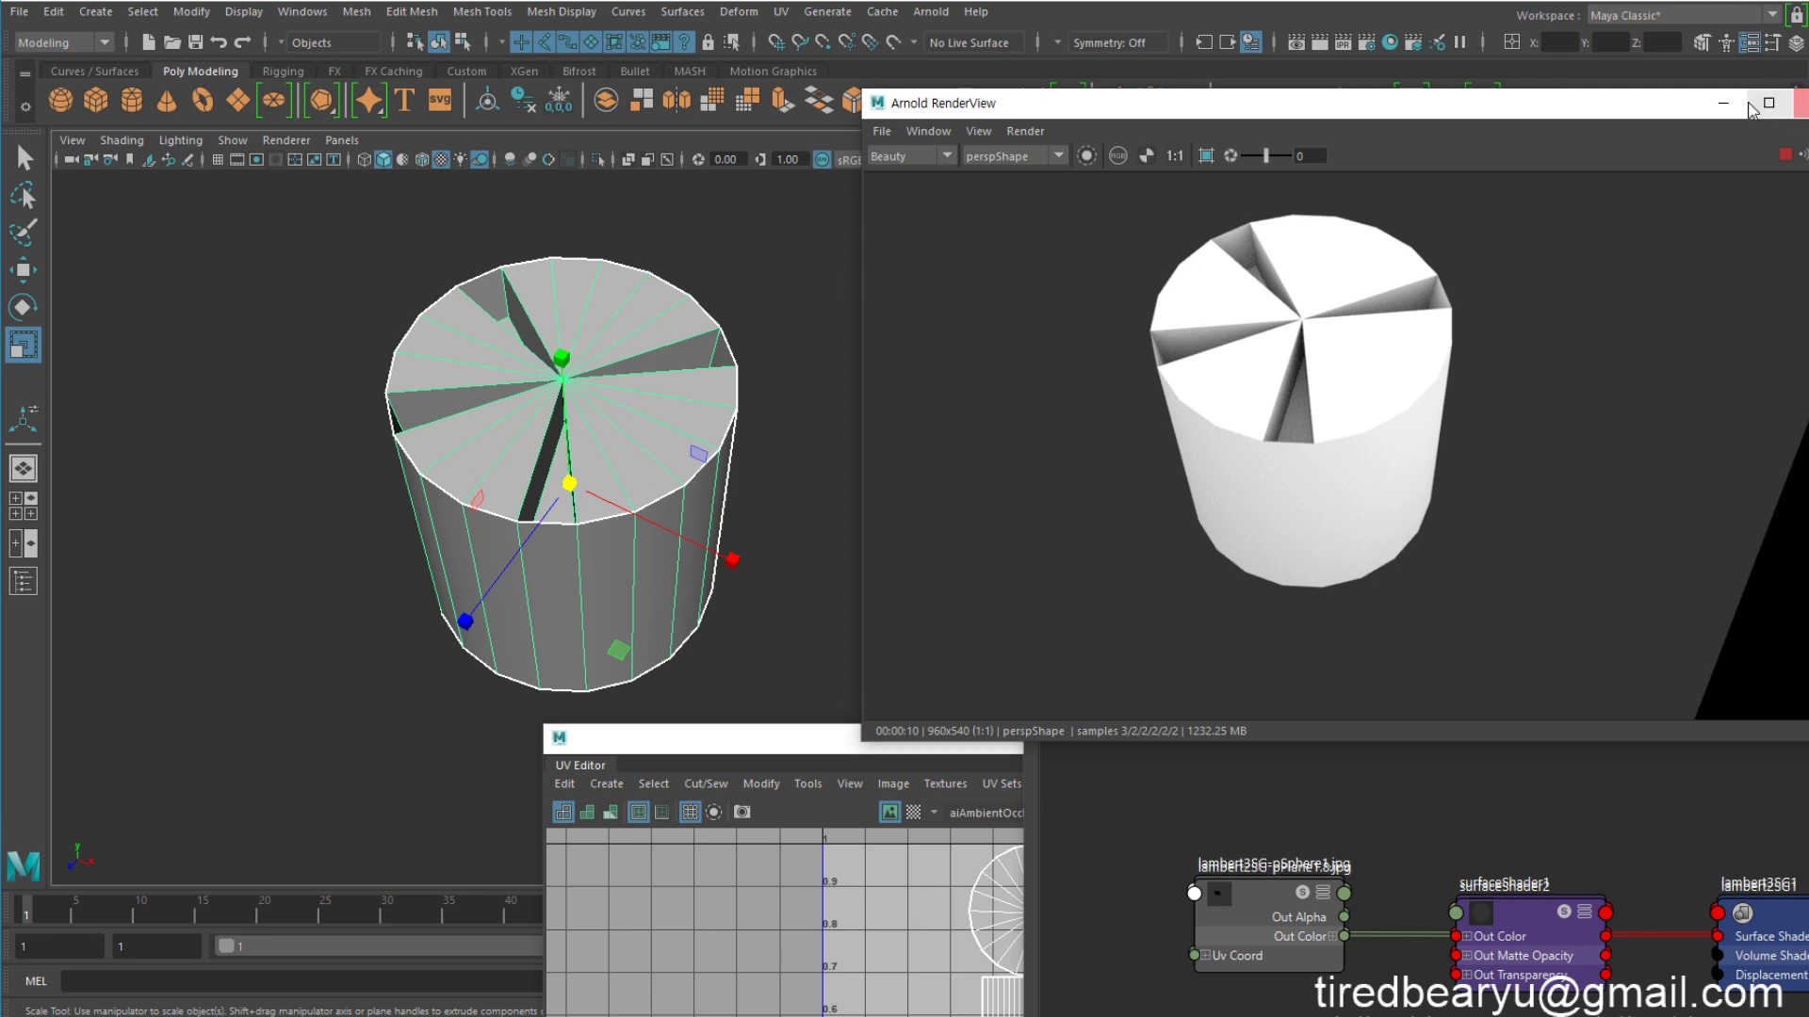
left_click_drag(1663, 113, 1575, 121)
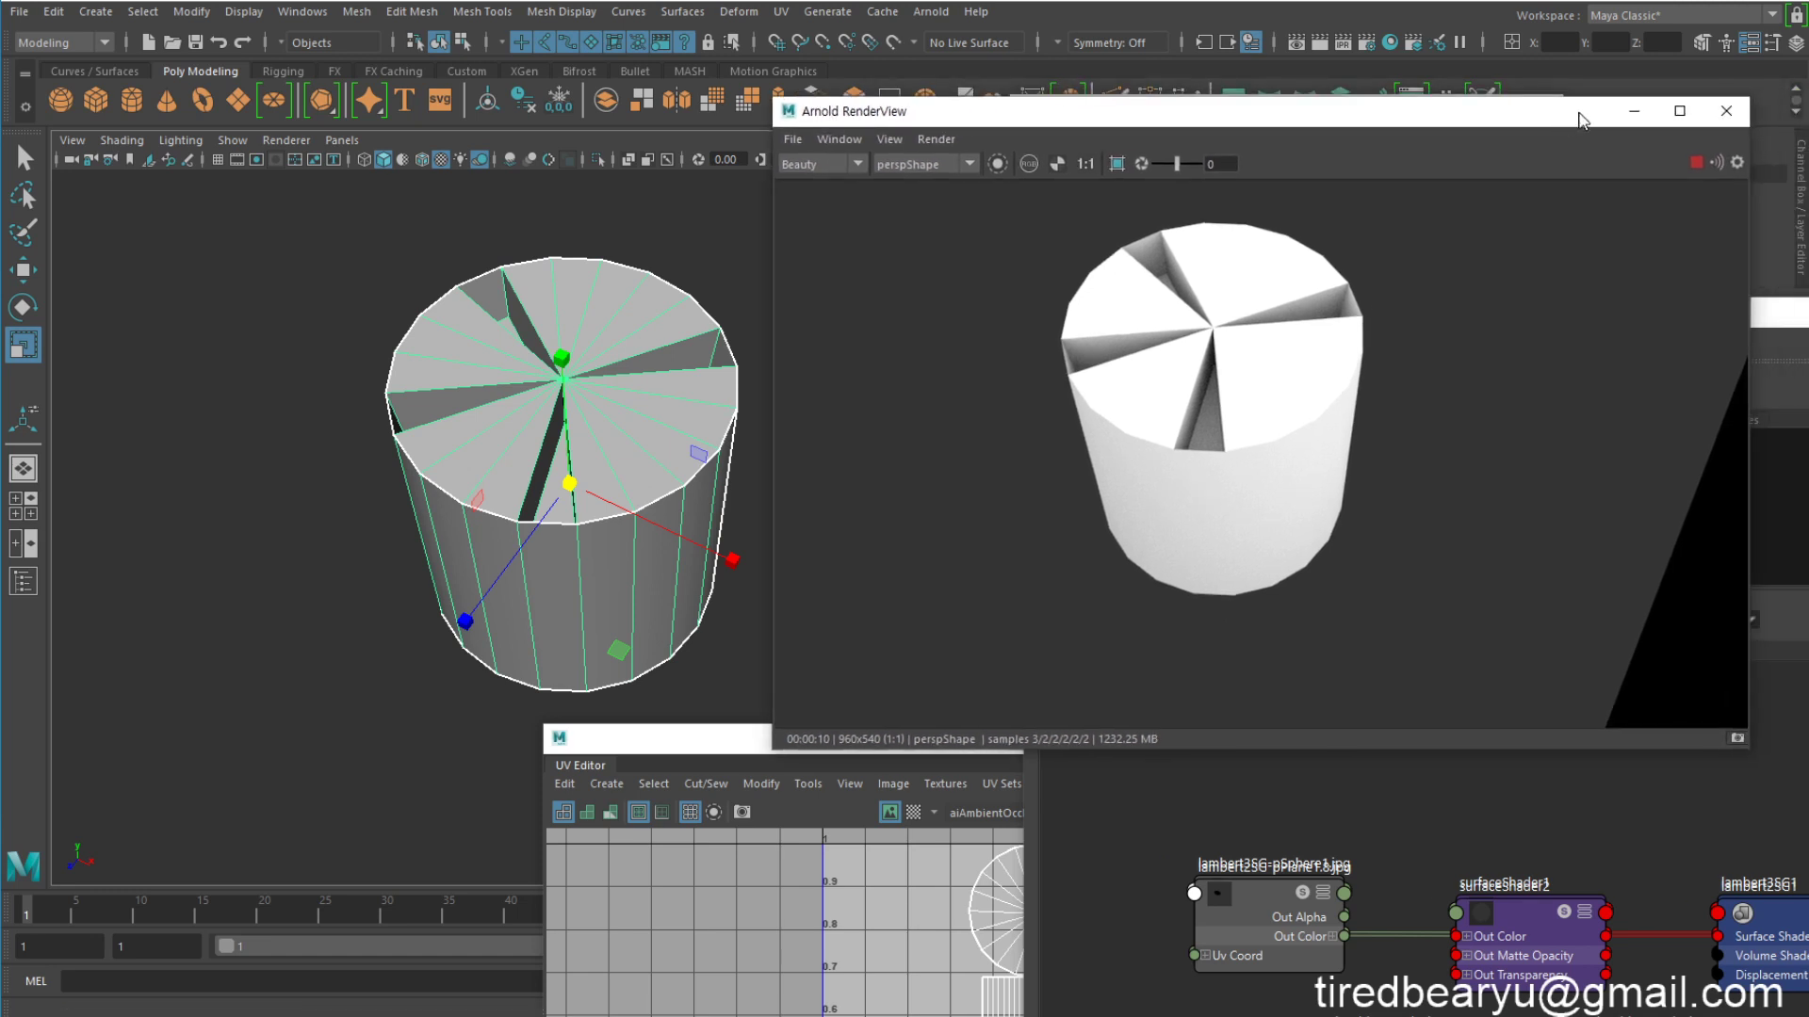
left_click(1727, 113)
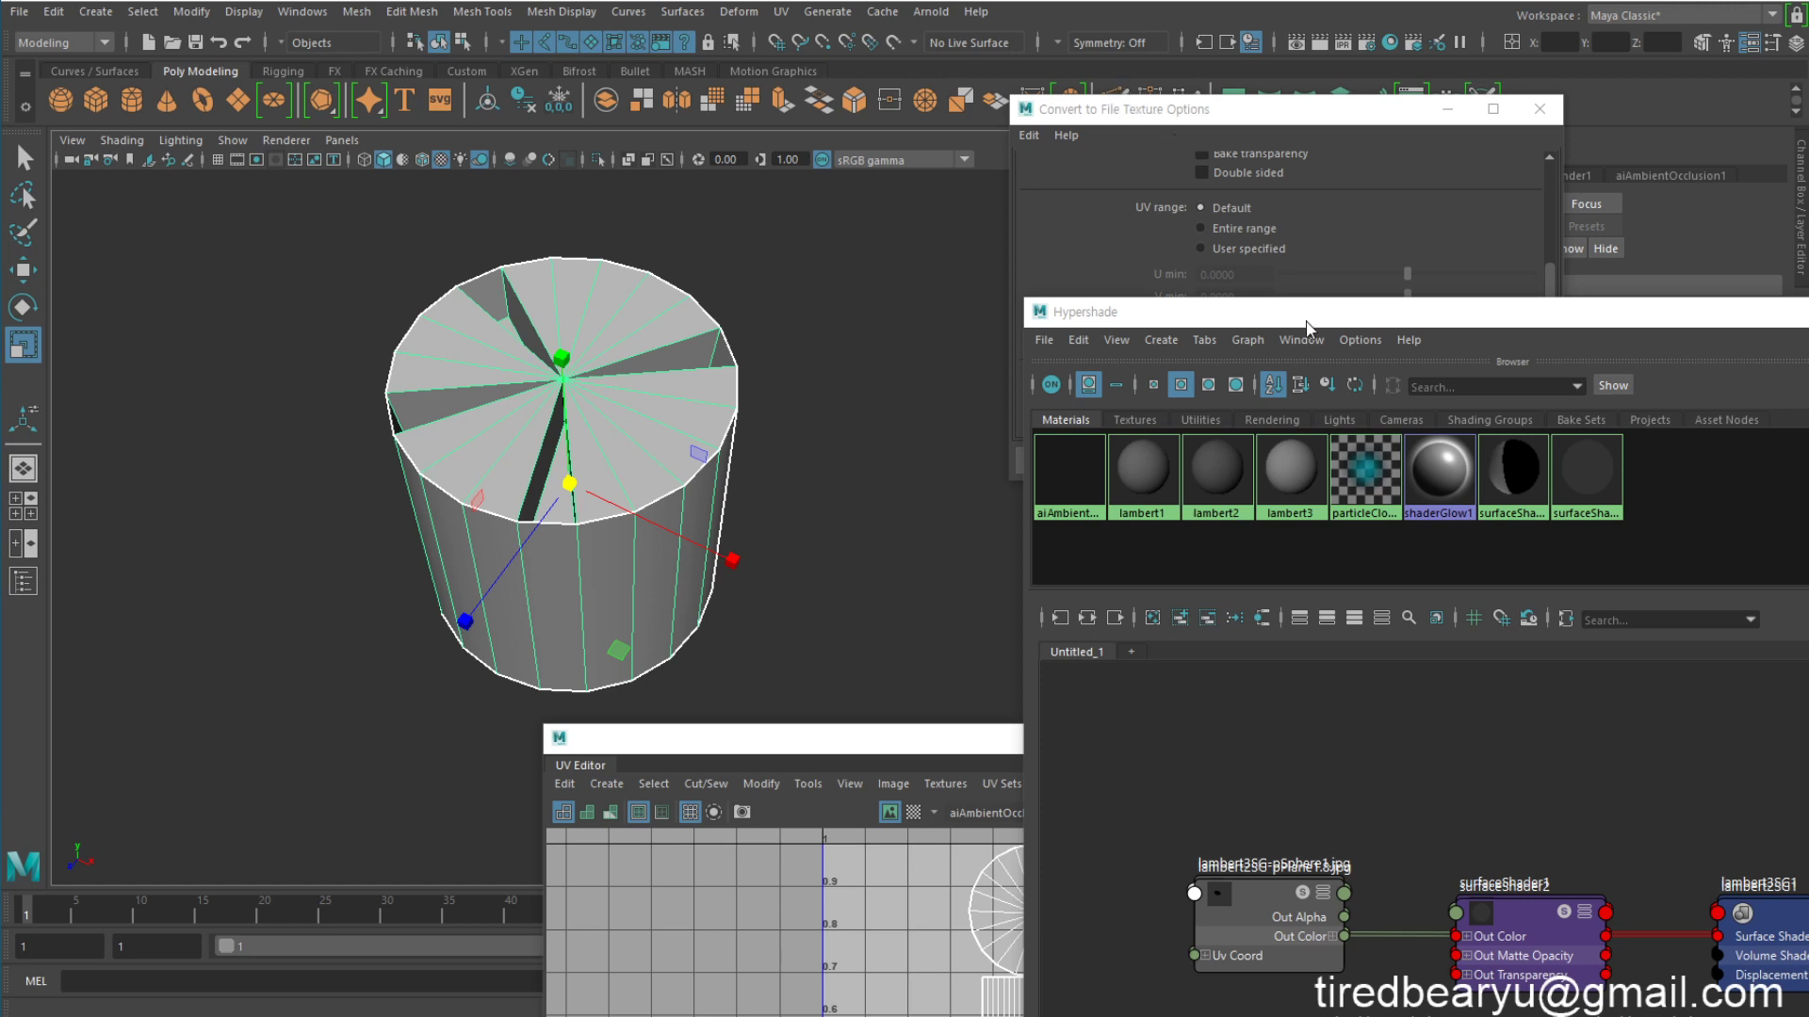
Step: Render the selected cylinder to a texture in E:/maya at resolution 512 with 3 camera samples and the gaussian filter
left_click_drag(1307, 319, 1299, 435)
left_click(1535, 111)
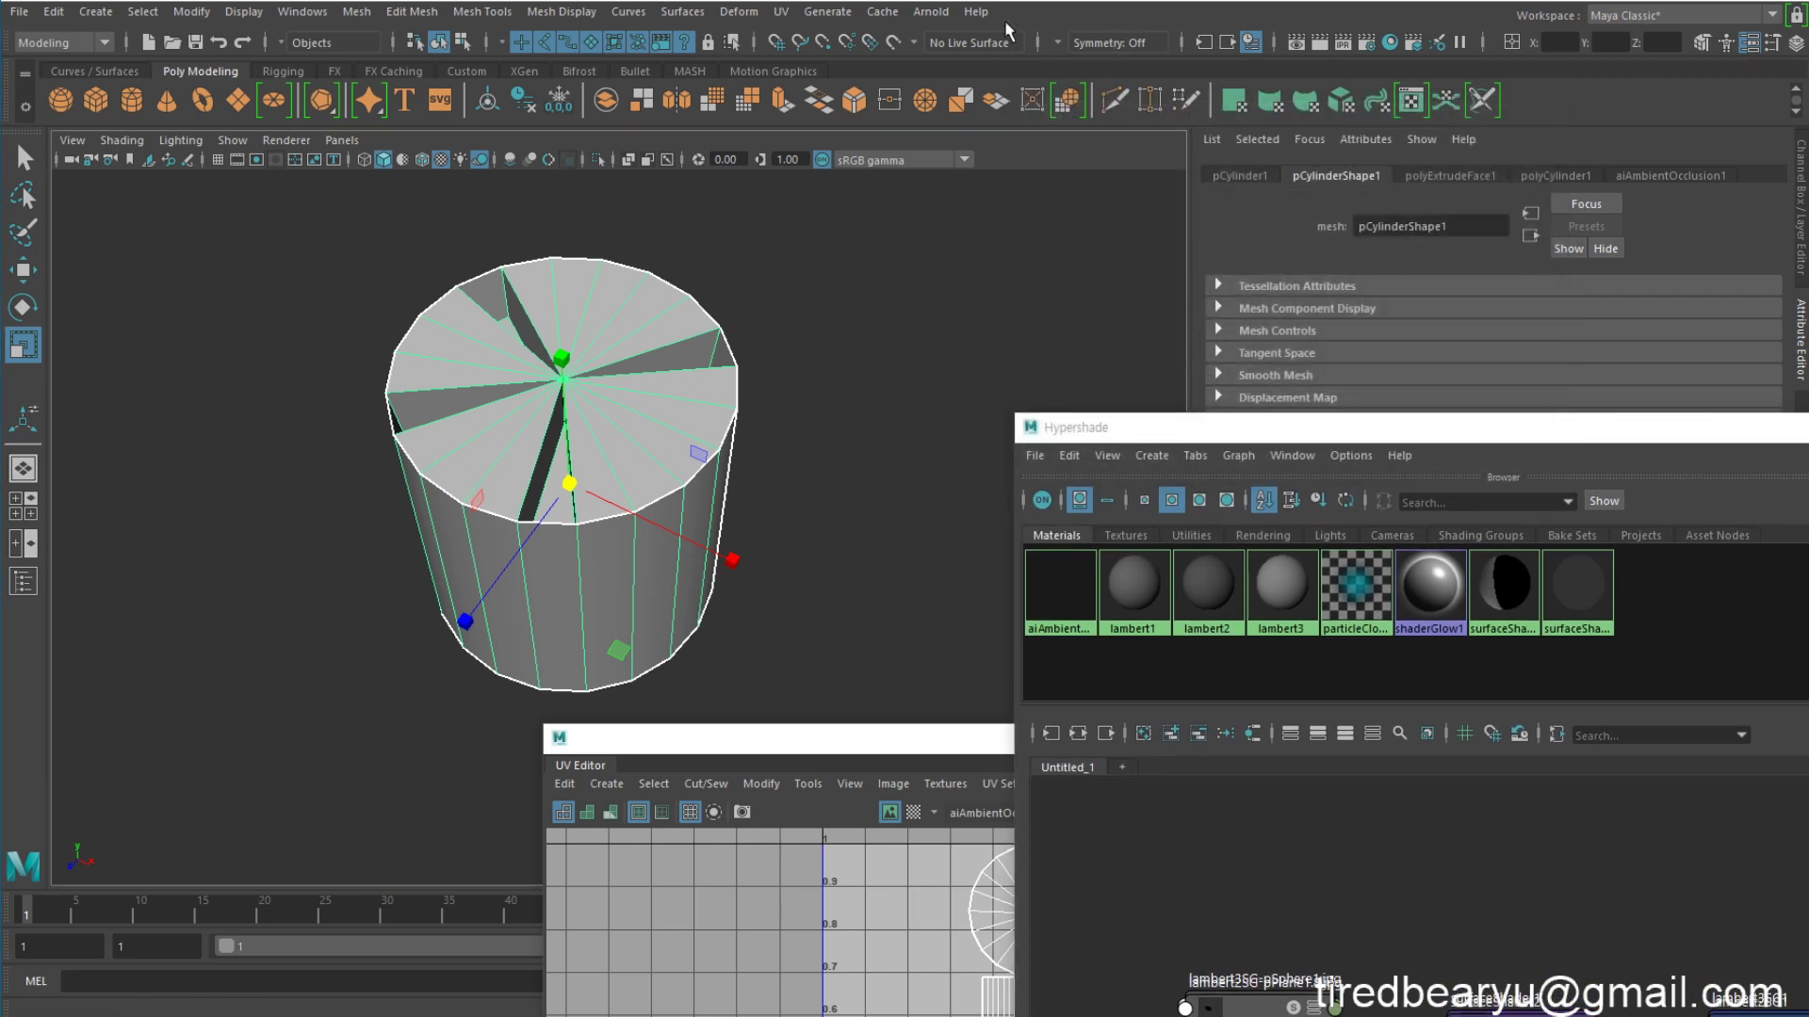
left_click(934, 13)
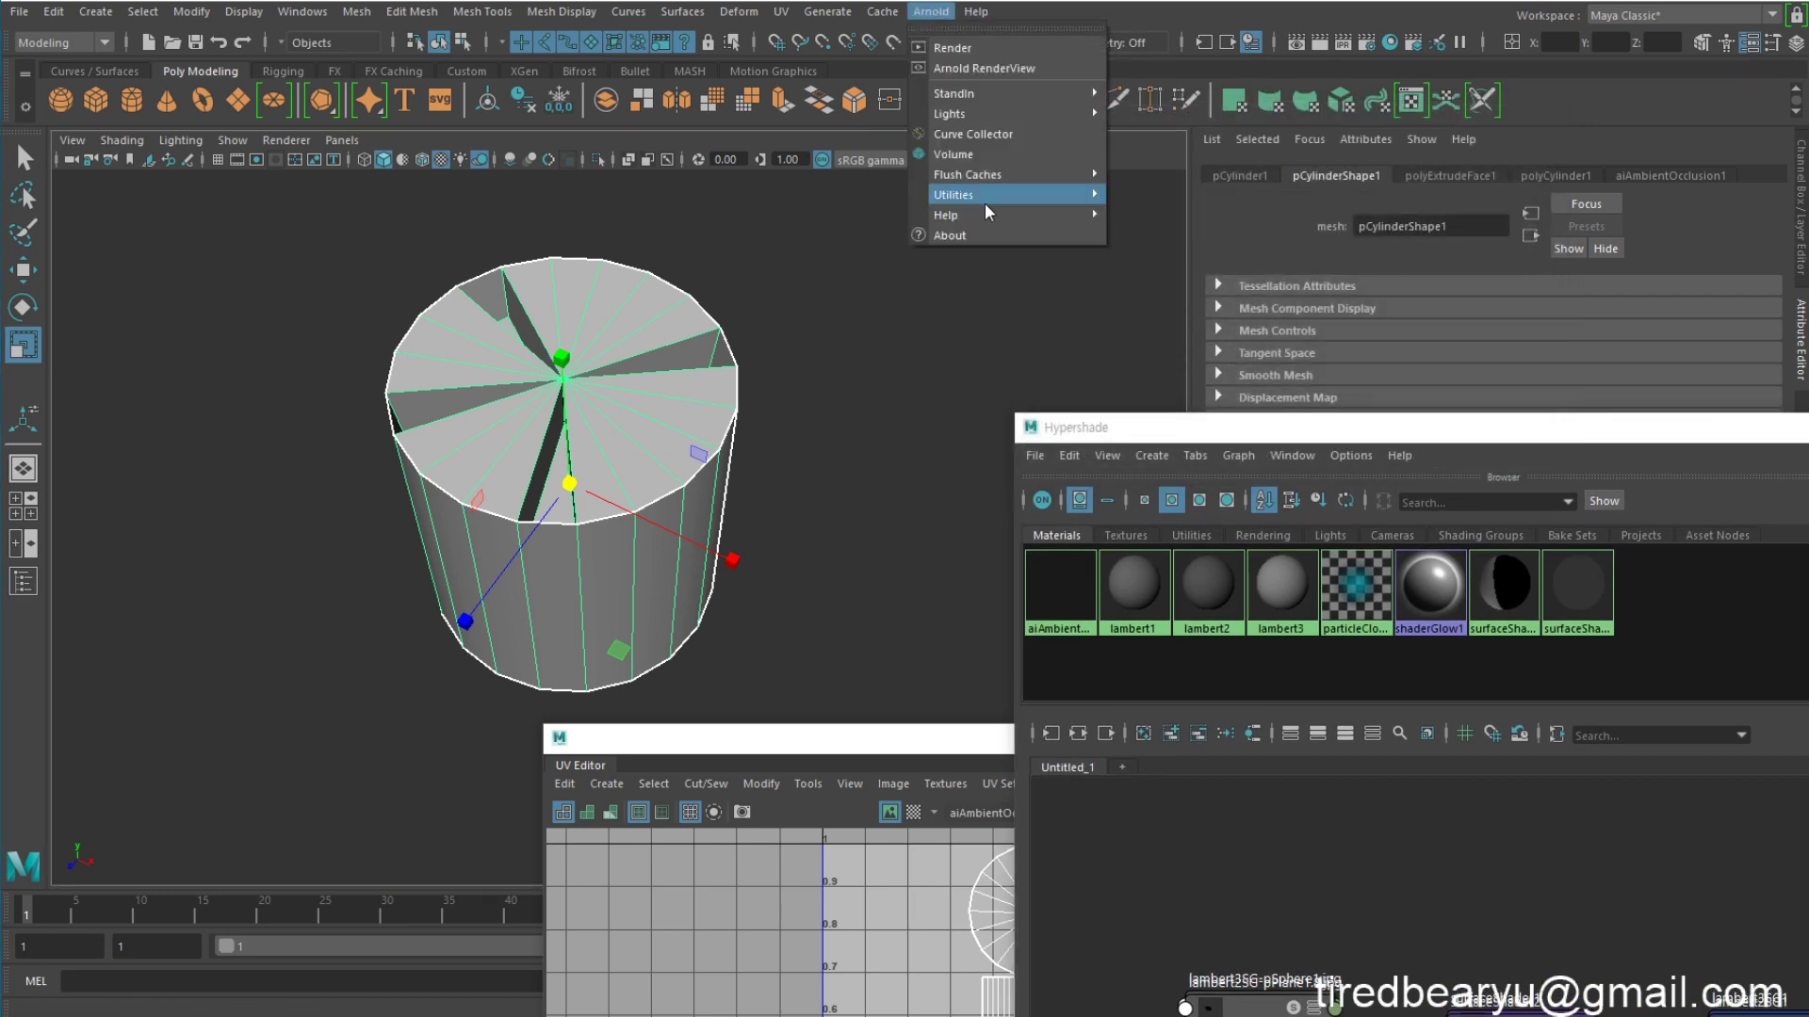
mouse_move(987, 196)
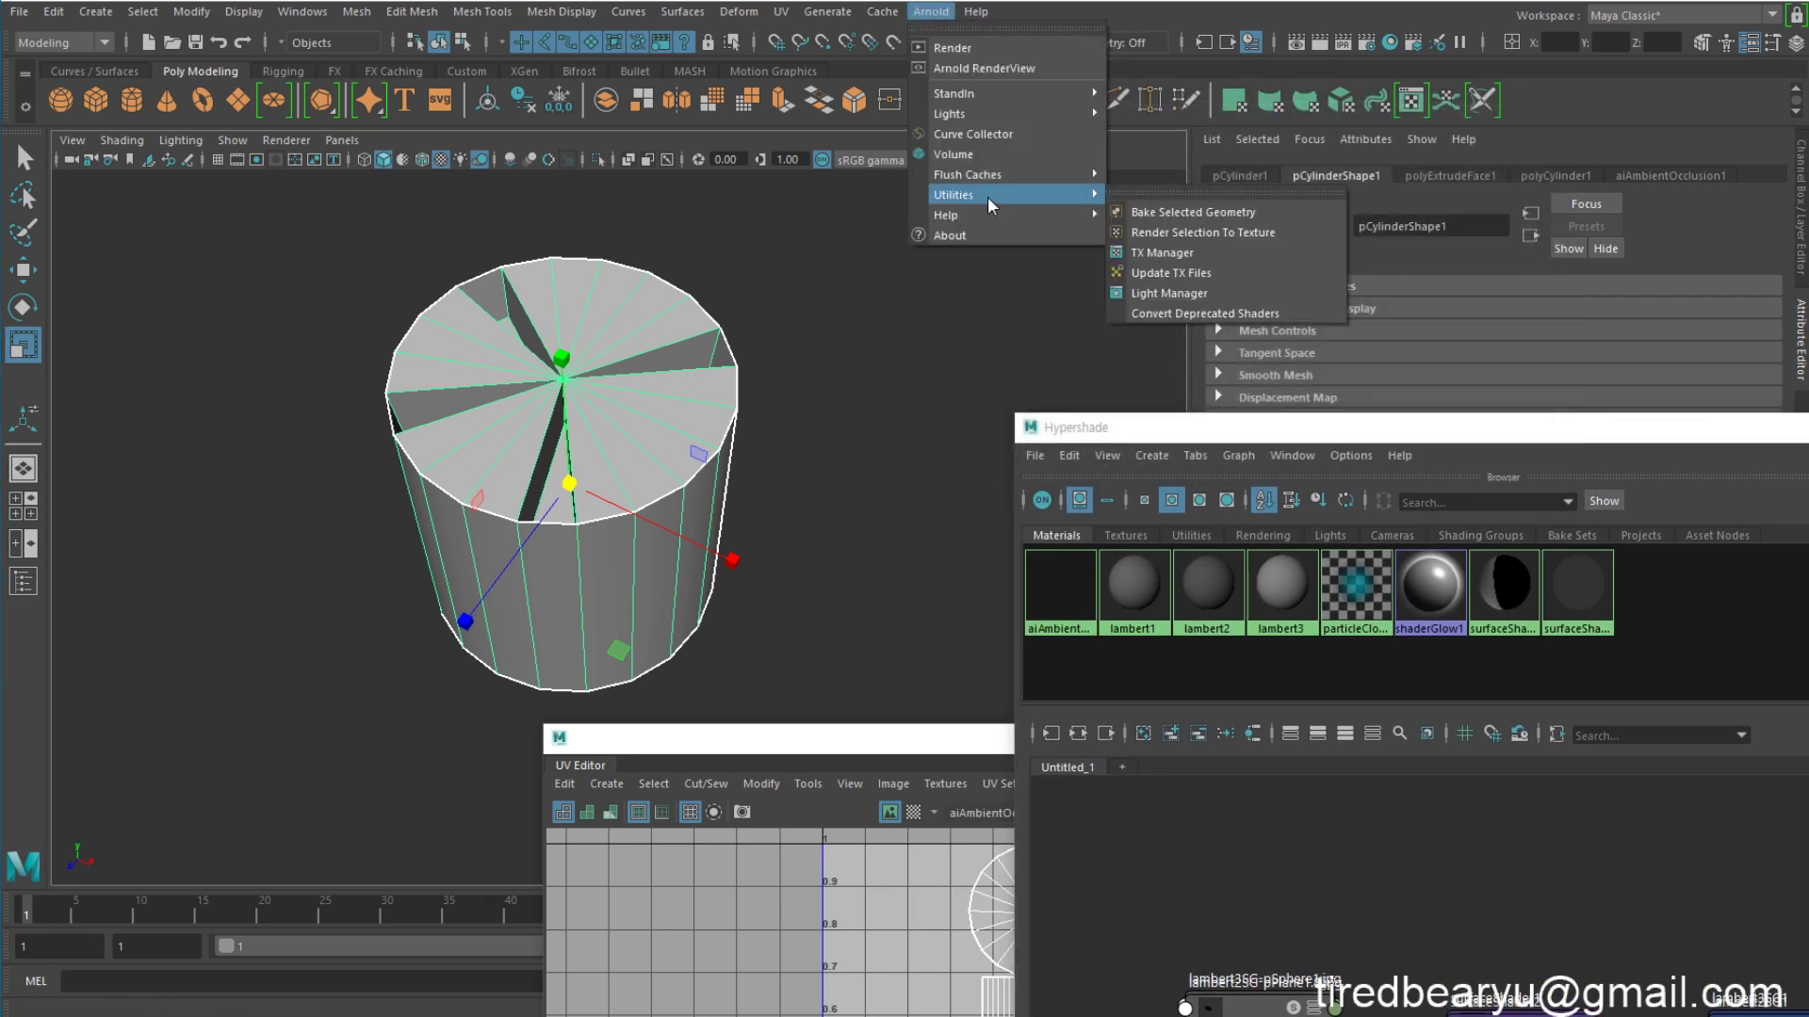
left_click(1251, 231)
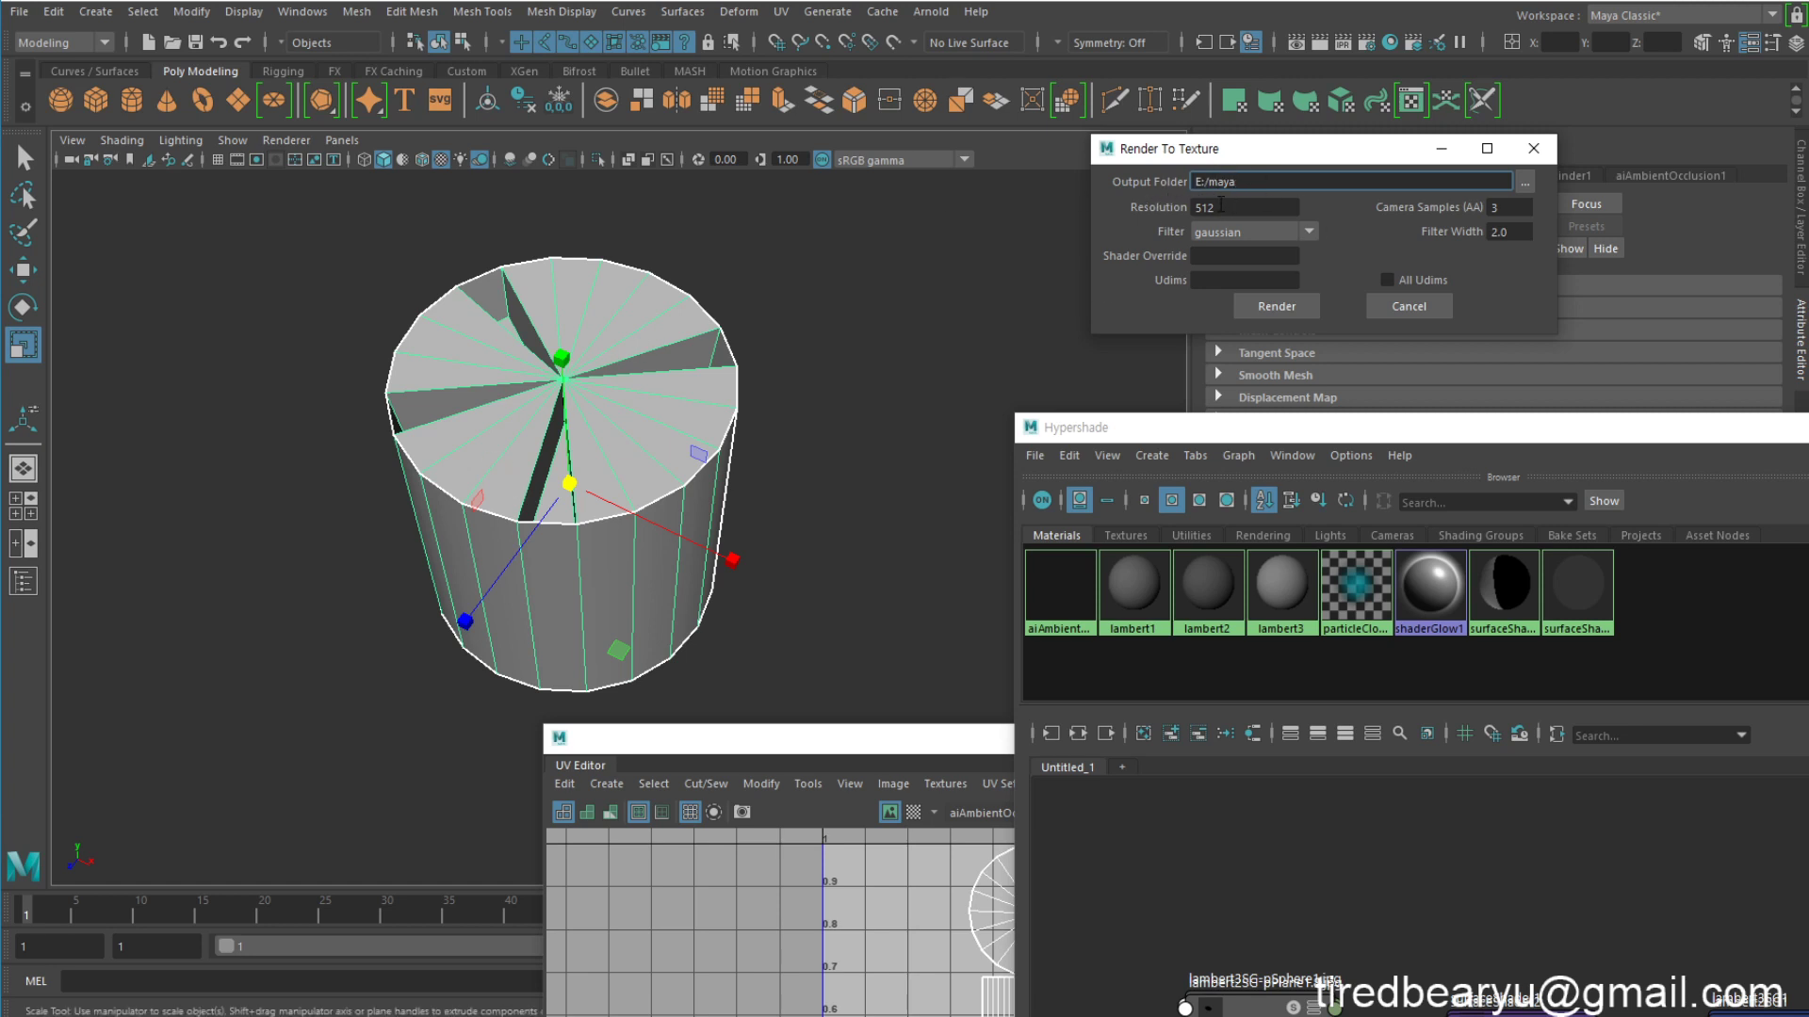
left_click_drag(1221, 205, 1122, 198)
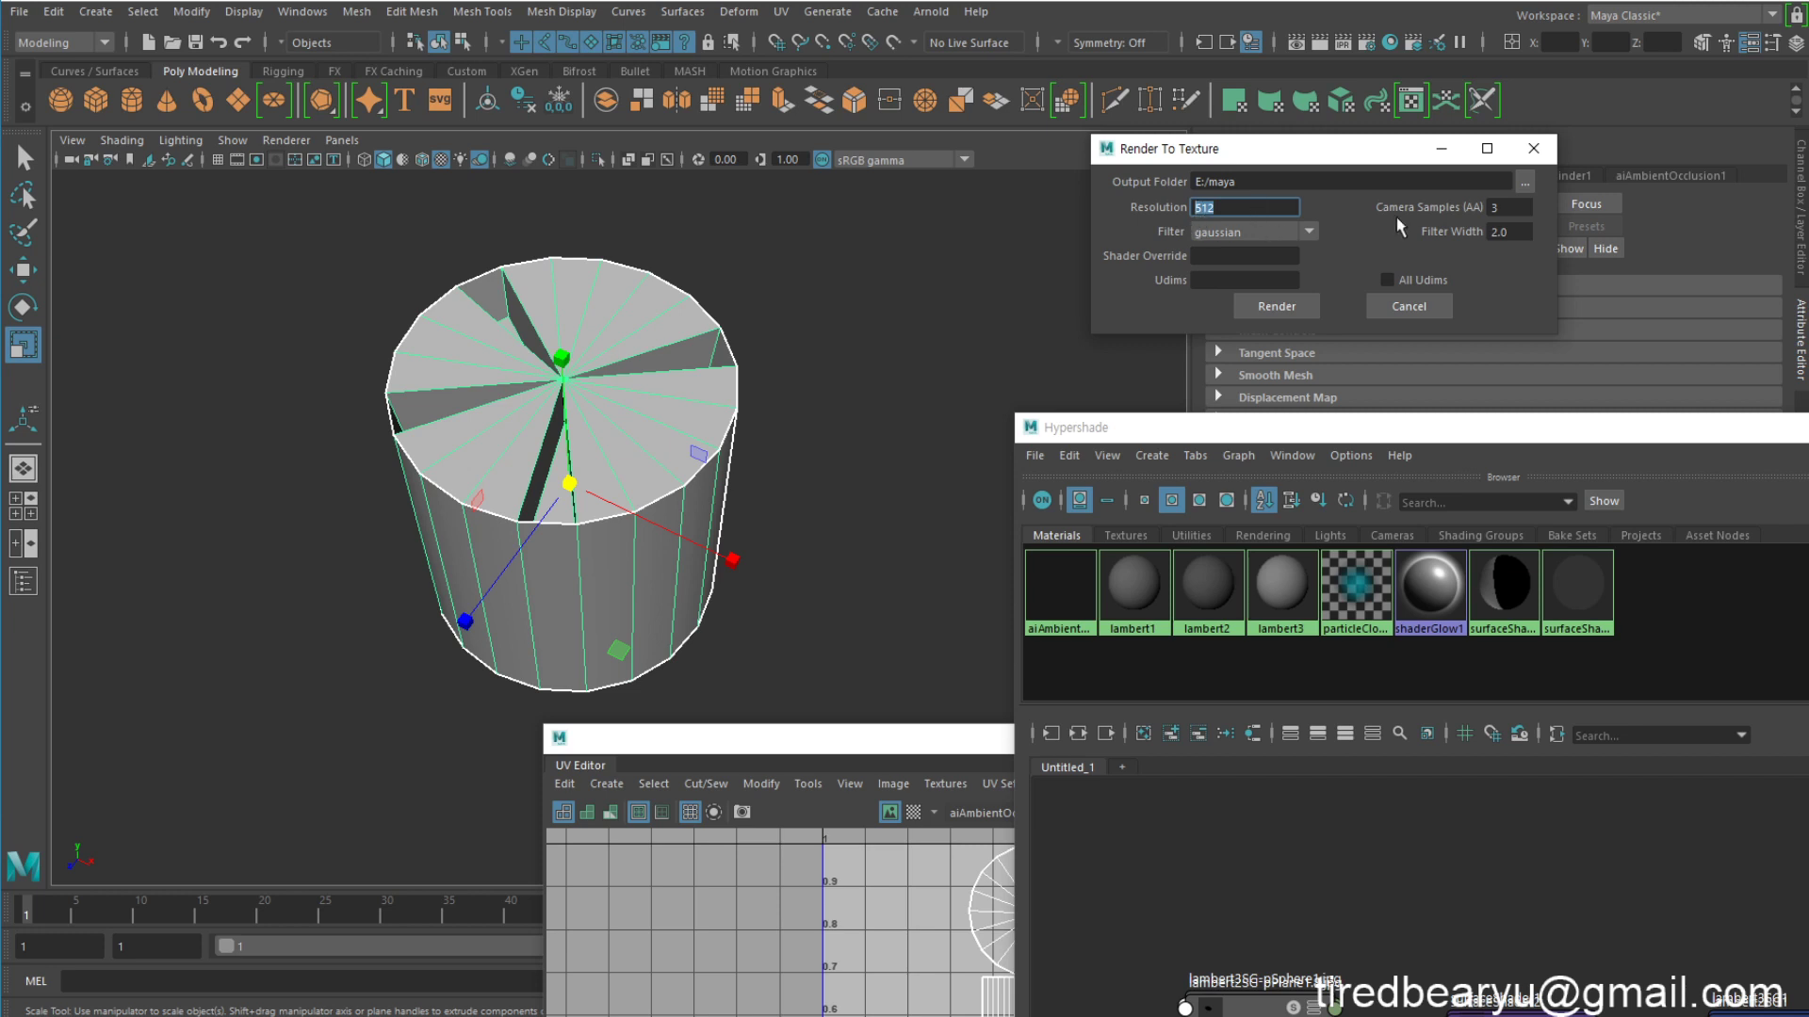
double_click(1501, 204)
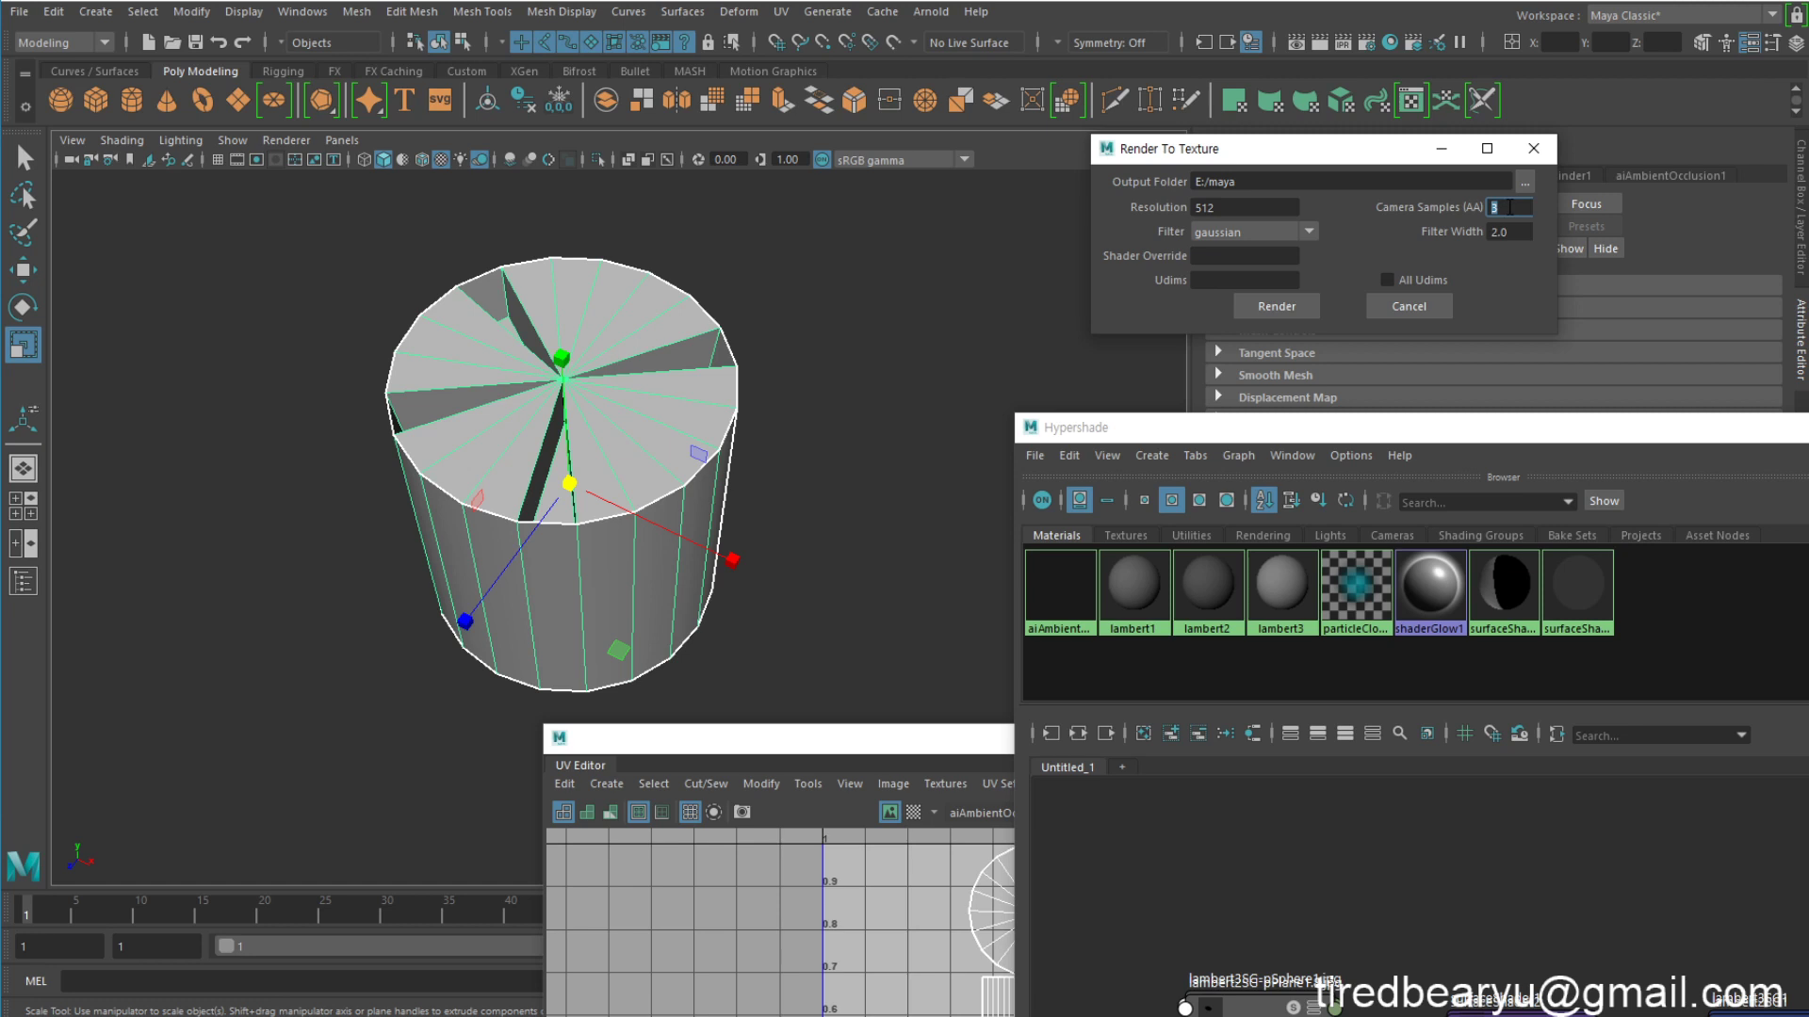
left_click(1278, 307)
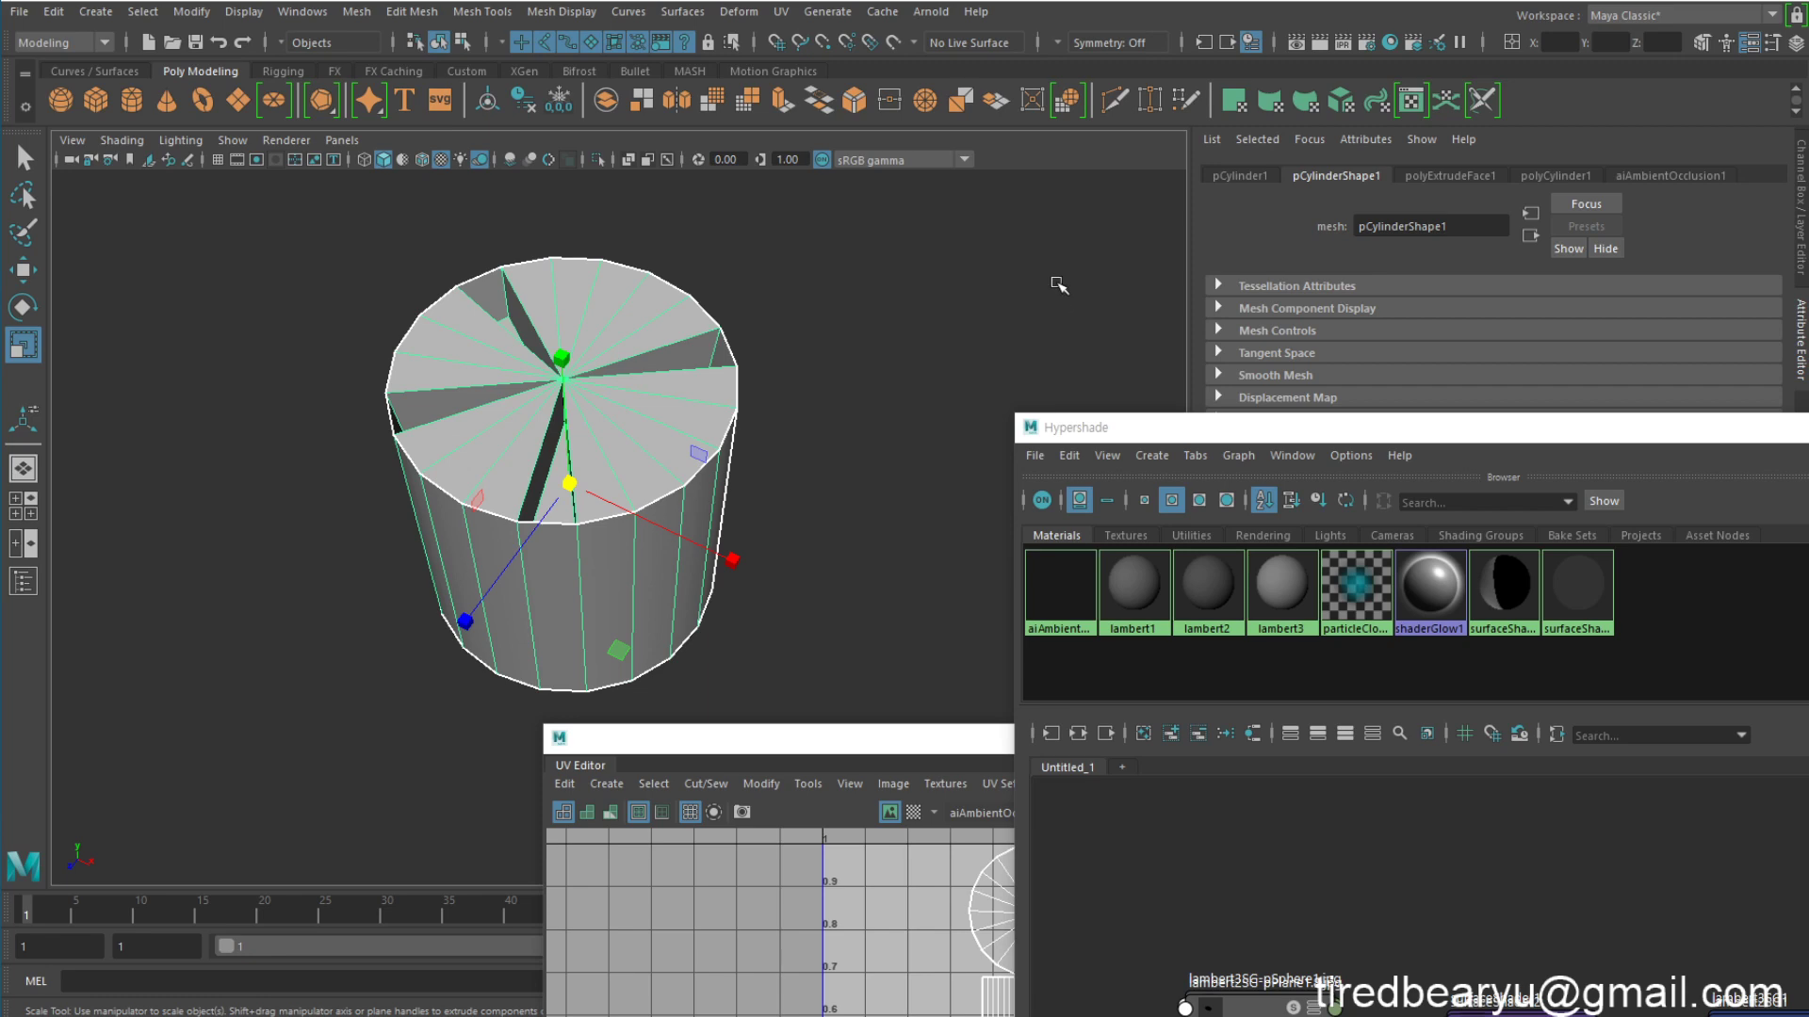
Step: Reselect the grooved cylinder on the floor plane and close the Hypershade
scroll(890, 362, "down", 10)
left_click(702, 430)
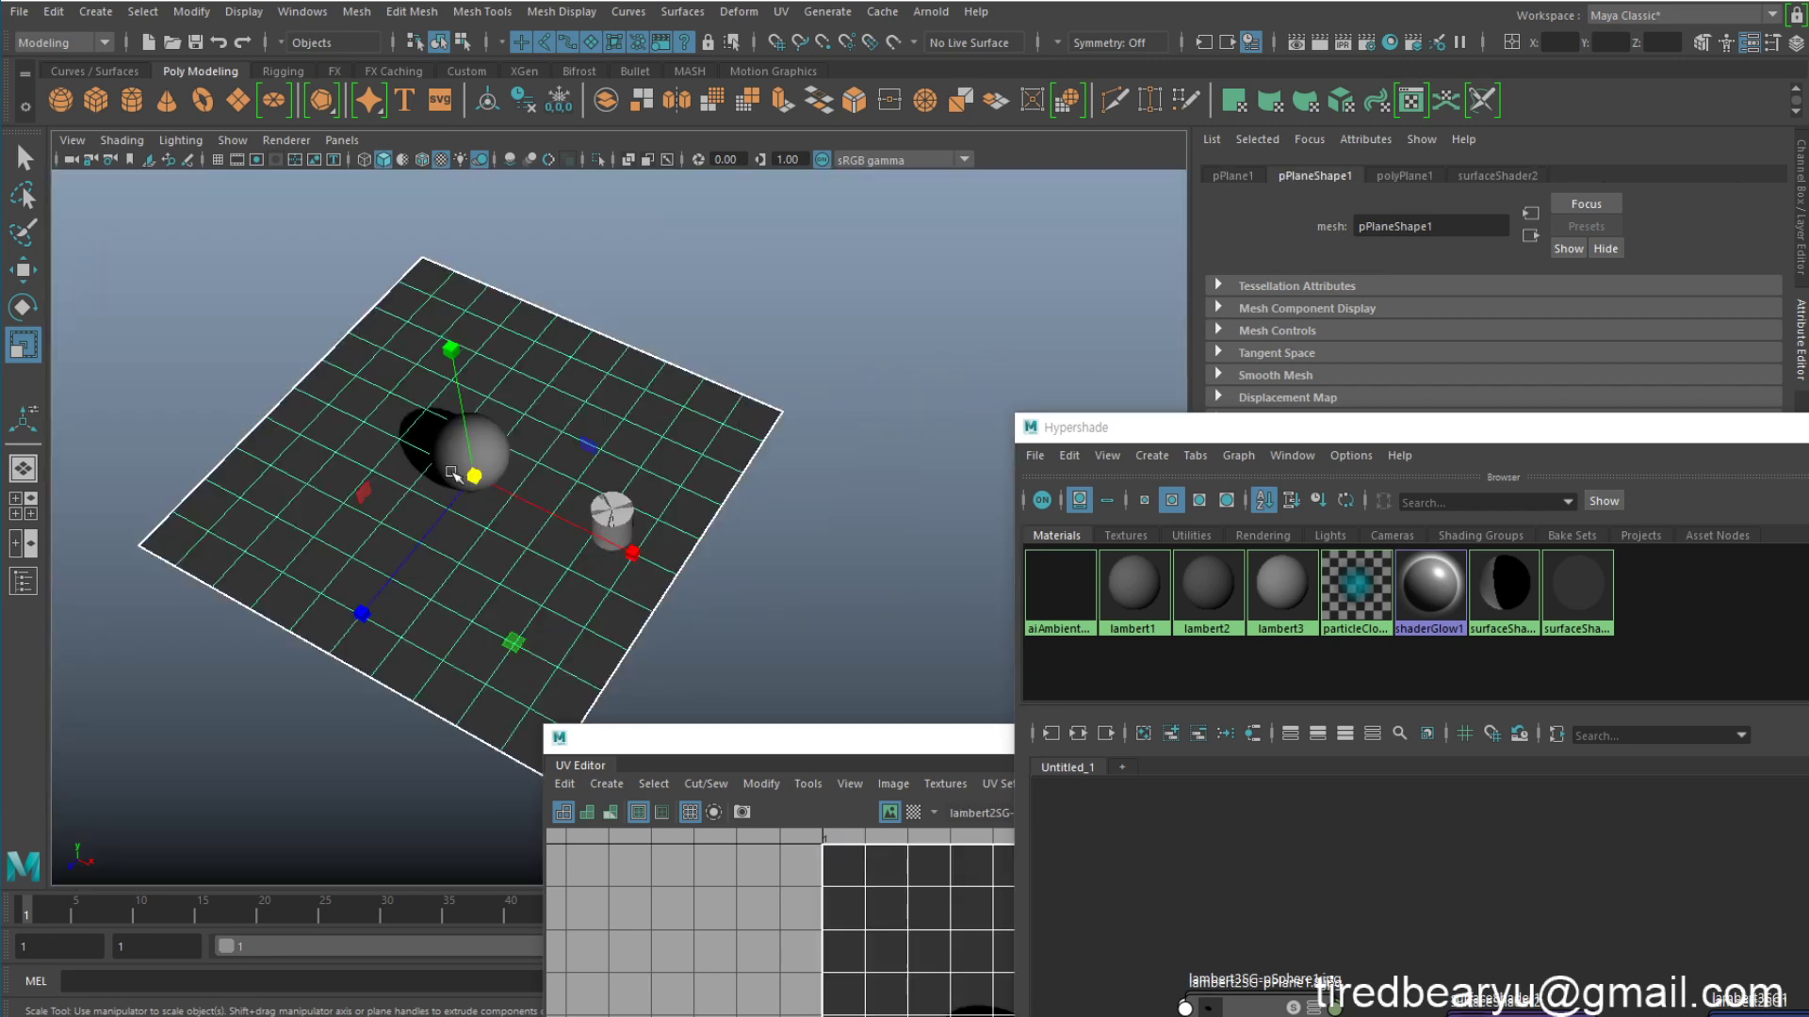
scroll(663, 545, "up", 5)
left_click(643, 485)
scroll(645, 488, "up", 5)
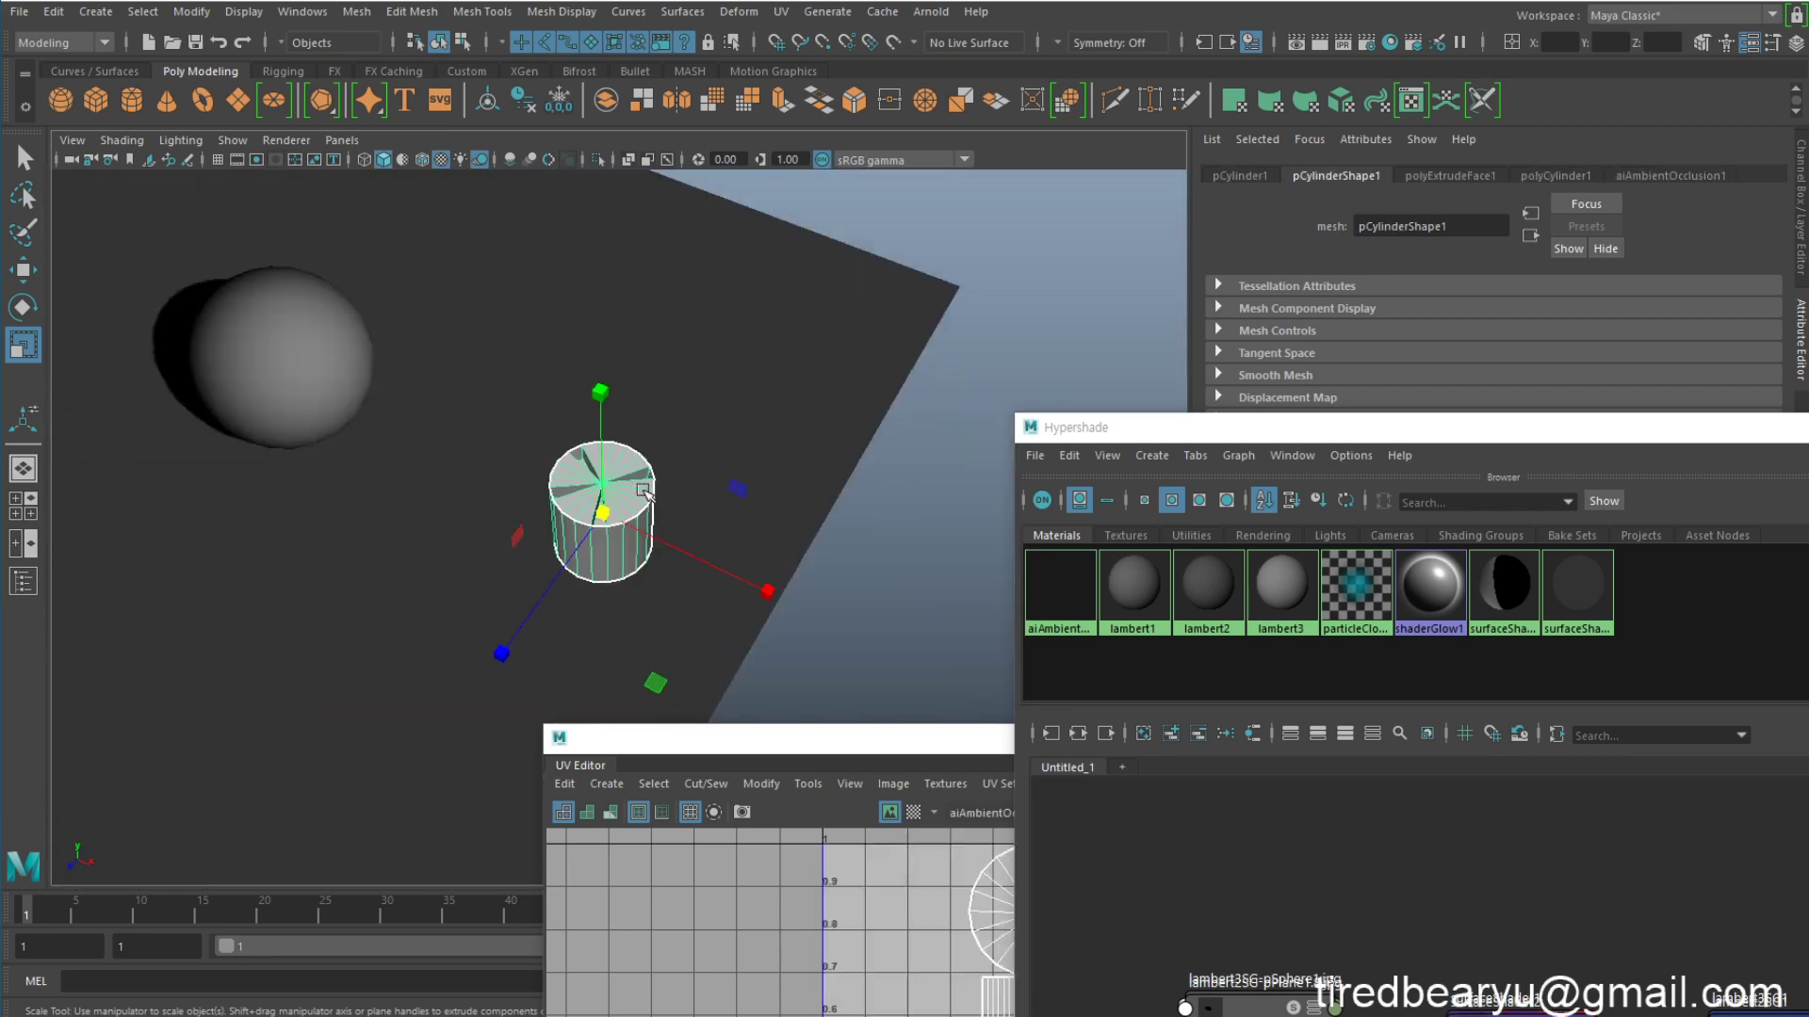
left_click_drag(1413, 429, 1101, 454)
left_click_drag(1804, 450, 1293, 386)
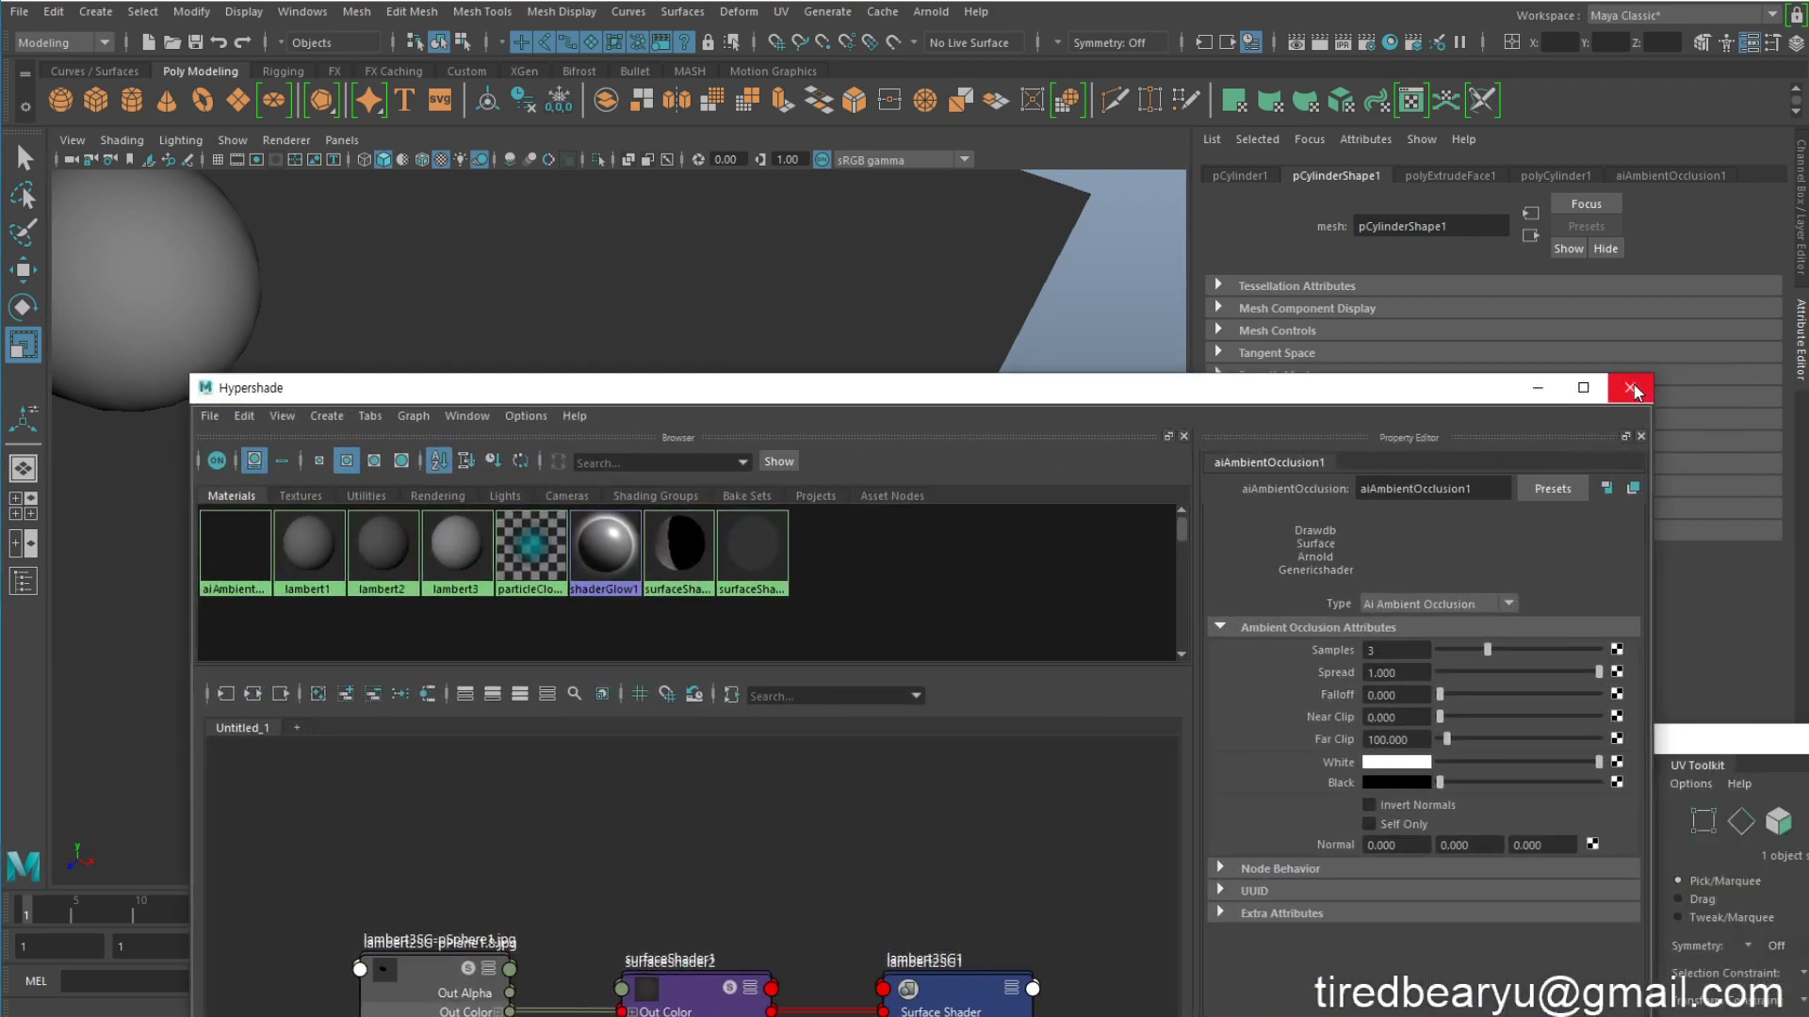
left_click(1629, 387)
Step: Assign a new Lambert material to the grooved cylinder
right_click(625, 439)
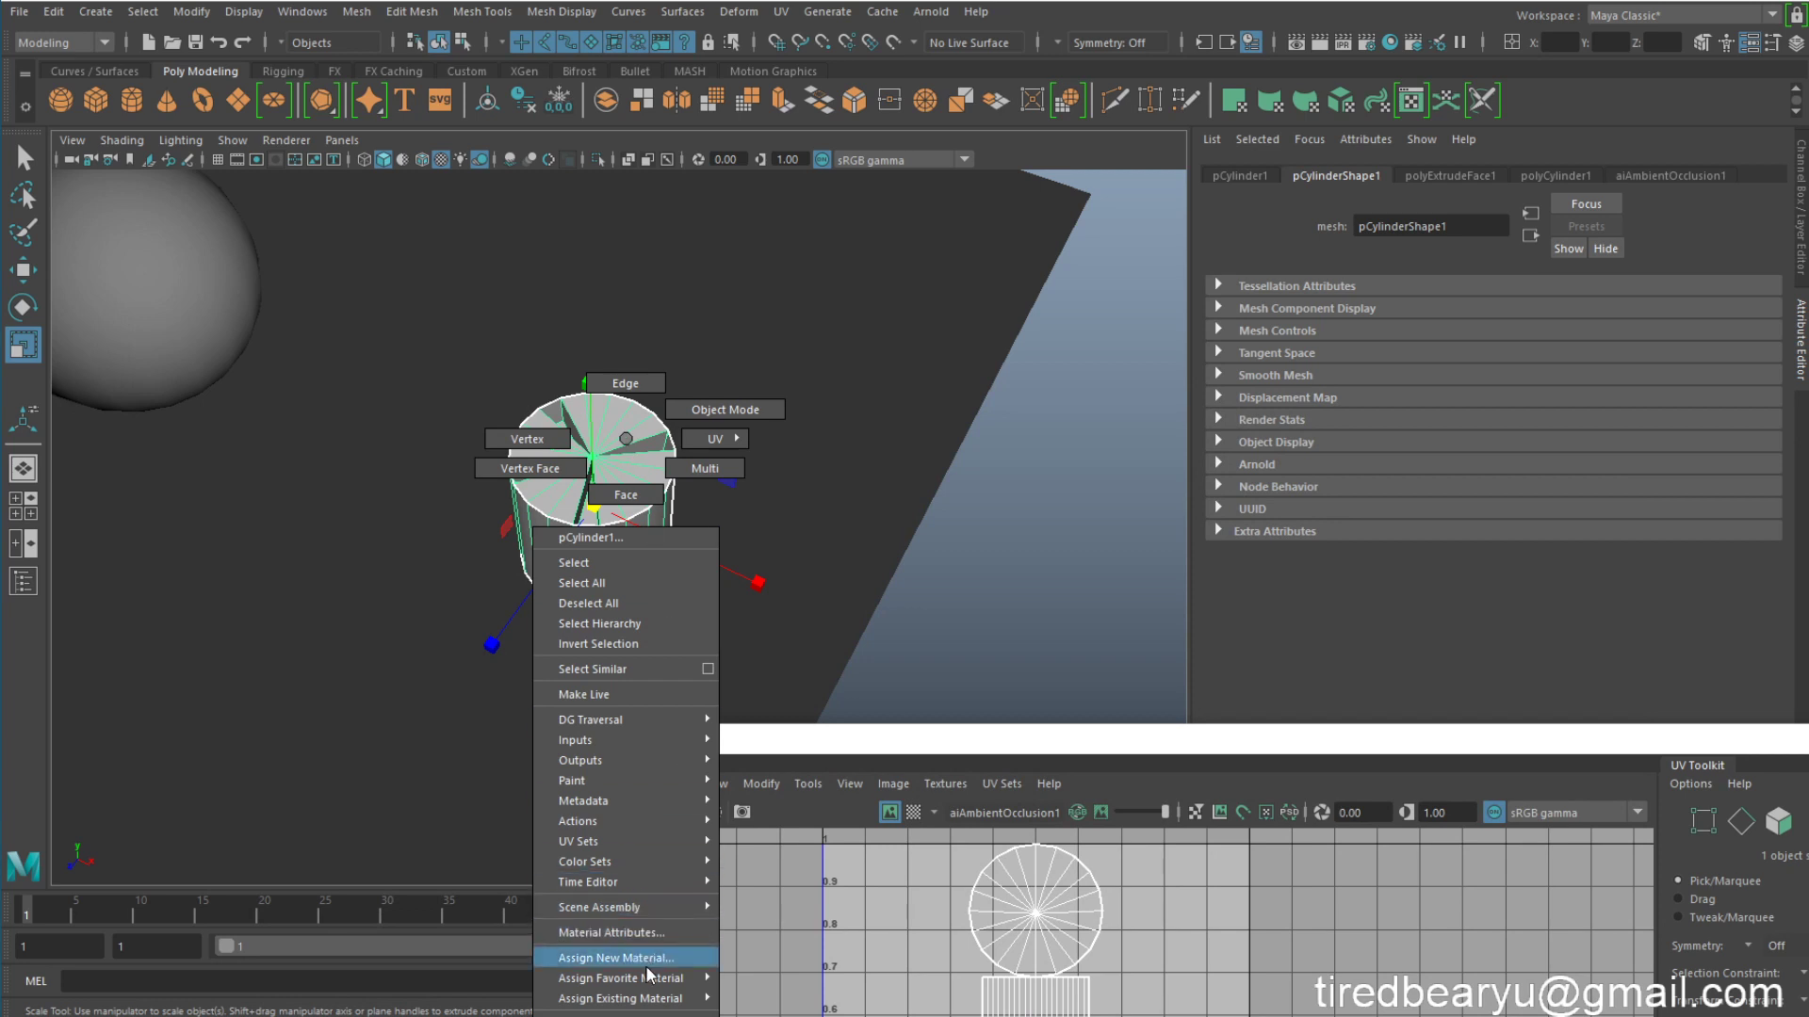
mouse_move(649, 980)
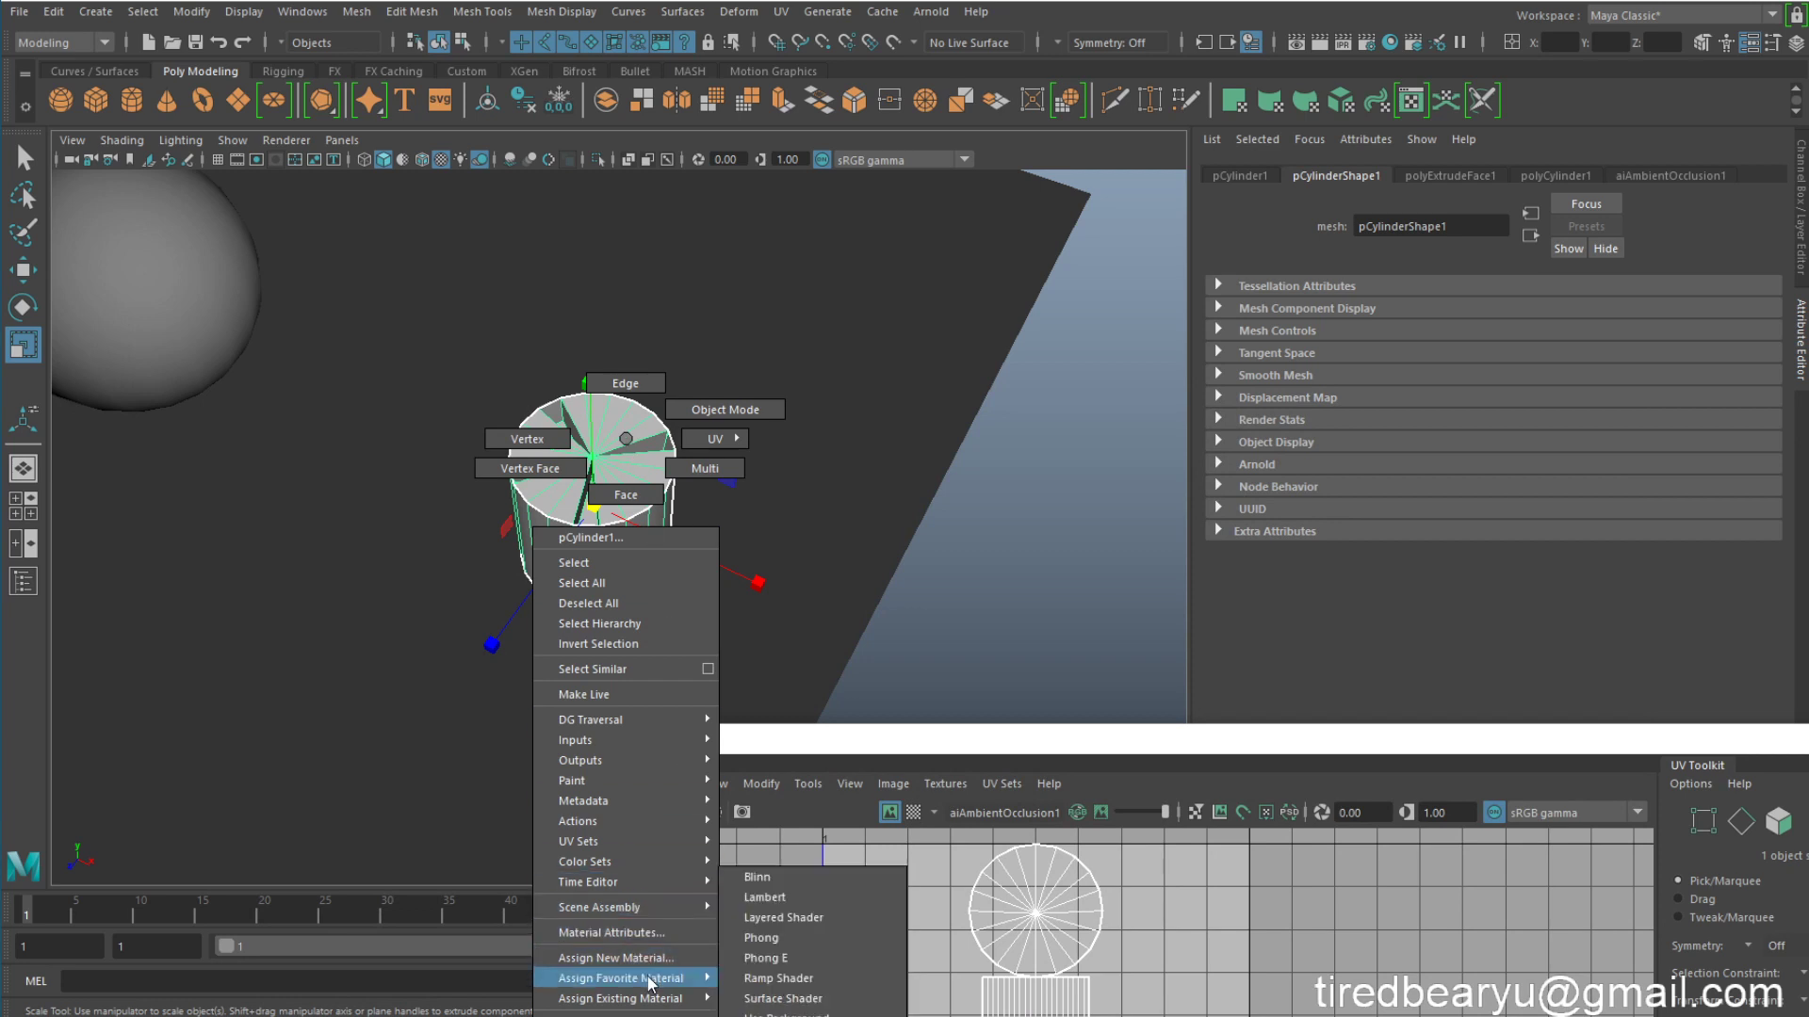
left_click(800, 897)
left_click(992, 578)
left_click(659, 507)
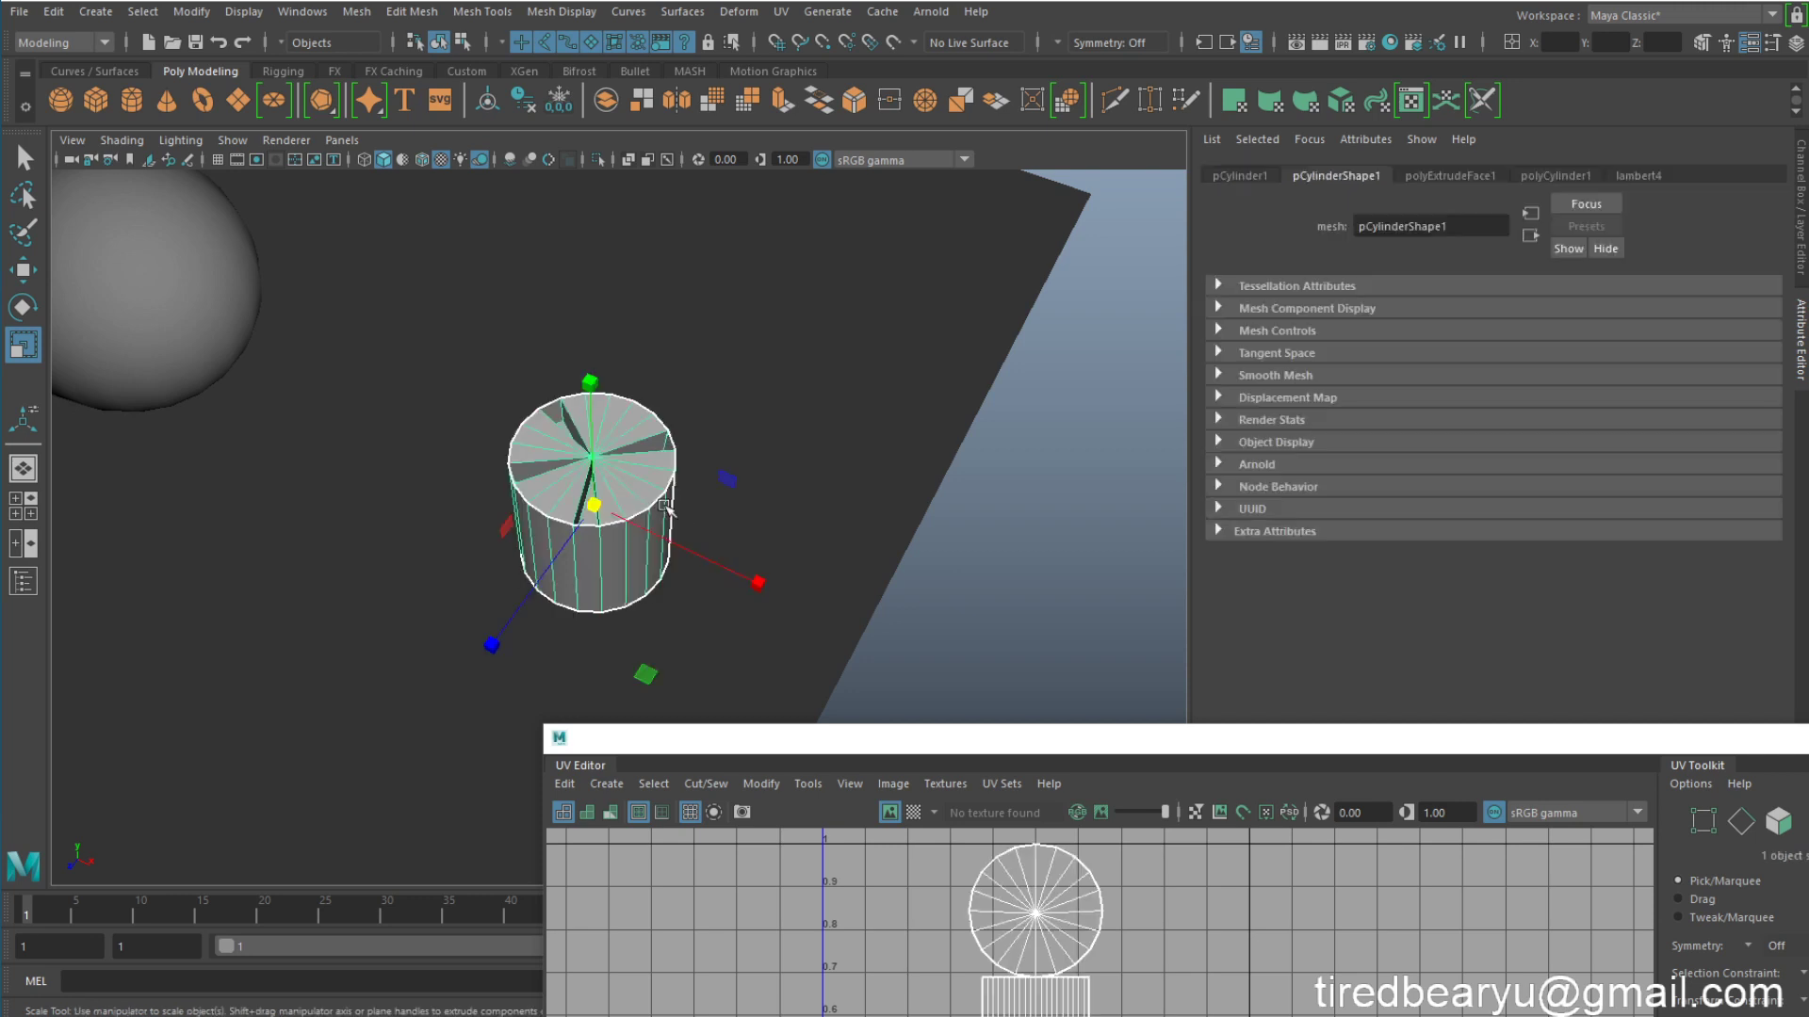
Step: Connect a File texture to the new Lambert's Color and load pCylinderShape1.exr from E:\maya as its image
left_click(1632, 178)
scroll(1690, 366, "up", 1)
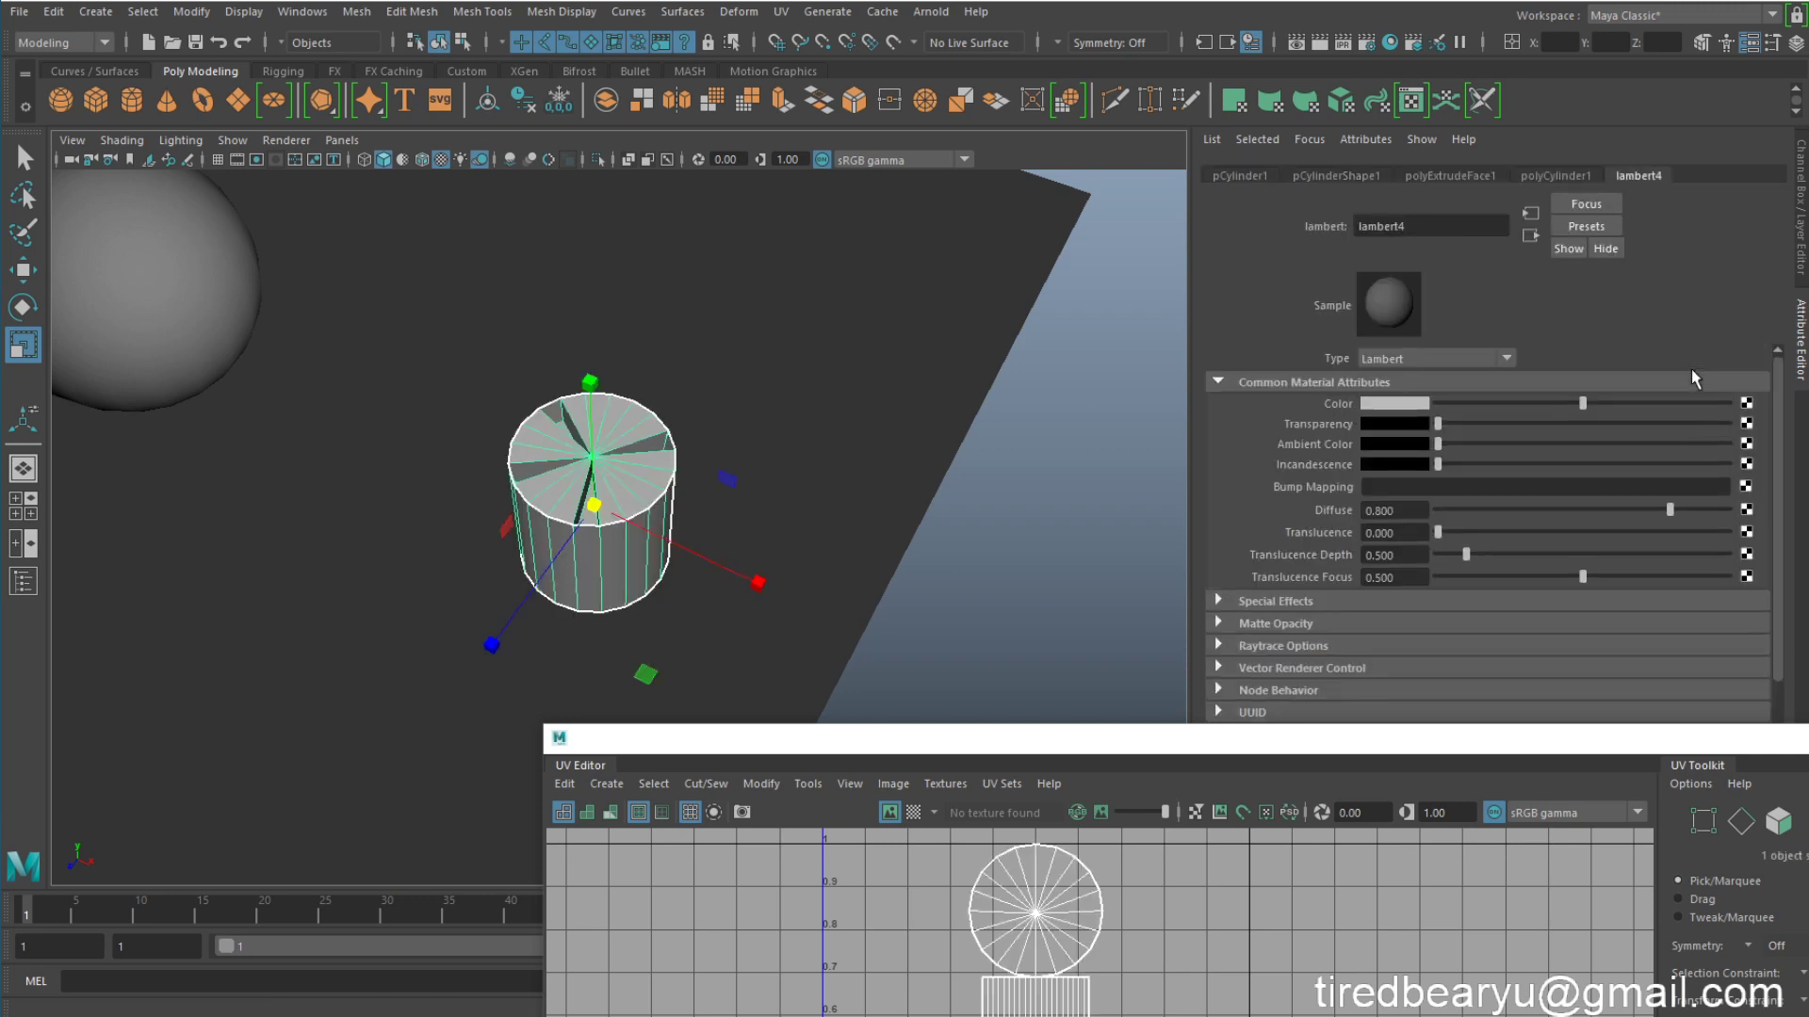
left_click(1745, 403)
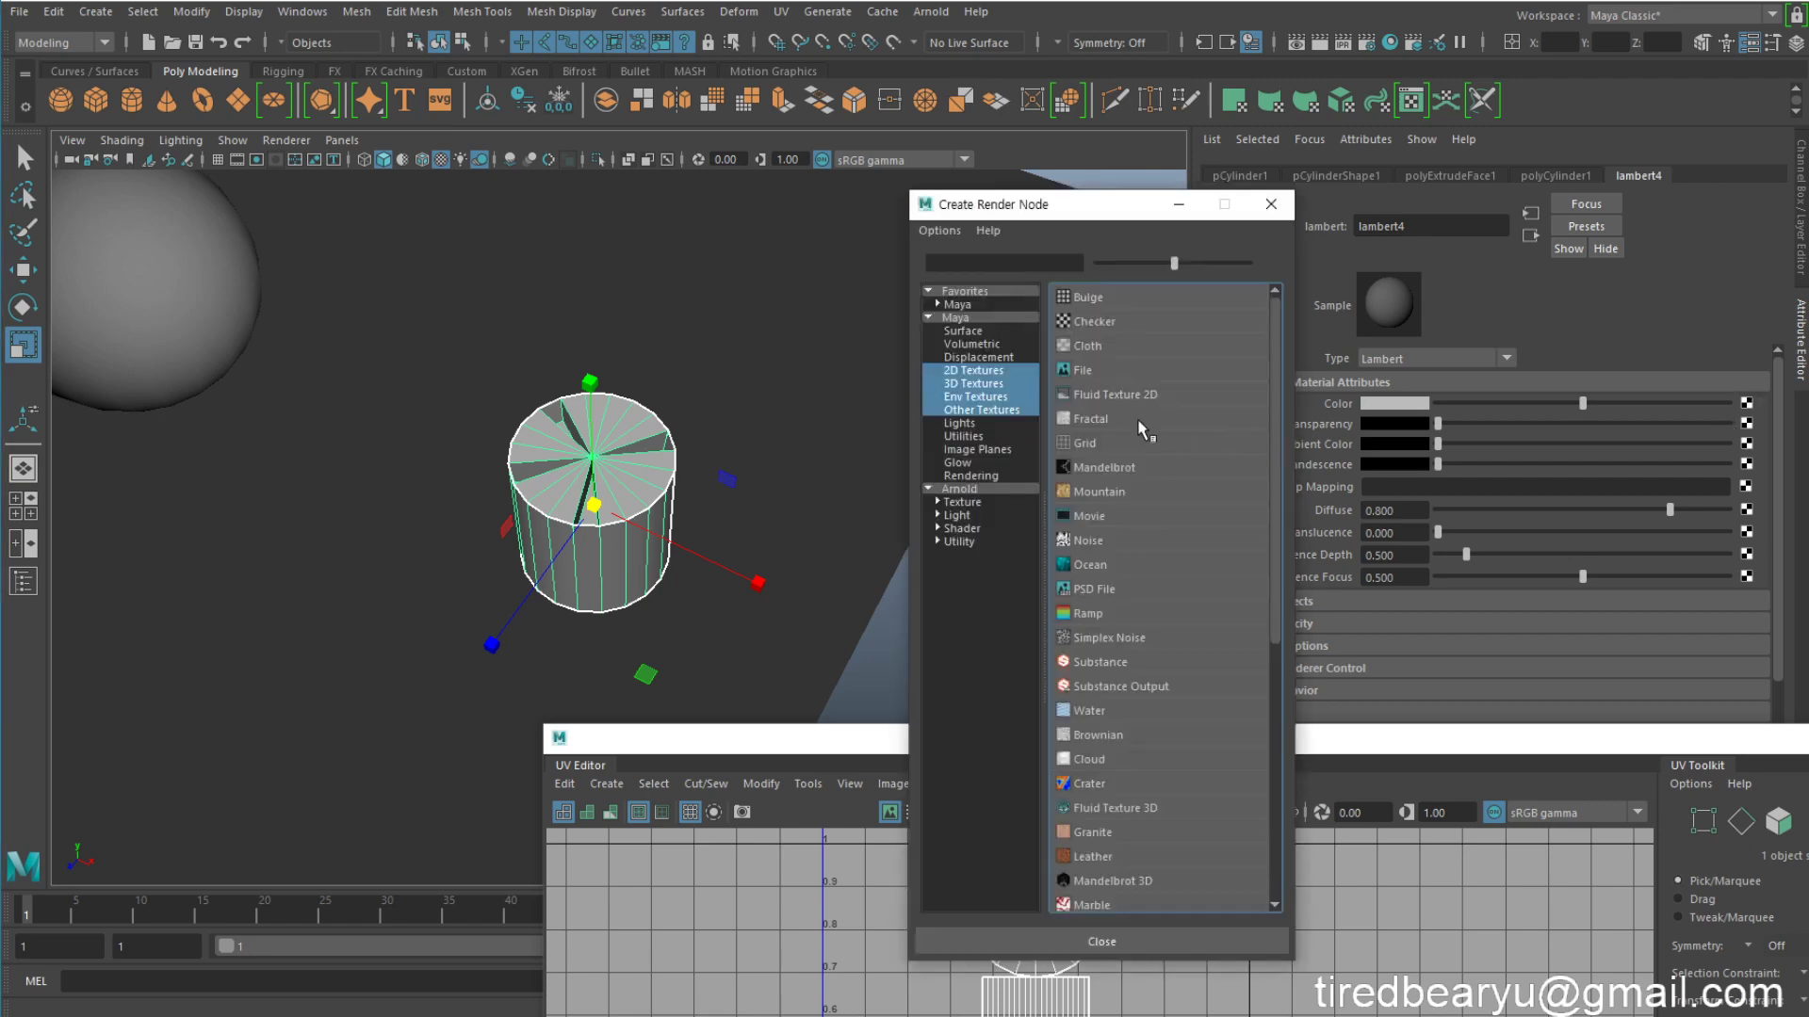
left_click(1107, 369)
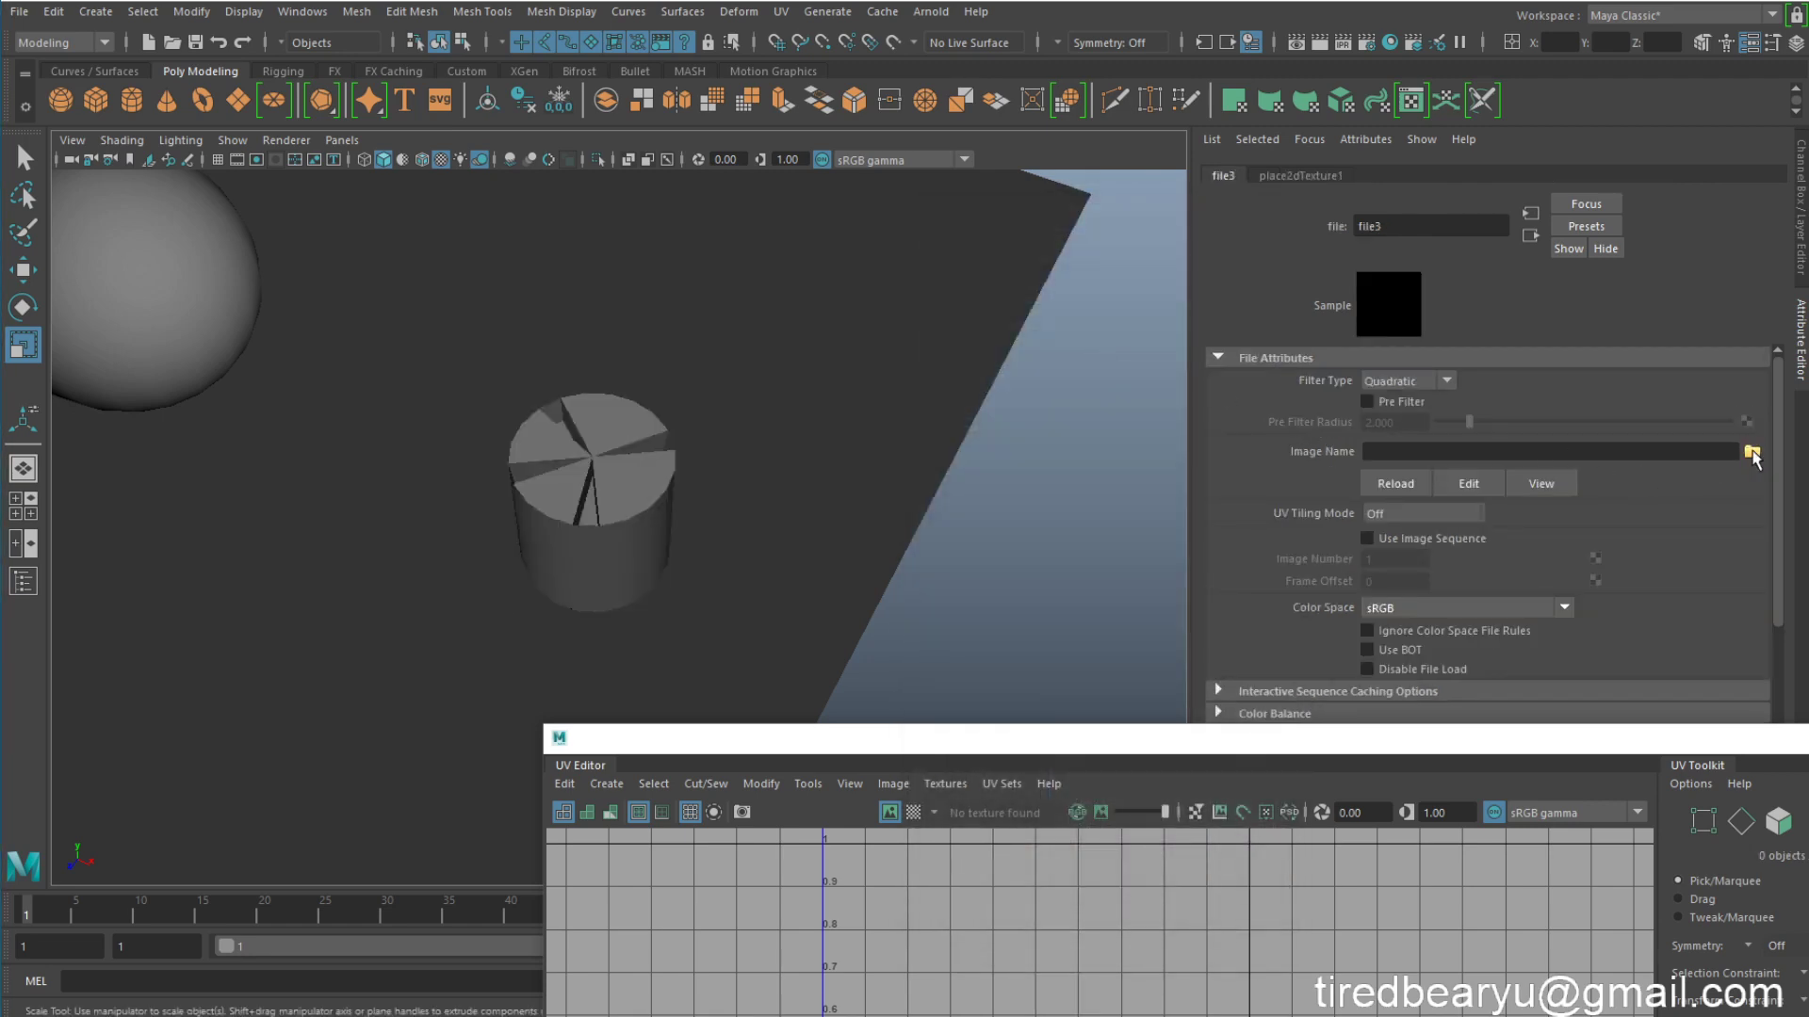
left_click(1752, 453)
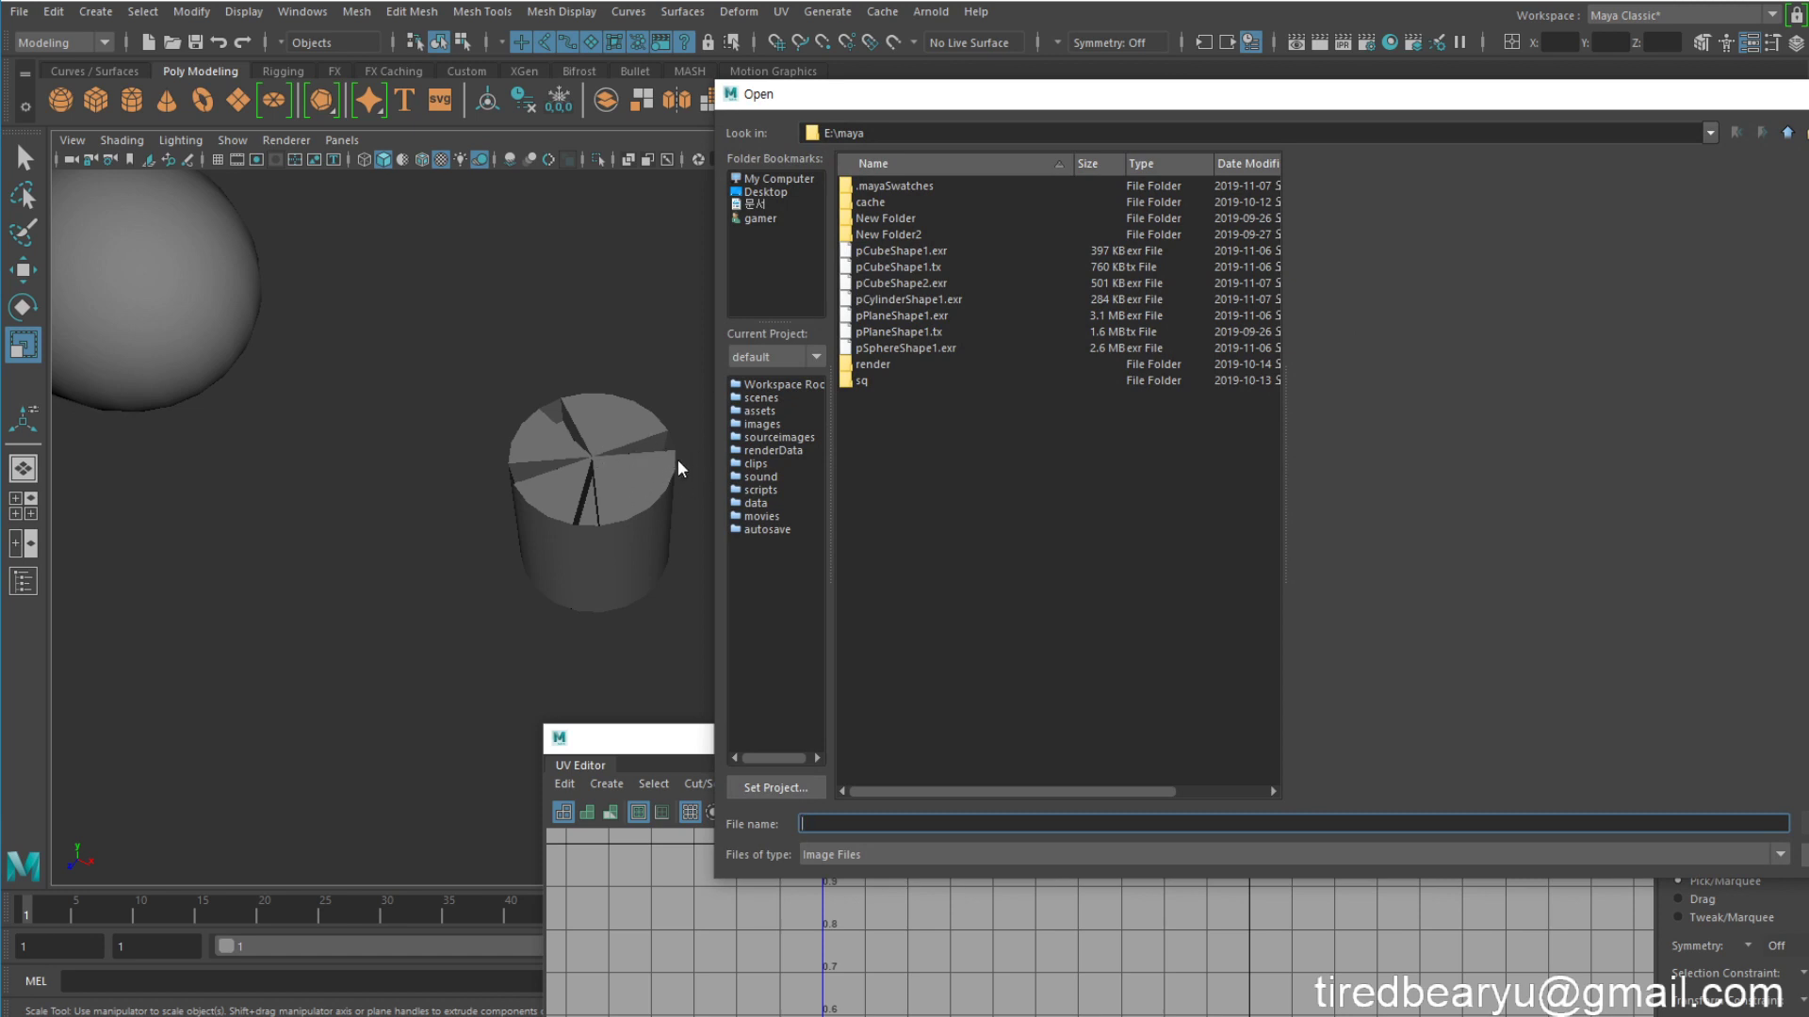
left_click(923, 299)
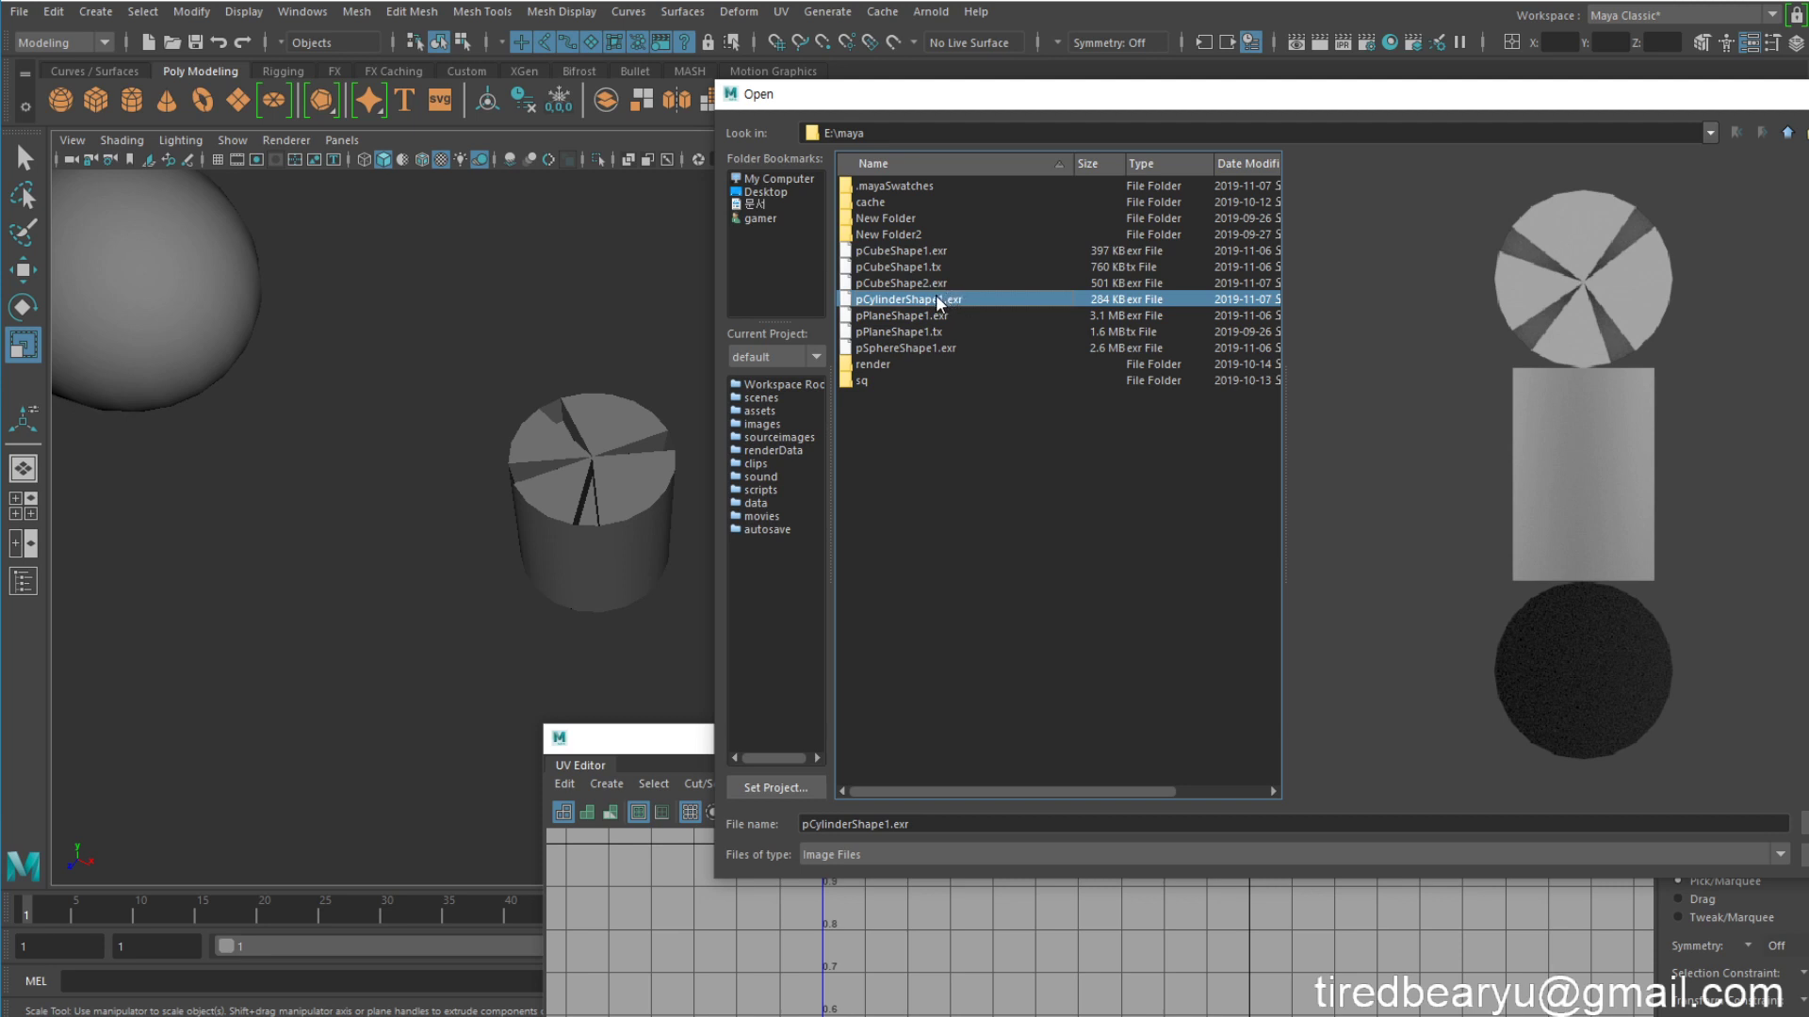
double_click(938, 301)
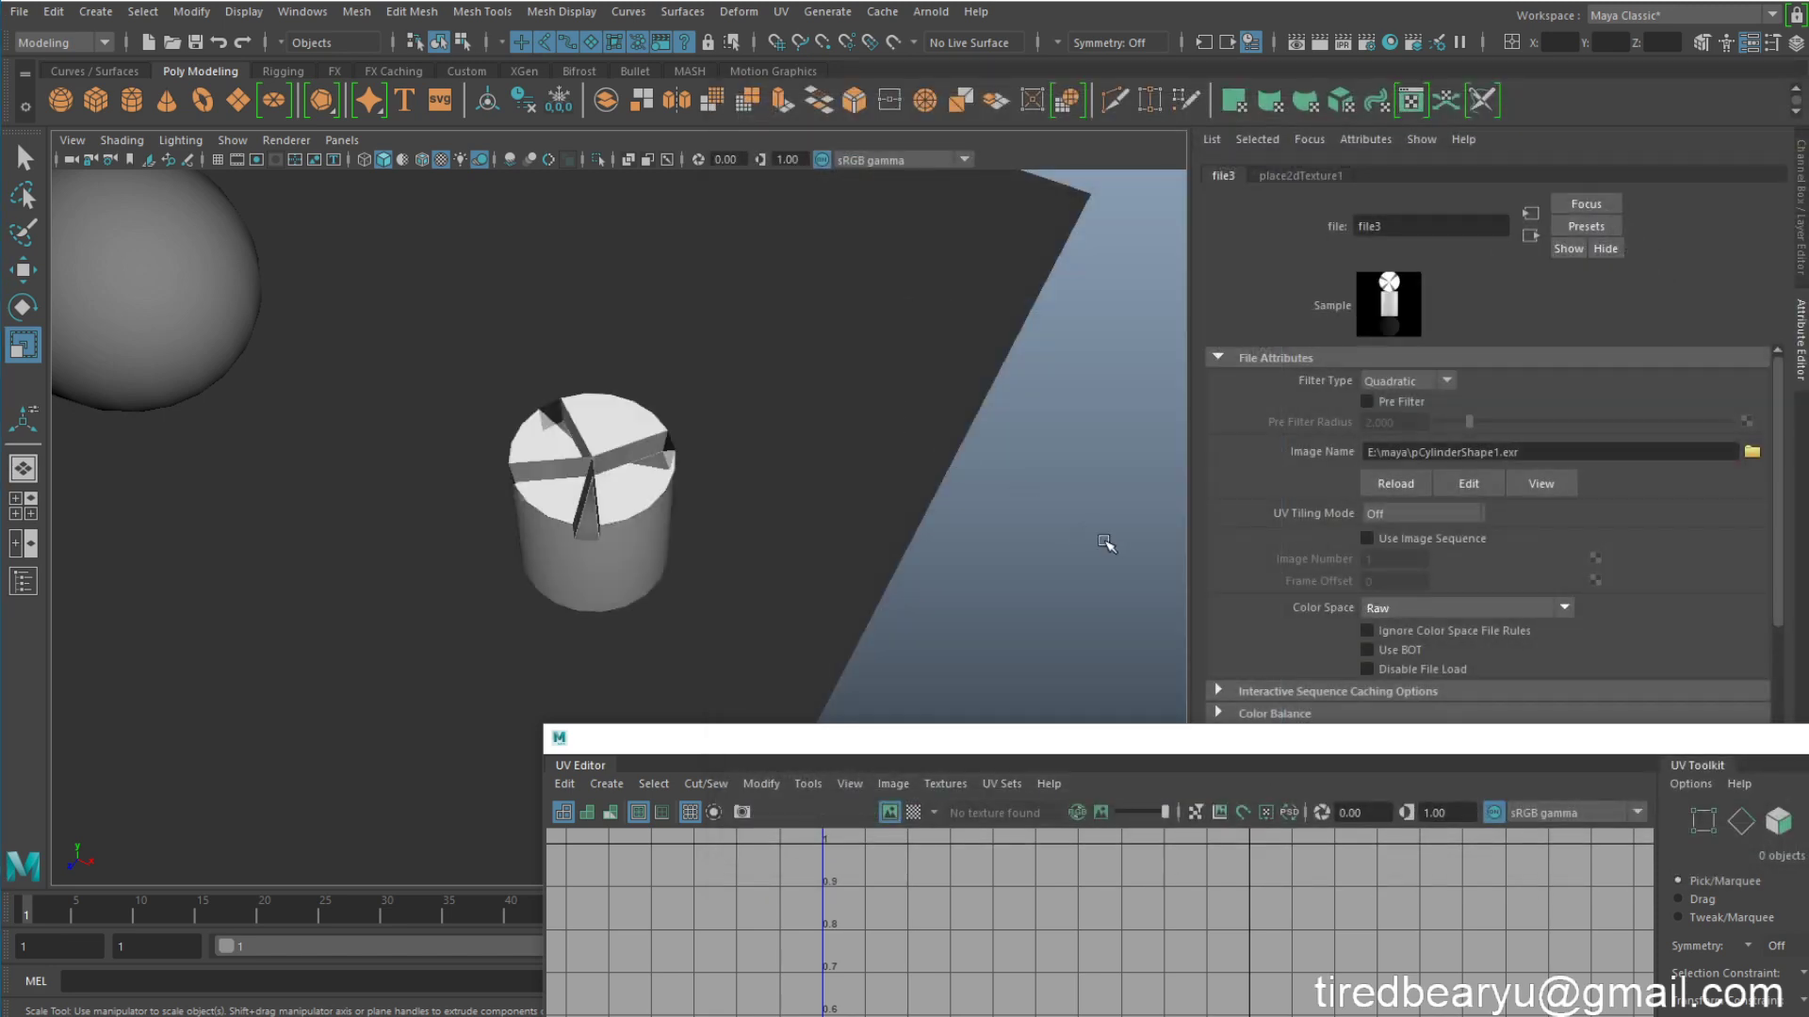
Step: Break the texture connection on the Transparency attribute of the cylinder's Lambert material
left_click(1110, 545)
left_click_drag(619, 523, 625, 484, "alt")
right_click_drag(625, 485, 811, 456, "alt")
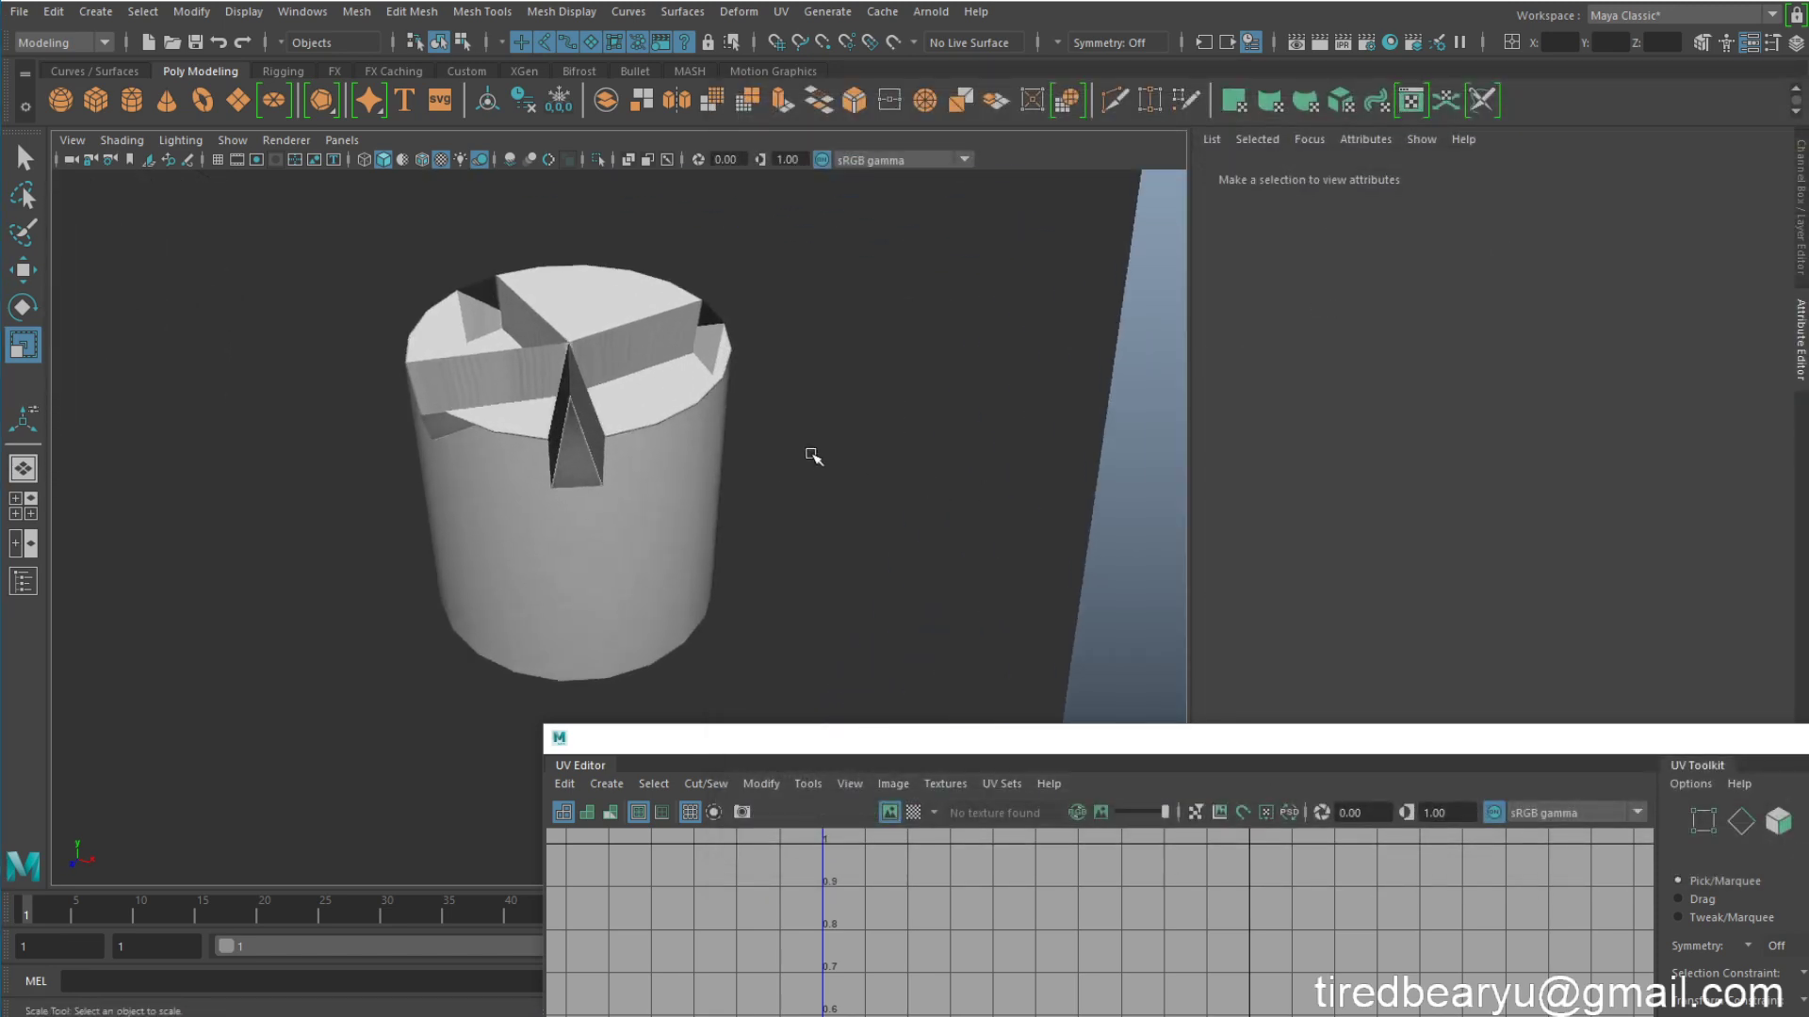
middle_click_drag(680, 456, 812, 452, "alt")
left_click_drag(797, 445, 820, 415, "alt")
left_click(822, 418)
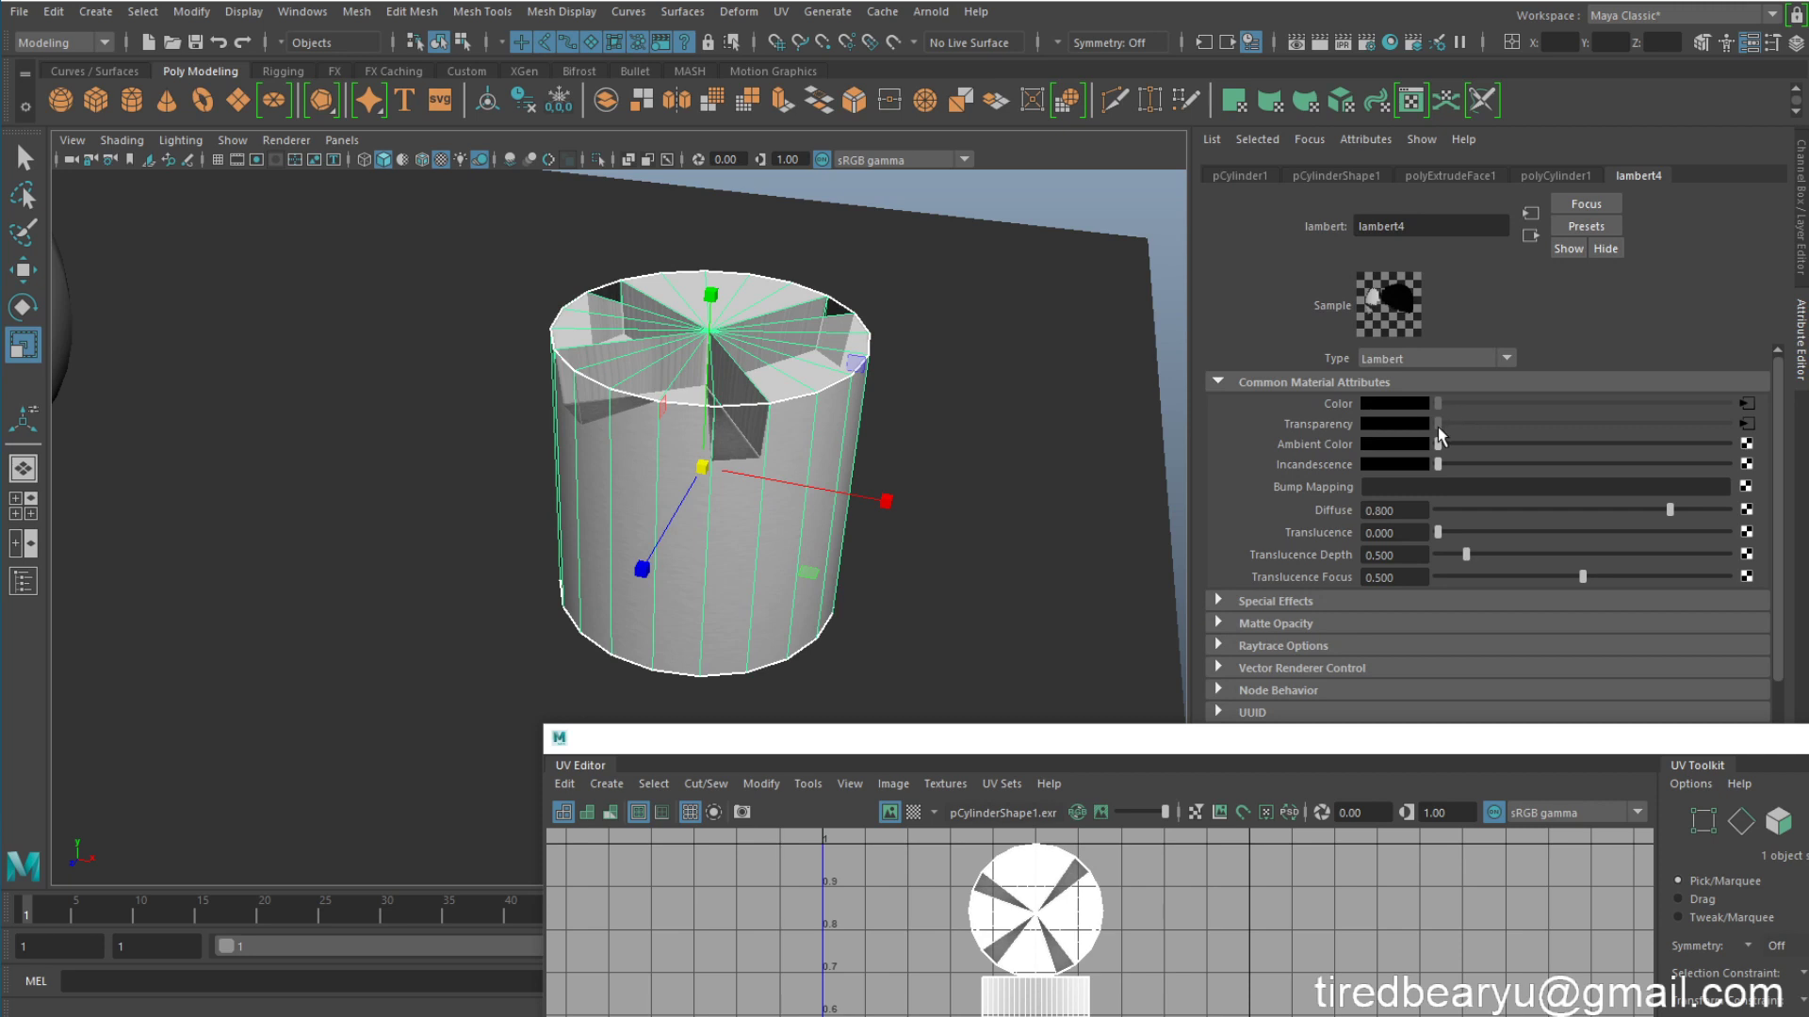
right_click(1328, 420)
left_click(1373, 478)
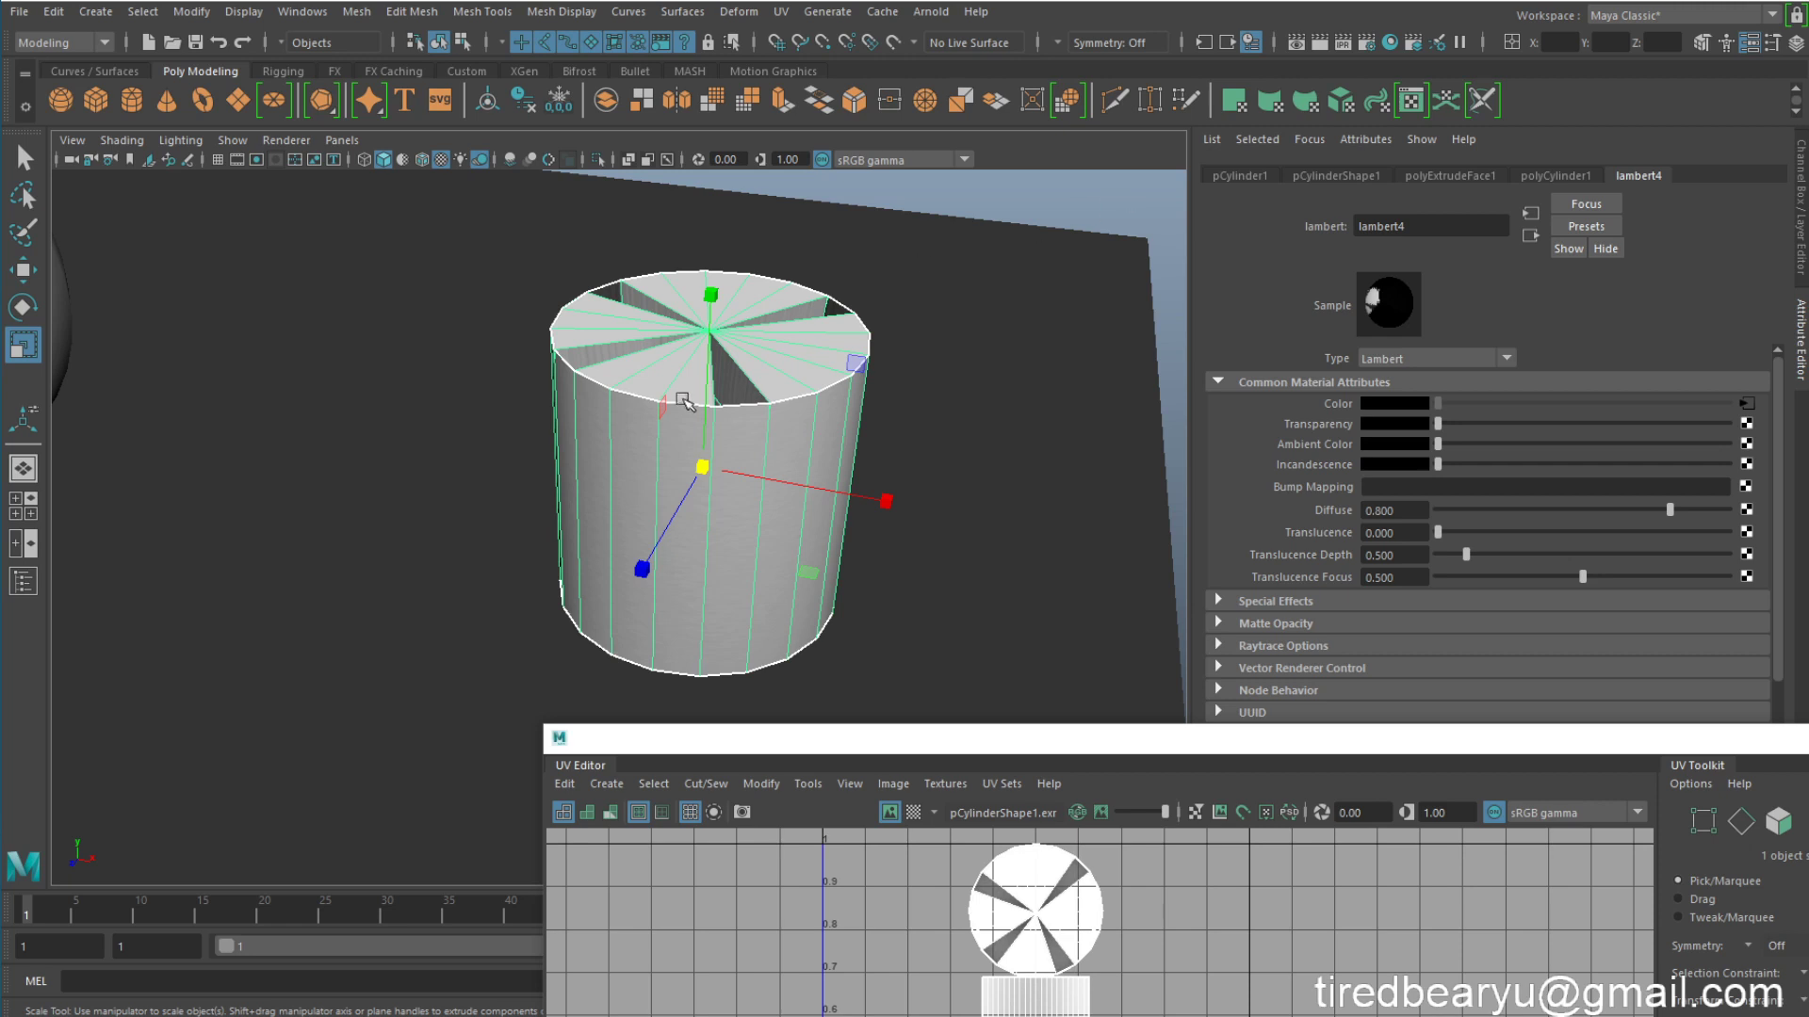
Step: Deselect the cylinder and examine the baked occlusion texture inside its top grooves up close
left_click(1130, 202)
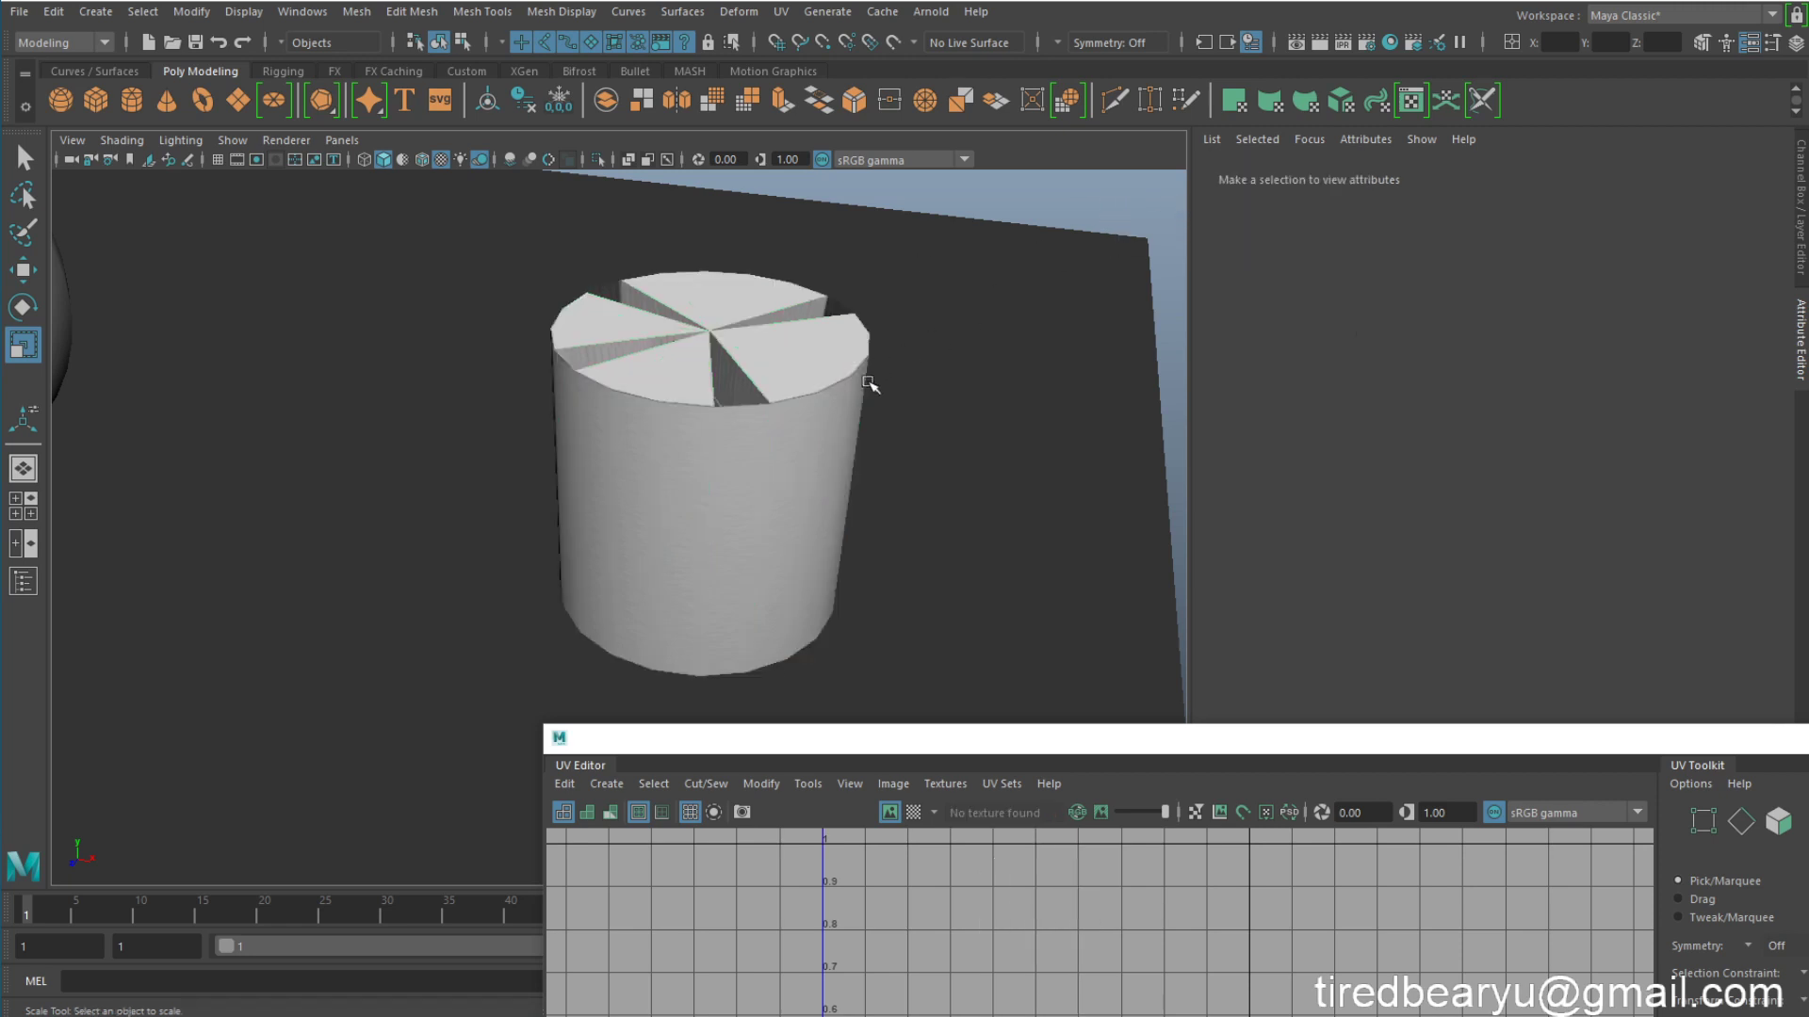
left_click_drag(869, 384, 876, 432, "alt")
right_click_drag(876, 431, 986, 479, "alt")
left_click_drag(986, 479, 923, 496, "alt")
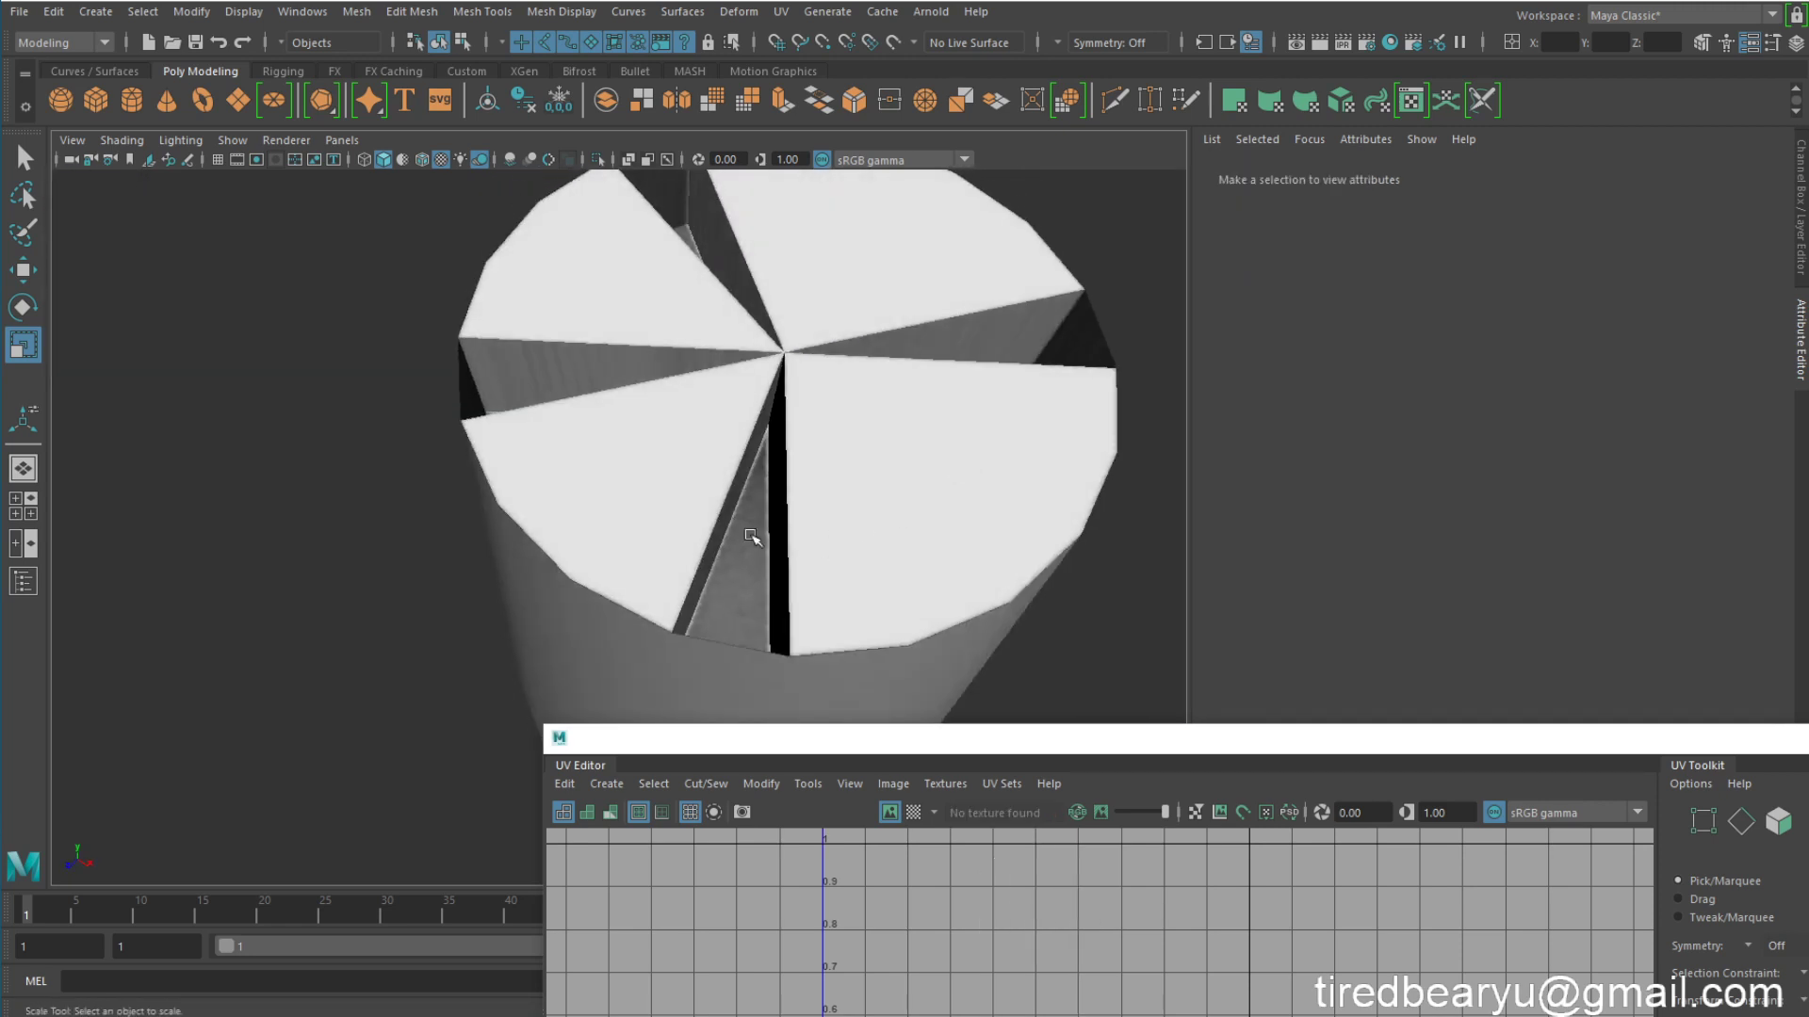
Step: Inspect the baked occlusion on the cylinder's groove walls, cap edges and outer side from several angles
left_click_drag(733, 545, 929, 436, "alt")
scroll(828, 443, "up", 3)
middle_click_drag(929, 436, 652, 426, "alt")
right_click_drag(651, 426, 1078, 424, "alt")
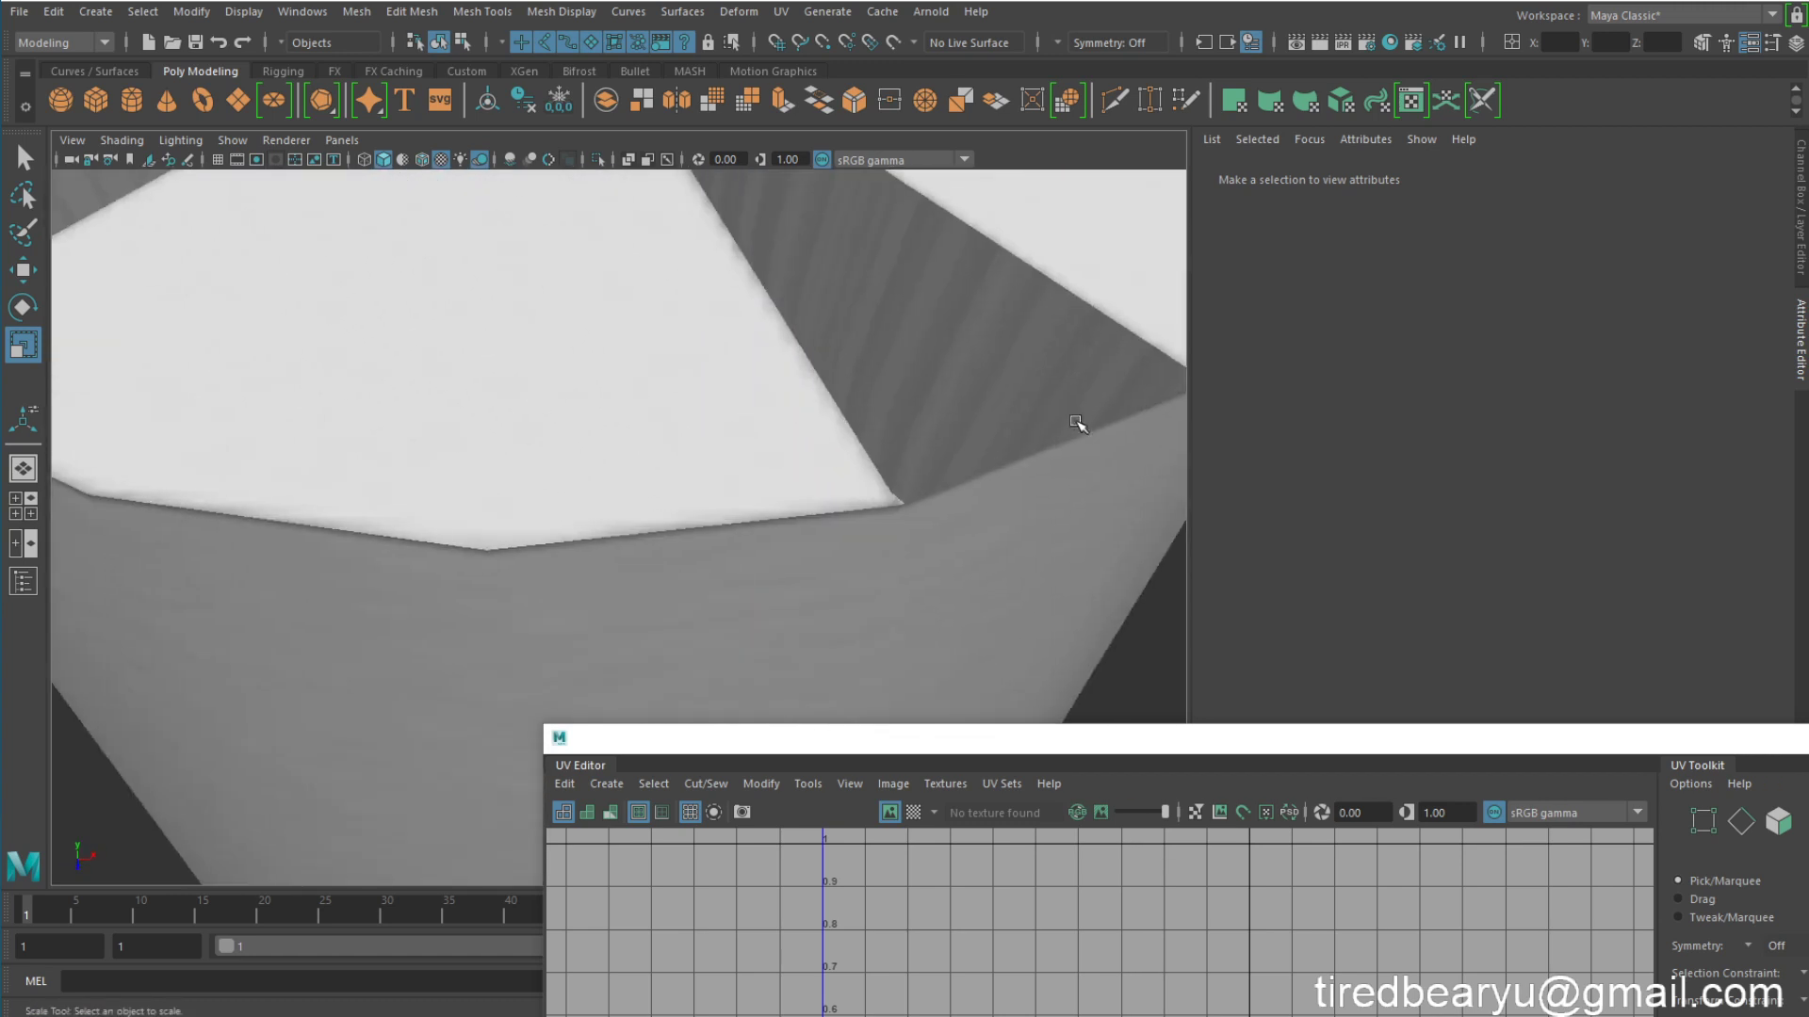
left_click_drag(1001, 381, 952, 427, "alt")
right_click_drag(952, 428, 896, 414, "alt")
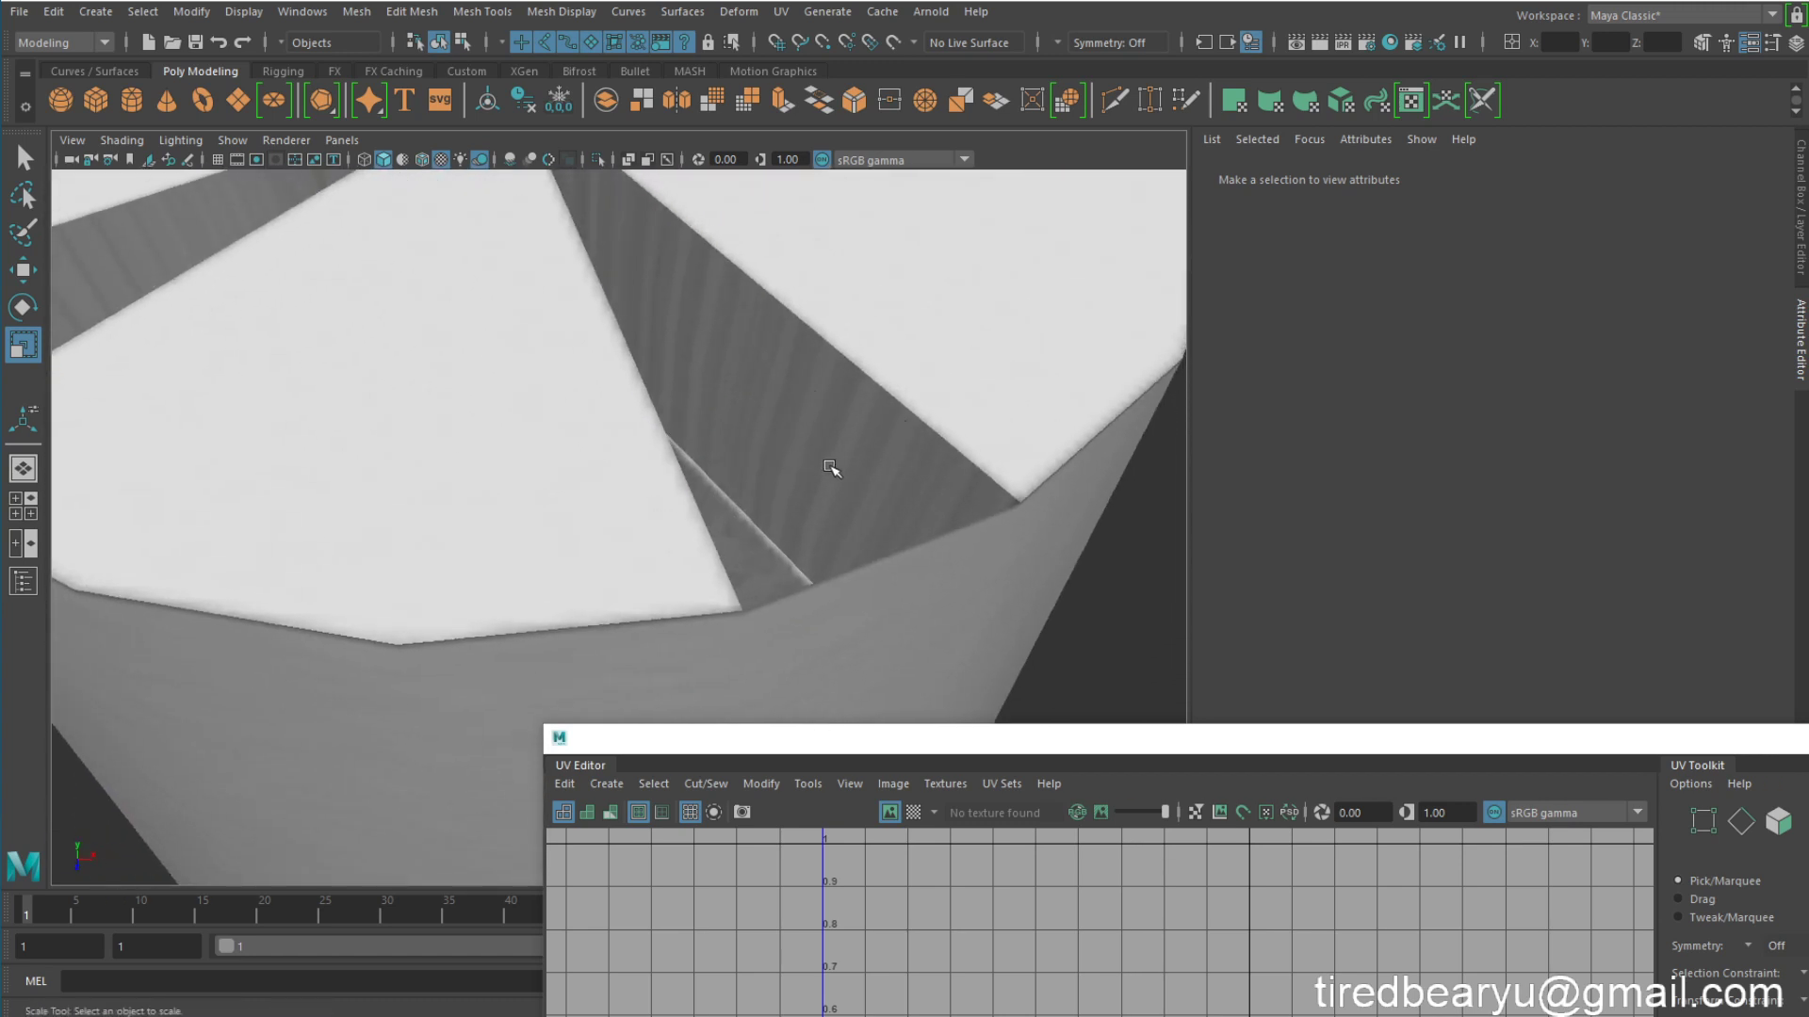
left_click_drag(832, 468, 831, 379, "alt")
right_click_drag(850, 434, 659, 368, "alt")
middle_click_drag(659, 368, 873, 477, "alt")
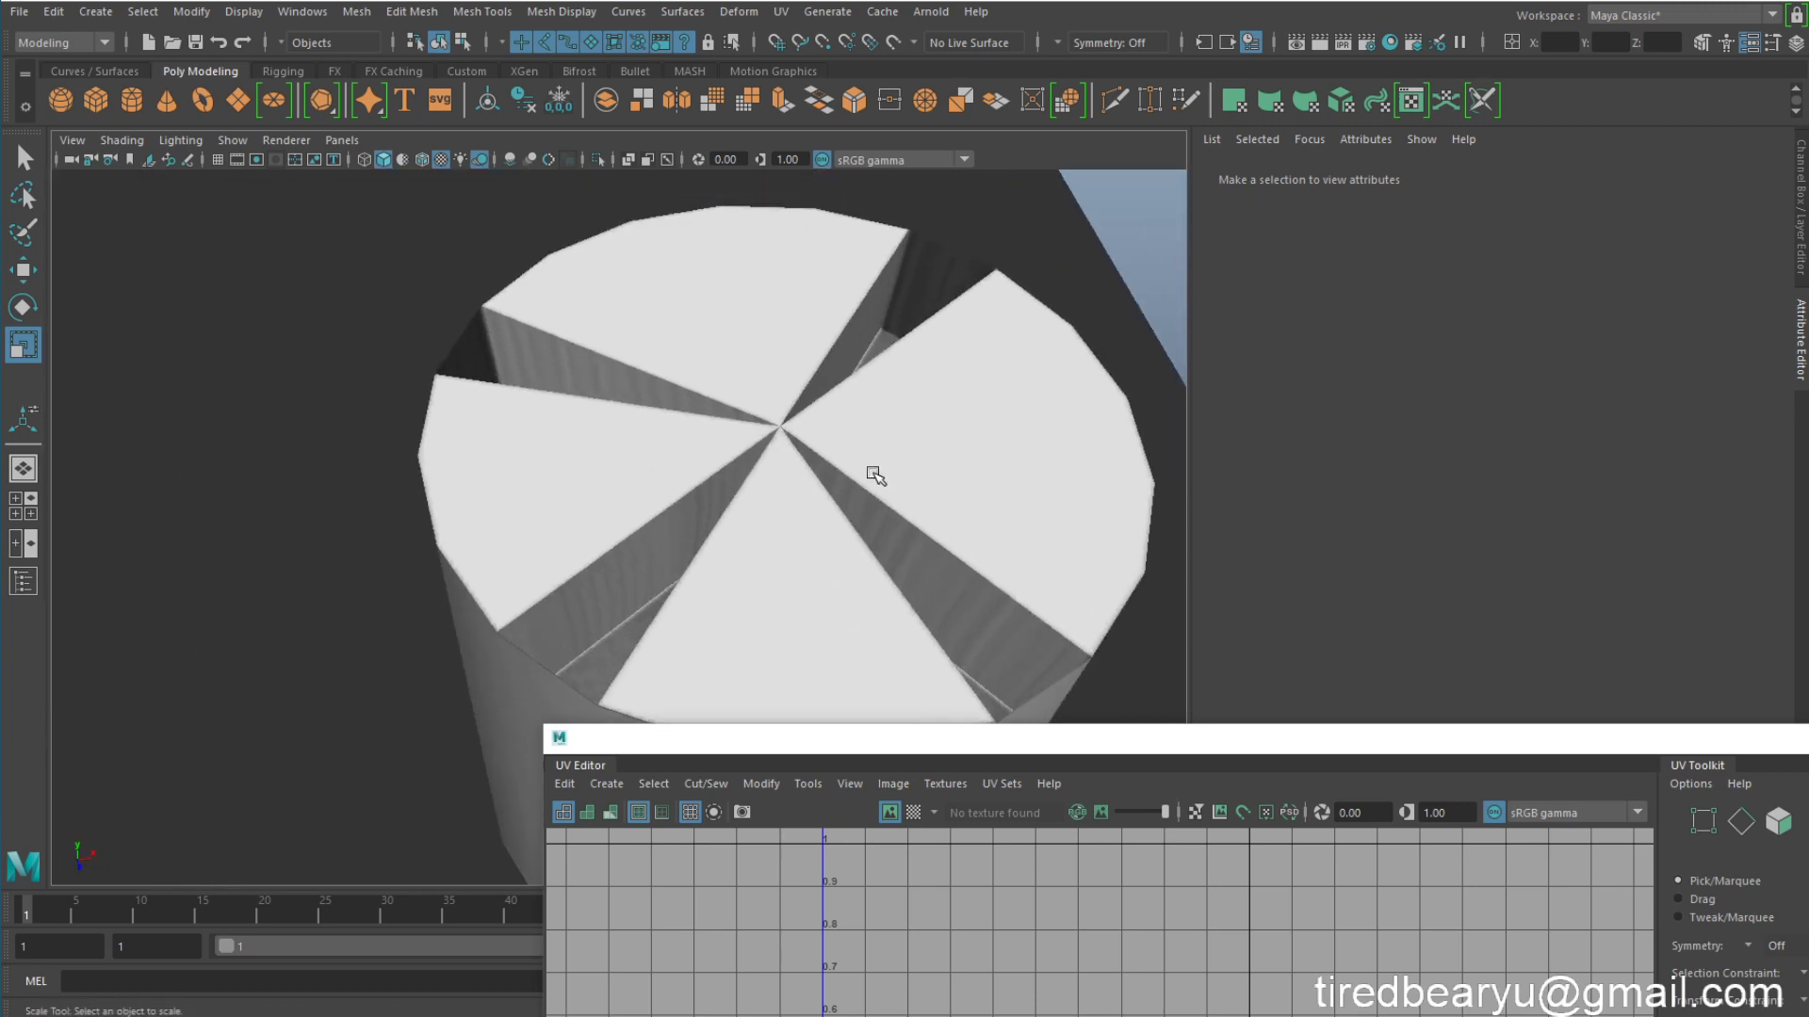
left_click_drag(873, 476, 913, 396, "alt")
right_click_drag(914, 396, 782, 432, "alt")
left_click_drag(817, 391, 822, 475, "alt")
middle_click_drag(843, 495, 832, 311, "alt")
left_click_drag(832, 310, 833, 332, "alt")
Step: Select the cylinder and examine its UV shells over the baked texture in the UV Editor
left_click(908, 343)
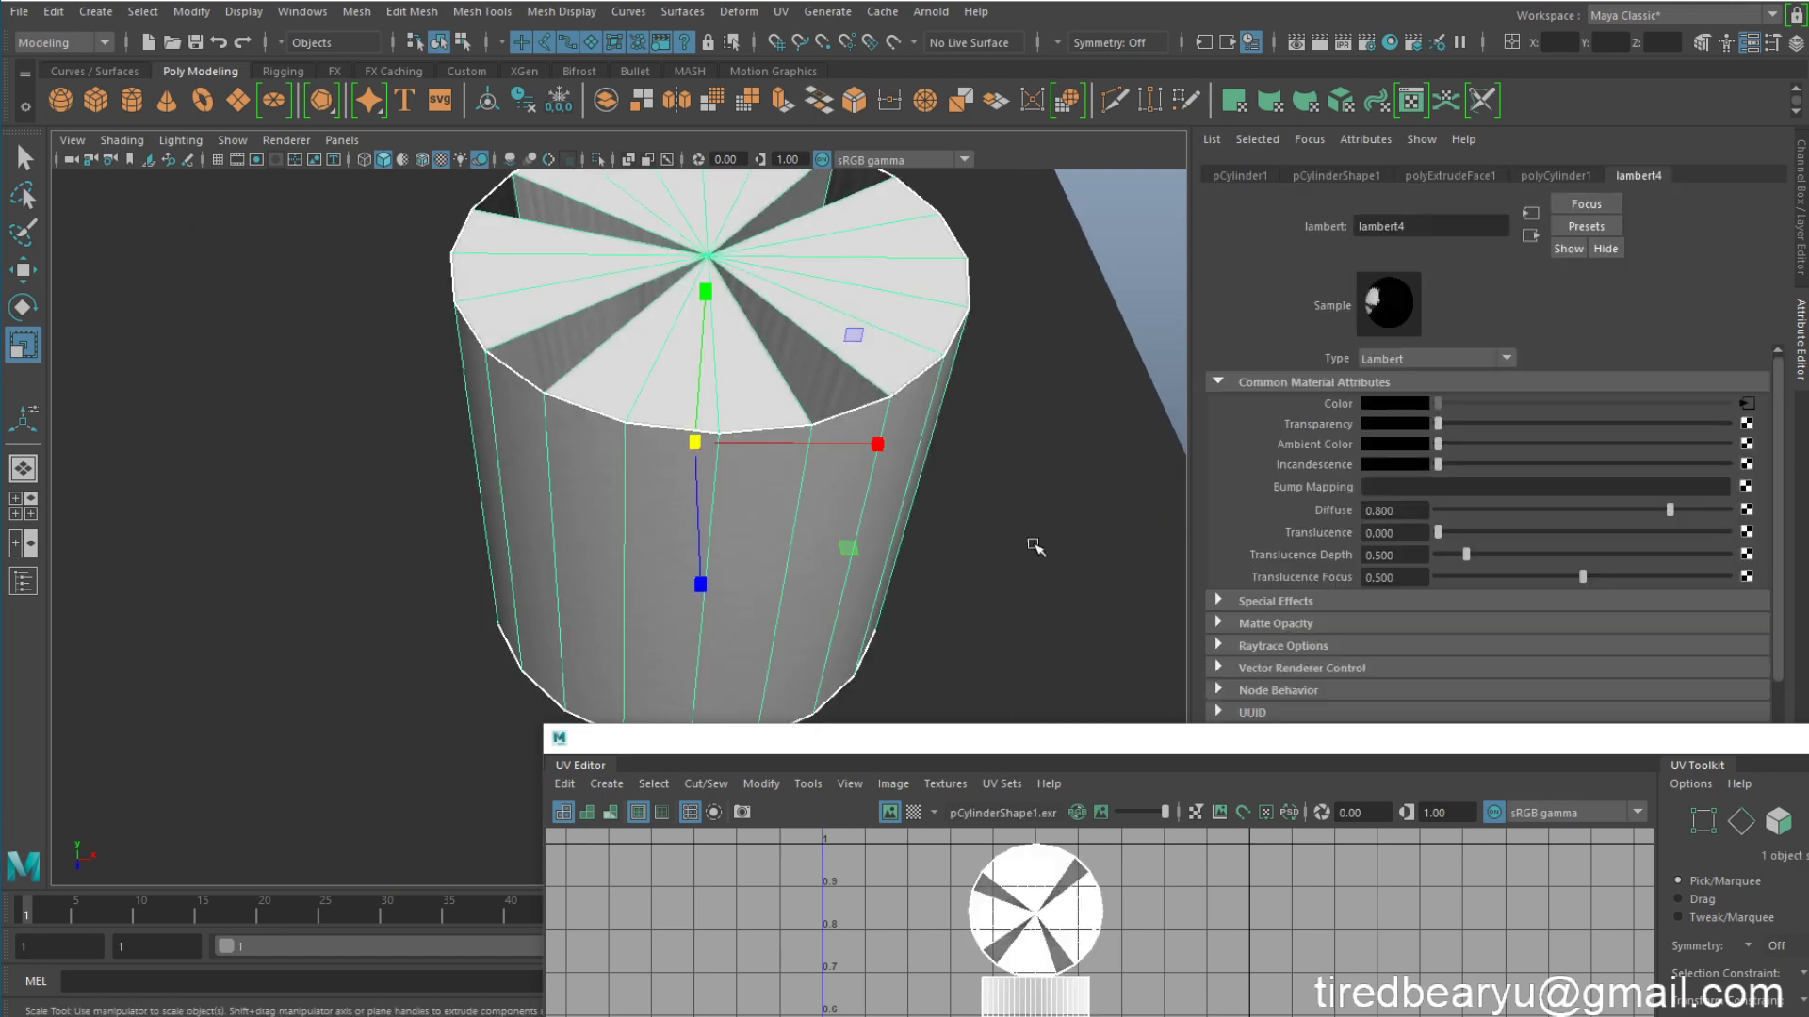
left_click_drag(1151, 760, 1343, 325)
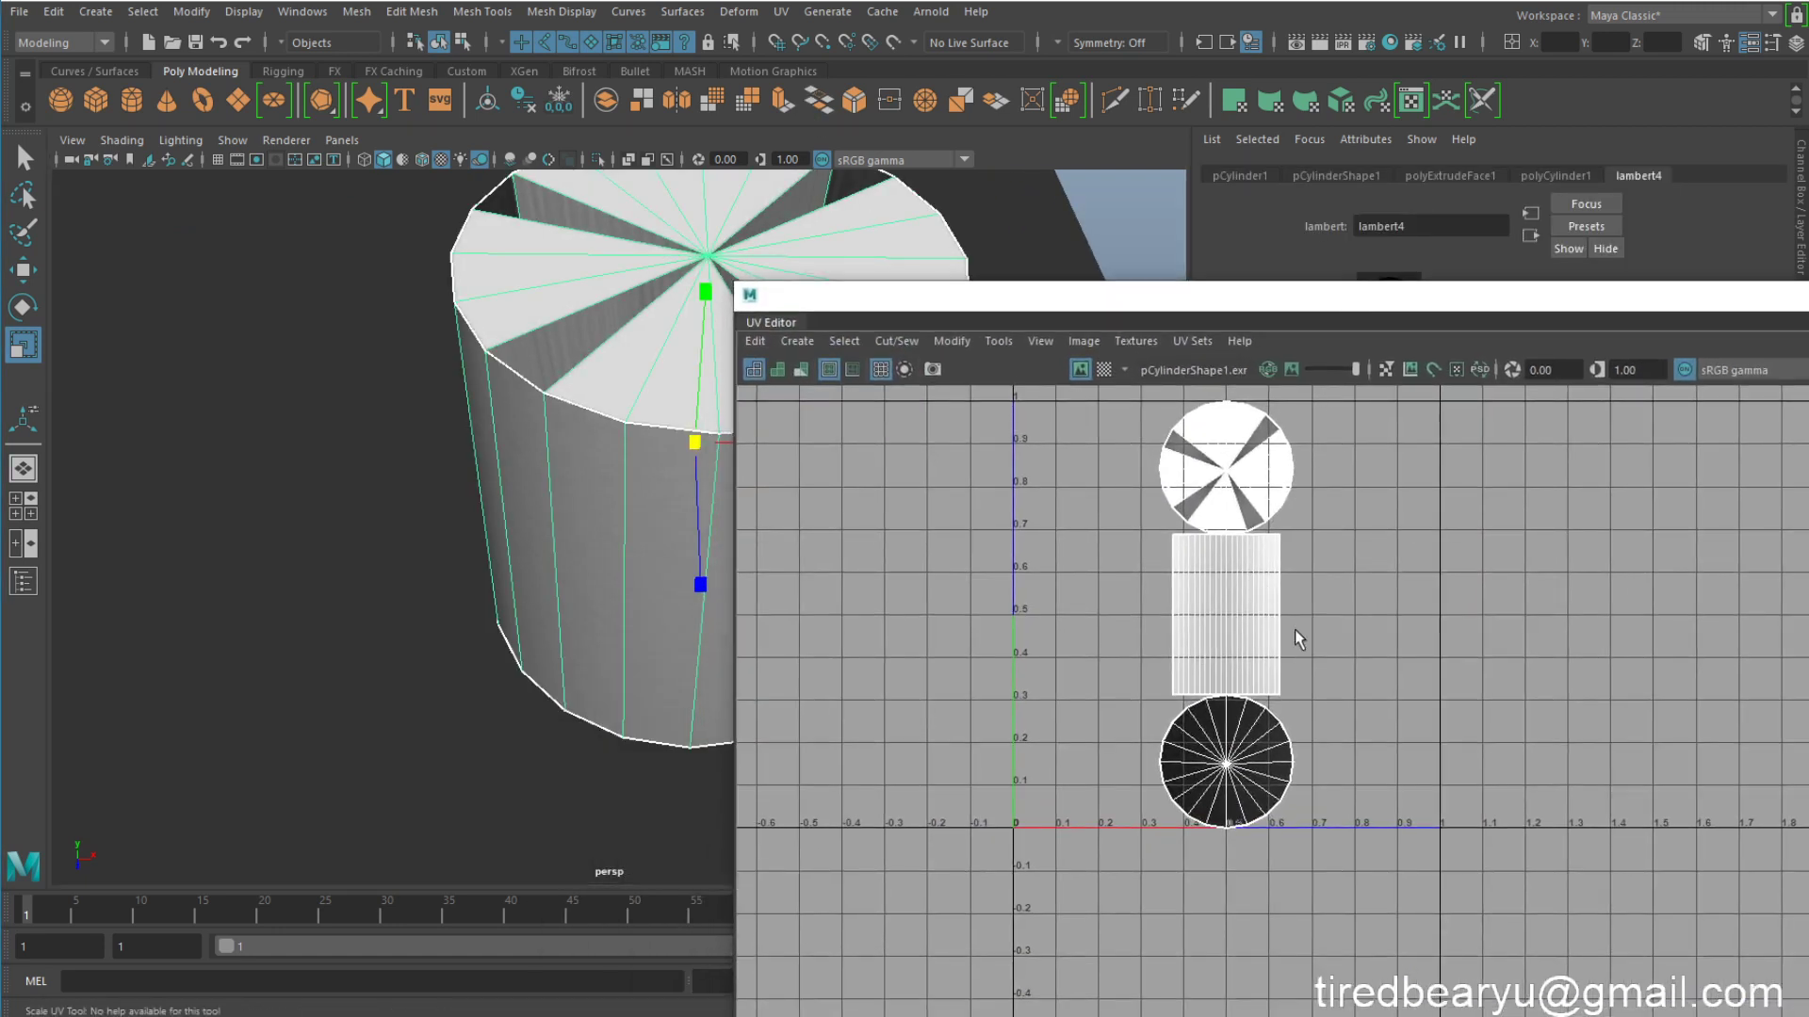
scroll(1295, 629, "up", 8)
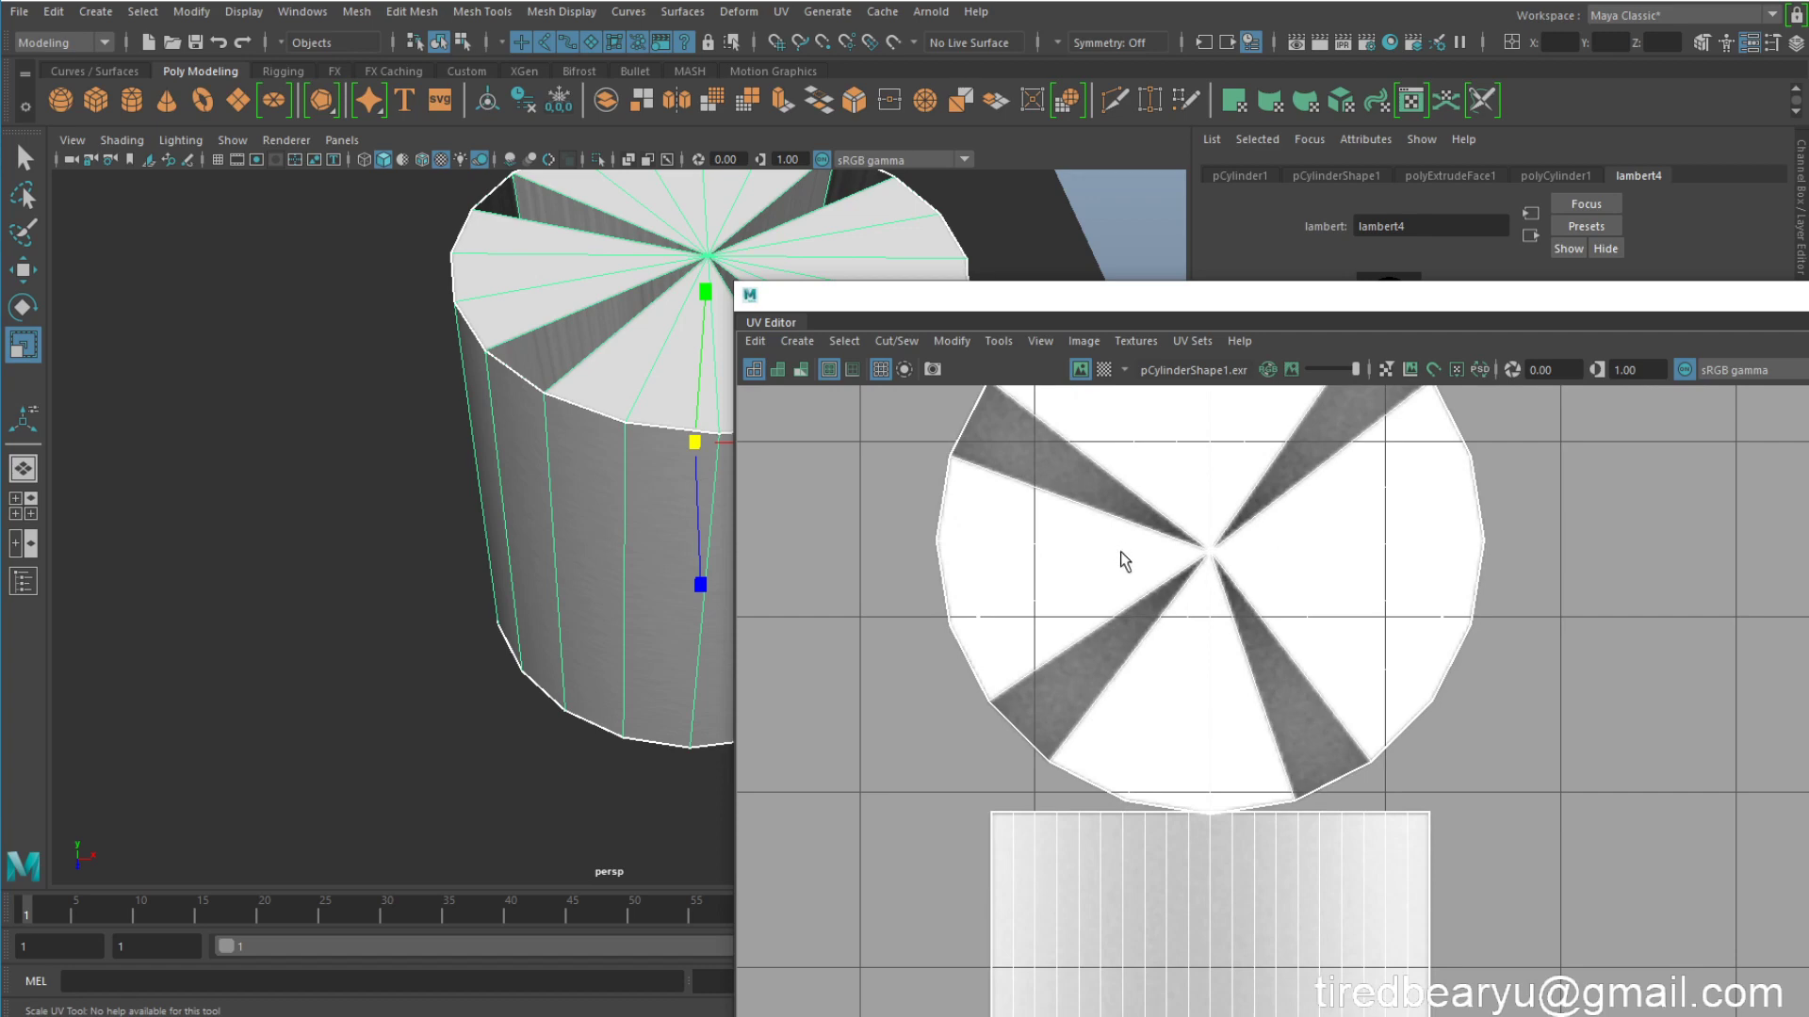
scroll(1168, 629, "down", 4)
scroll(1183, 637, "down", 5)
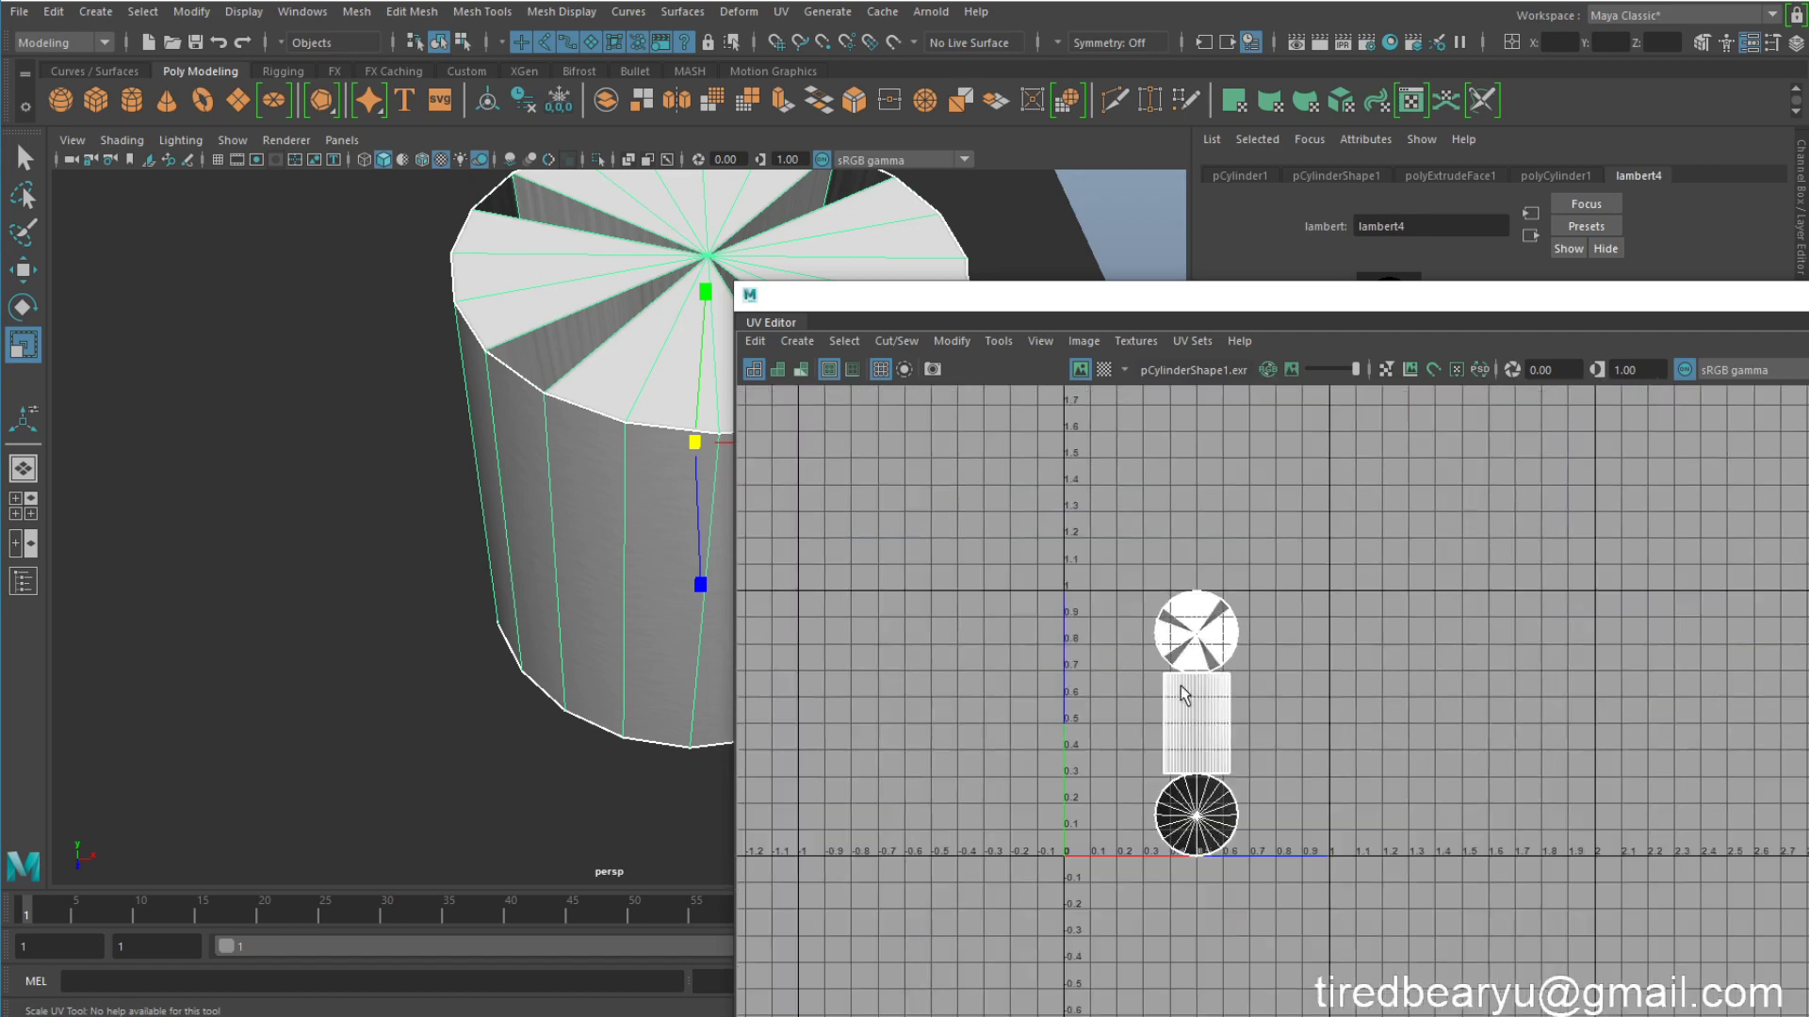
Step: Apply an Automatic UV projection to the grooved cylinder and return it to object selection
middle_click_drag(590, 394, 445, 372, "alt")
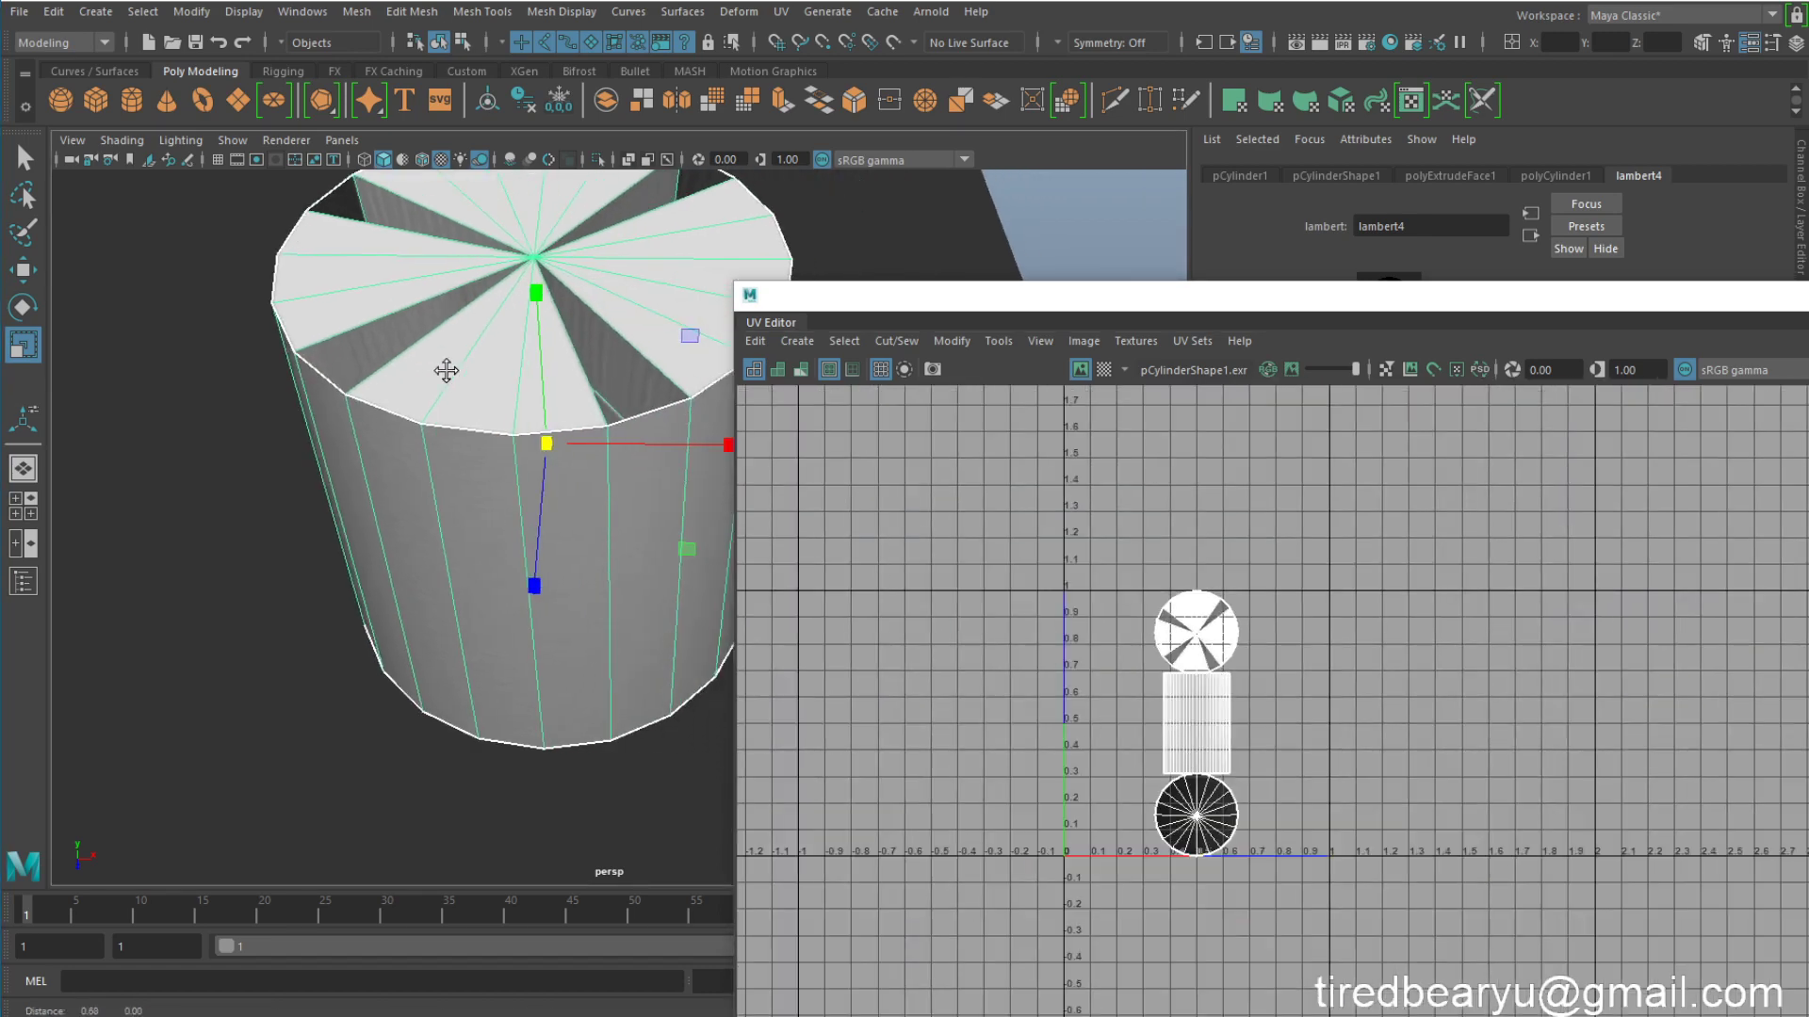
scroll(583, 347, "down", 2)
middle_click_drag(586, 346, 530, 414, "alt")
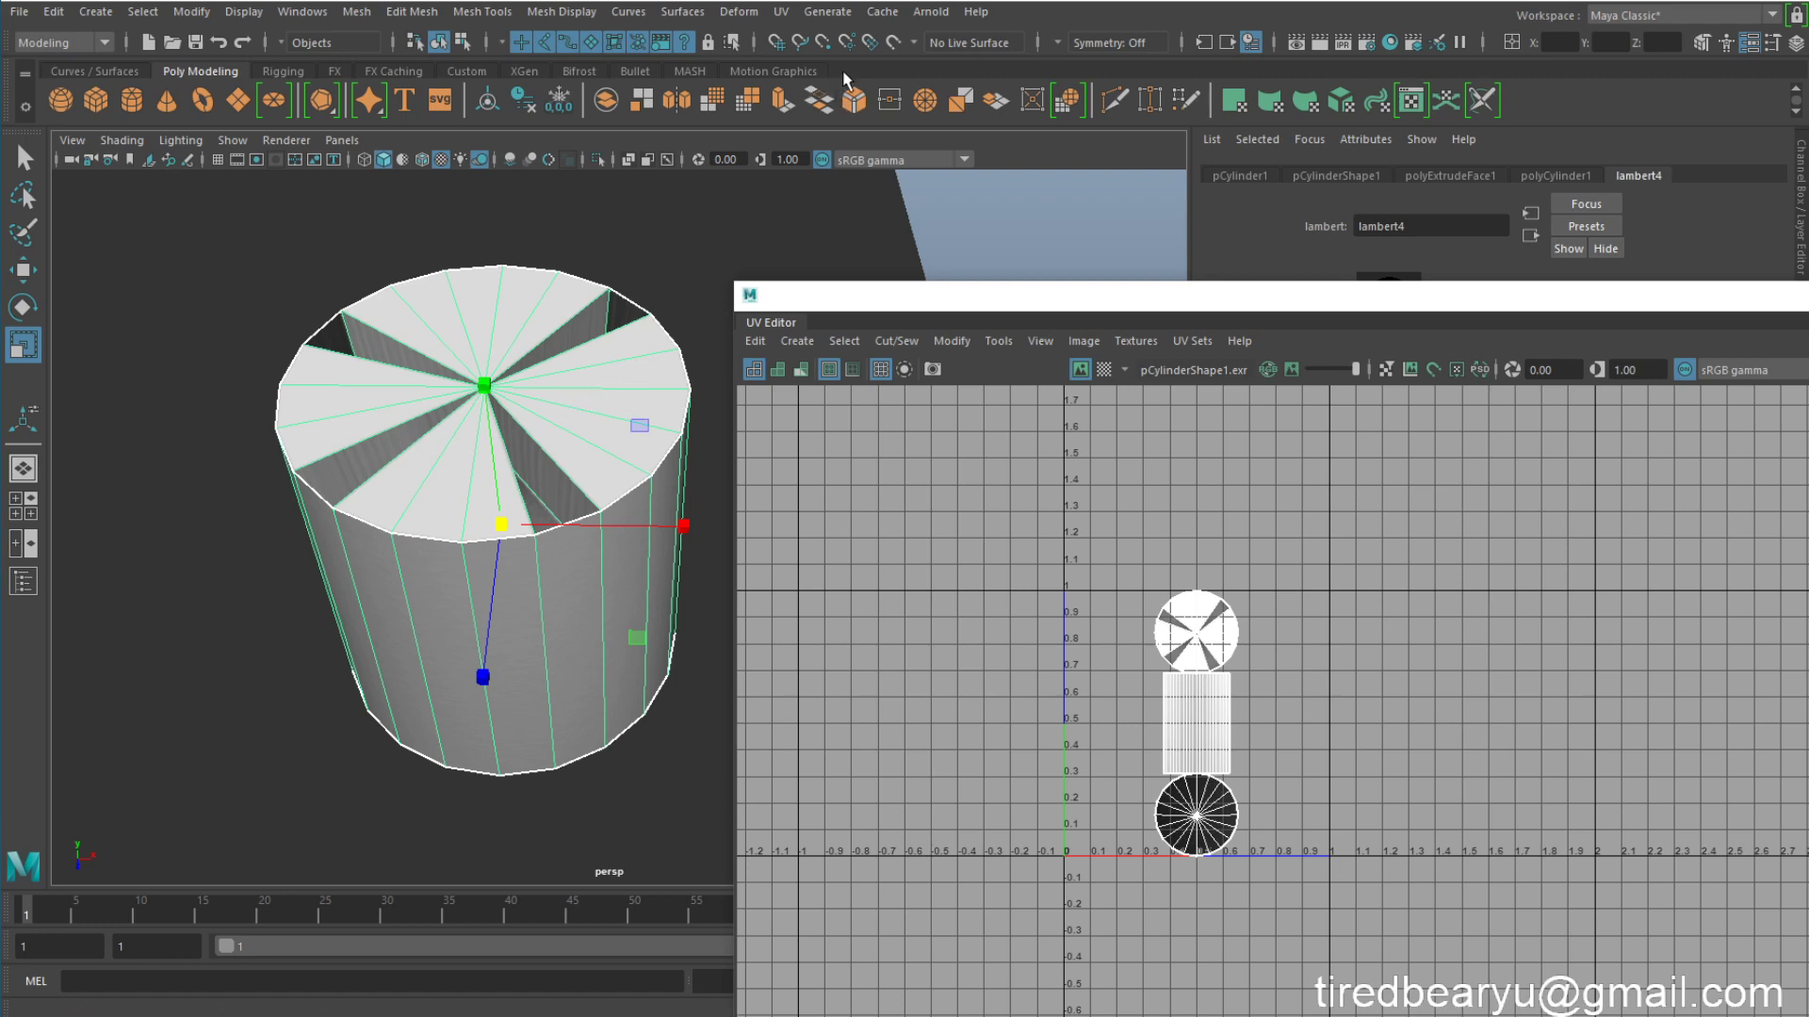
left_click(781, 12)
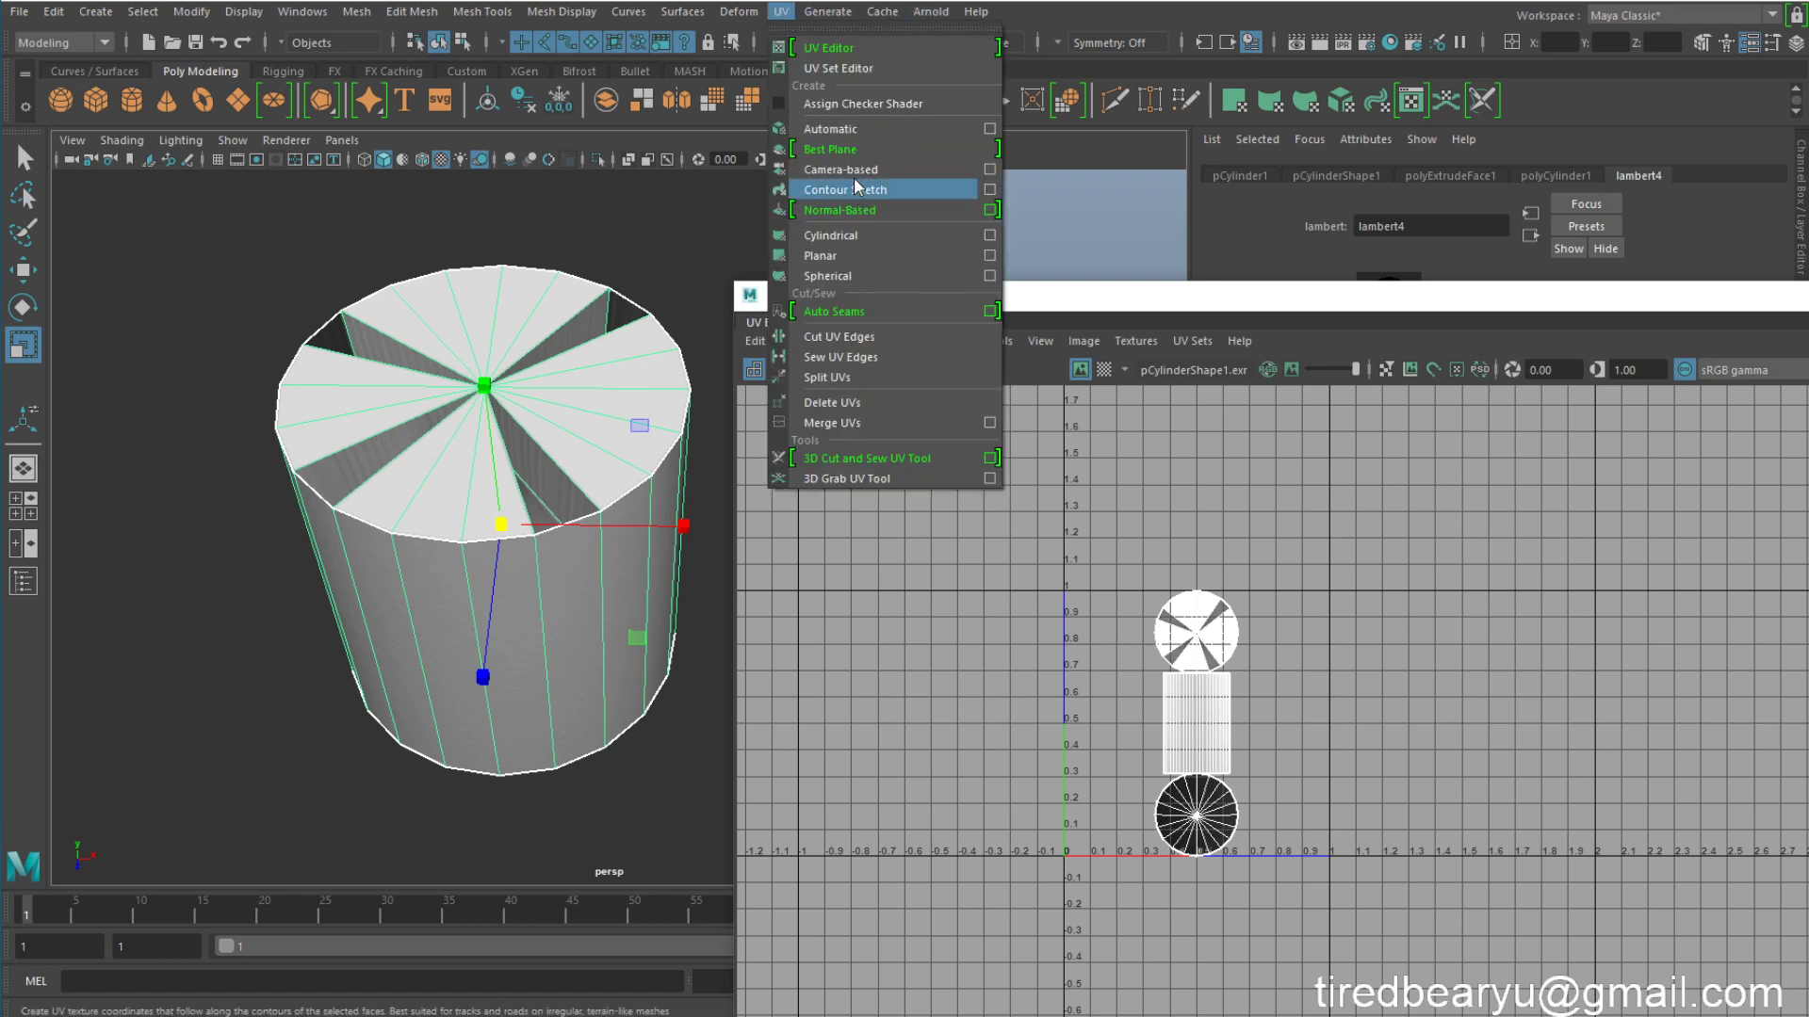
left_click(863, 129)
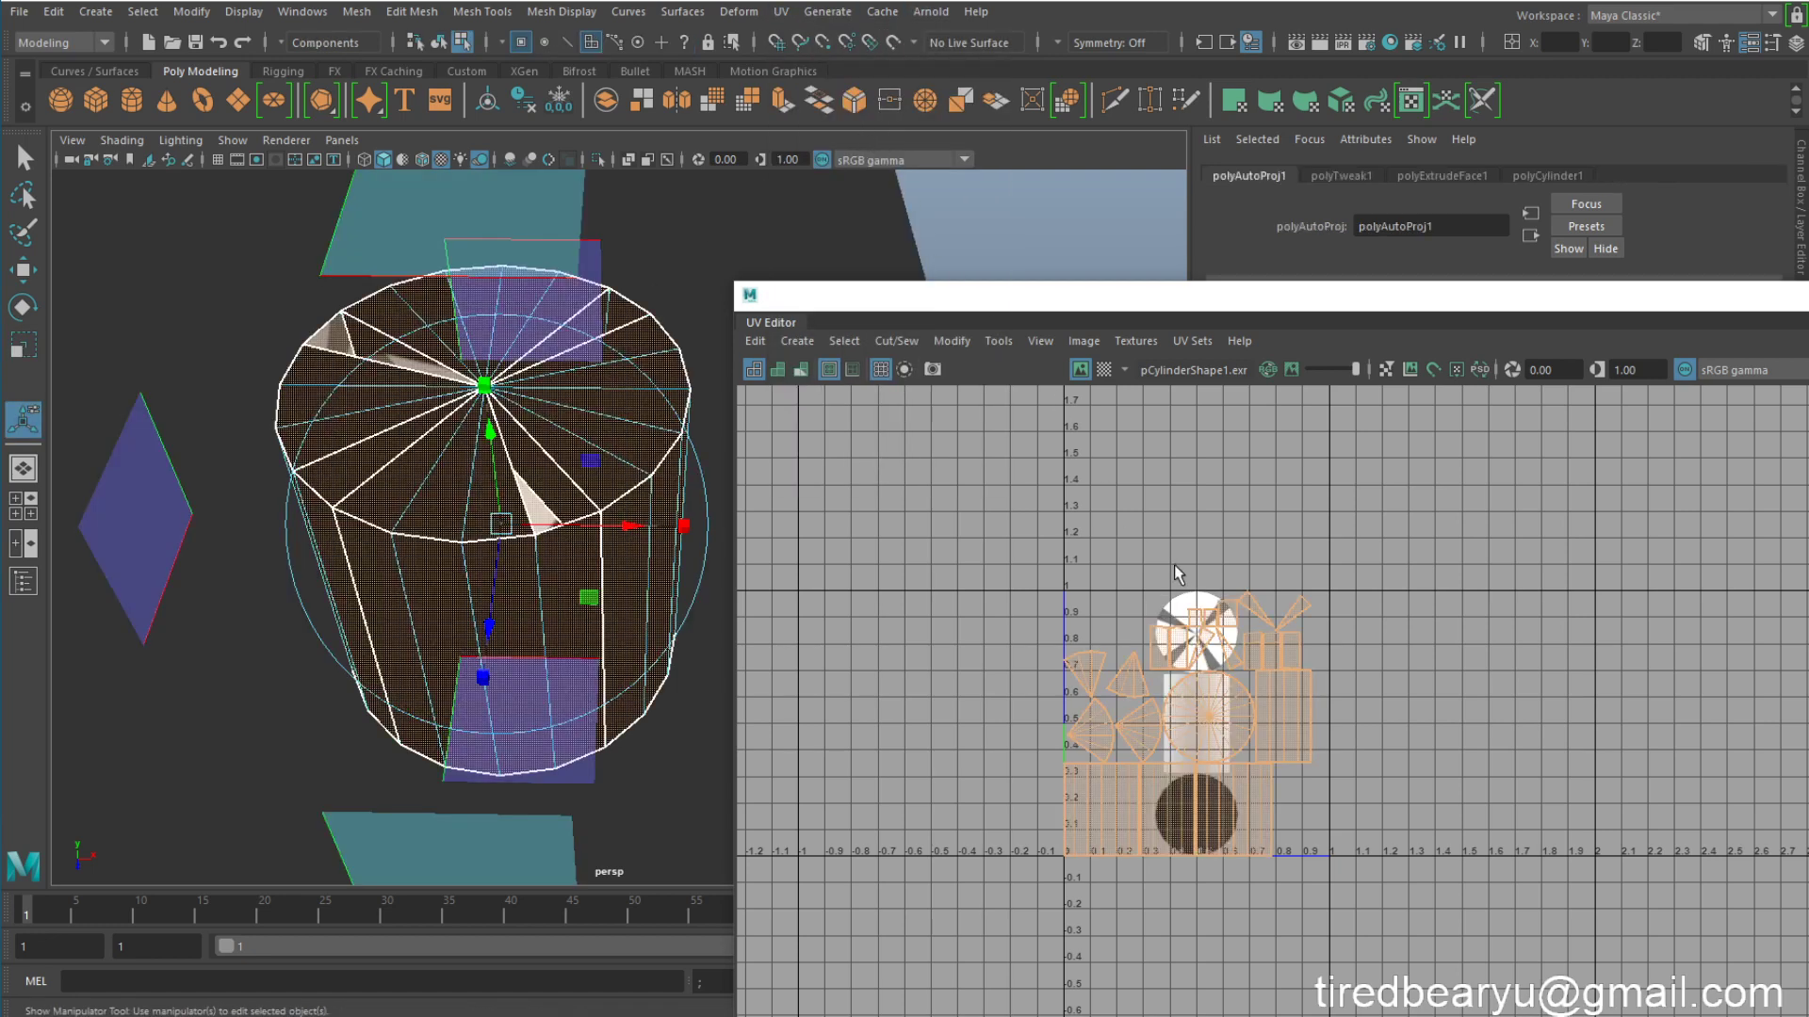
right_click_drag(552, 359, 658, 336)
left_click(854, 244)
left_click(580, 337)
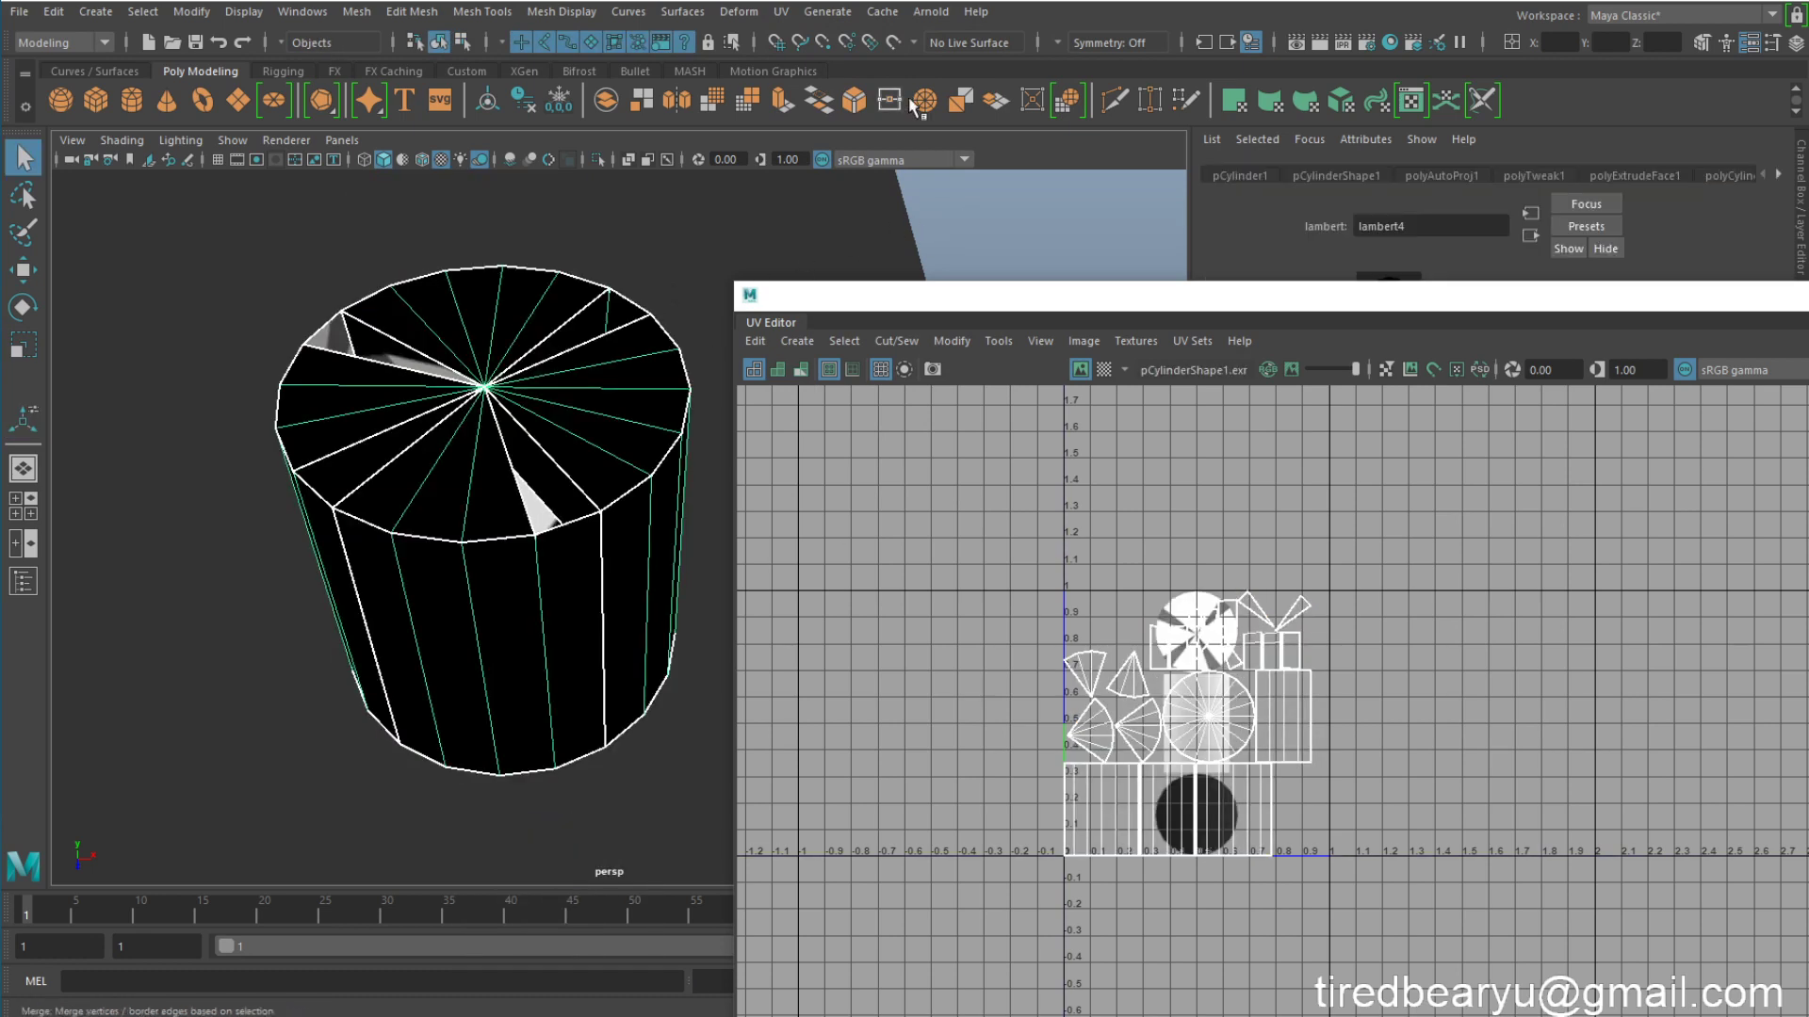
Step: Reassign the existing ambient occlusion material to the cylinder and preview it in Arnold RenderView
right_click_drag(578, 351, 718, 903)
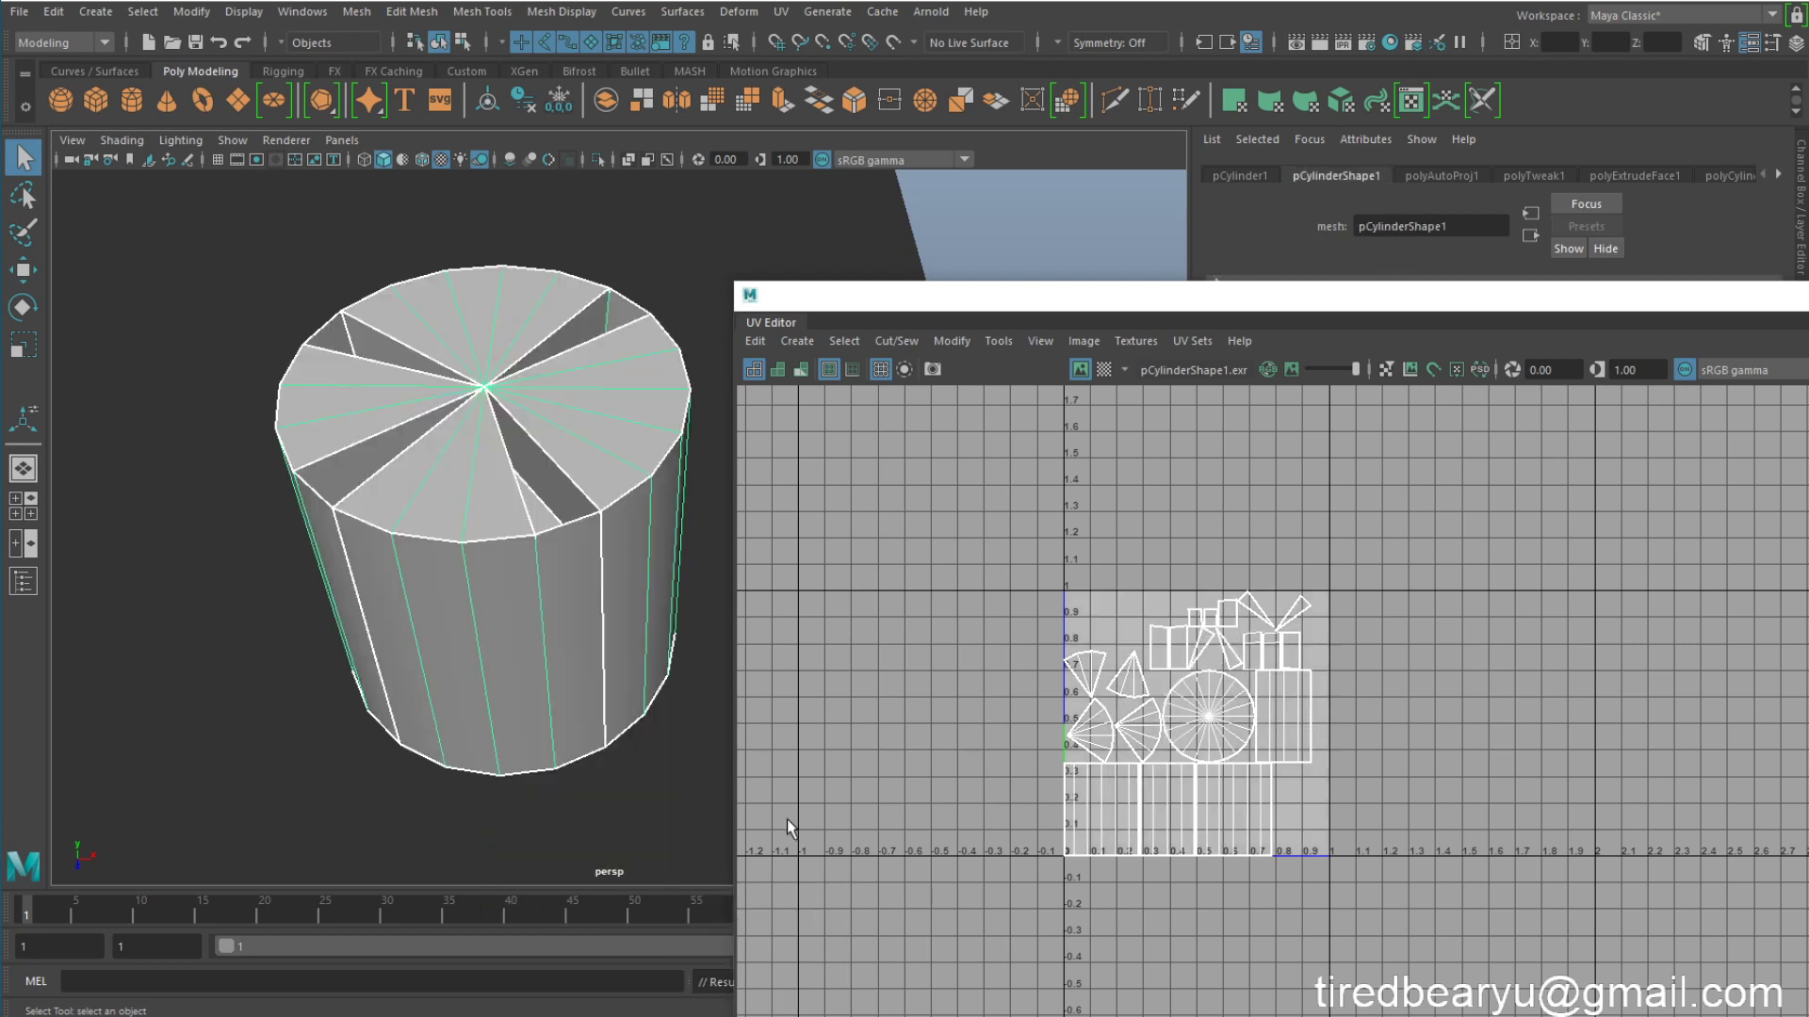
left_click(929, 11)
left_click(952, 64)
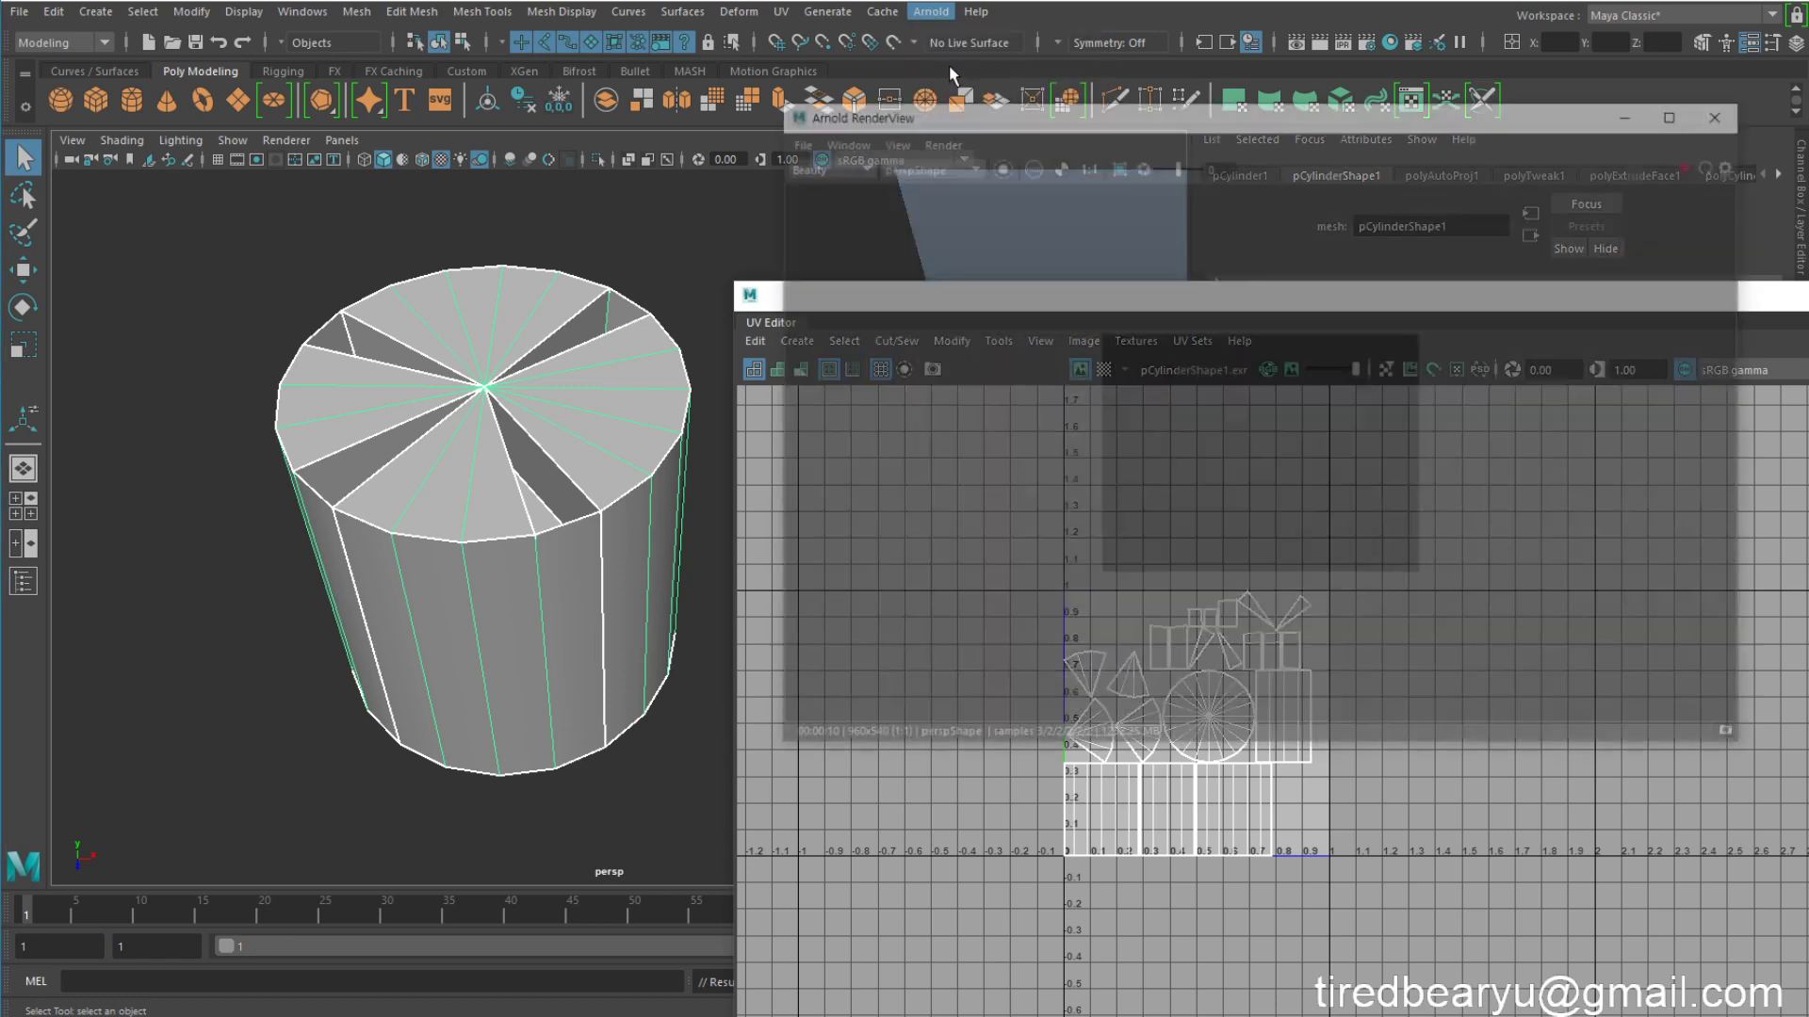
left_click(1716, 163)
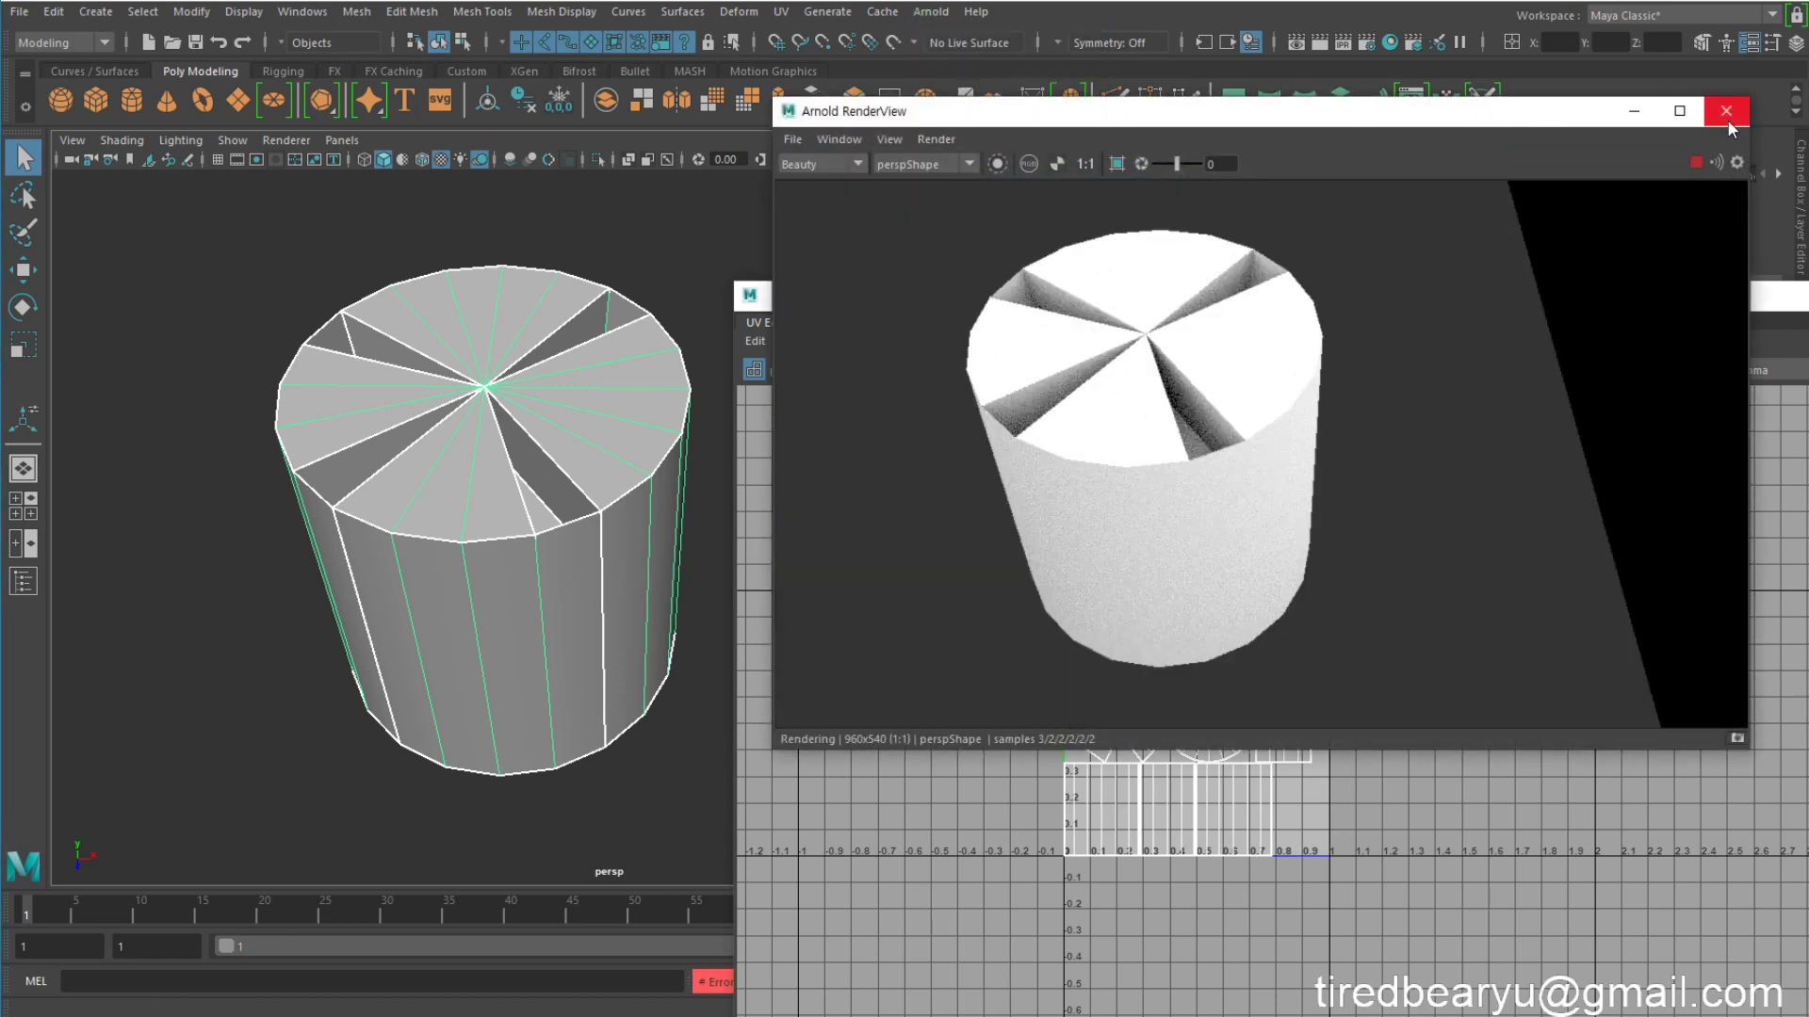
left_click(1728, 120)
Step: Bake the cylinder with Arnold's Render Selection To Texture into E:/maya at resolution 512 with 3 camera samples
left_click(945, 10)
mouse_move(980, 211)
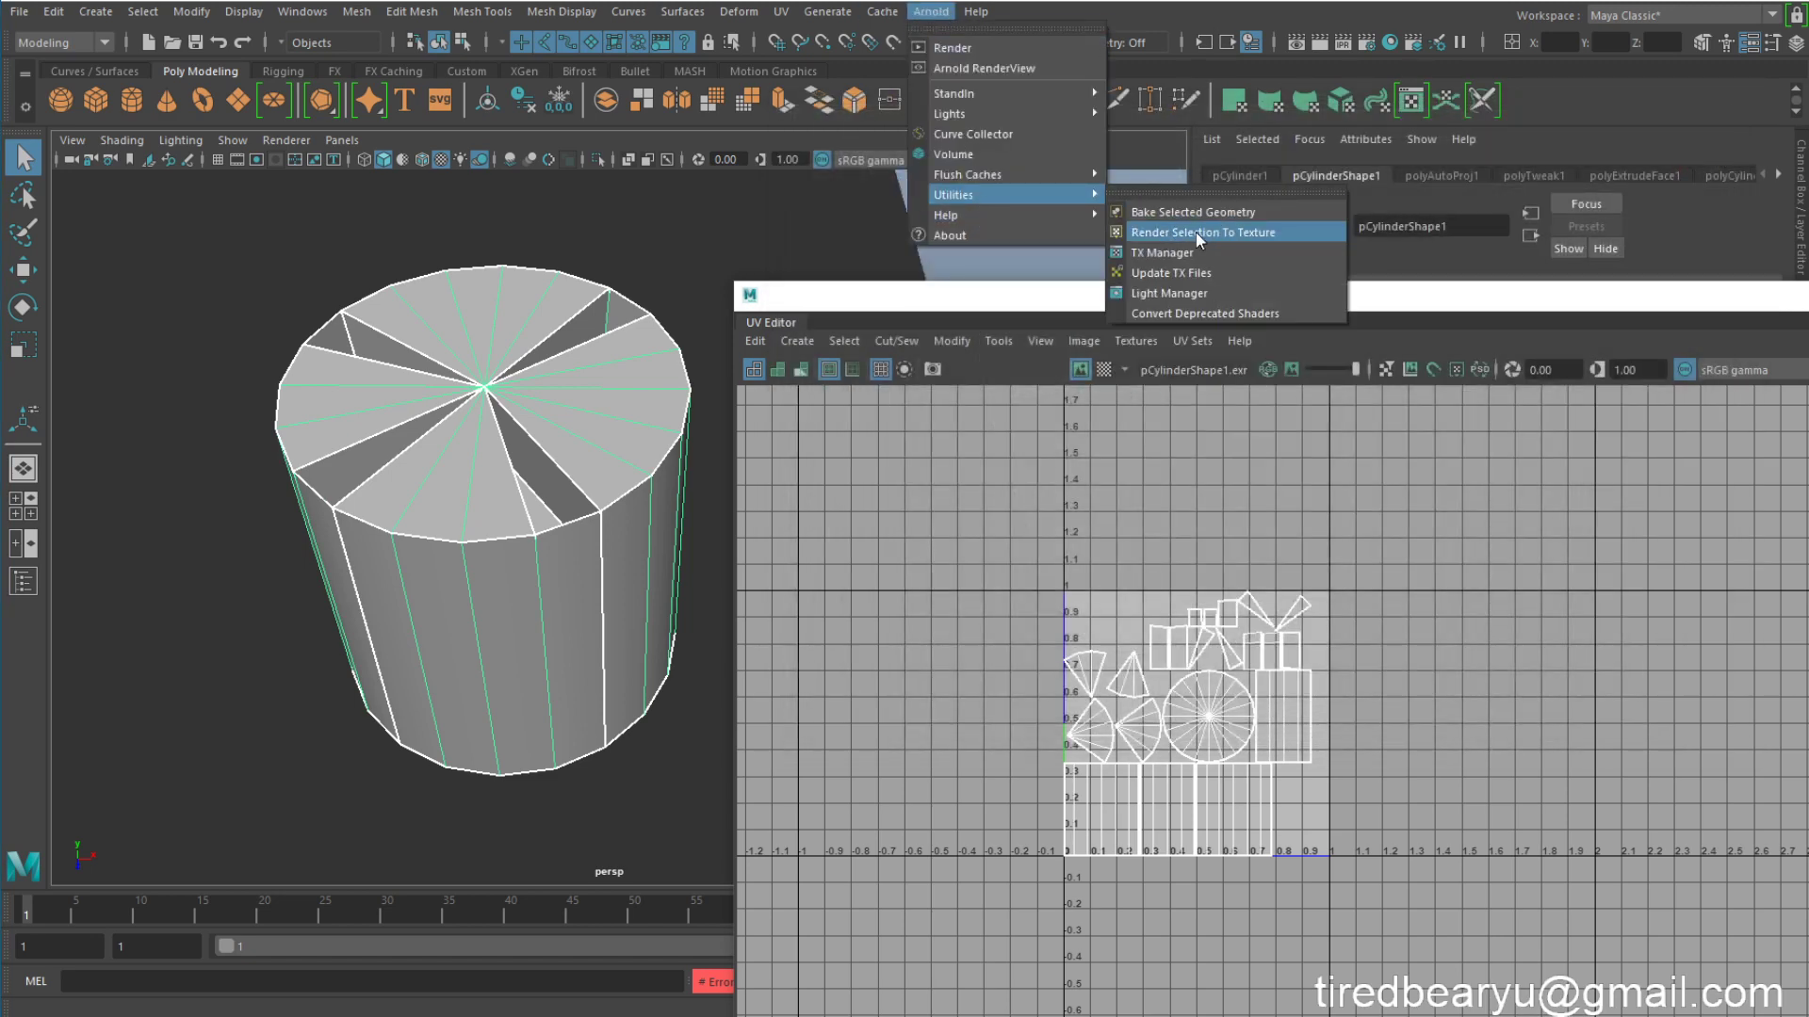
left_click(1197, 233)
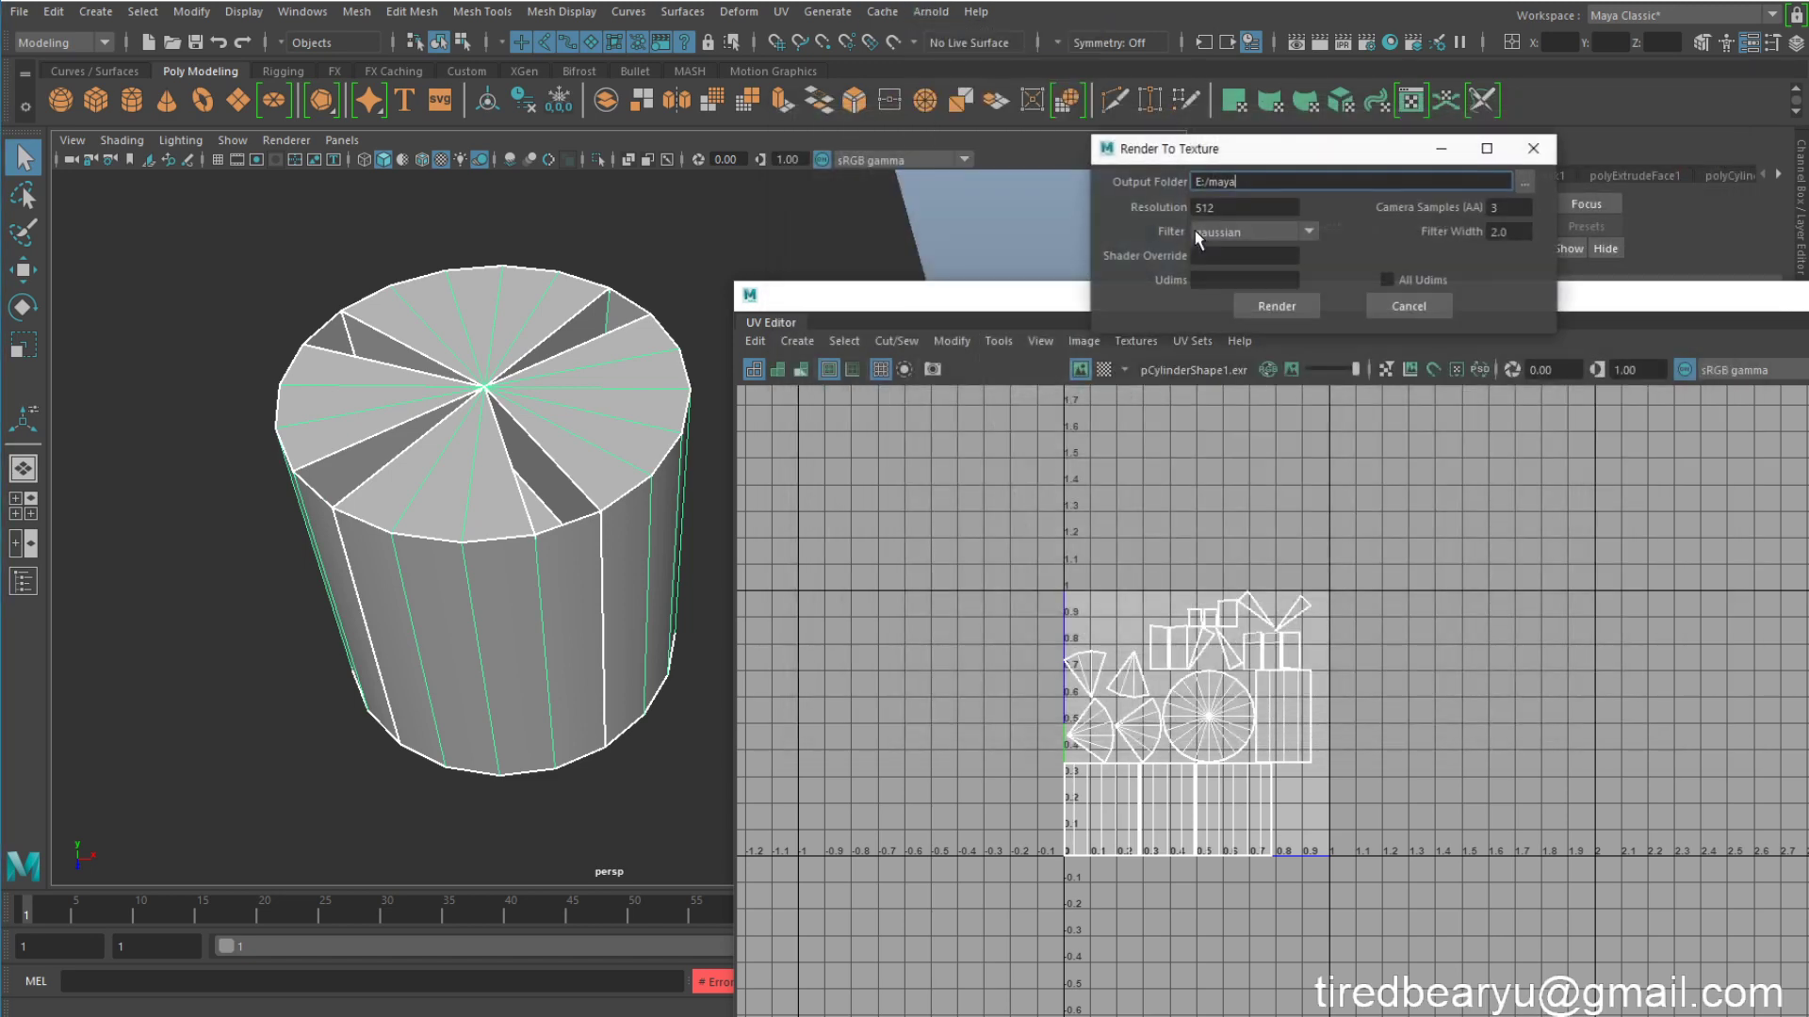
left_click(1283, 307)
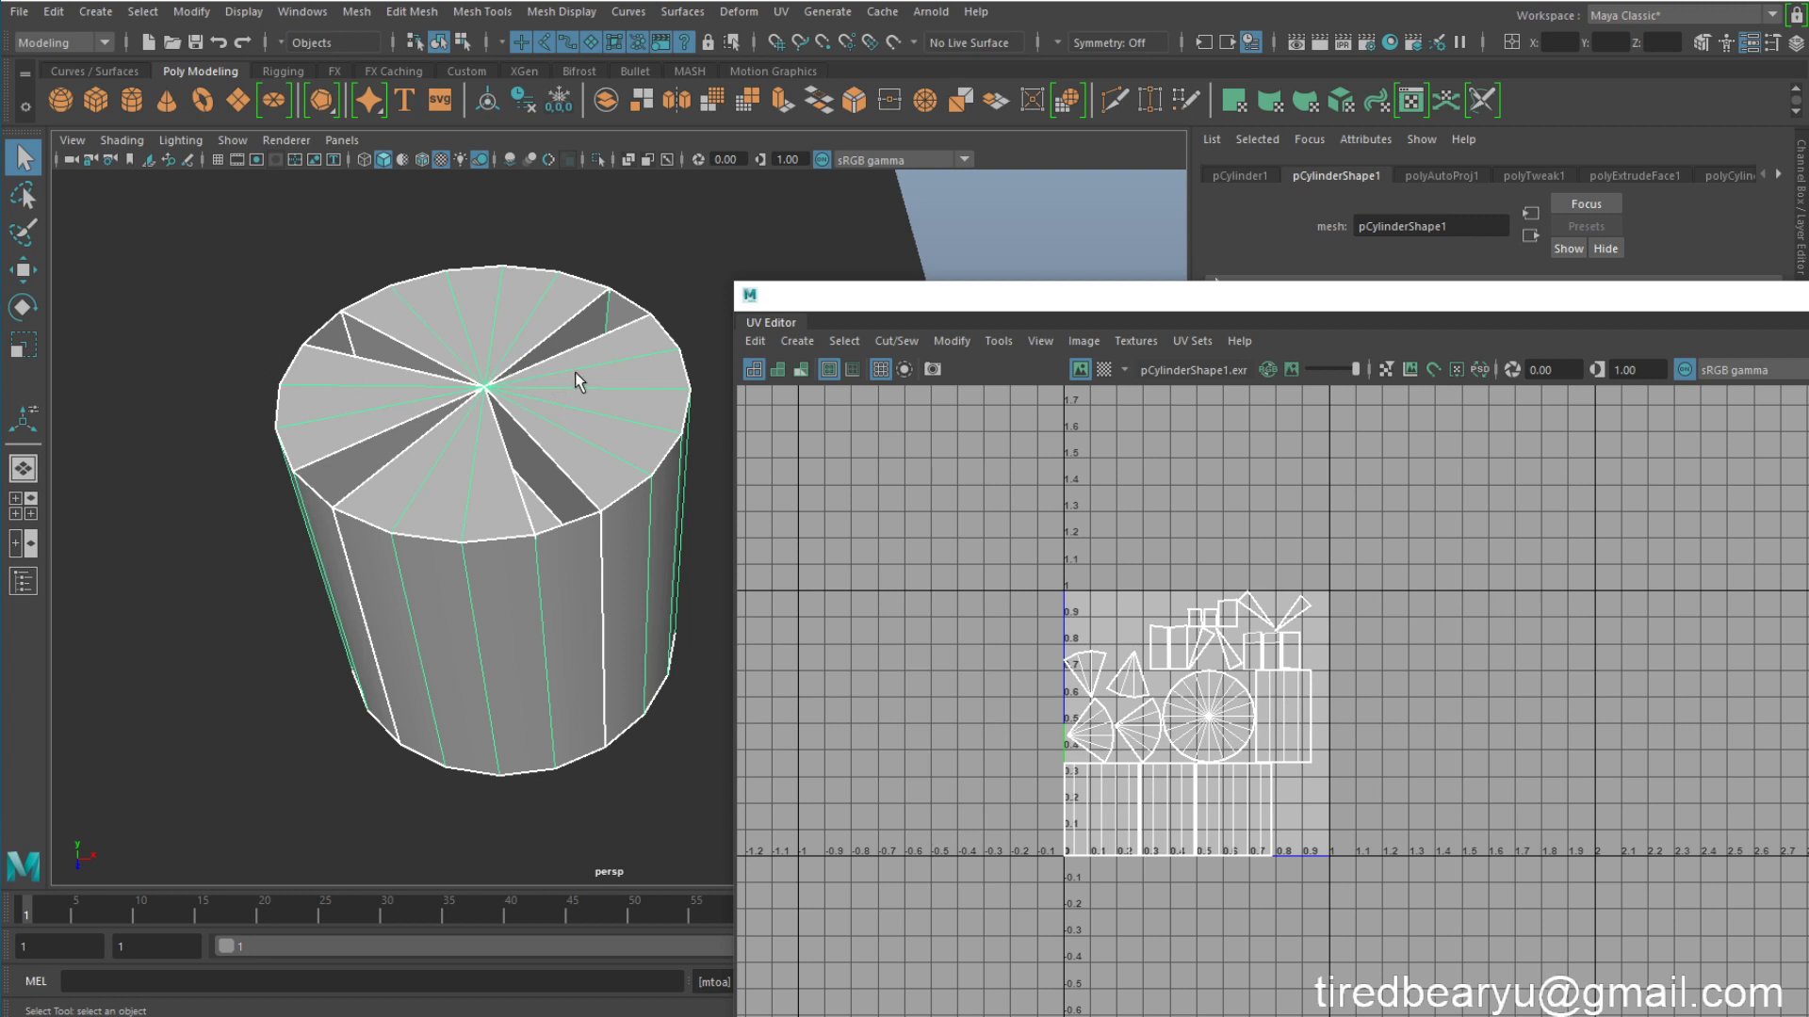
Step: Assign the existing Lambert with the pCylinderShape1.exr texture back to the cylinder and check the new bake in its grooves
right_click_drag(577, 373, 742, 979)
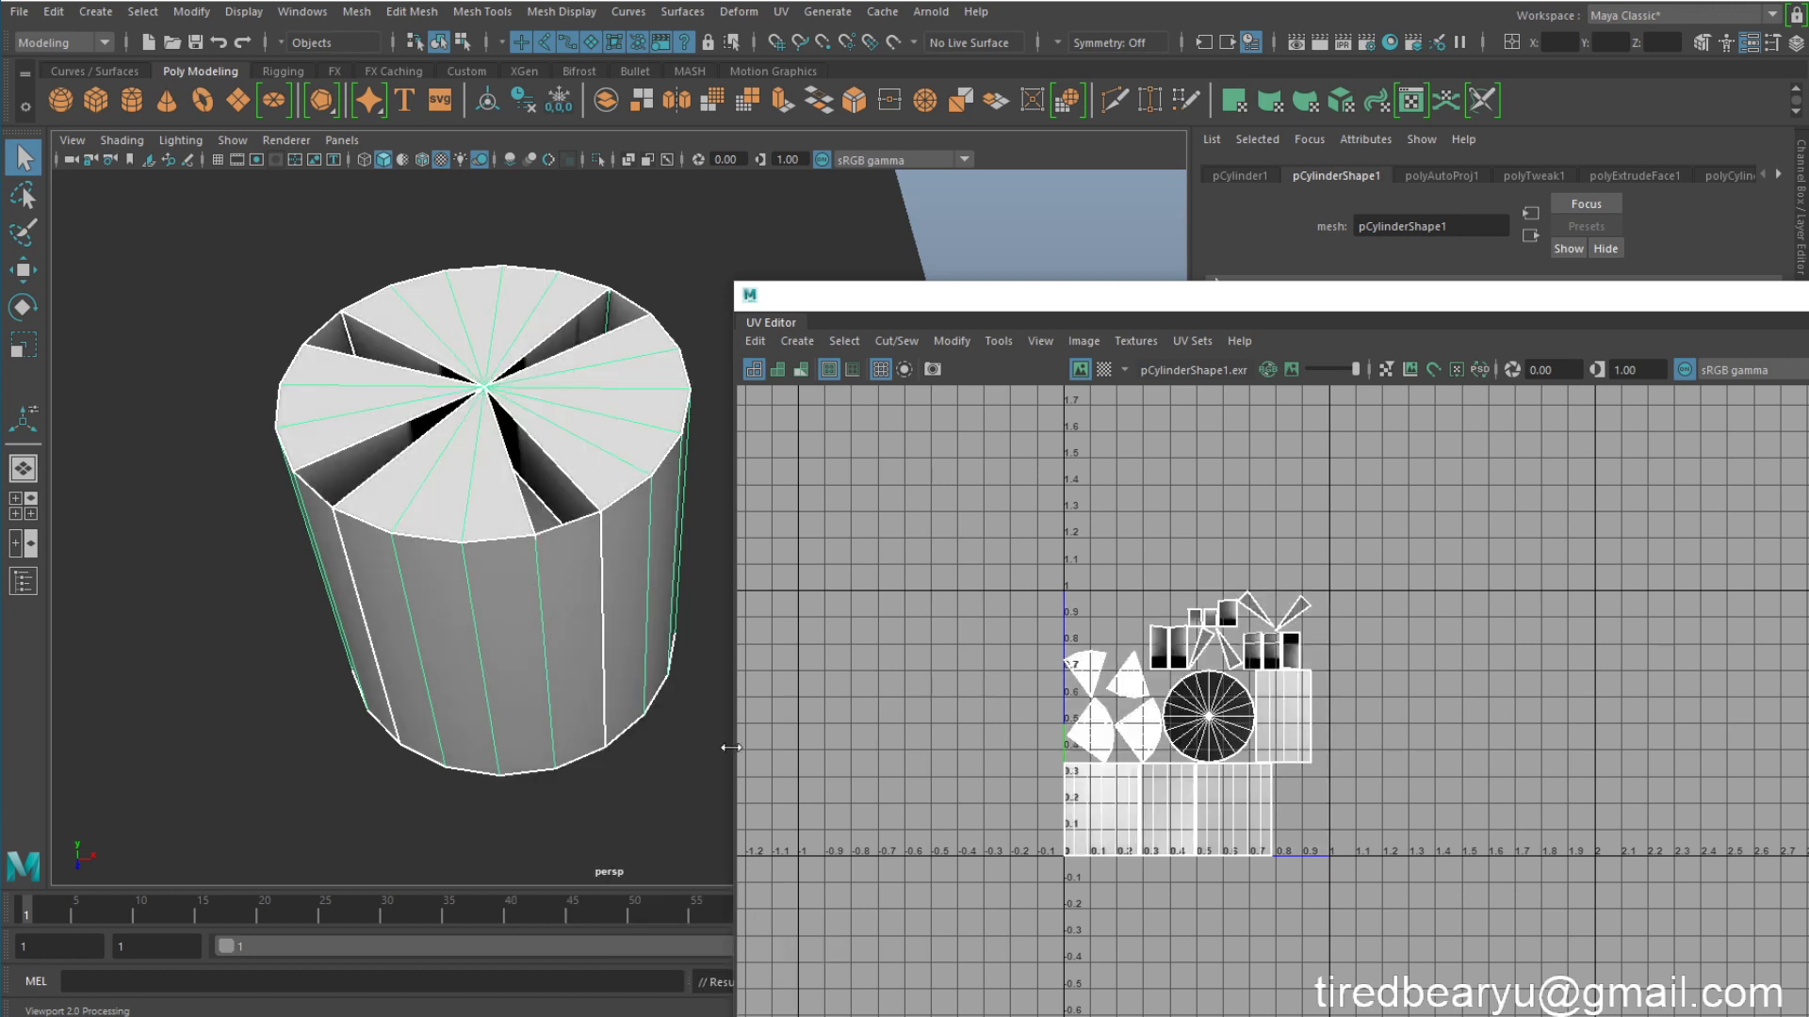
left_click(1031, 228)
left_click_drag(524, 516, 508, 550, "alt")
scroll(511, 549, "up", 5)
middle_click_drag(538, 523, 570, 605, "alt")
left_click_drag(570, 606, 597, 561, "alt")
left_click(624, 426)
scroll(597, 439, "down", 5)
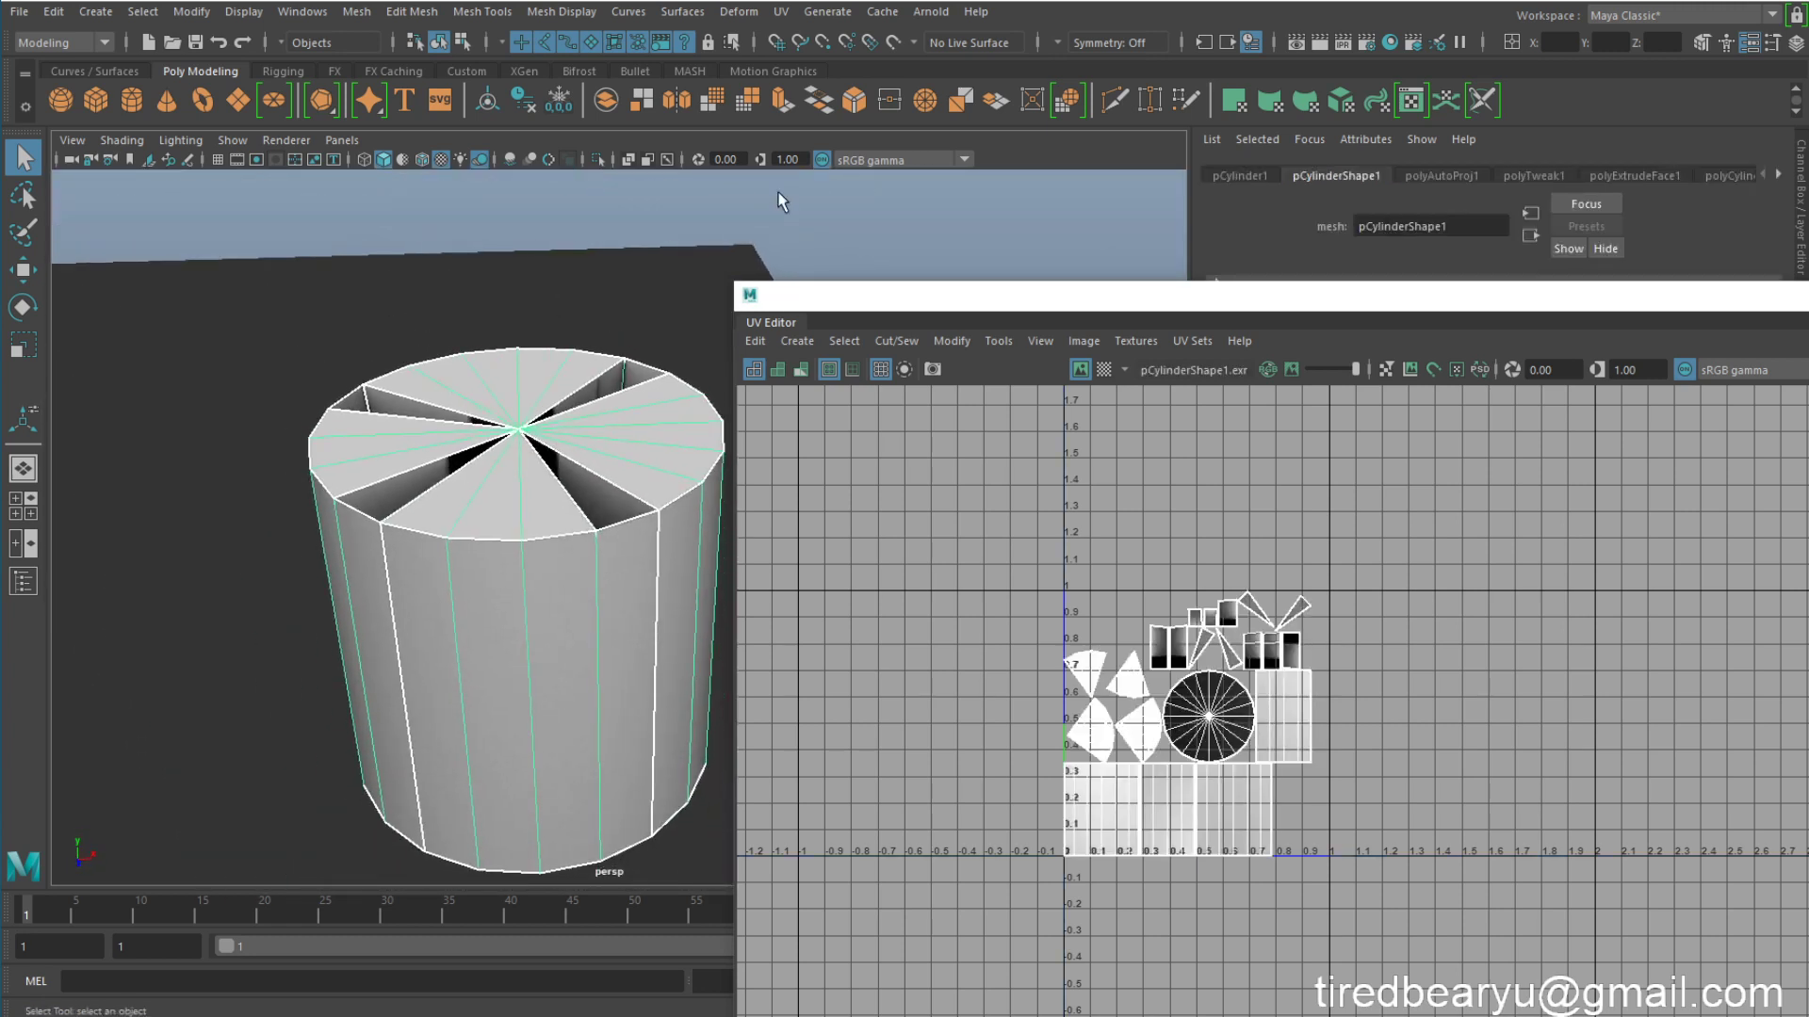
Step: View the cylinder deselected, reselect it, and examine the baked groove-wall shells in the UV Editor
left_click(778, 191)
left_click_drag(625, 680, 517, 701, "alt")
scroll(612, 667, "up", 3)
left_click(572, 546)
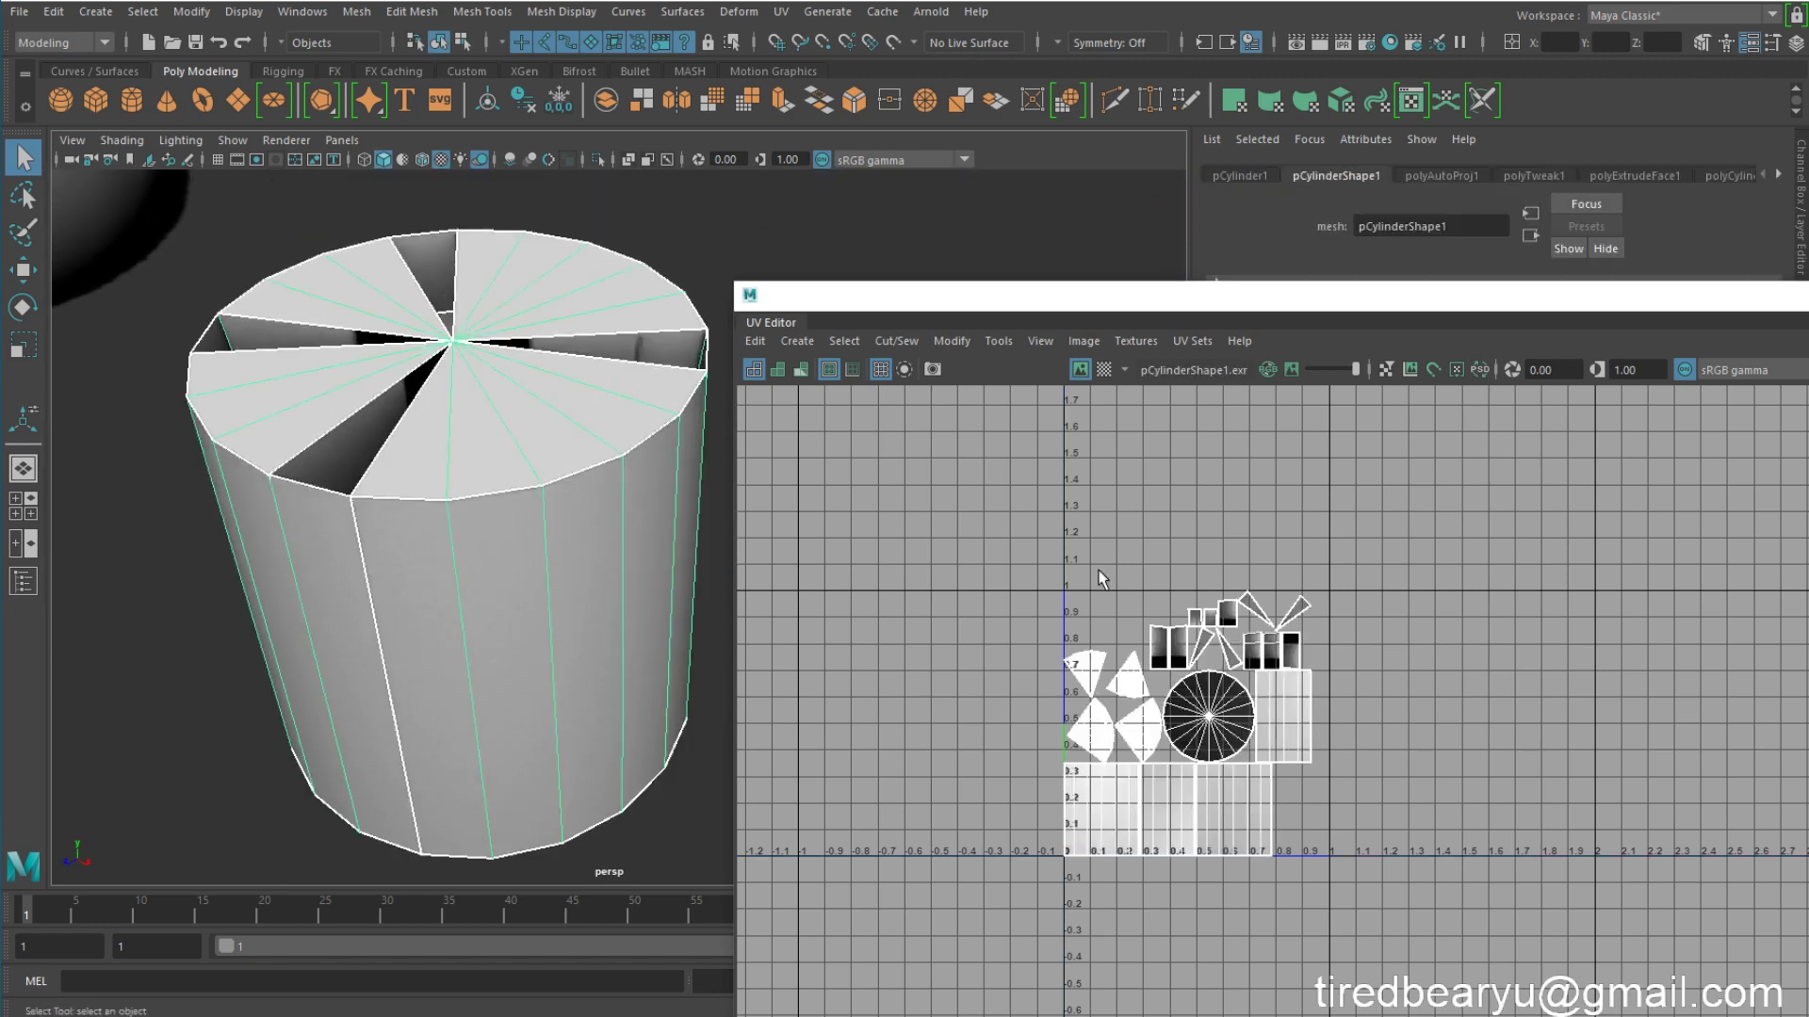
scroll(1243, 649, "up", 6)
scroll(1304, 737, "up", 4)
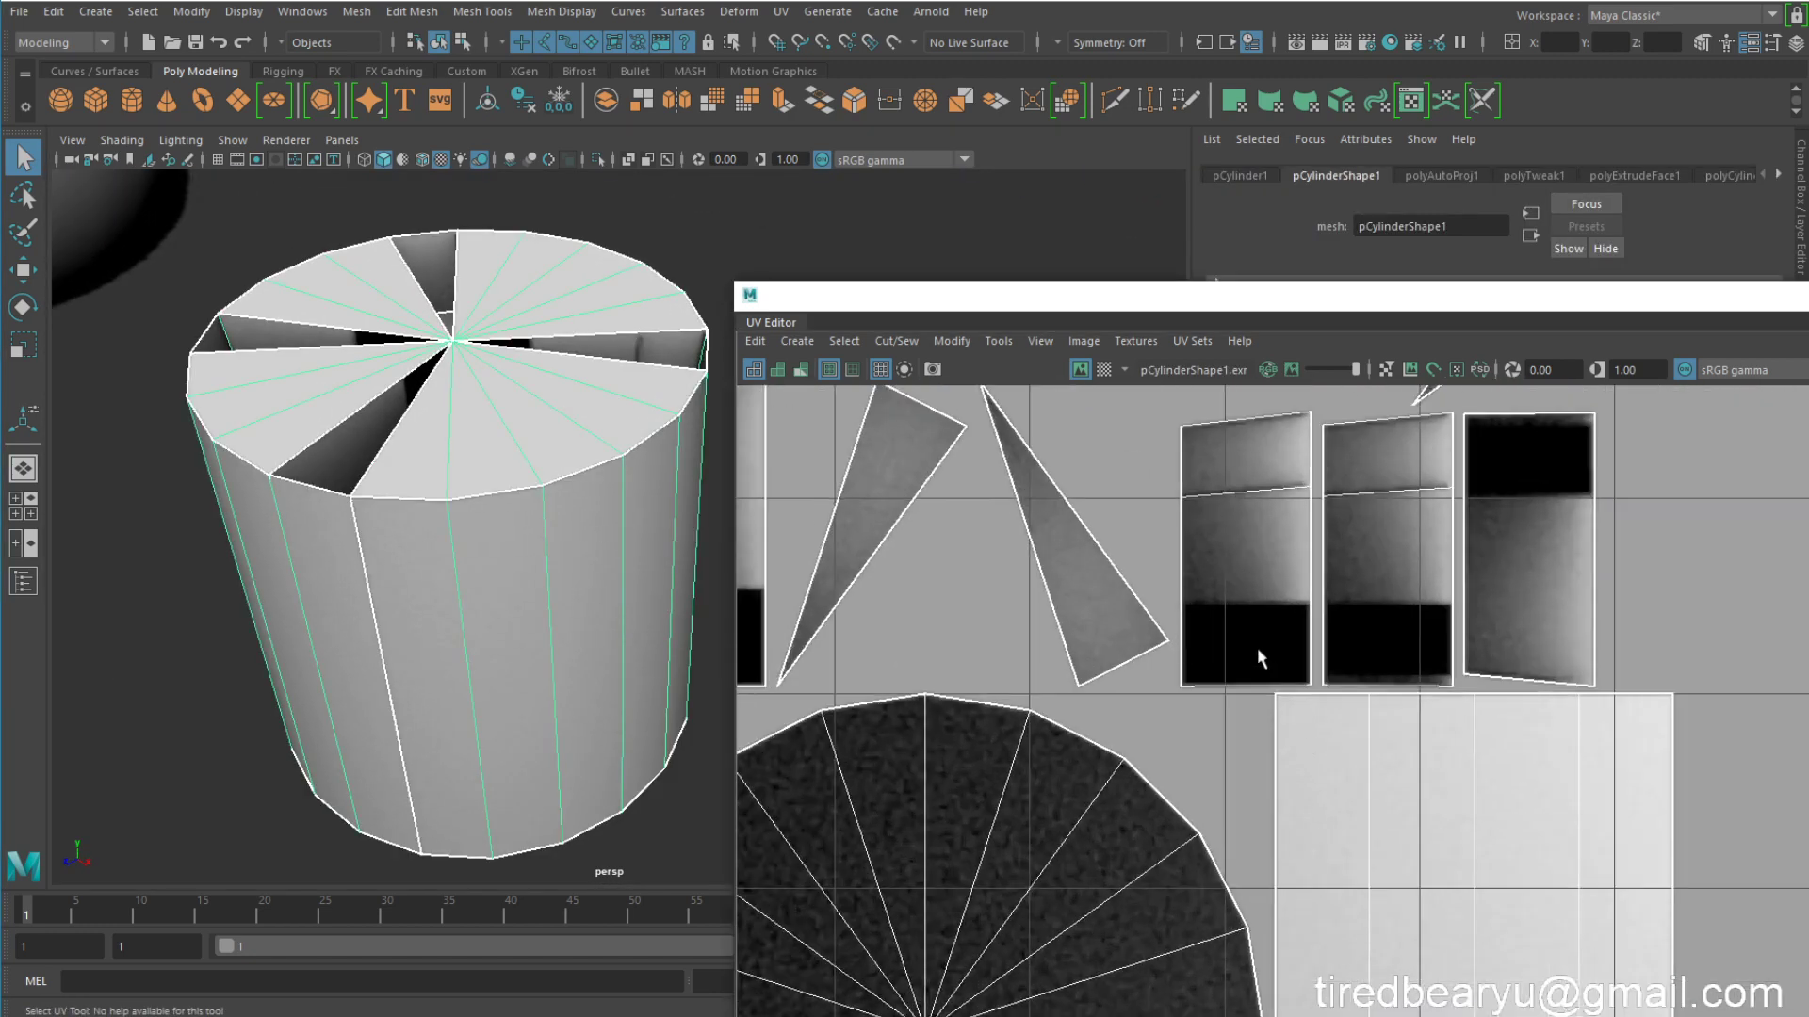
scroll(1250, 633, "down", 2)
scroll(1252, 639, "down", 2)
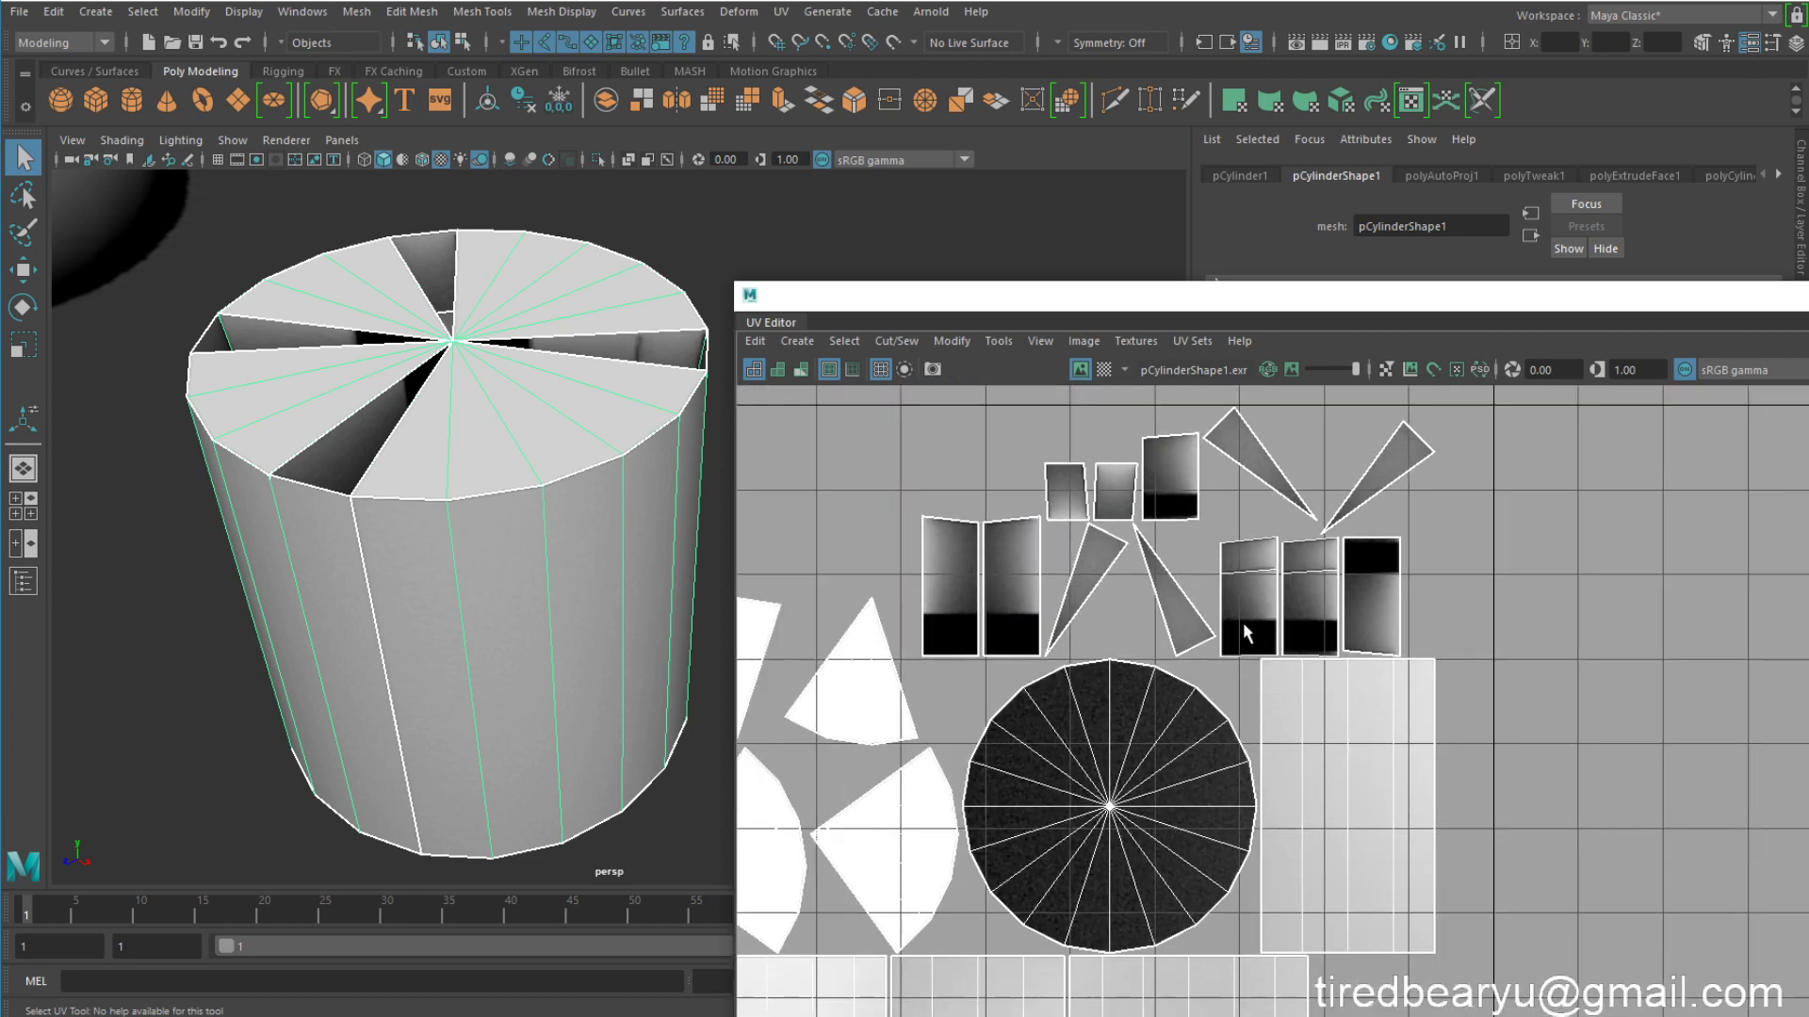
Step: Select a wall face inside the front groove to locate its UV shell, and return the cylinder to object selection
left_click_drag(428, 467, 483, 414, "alt")
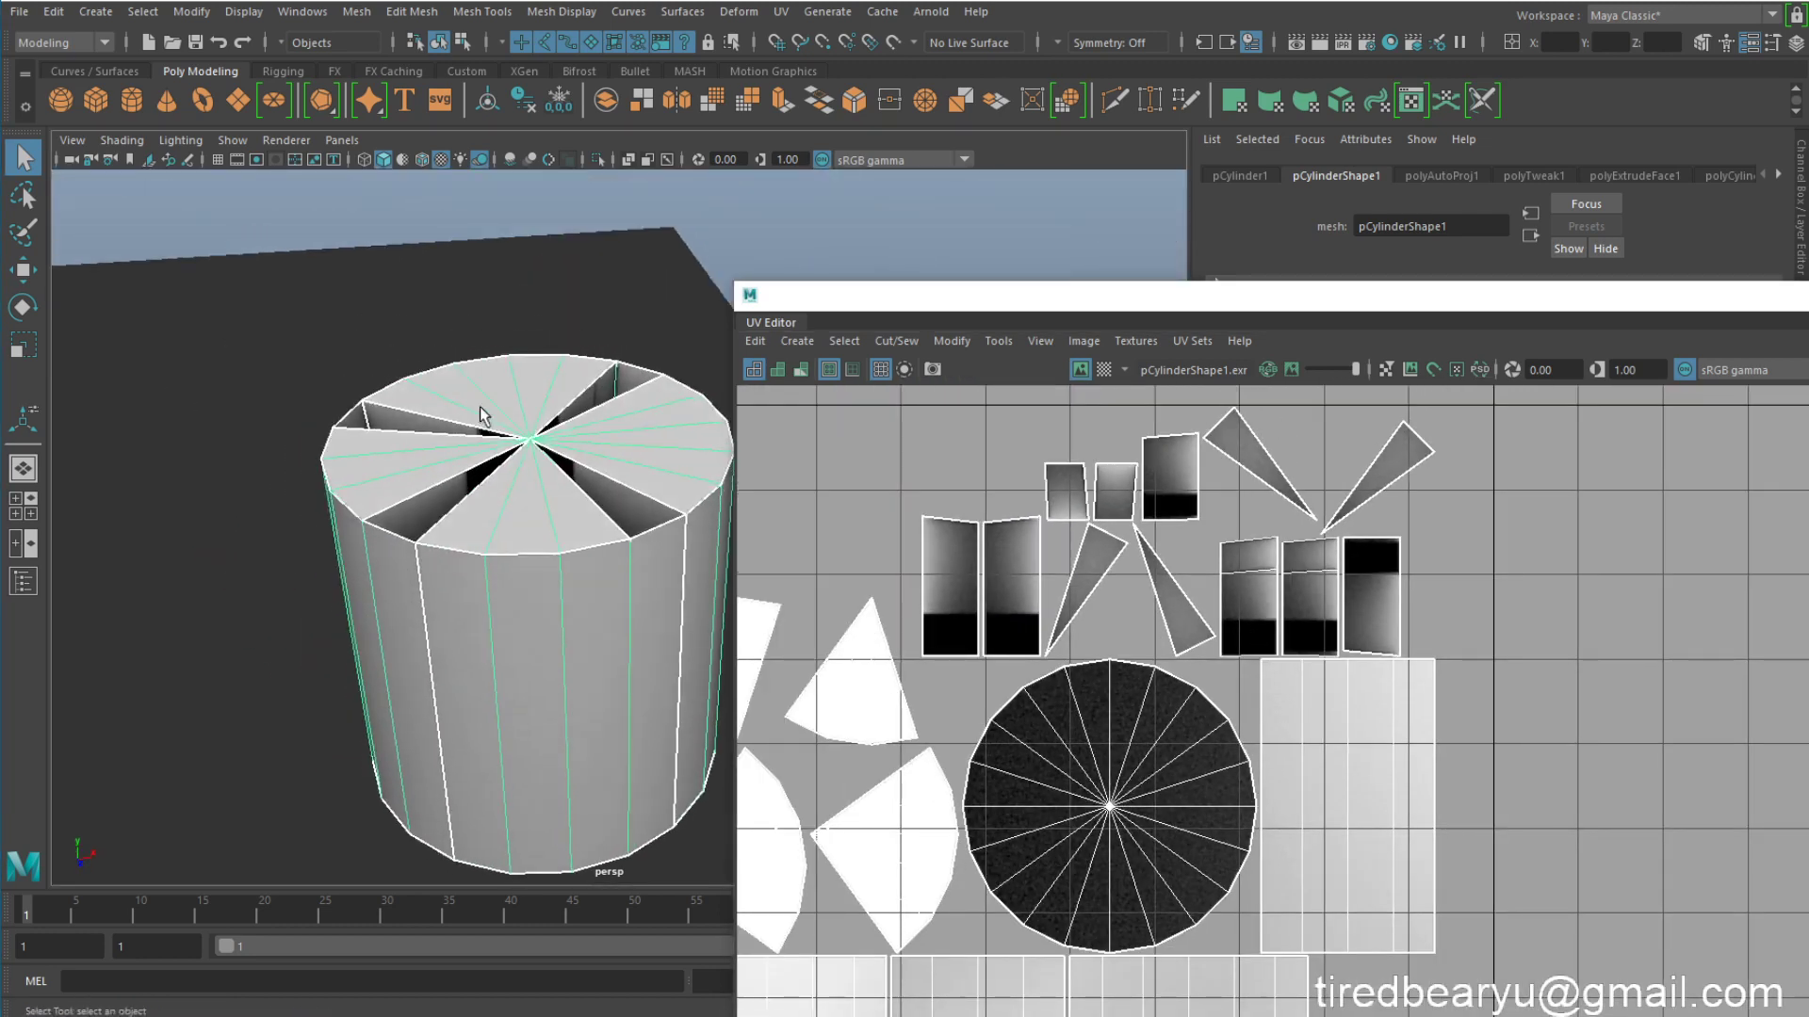
left_click(734, 250)
left_click_drag(650, 325, 647, 392, "alt")
scroll(444, 569, "up", 5)
left_click_drag(443, 569, 416, 517, "alt")
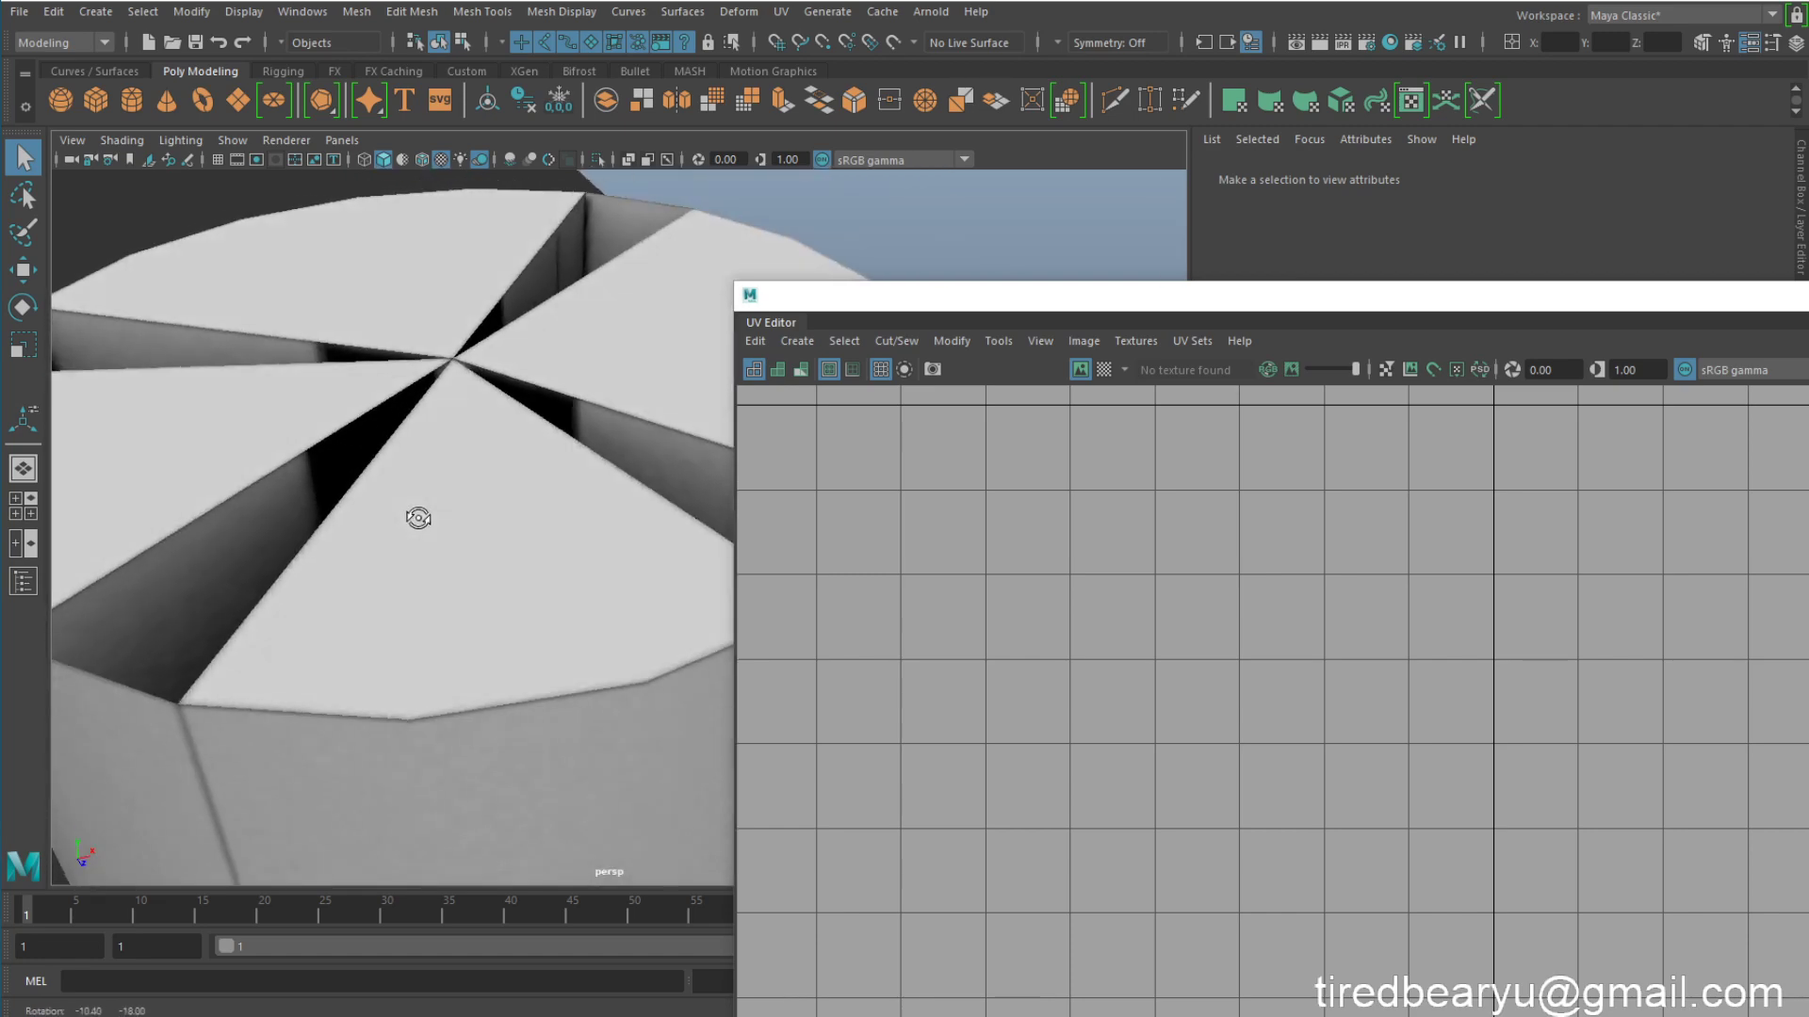
left_click(289, 497)
right_click_drag(326, 460, 327, 514)
left_click(262, 509)
scroll(1359, 656, "up", 4)
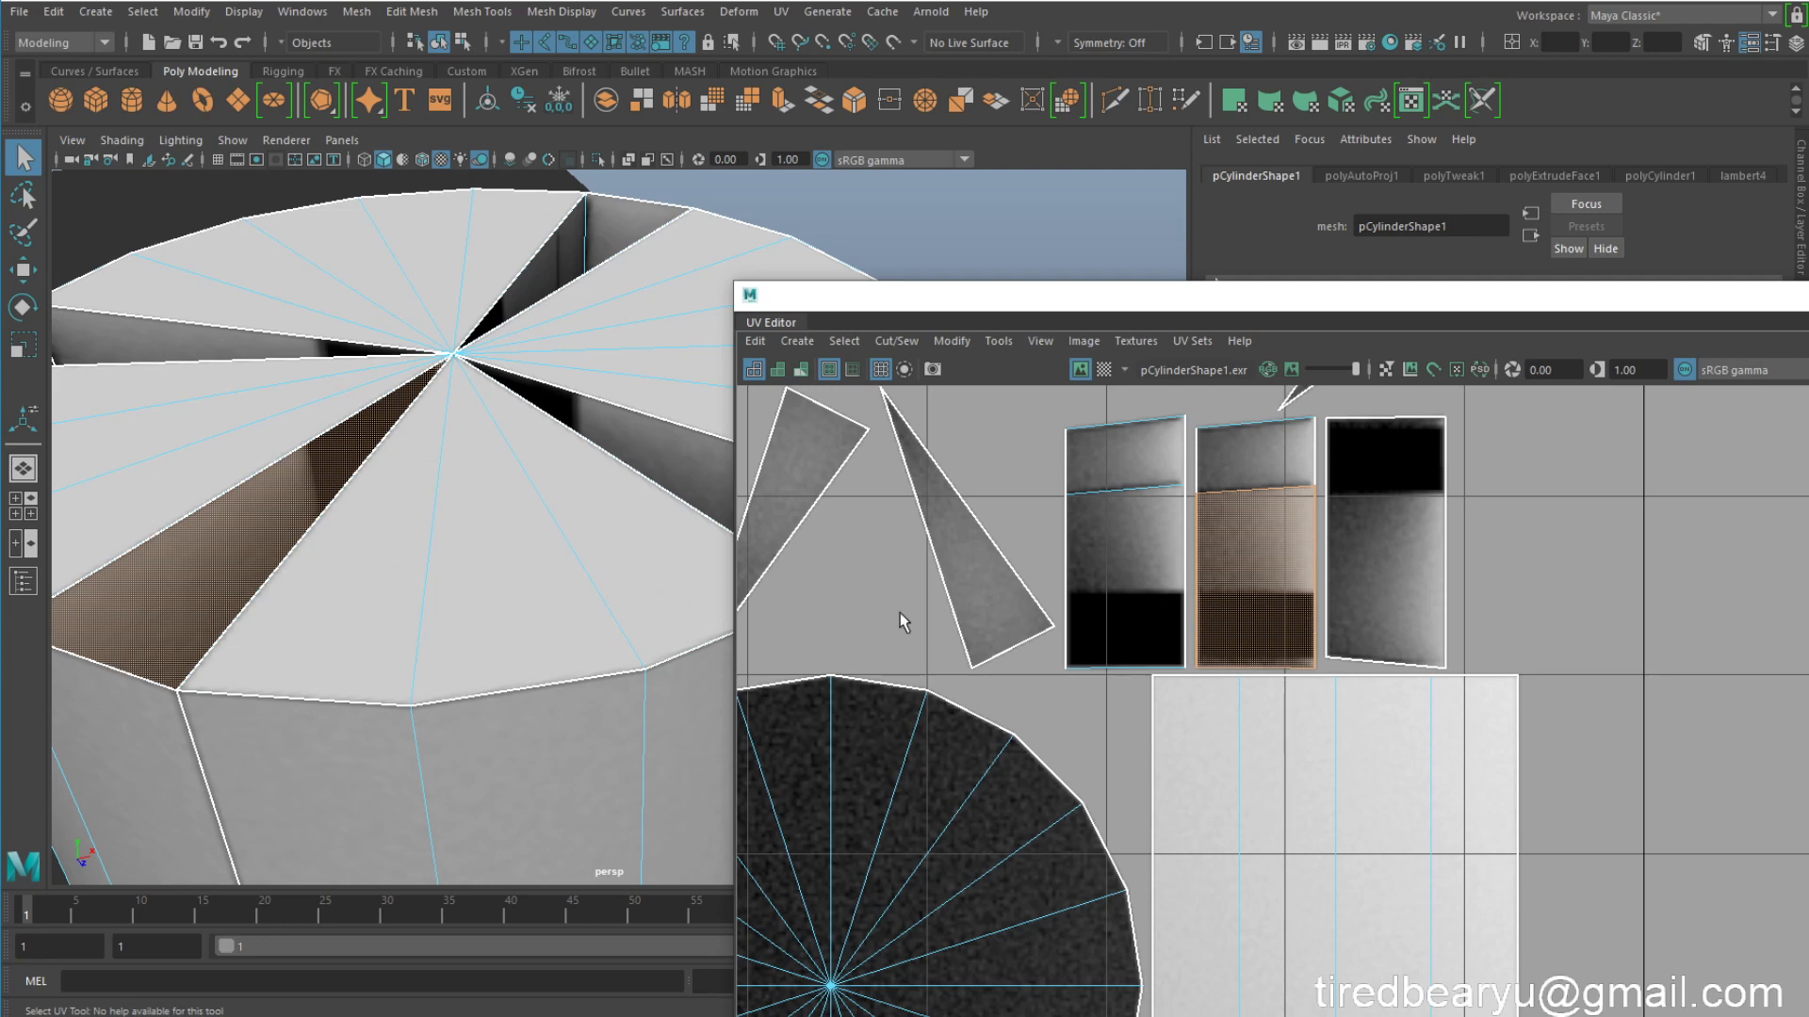
right_click_drag(471, 541, 3, 405, "alt")
left_click_drag(468, 462, 459, 516, "alt")
right_click_drag(626, 459, 660, 427)
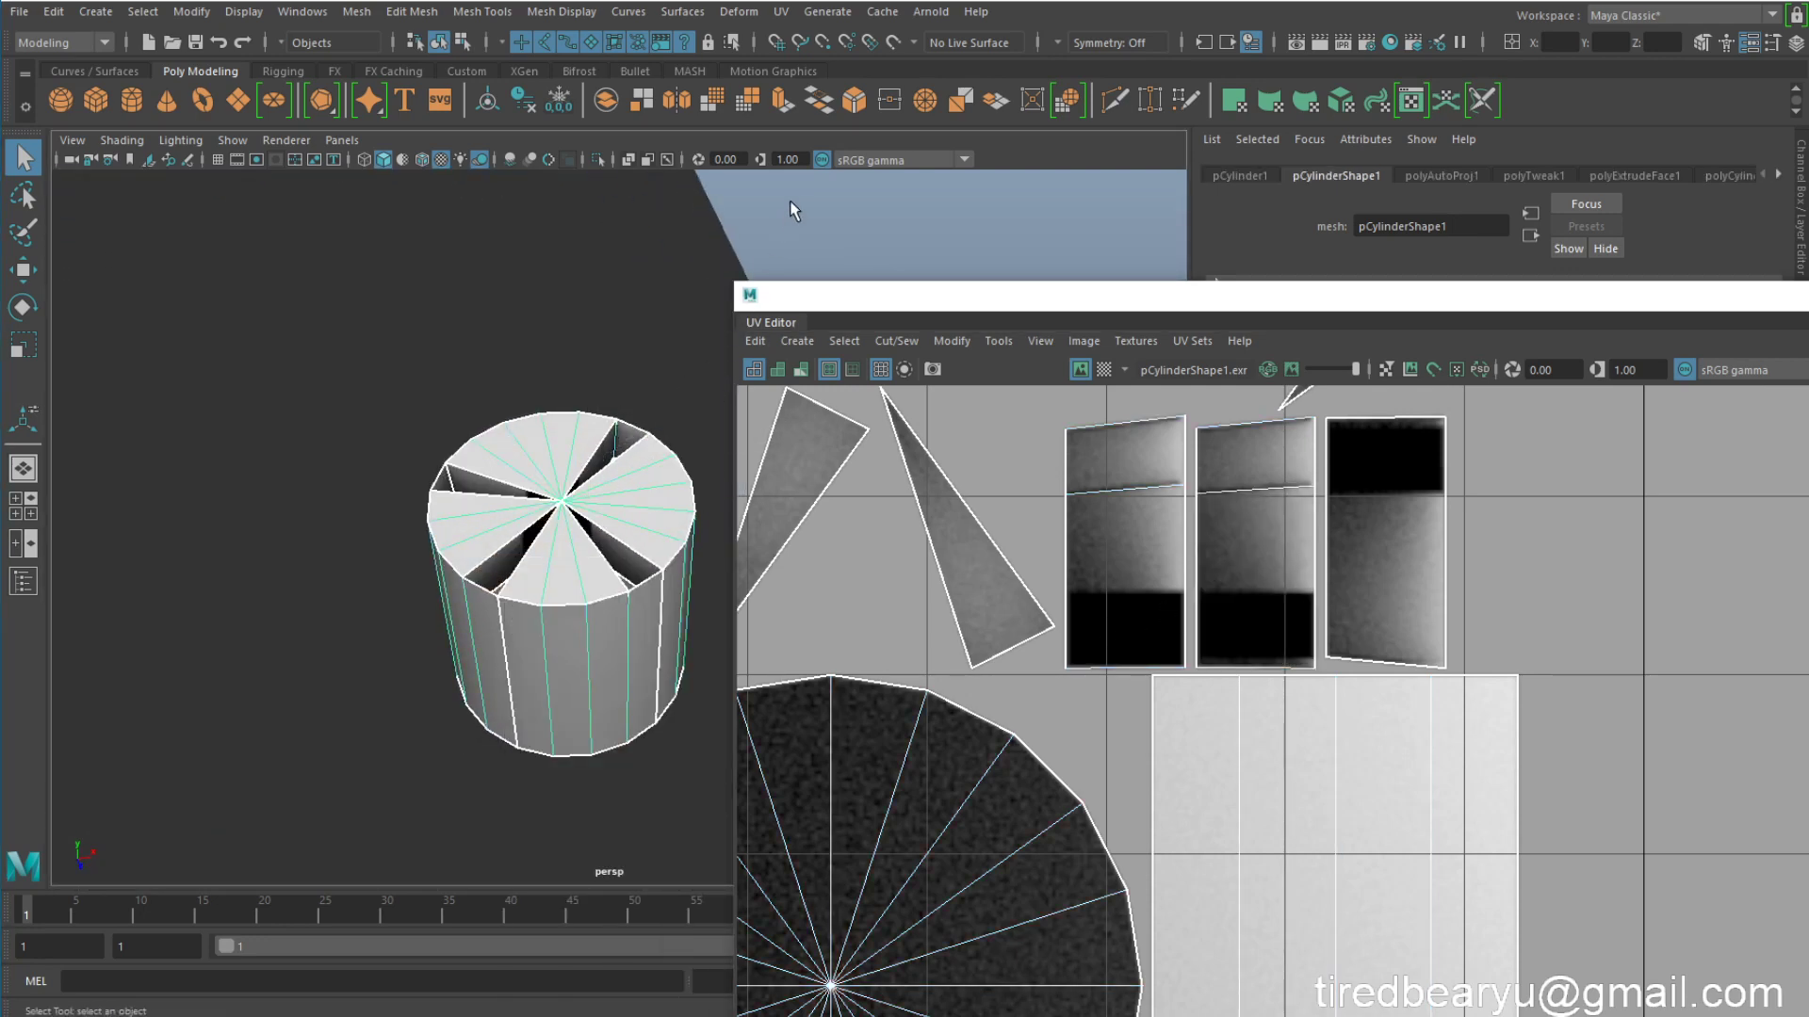
Step: Deselect the cylinder and inspect the baked occlusion across its top and sides, both close up and from farther away
left_click(791, 210)
left_click_drag(673, 424, 627, 403, "alt")
scroll(603, 395, "up", 5)
middle_click_drag(540, 352, 610, 412, "alt")
mouse_move(610, 419)
left_mouse_down("alt")
mouse_move(481, 406)
mouse_move(476, 386)
mouse_move(424, 443)
mouse_move(517, 396)
mouse_move(646, 401)
mouse_move(618, 478)
mouse_move(603, 394)
mouse_move(610, 411)
left_mouse_up("alt")
right_click_drag(611, 412, 224, 437, "alt")
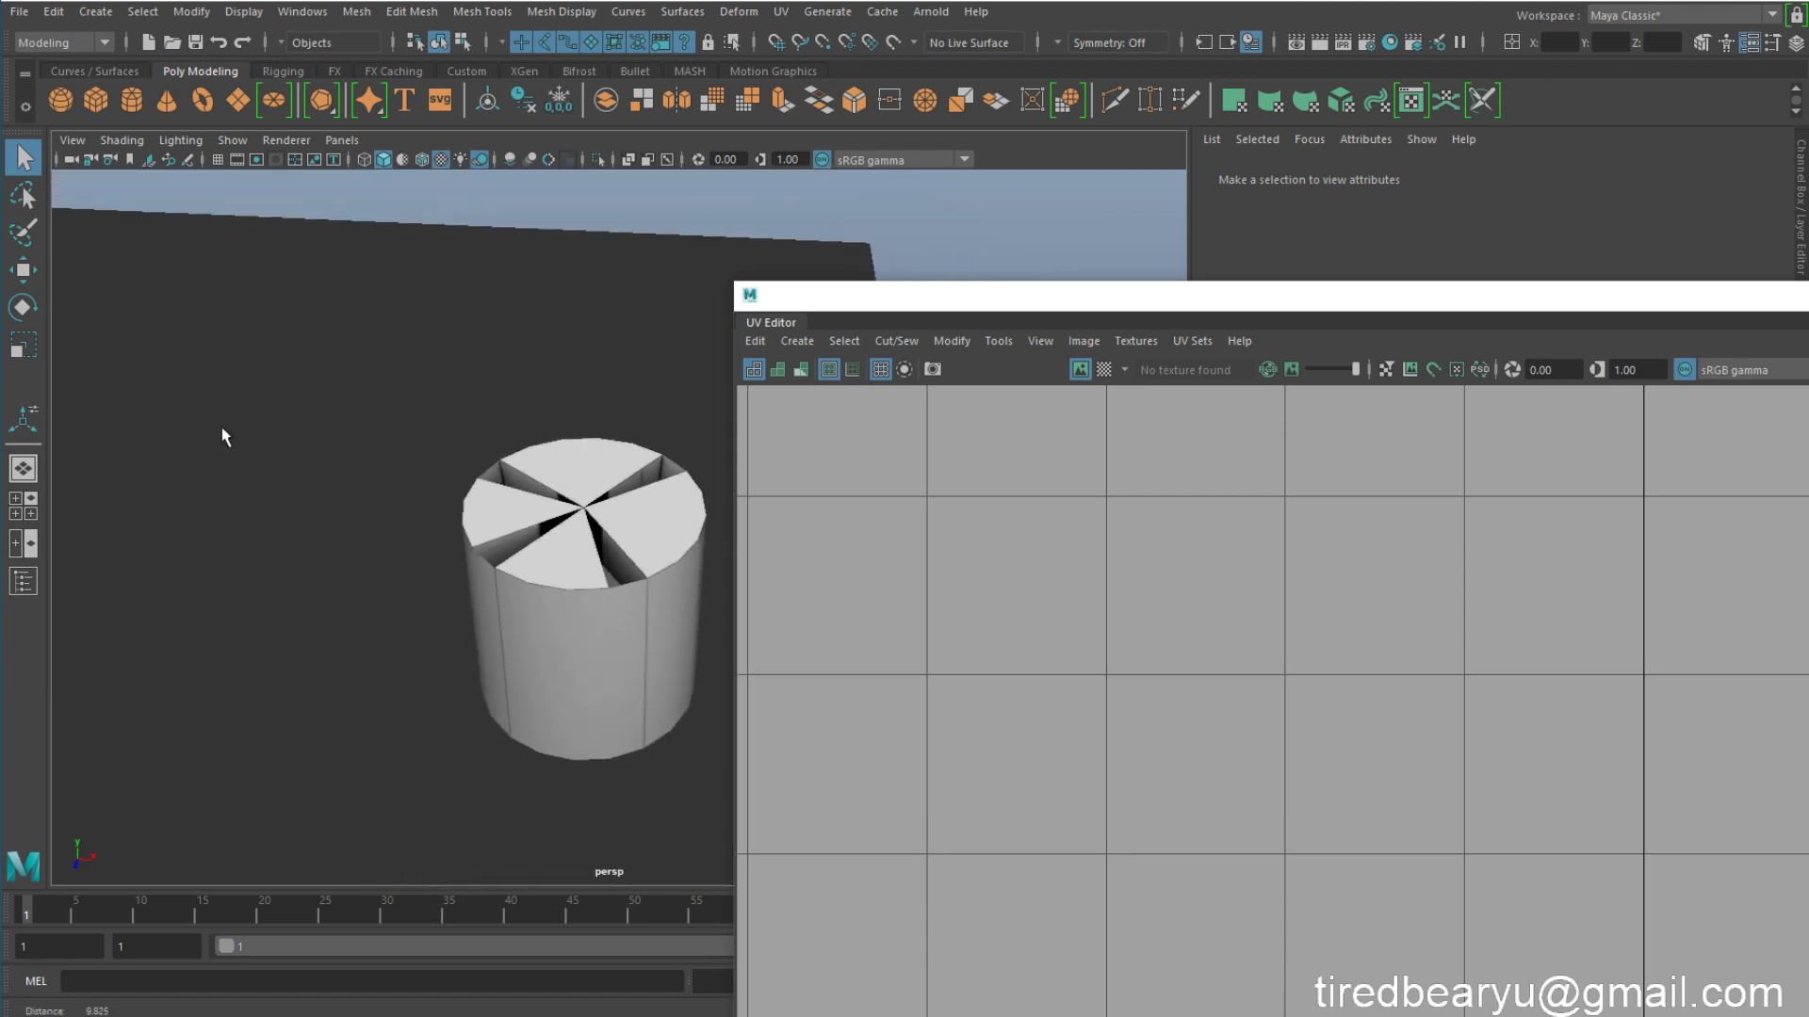
left_click_drag(650, 460, 585, 545, "alt")
Step: Select the cylinder and review its whole automatic UV layout with the baked texture in the UV Editor
left_click(585, 551)
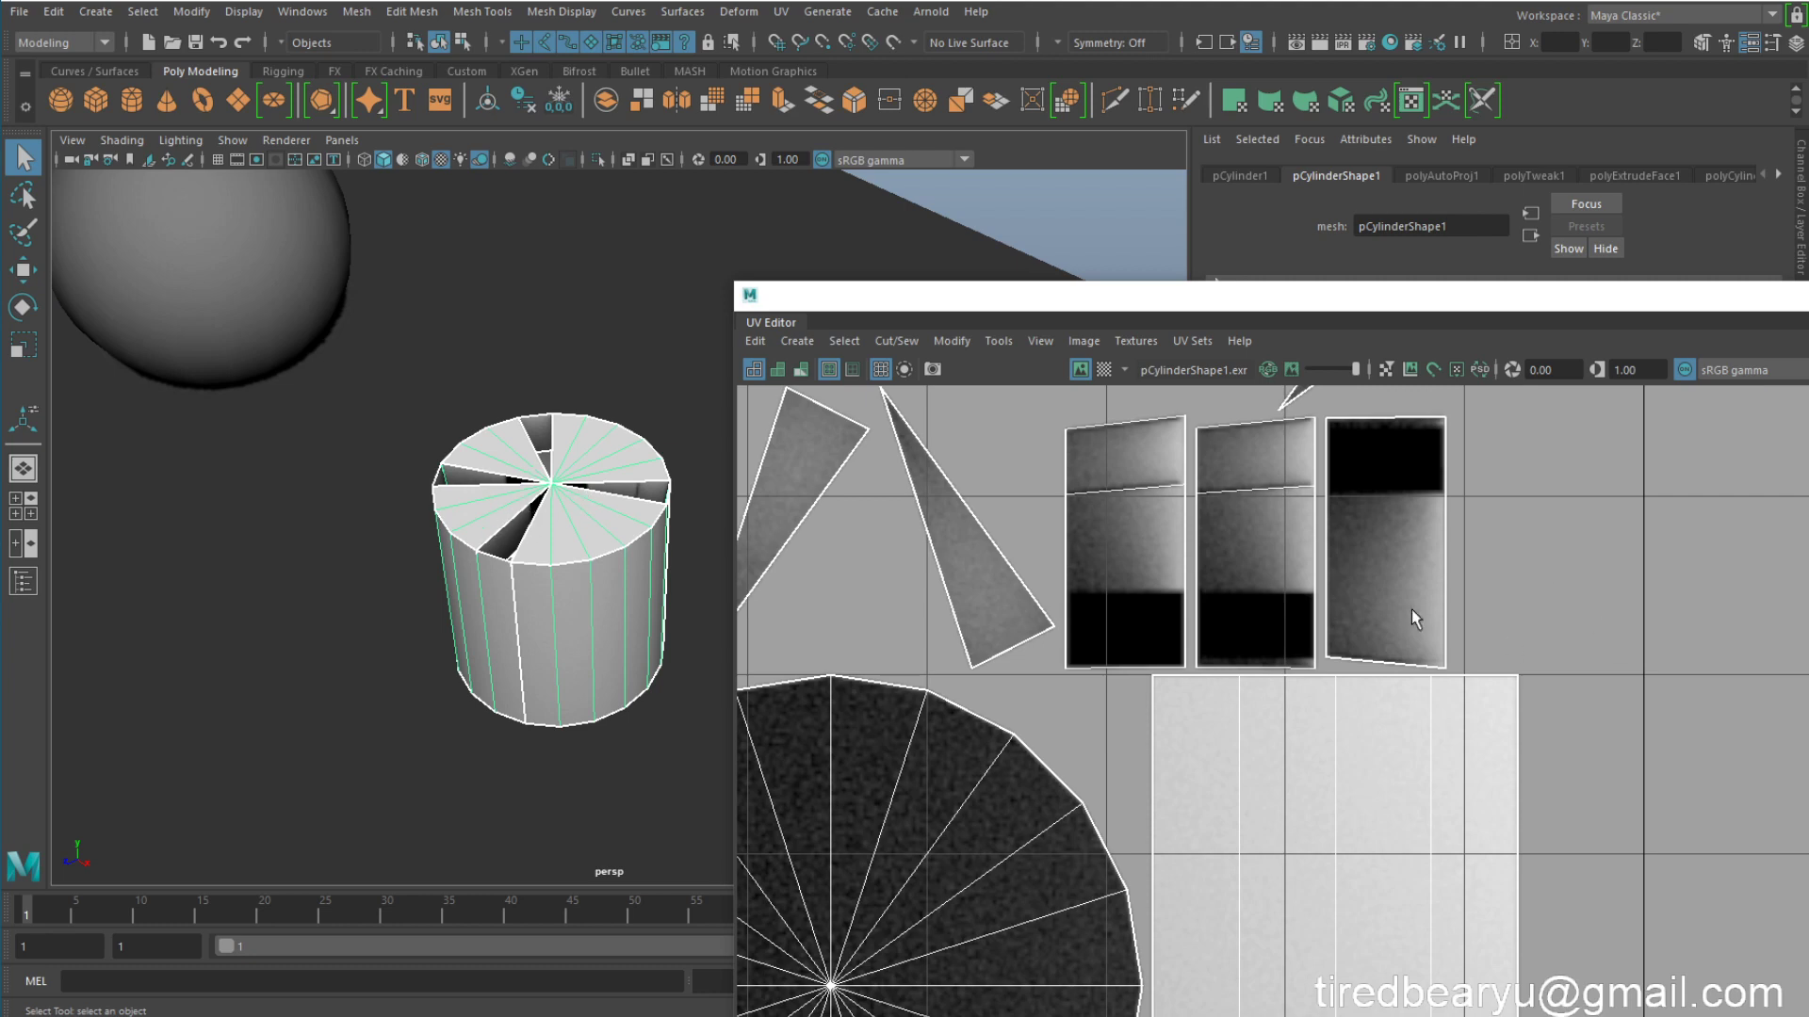
scroll(1335, 610, "down", 2)
scroll(1332, 605, "down", 5)
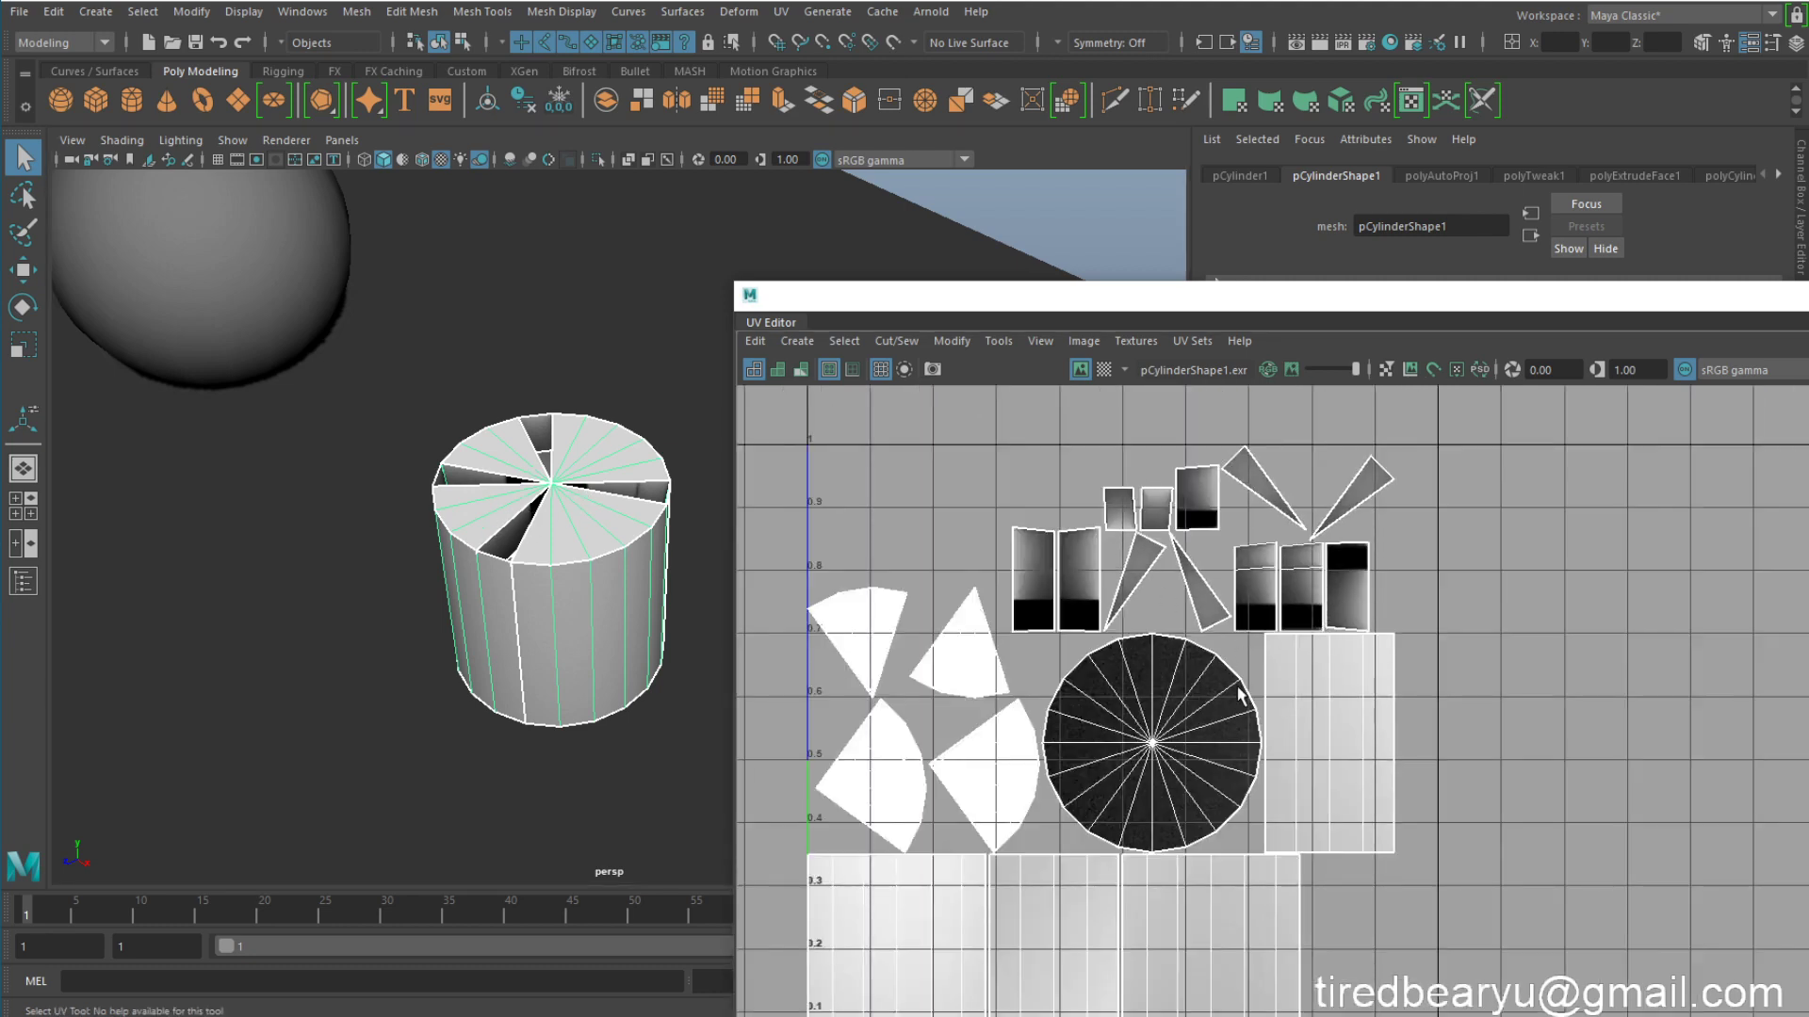
middle_click_drag(1213, 697, 1341, 529, "alt")
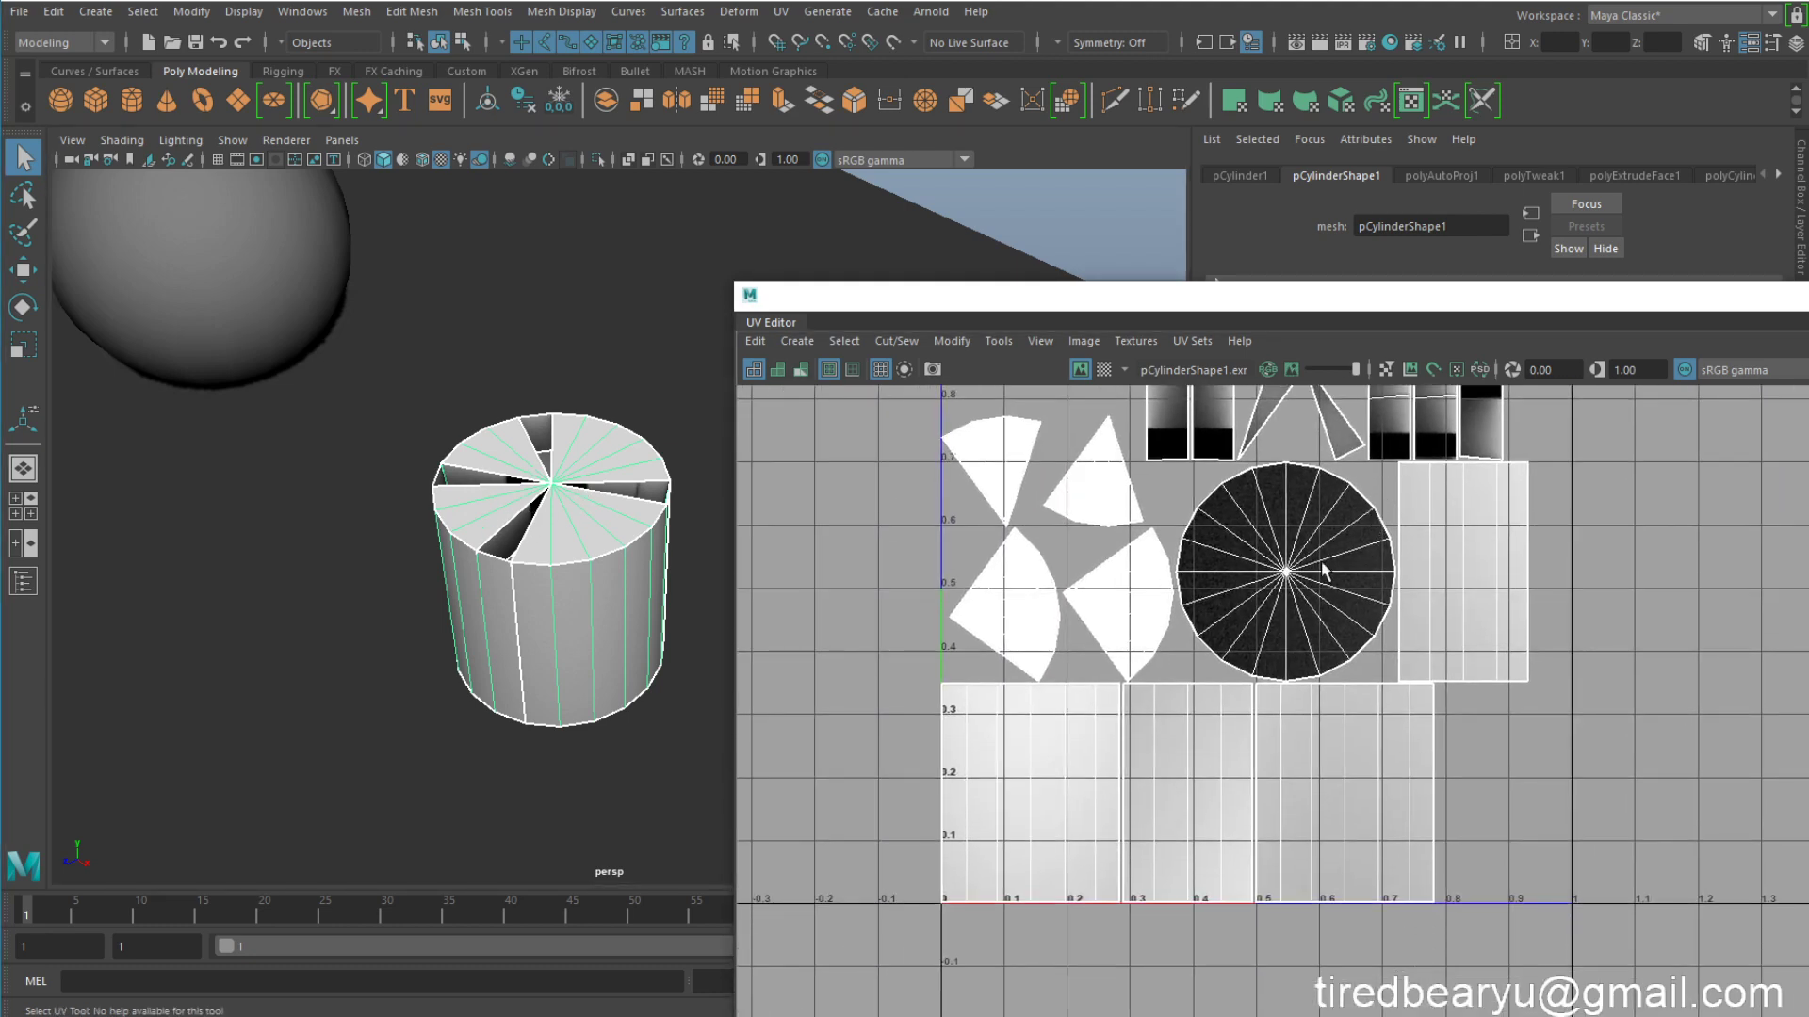